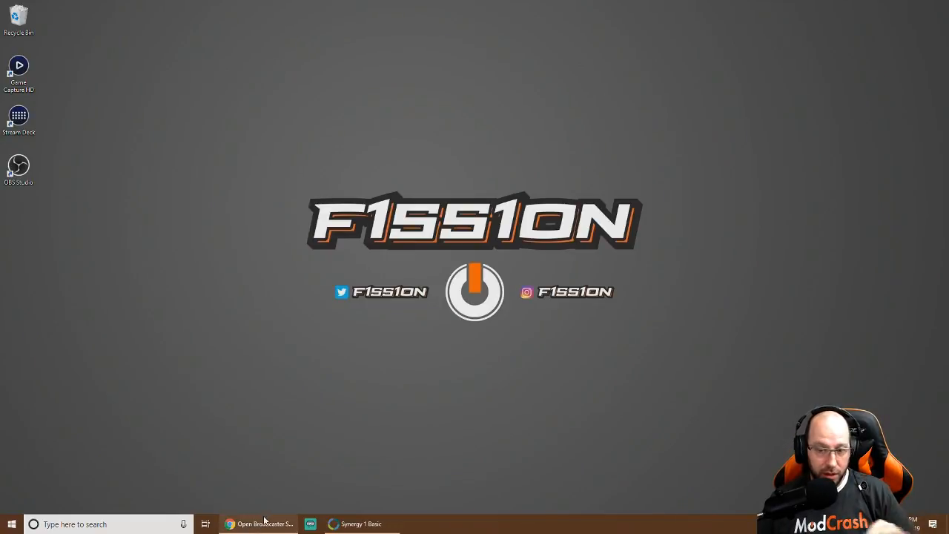
Close the old OBS website Chrome window and open a new Chrome window on Google
{"action": "mouse_move", "coordinate": [256, 523]}
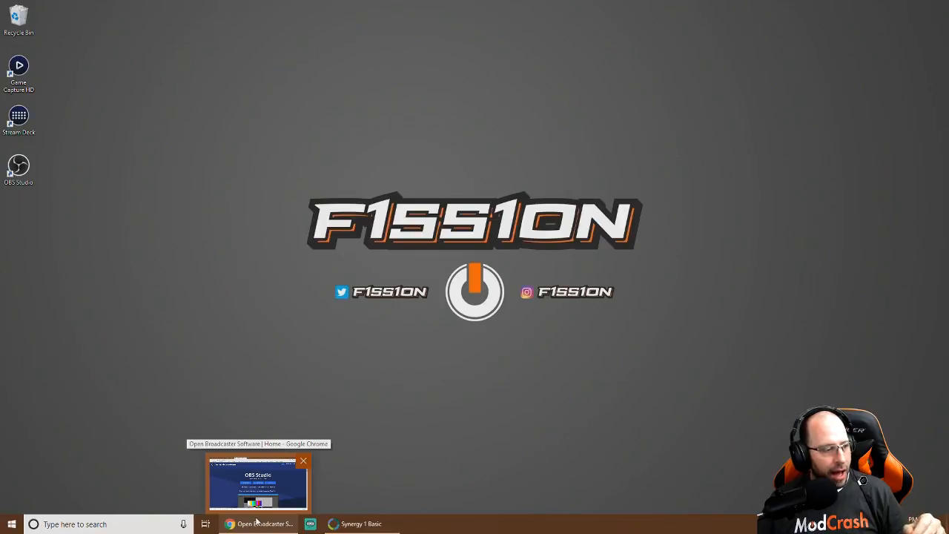
{"action": "left_click", "coordinate": [303, 461]}
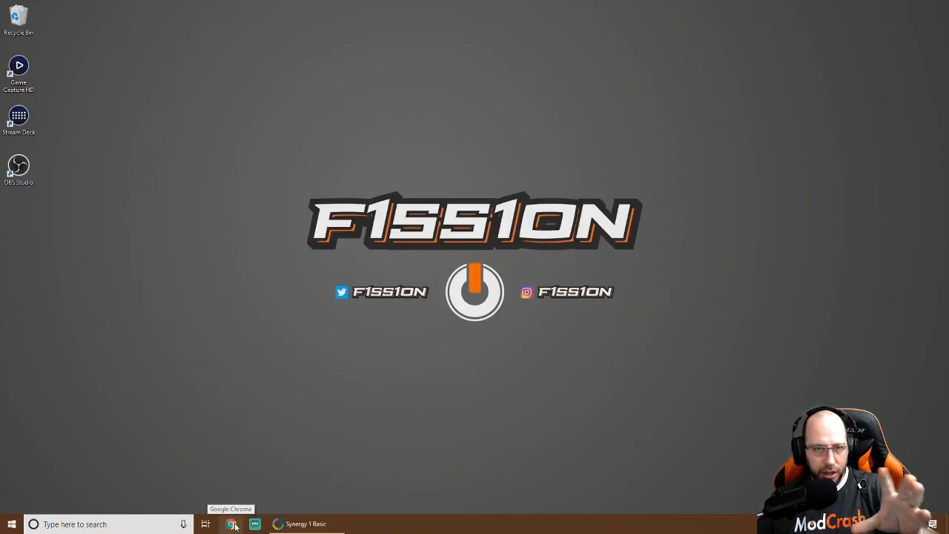
{"action": "left_click", "coordinate": [232, 524]}
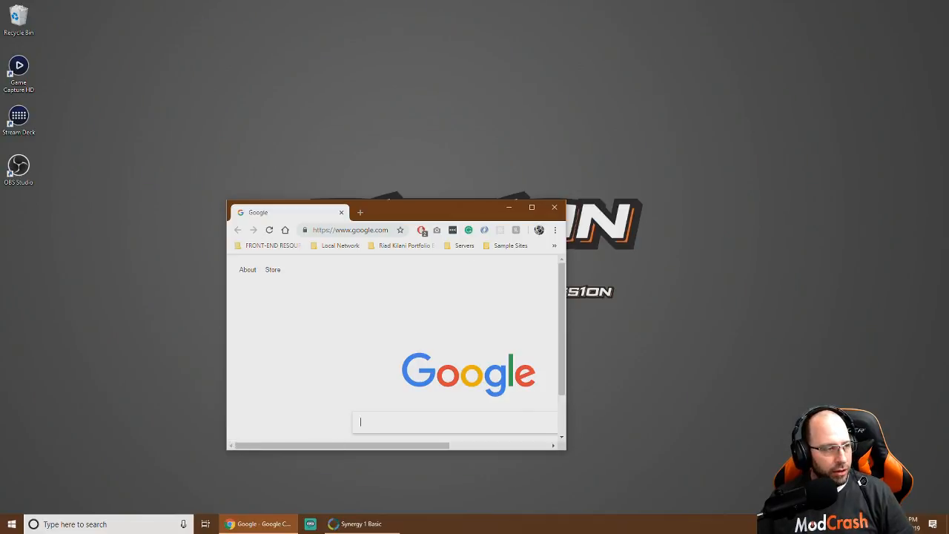
Load streamlabs.com, maximize Chrome and download the Streamlabs OBS installer
{"action": "left_click", "coordinate": [384, 229]}
{"action": "key", "text": "ctrl+v"}
{"action": "key", "text": "Return"}
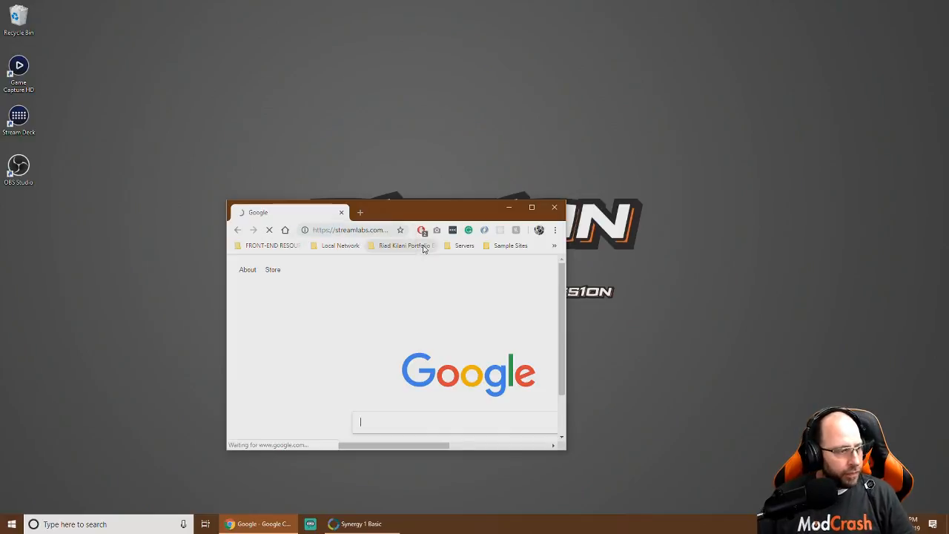
{"action": "scroll", "coordinate": [395, 353], "scroll_direction": "down", "scroll_amount": 1}
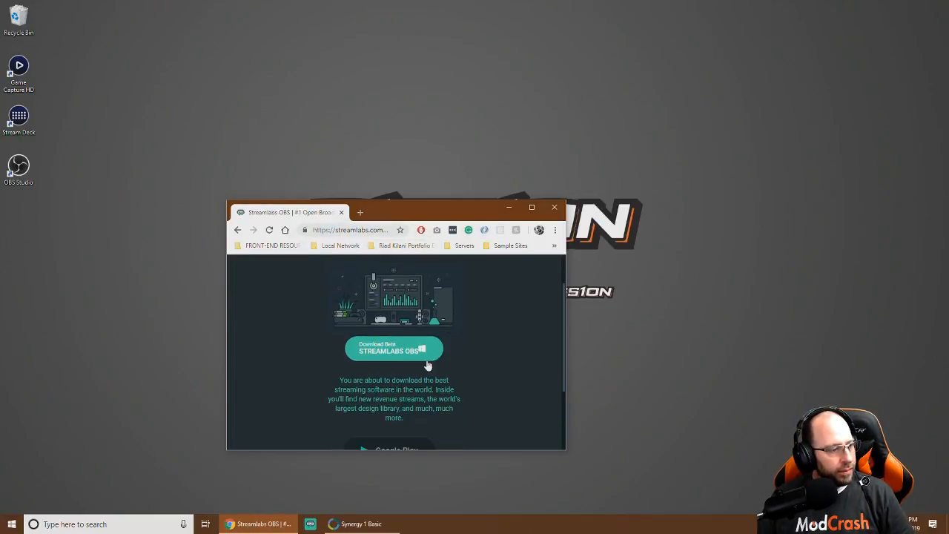
{"action": "left_click", "coordinate": [395, 353]}
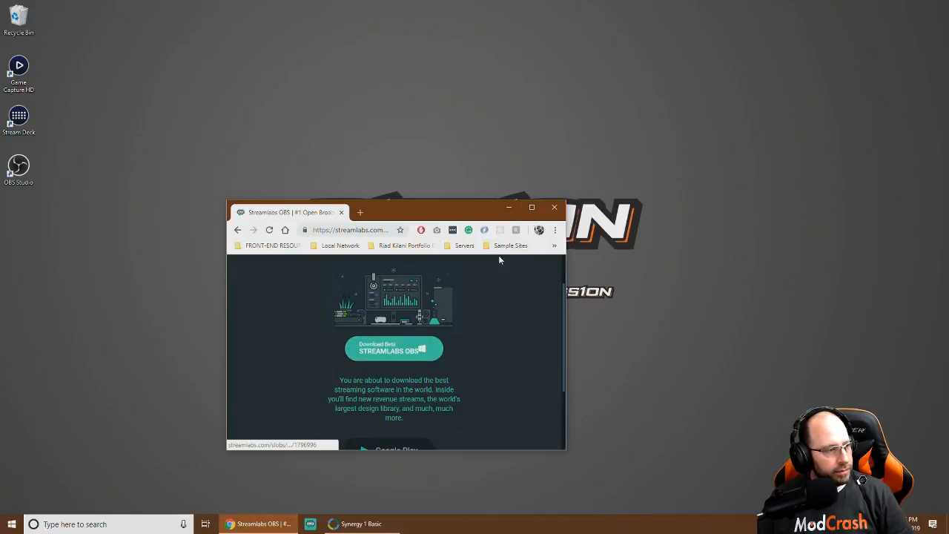
{"action": "left_click", "coordinate": [532, 207]}
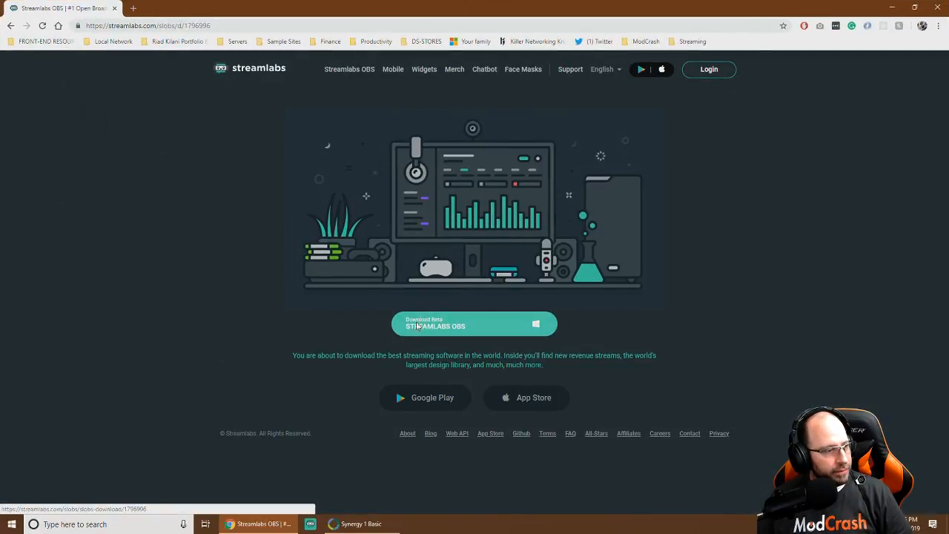
{"action": "left_click", "coordinate": [440, 331]}
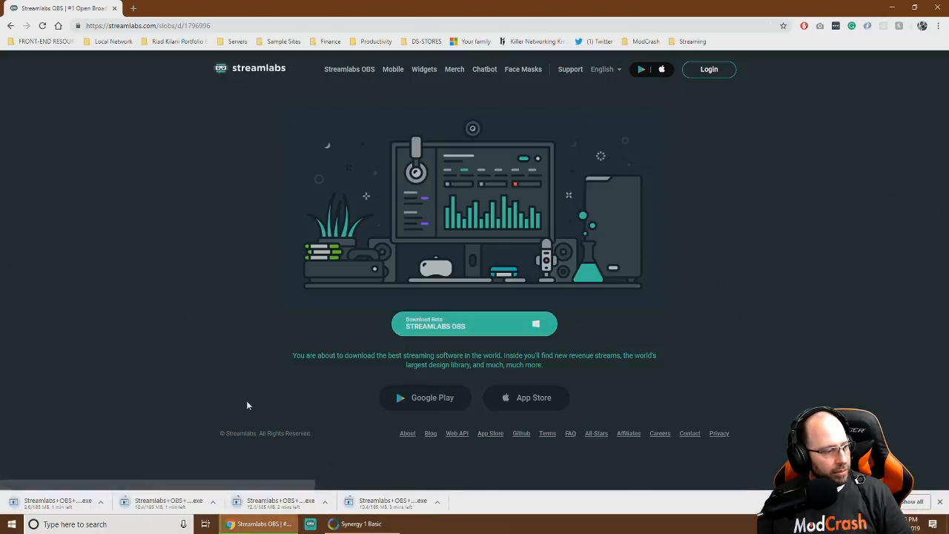
Cancel the fourth, third and second duplicate downloads, keeping one installer copy
{"action": "left_click", "coordinate": [438, 502]}
{"action": "left_click", "coordinate": [451, 485]}
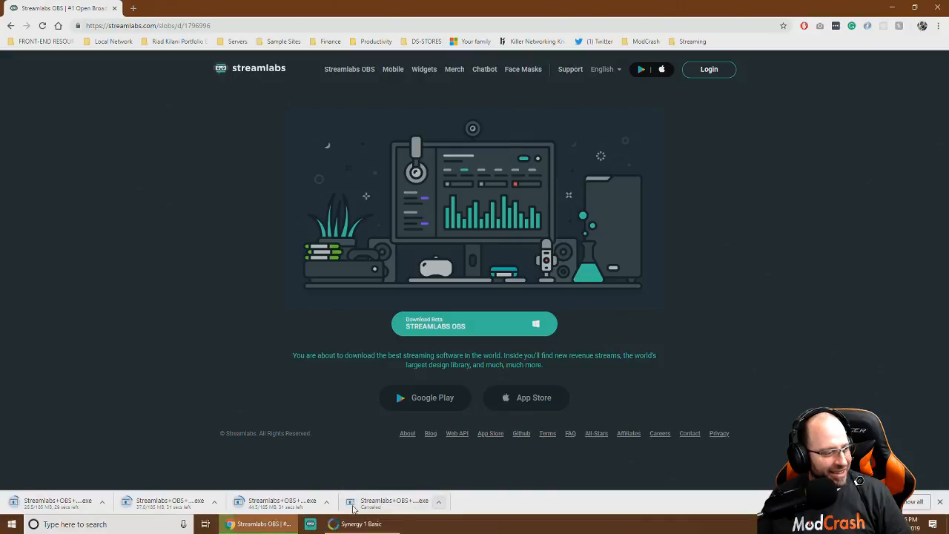
{"action": "left_click", "coordinate": [326, 502]}
{"action": "left_click", "coordinate": [339, 486]}
{"action": "left_click", "coordinate": [214, 502]}
{"action": "left_click", "coordinate": [234, 486]}
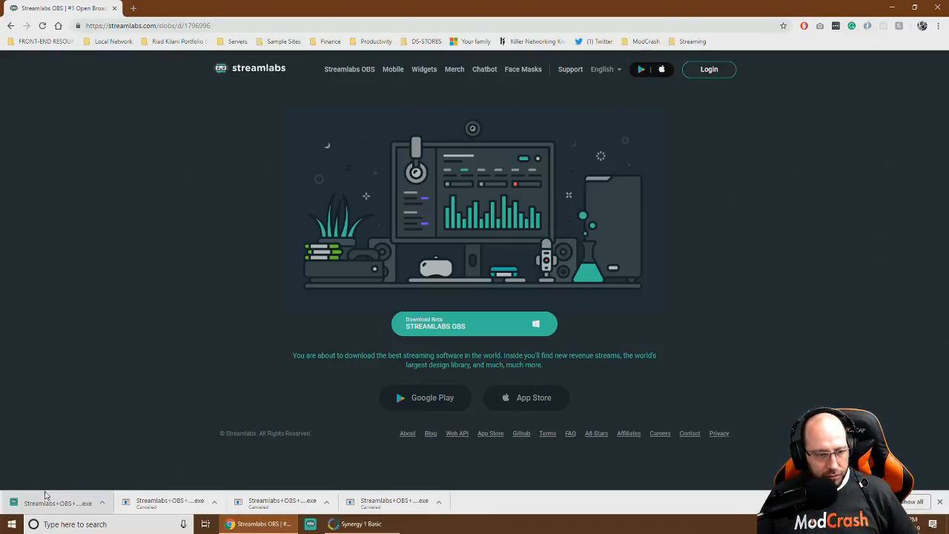
Run the downloaded installer, accept the license and install into the default Program Files\Streamlabs OBS folder
{"action": "left_click", "coordinate": [50, 496]}
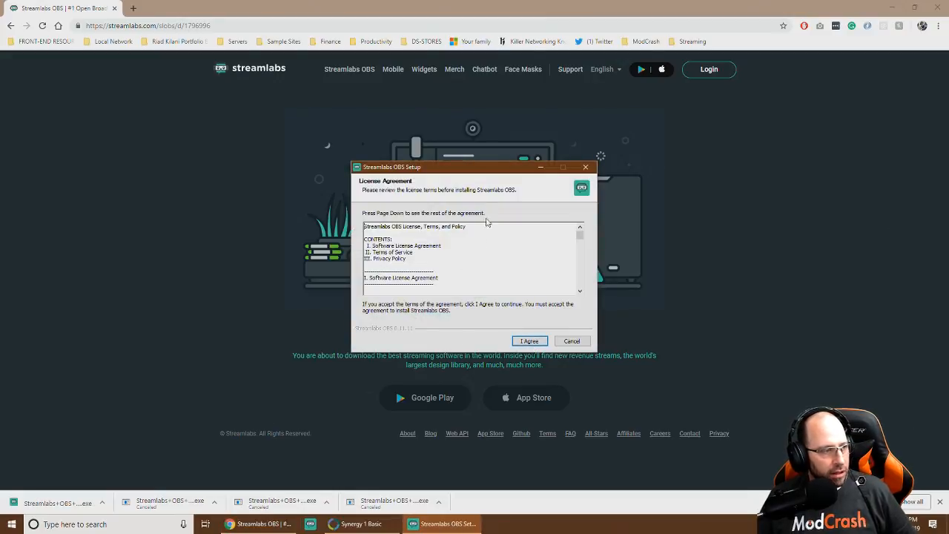
{"action": "left_click", "coordinate": [892, 8]}
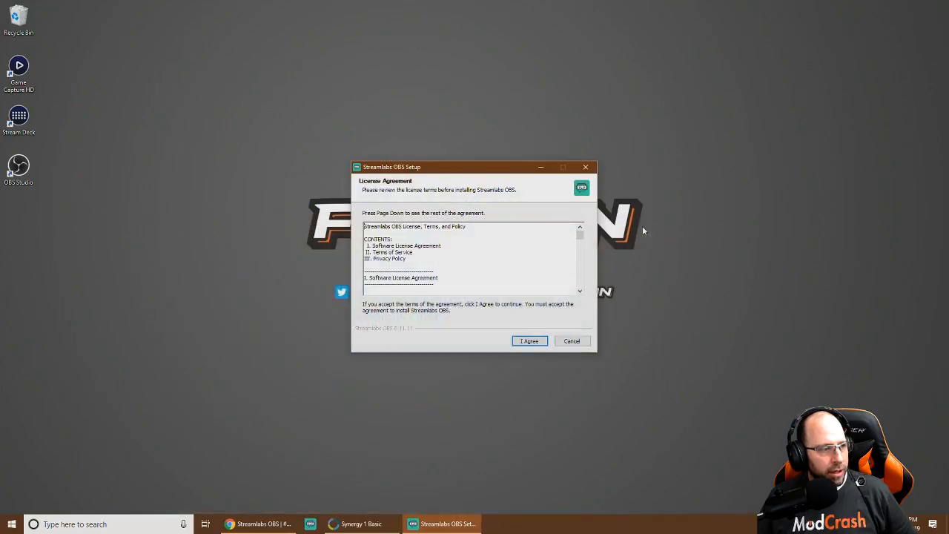
{"action": "left_click", "coordinate": [529, 341]}
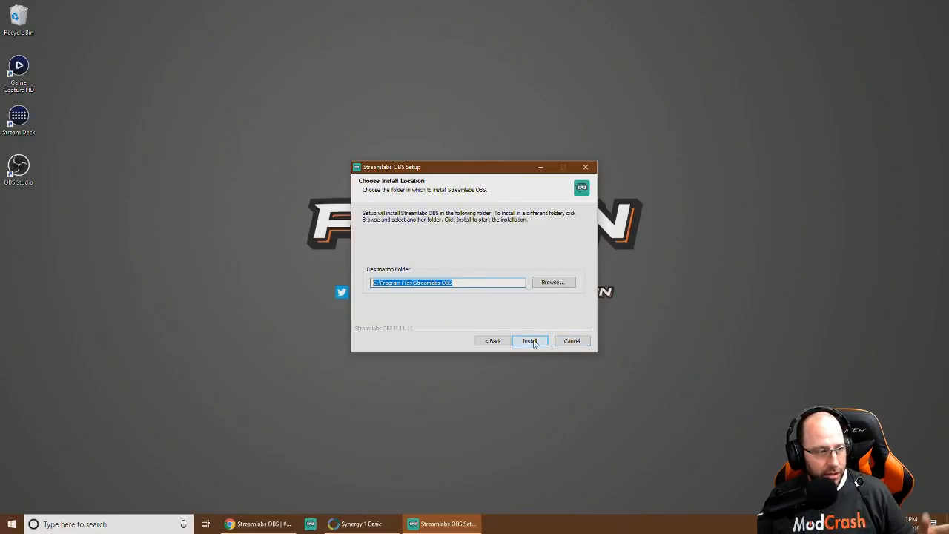
{"action": "left_click", "coordinate": [532, 342]}
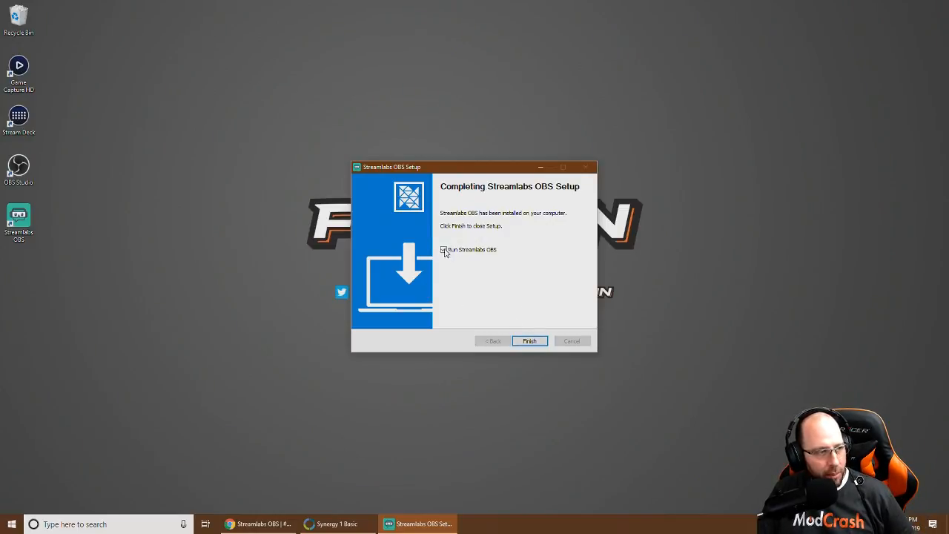
Launch Streamlabs OBS and create a new scene collection named 'Stream Setup'
{"action": "left_click", "coordinate": [529, 342]}
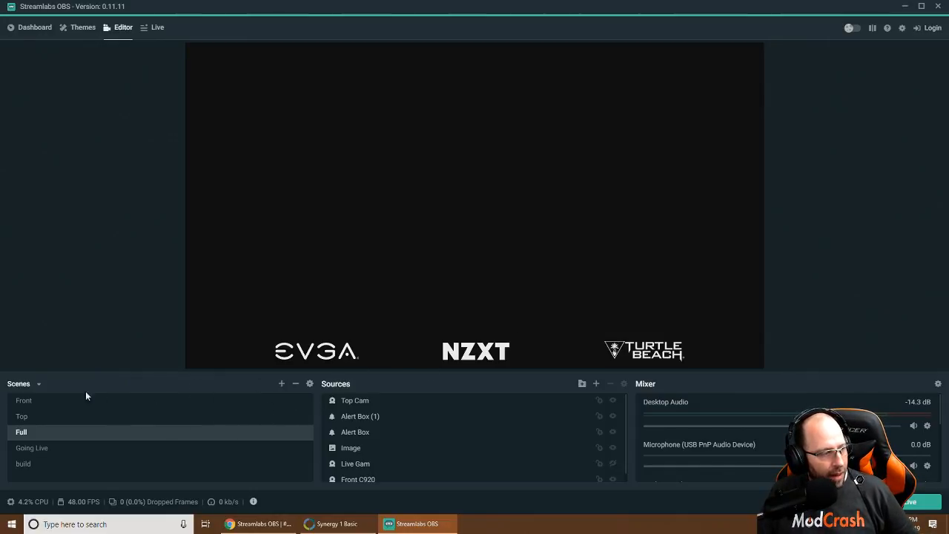
{"action": "left_click", "coordinate": [39, 384]}
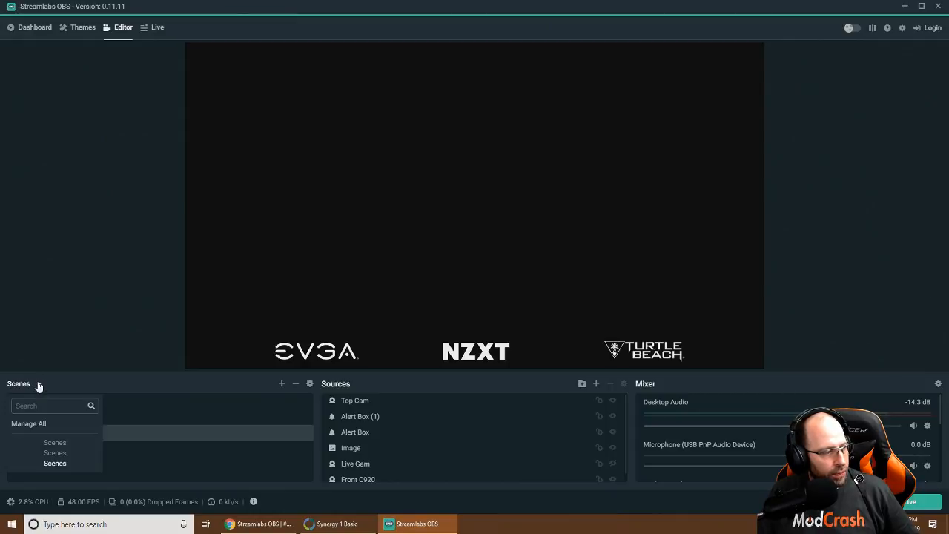
{"action": "left_click", "coordinate": [33, 424]}
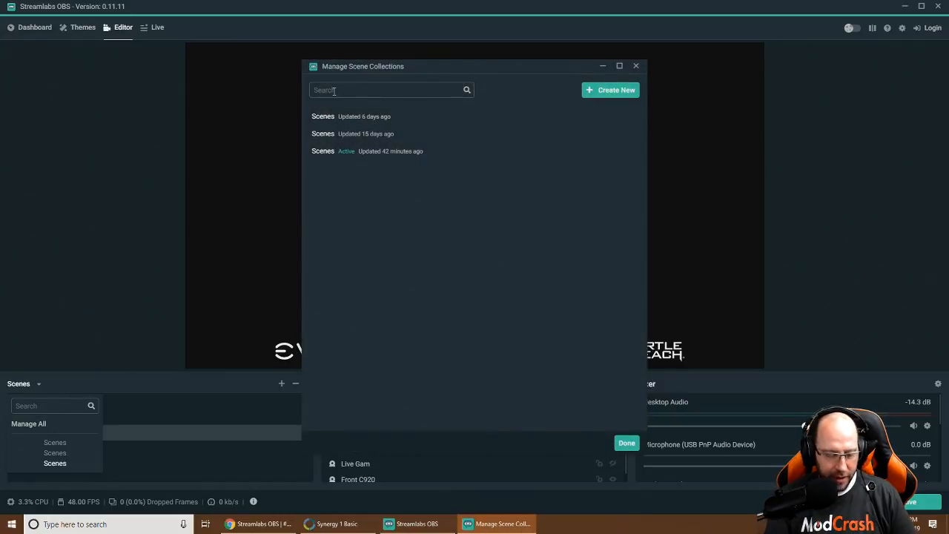
{"action": "type", "text": "Stream Setup"}
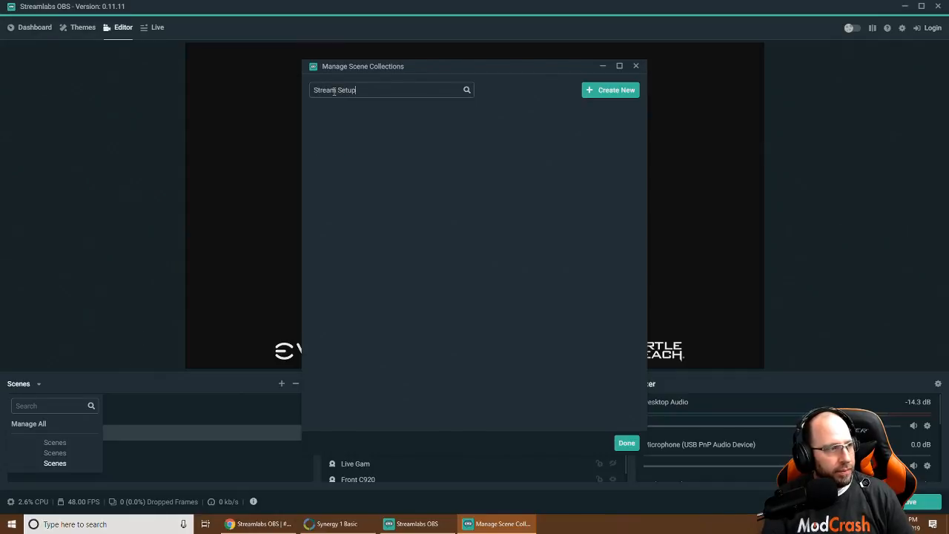
{"action": "left_click", "coordinate": [609, 93]}
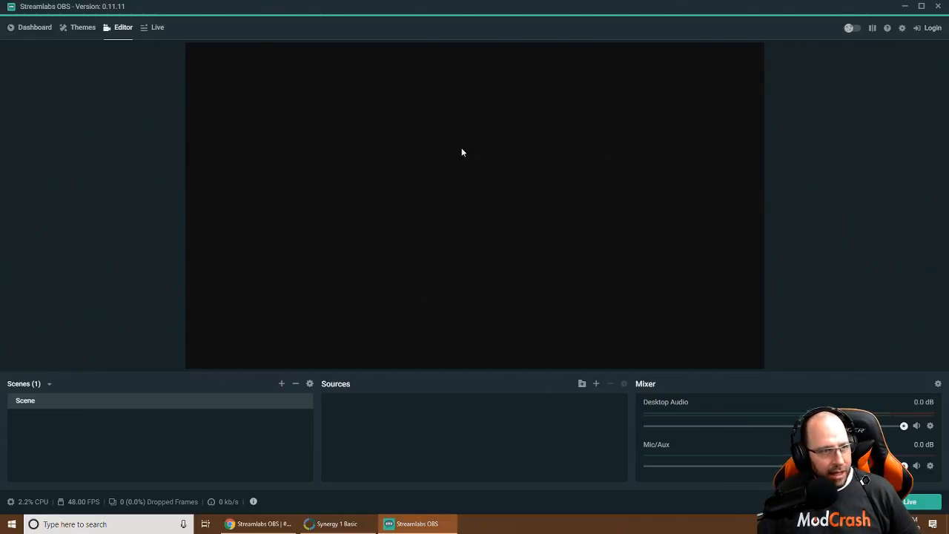
Go to the Dashboard and open the Login screen at the top right
{"action": "left_click", "coordinate": [18, 27]}
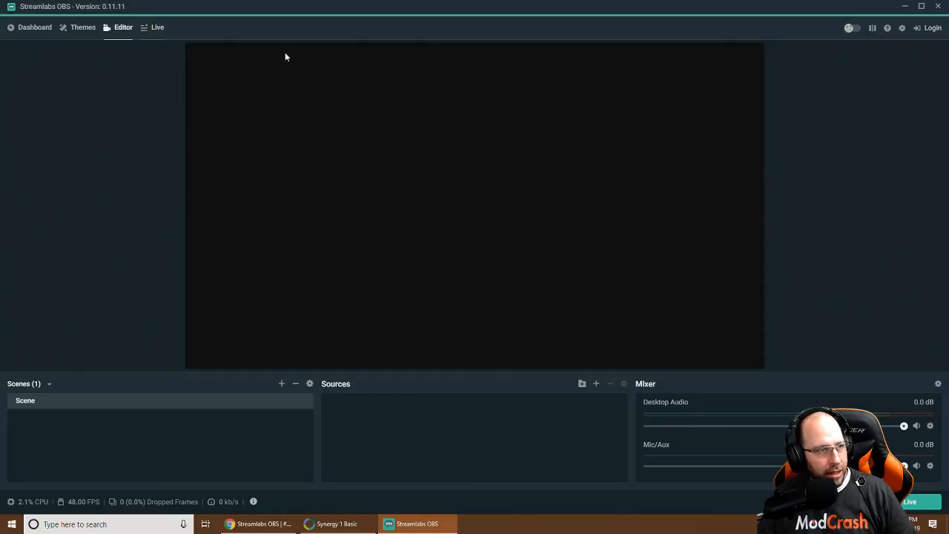
{"action": "left_click", "coordinate": [932, 29]}
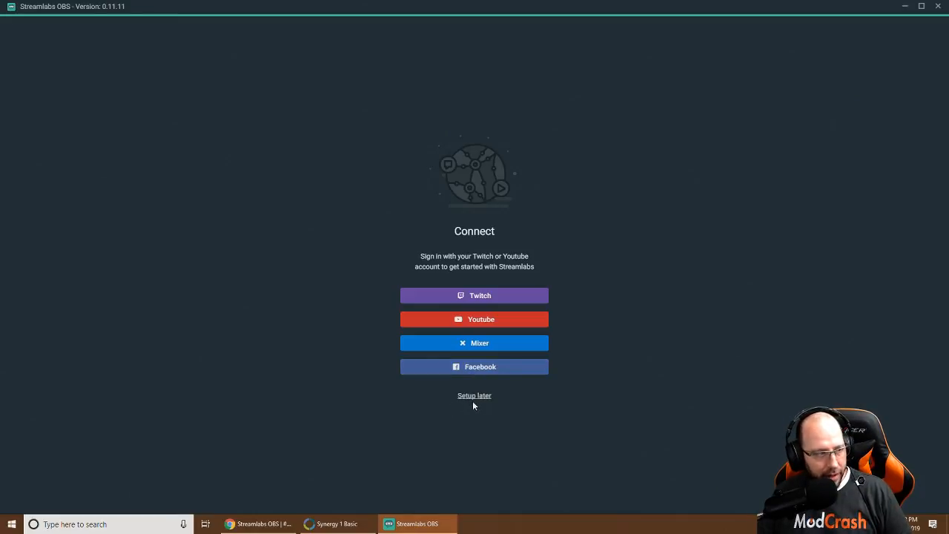
Choose Twitch, switch to Sign Up, and enter a username and a strong password
{"action": "left_click", "coordinate": [483, 298]}
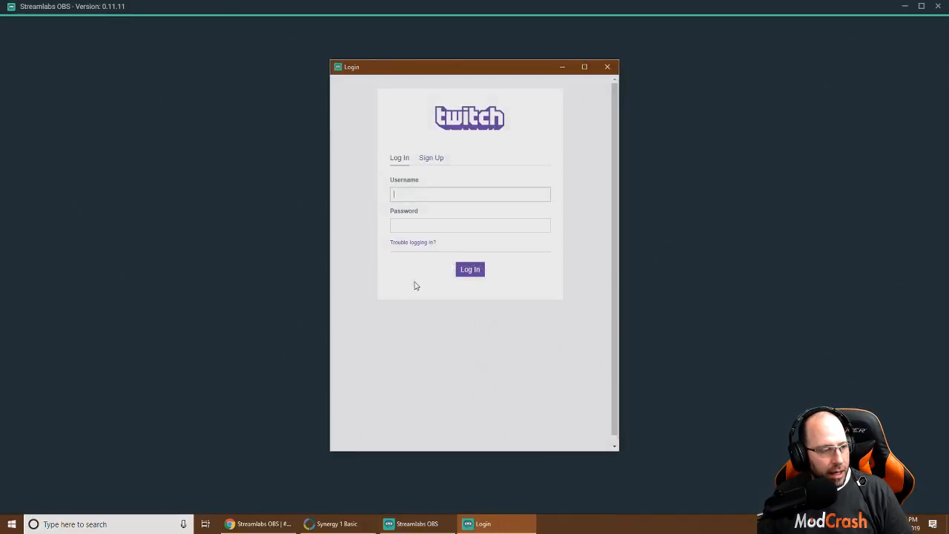
{"action": "left_click", "coordinate": [432, 157]}
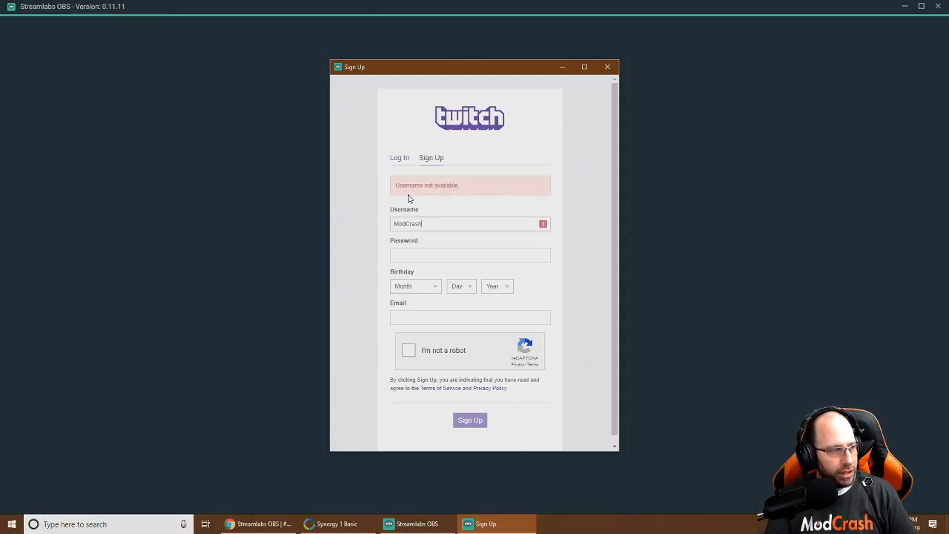
{"action": "type", "text": "treamSetup"}
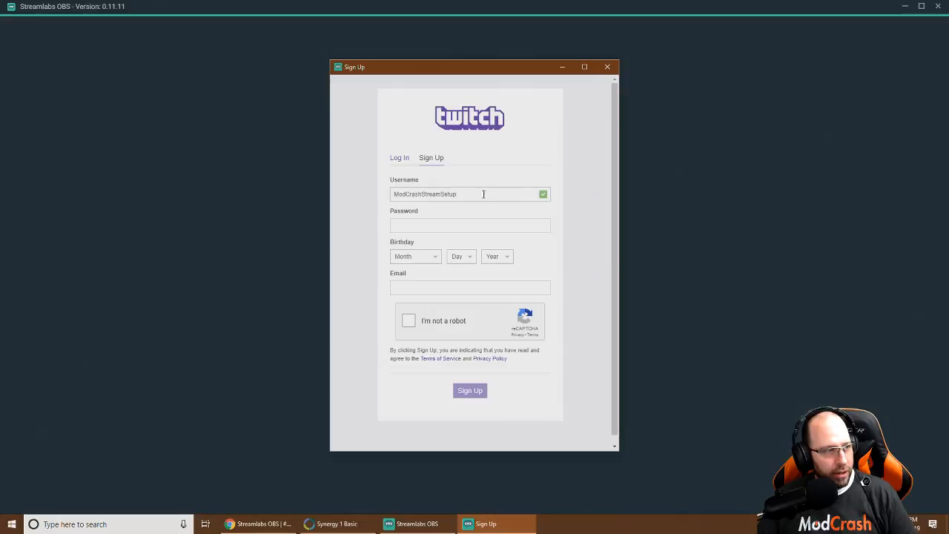
{"action": "left_click", "coordinate": [412, 223]}
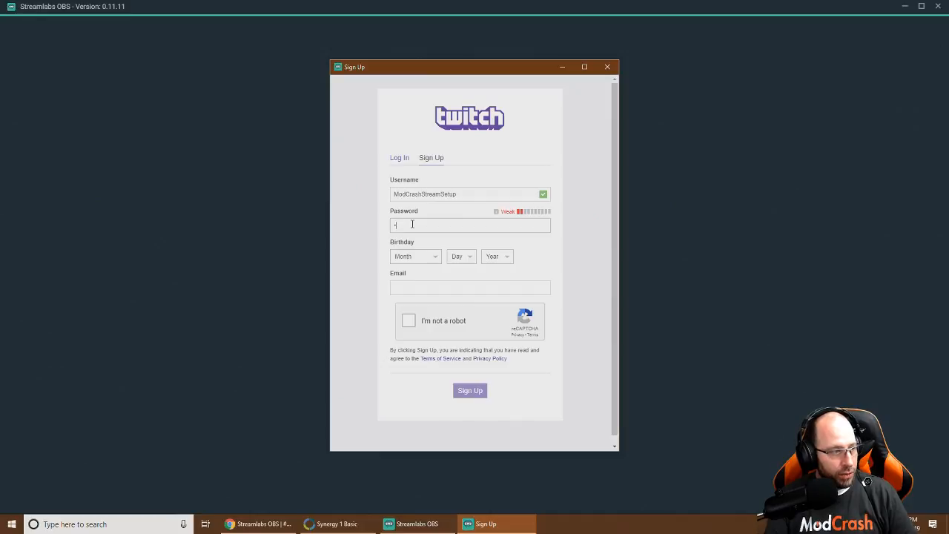
{"action": "key", "text": "BackSpace"}
{"action": "type", "text": "*************"}
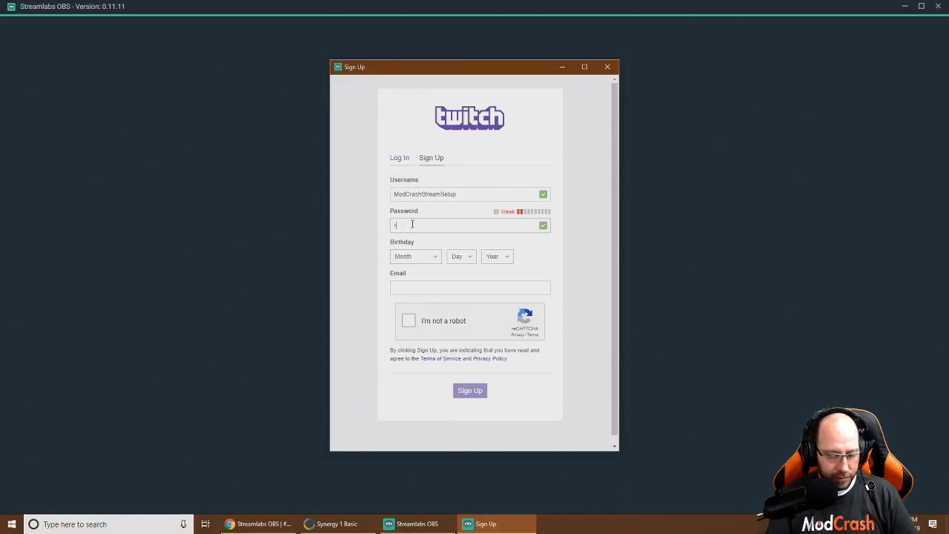
{"action": "type", "text": "*"}
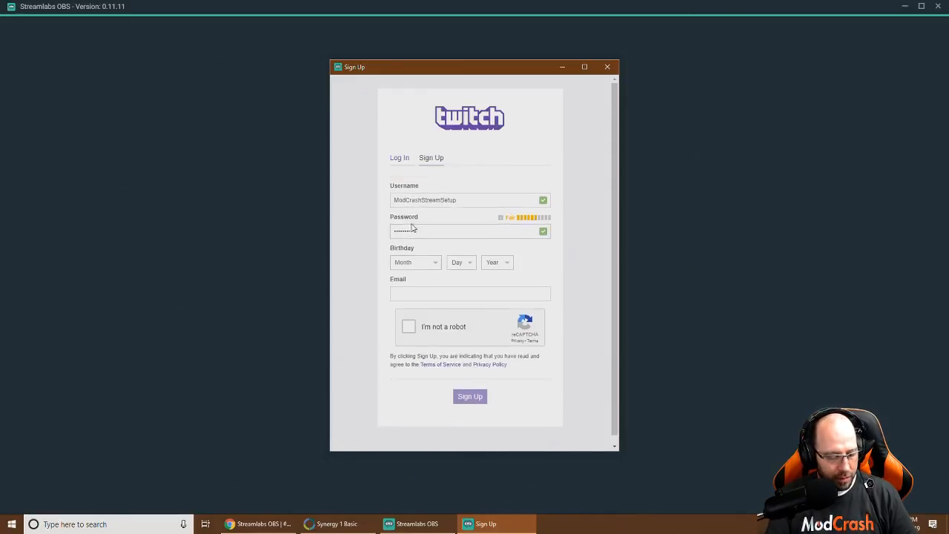
{"action": "key", "text": "BackSpace"}
{"action": "key", "text": "BackSpace"}
{"action": "key", "text": "BackSpace"}
{"action": "key", "text": "BackSpace"}
{"action": "key", "text": "BackSpace"}
{"action": "key", "text": "BackSpace"}
{"action": "key", "text": "BackSpace"}
{"action": "key", "text": "BackSpace"}
{"action": "key", "text": "BackSpace"}
{"action": "type", "text": "***"}
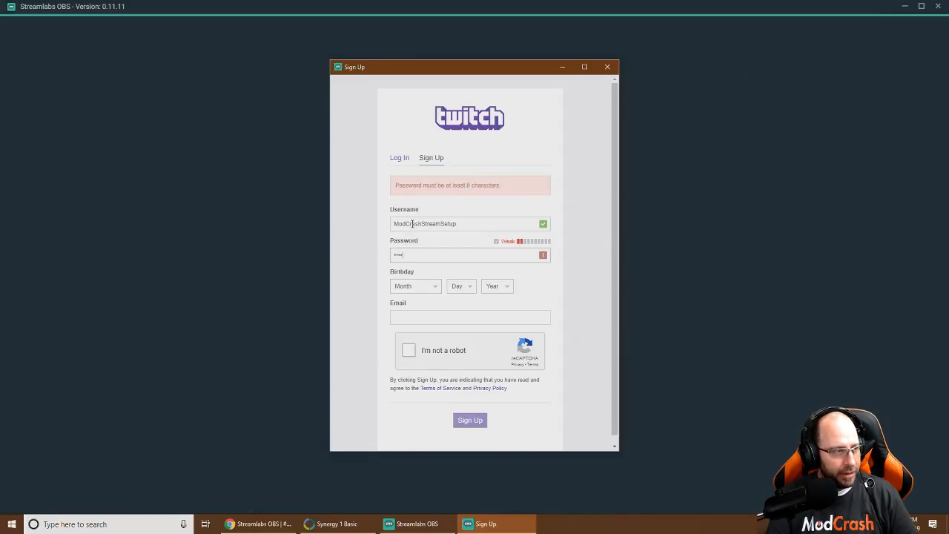
{"action": "key", "text": "BackSpace"}
{"action": "type", "text": "**"}
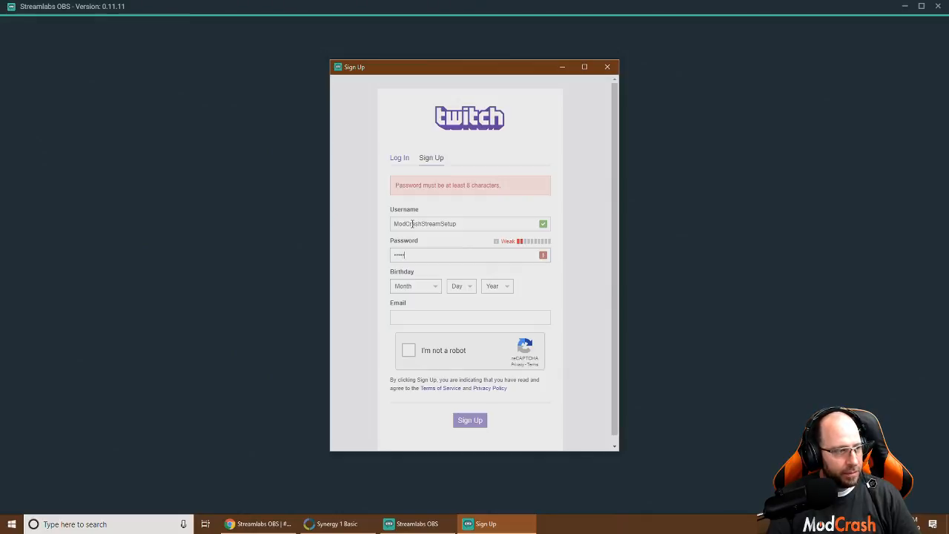
{"action": "key", "text": "BackSpace"}
{"action": "key", "text": "BackSpace"}
{"action": "key", "text": "BackSpace"}
{"action": "key", "text": "BackSpace"}
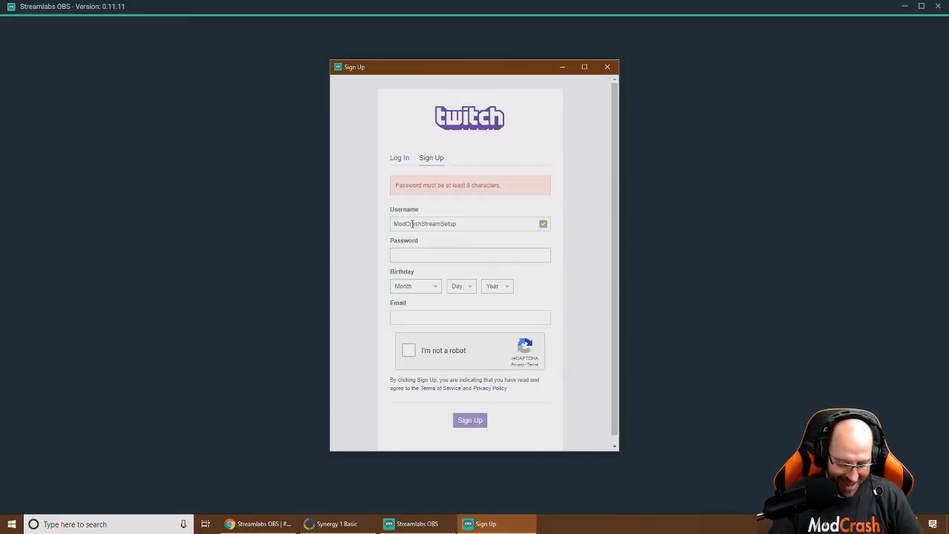
{"action": "type", "text": "**"}
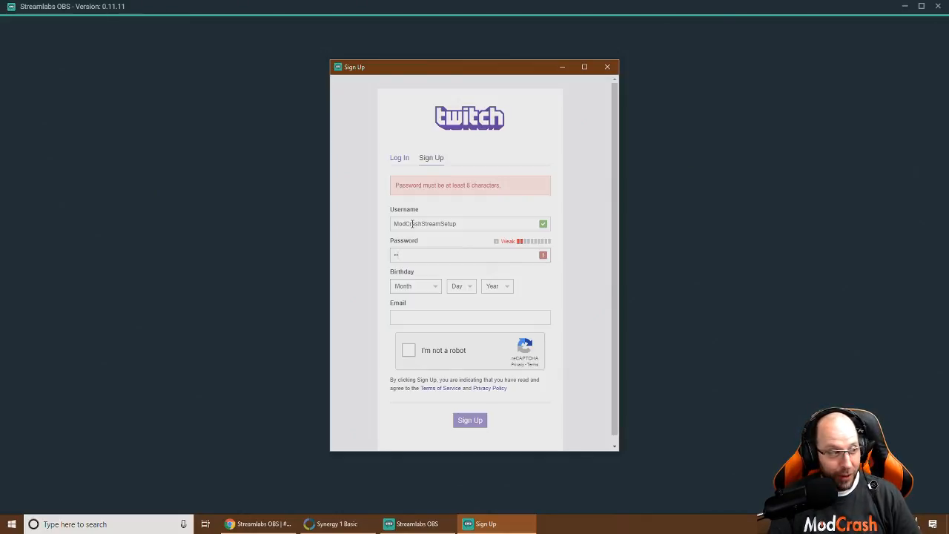
{"action": "type", "text": "******"}
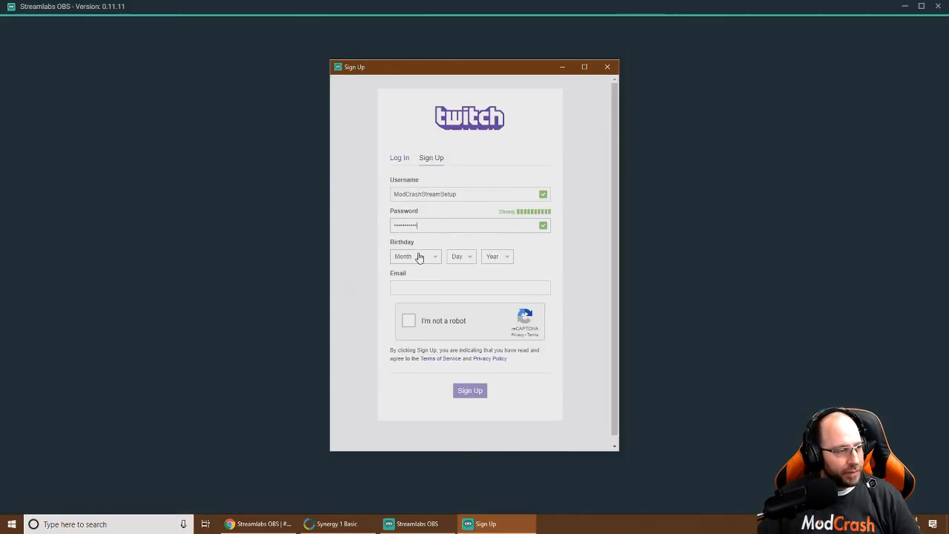
Set the birthday to January 1, 1991 and enter the e-mail address
{"action": "left_click", "coordinate": [421, 257]}
{"action": "left_click", "coordinate": [413, 276]}
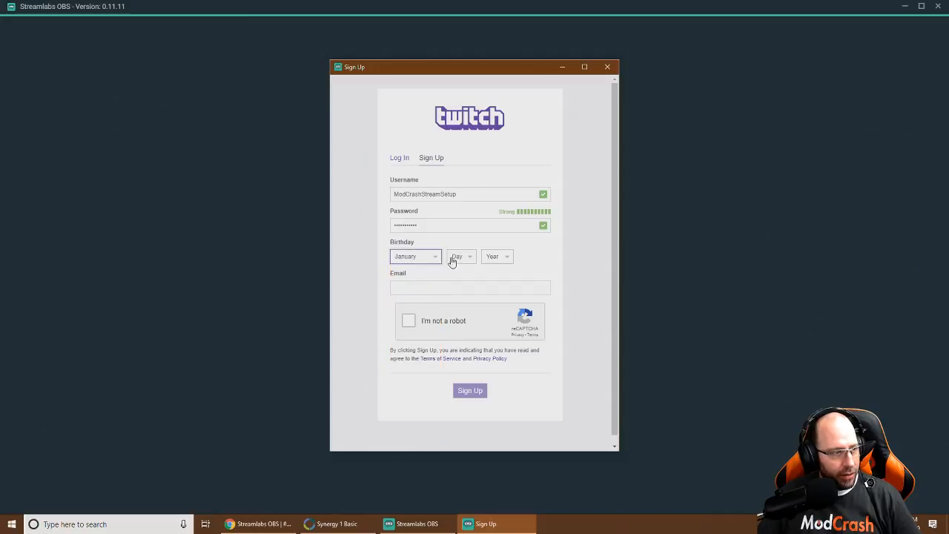
{"action": "left_click", "coordinate": [456, 256]}
{"action": "left_click", "coordinate": [454, 277]}
{"action": "left_click", "coordinate": [494, 256]}
{"action": "scroll", "coordinate": [503, 365], "scroll_direction": "down", "scroll_amount": 1}
{"action": "left_click", "coordinate": [494, 249]}
{"action": "scroll", "coordinate": [493, 356], "scroll_direction": "down", "scroll_amount": 10}
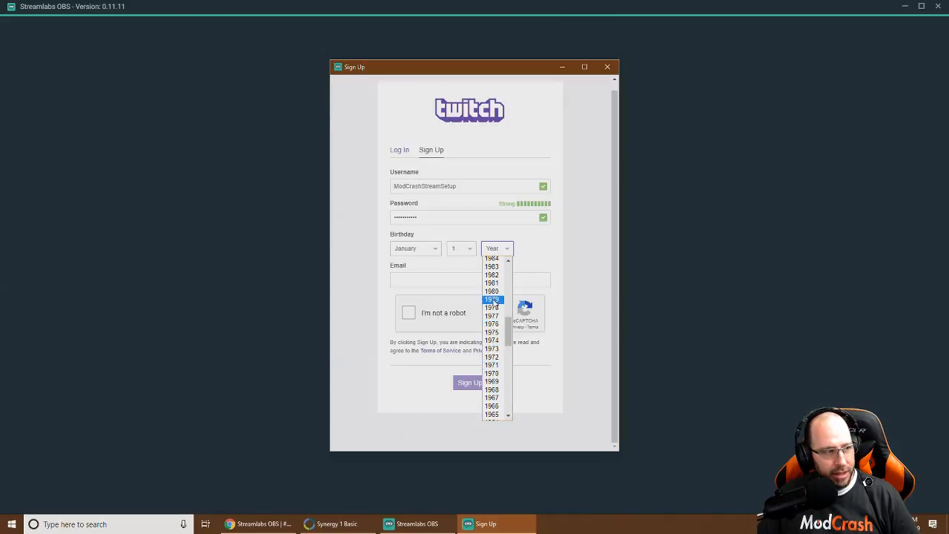
{"action": "scroll", "coordinate": [493, 315], "scroll_direction": "up", "scroll_amount": 4}
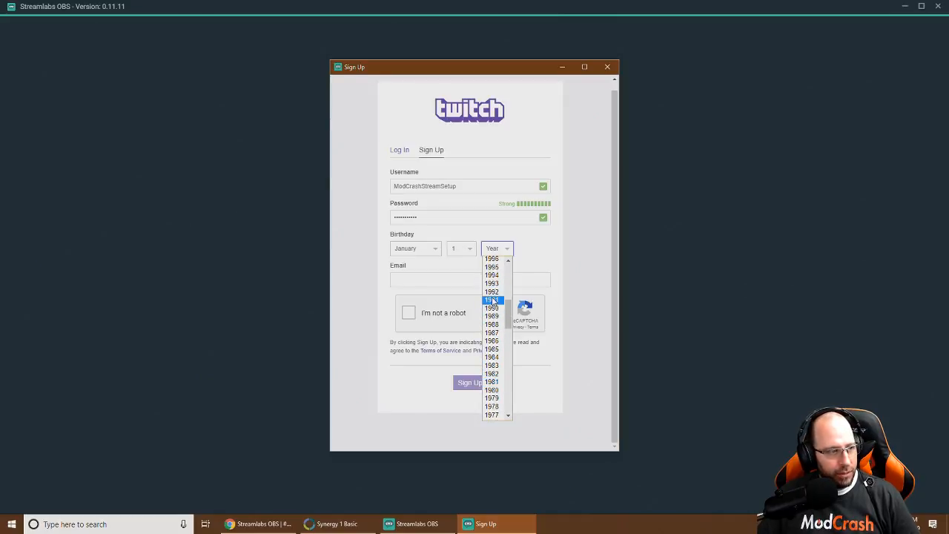
{"action": "left_click", "coordinate": [493, 299]}
{"action": "left_click", "coordinate": [421, 278]}
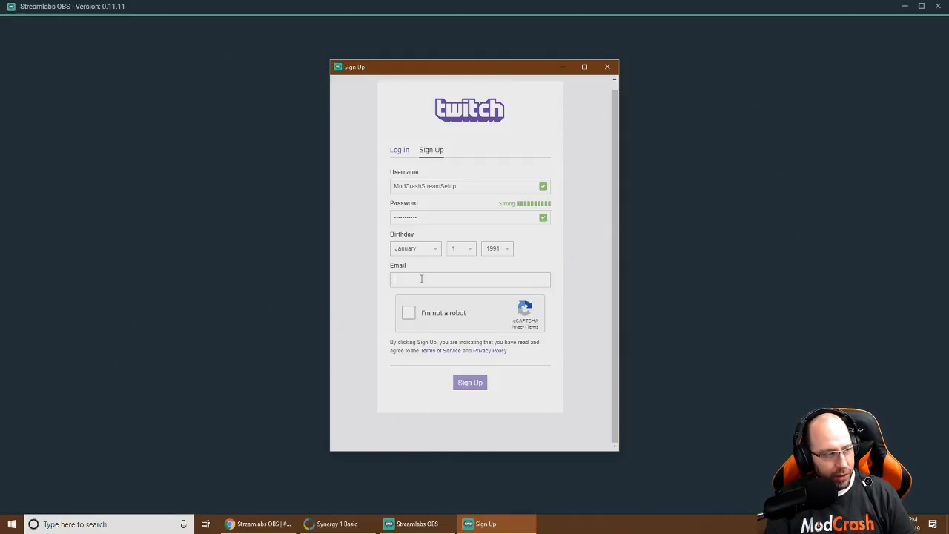
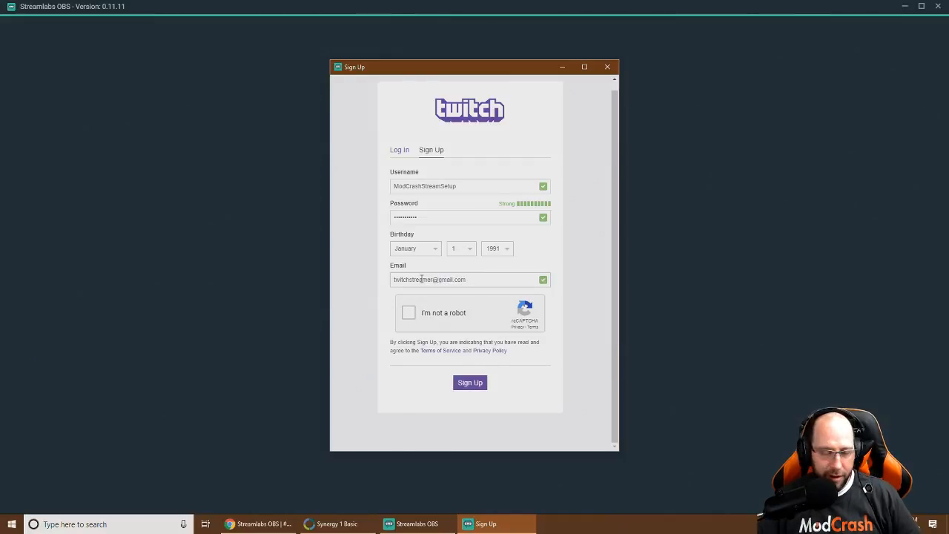
Pass the crosswalk image captcha and submit the Twitch sign-up form
{"action": "left_click", "coordinate": [410, 314]}
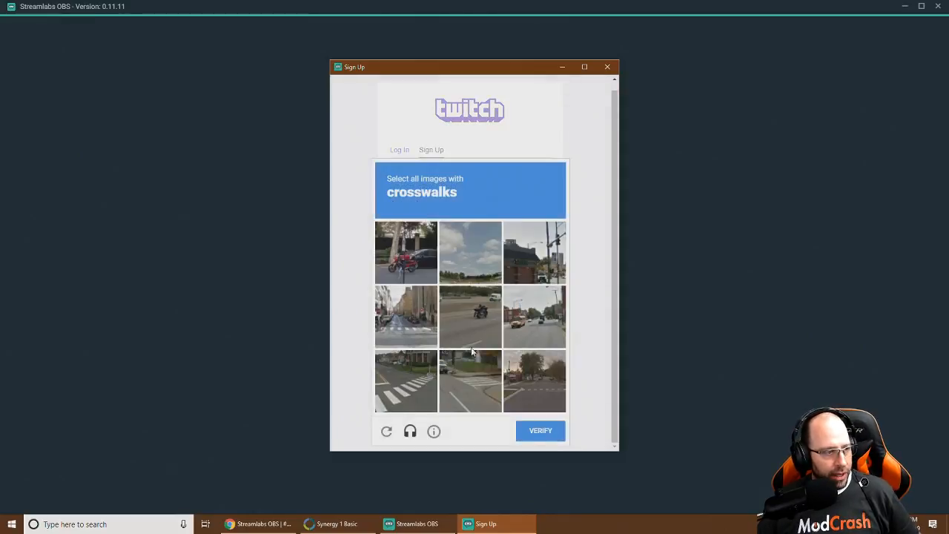
{"action": "left_click", "coordinate": [411, 334]}
{"action": "left_click", "coordinate": [406, 379]}
{"action": "left_click", "coordinate": [473, 385]}
{"action": "left_click", "coordinate": [525, 394]}
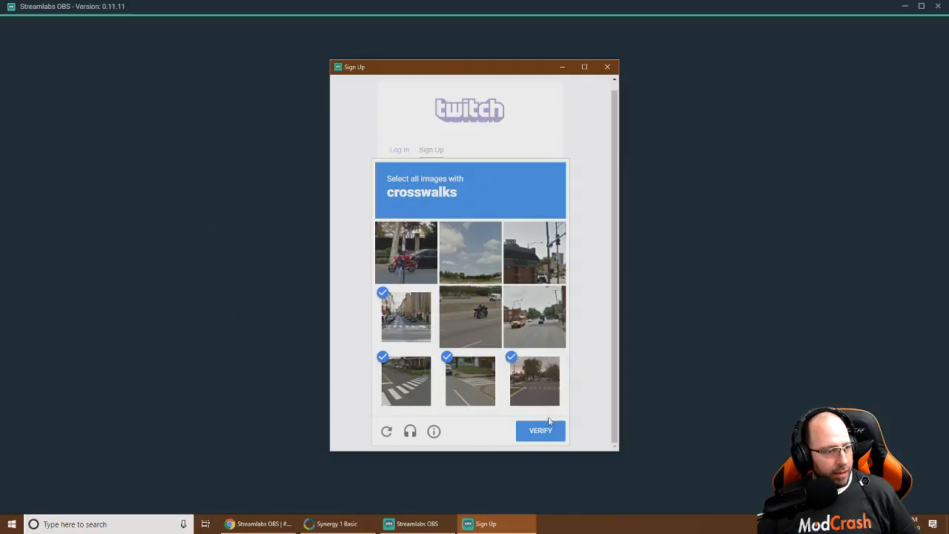
{"action": "left_click", "coordinate": [548, 433]}
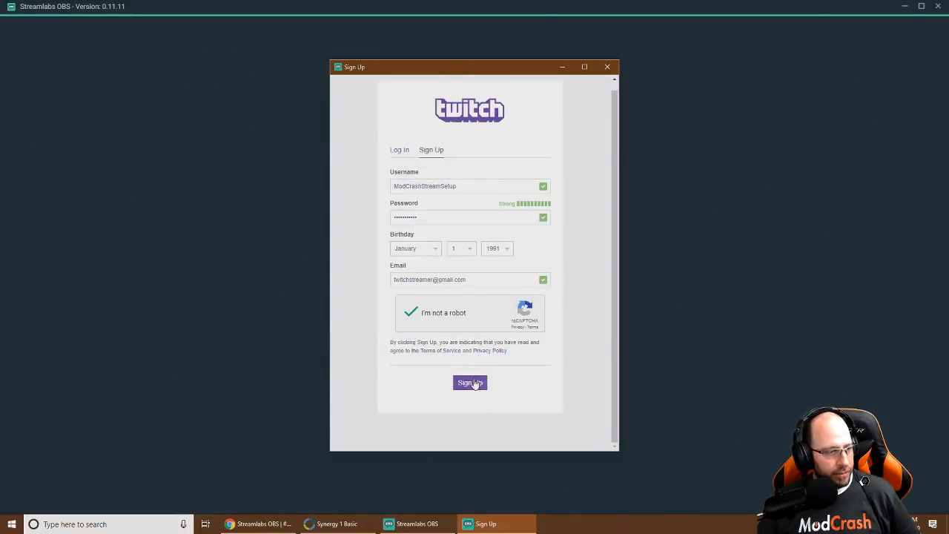
{"action": "left_click", "coordinate": [472, 386]}
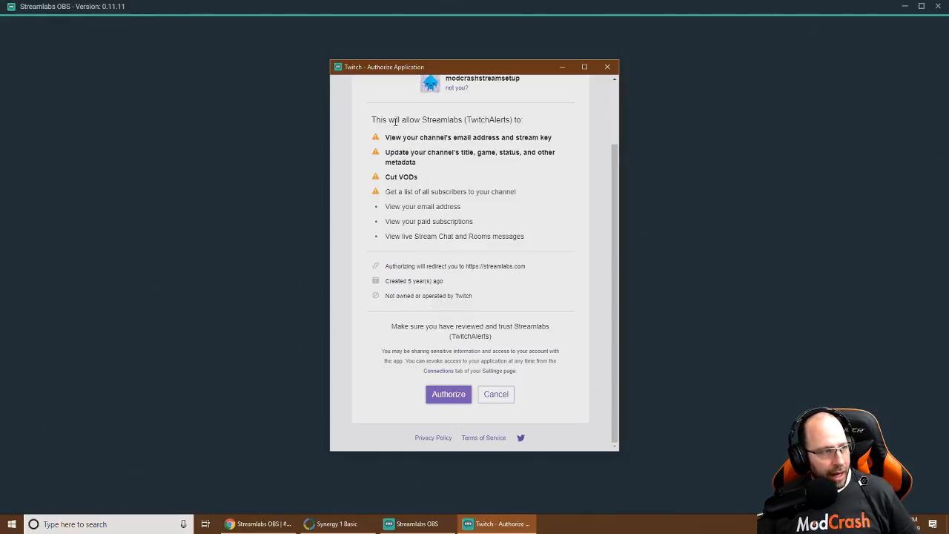
Authorize Streamlabs on Twitch and continue past the Scene Collections Import screen
{"action": "scroll", "coordinate": [392, 110], "scroll_direction": "up", "scroll_amount": 2}
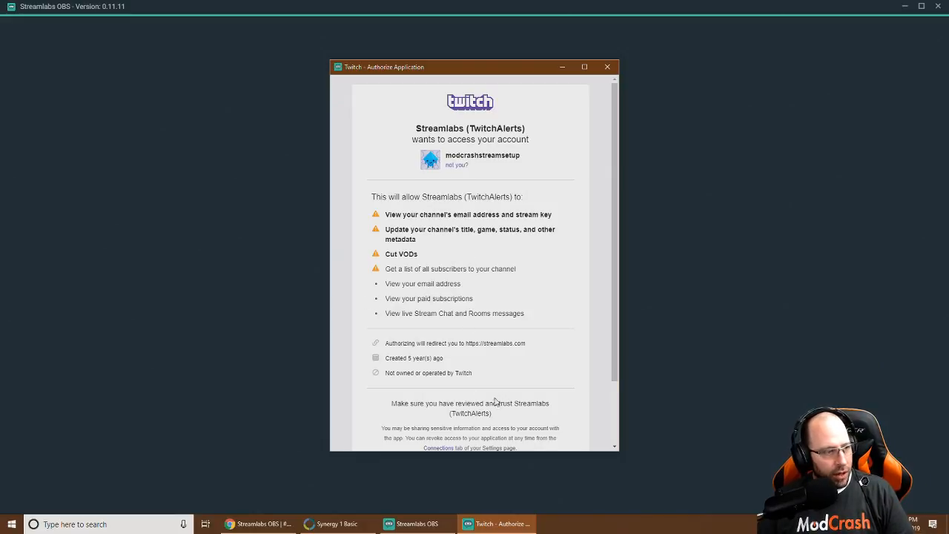
{"action": "scroll", "coordinate": [485, 374], "scroll_direction": "down", "scroll_amount": 2}
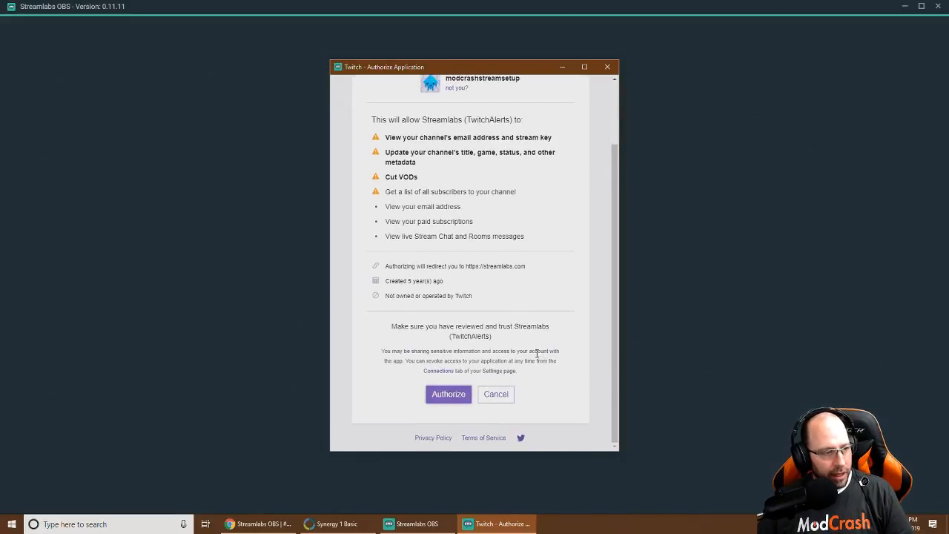
{"action": "left_click", "coordinate": [437, 394]}
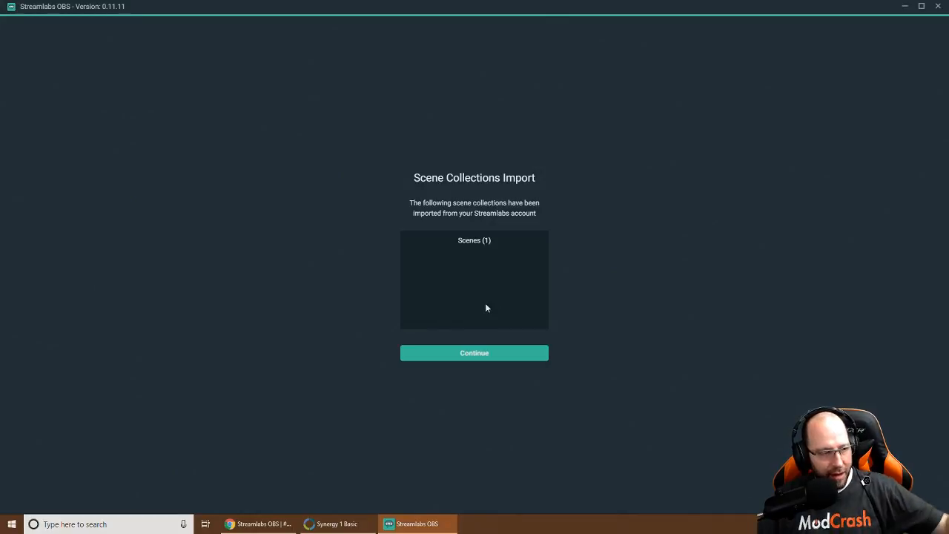
{"action": "left_click", "coordinate": [469, 354]}
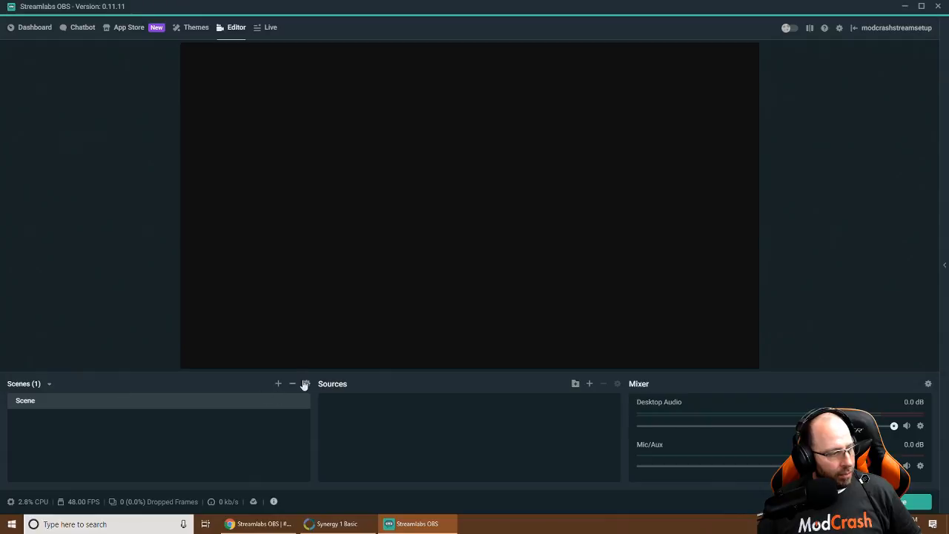
Rename the current scene collection to 'Stream Setup' in the collection manager
{"action": "left_click", "coordinate": [51, 385]}
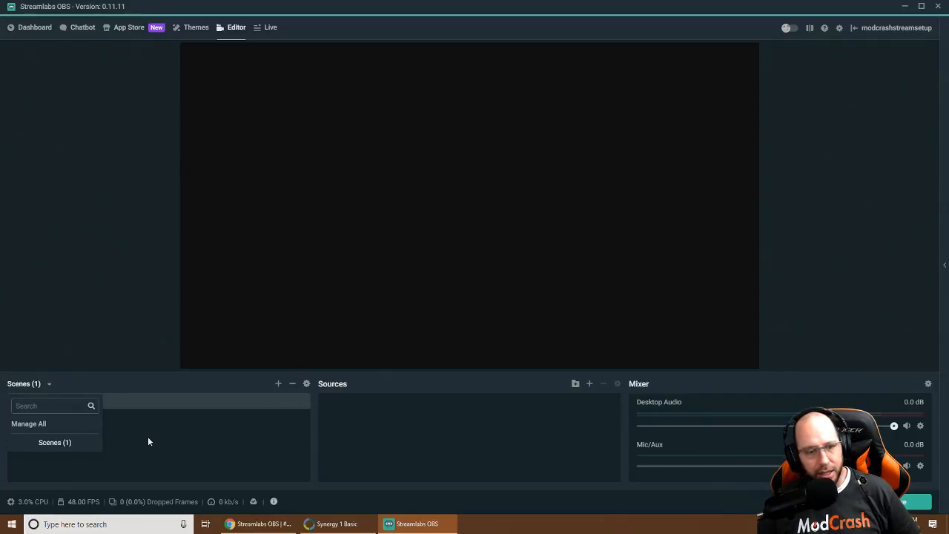
{"action": "left_click", "coordinate": [45, 425]}
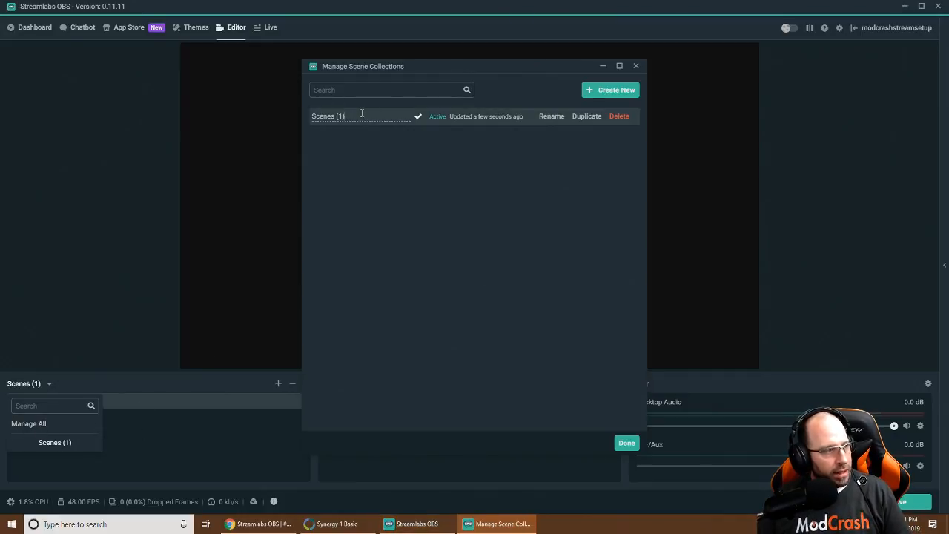
{"action": "left_click_drag", "start_coordinate": [347, 116], "coordinate": [295, 121]}
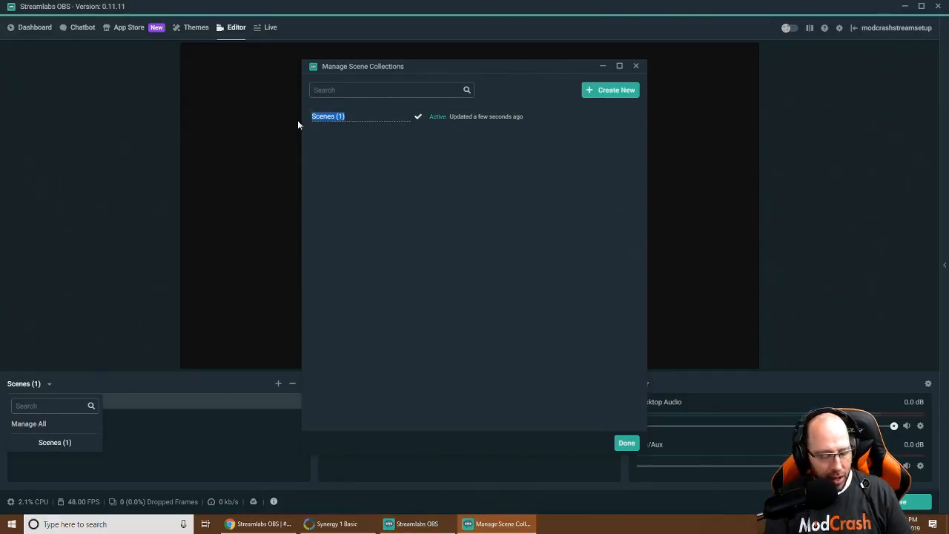
{"action": "type", "text": "Stream Setup"}
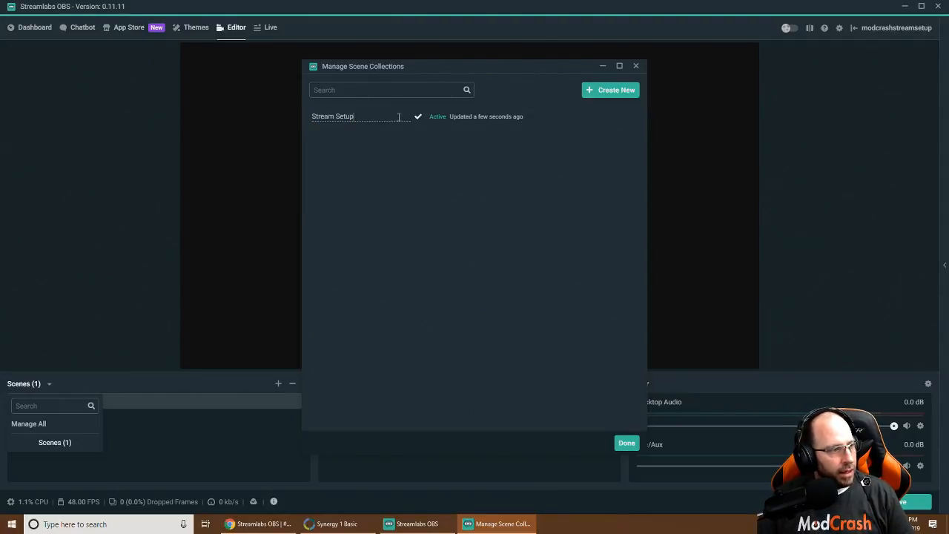
{"action": "key", "text": "Return"}
{"action": "left_click", "coordinate": [616, 95]}
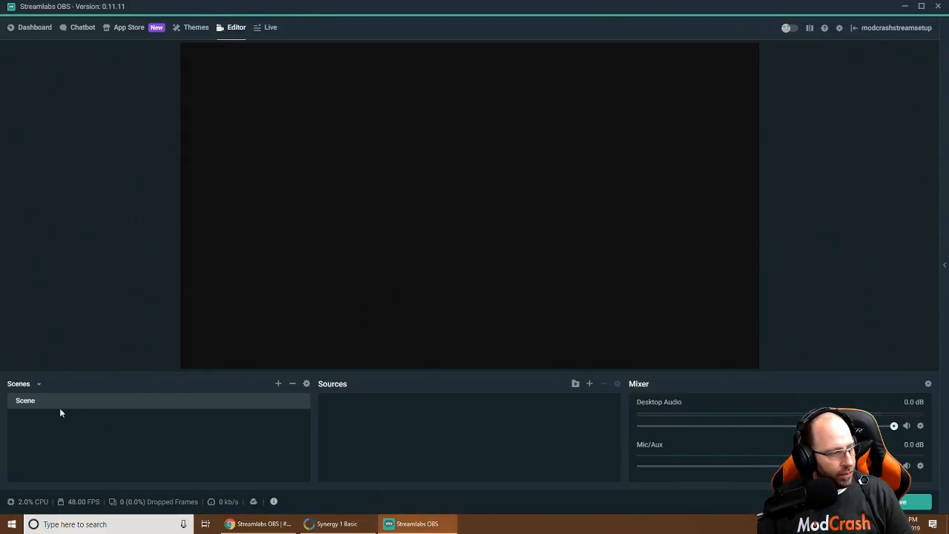
Switch to the Scenes (1) collection and rename it 'Stream Setup'
{"action": "left_click", "coordinate": [39, 384]}
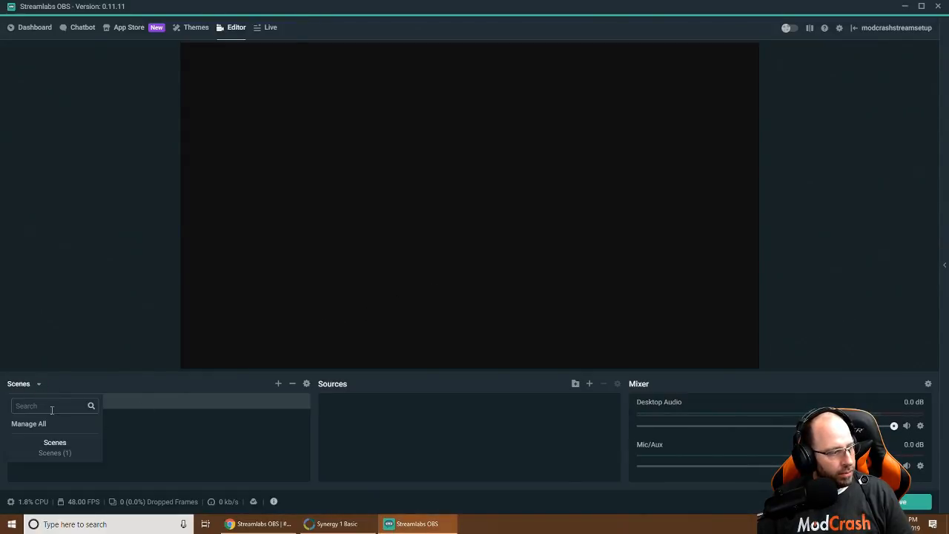
{"action": "left_click", "coordinate": [63, 453]}
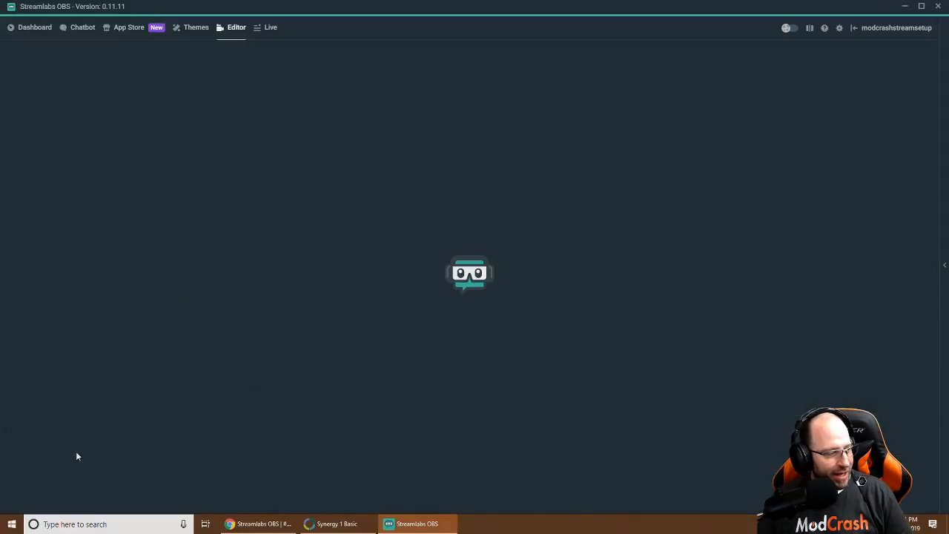
{"action": "left_click", "coordinate": [49, 384]}
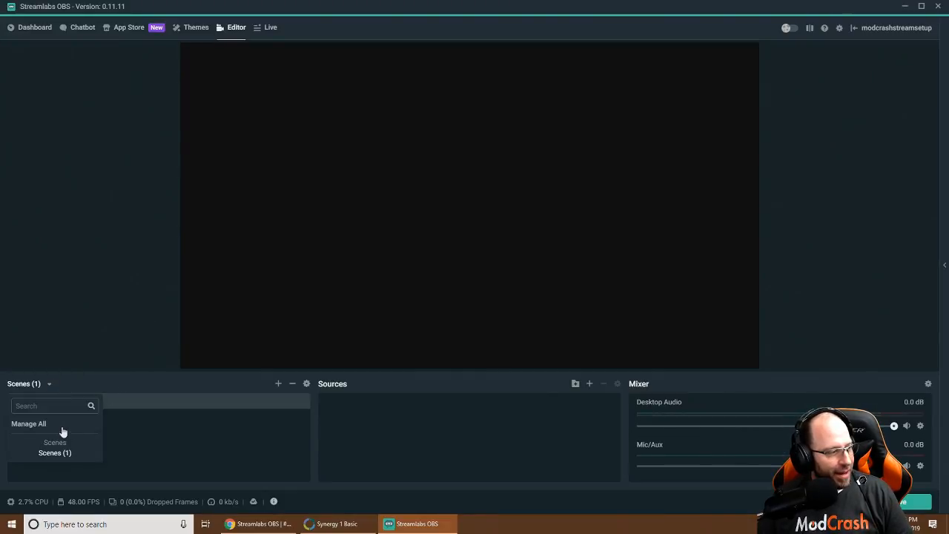
{"action": "left_click", "coordinate": [37, 424]}
{"action": "left_click", "coordinate": [358, 133]}
{"action": "type", "text": "Ste"}
{"action": "key", "text": "BackSpace"}
{"action": "type", "text": "re"}
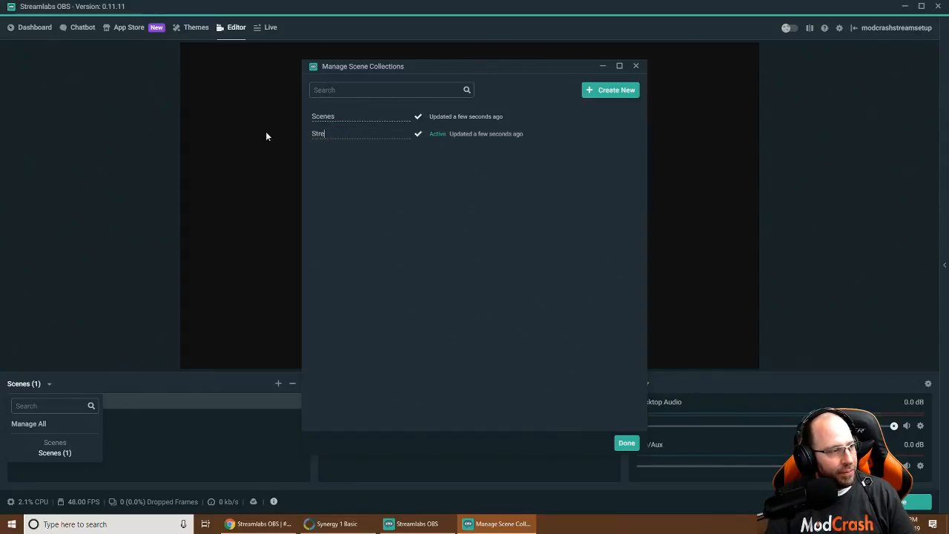
{"action": "type", "text": "am Setup"}
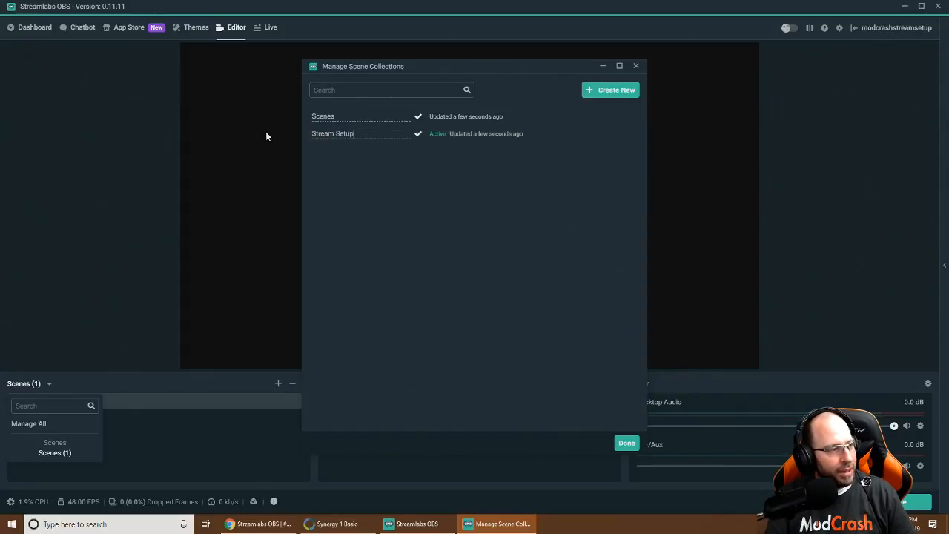
{"action": "key", "text": "Return"}
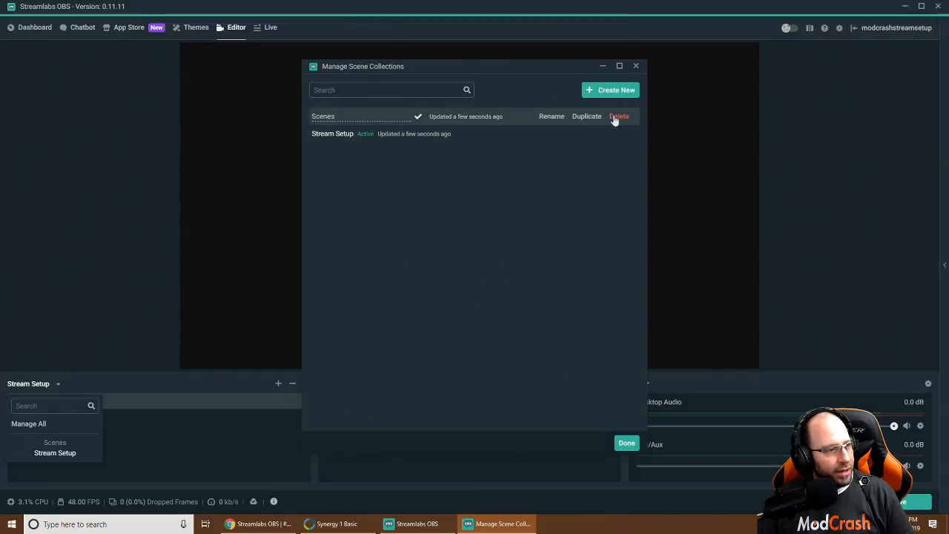
Delete the unused Scenes collection and load the Stream Setup collection
{"action": "left_click", "coordinate": [618, 116]}
{"action": "left_click", "coordinate": [487, 260]}
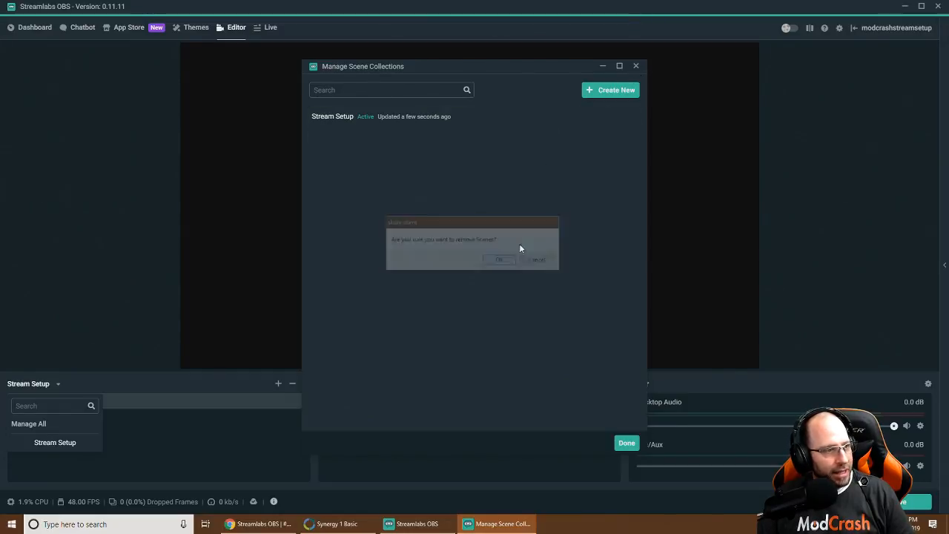
{"action": "left_click", "coordinate": [636, 66]}
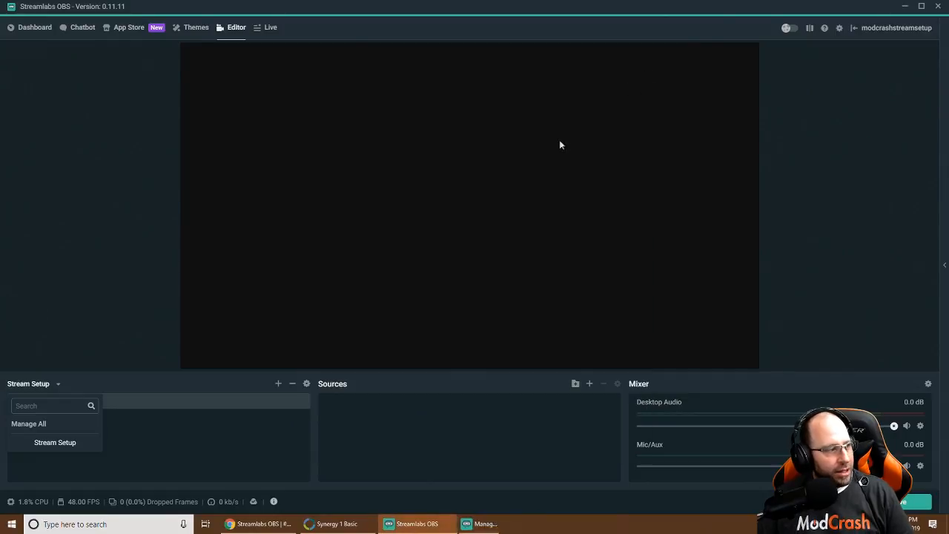
{"action": "left_click", "coordinate": [59, 445]}
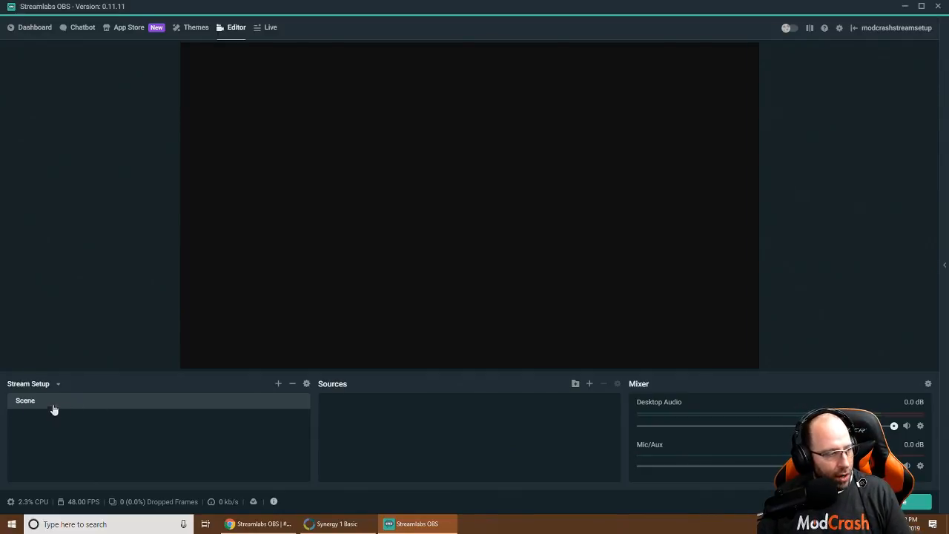
Add a new scene, replacing the default 'New Scene' name with 'Cam'
{"action": "left_click", "coordinate": [278, 384]}
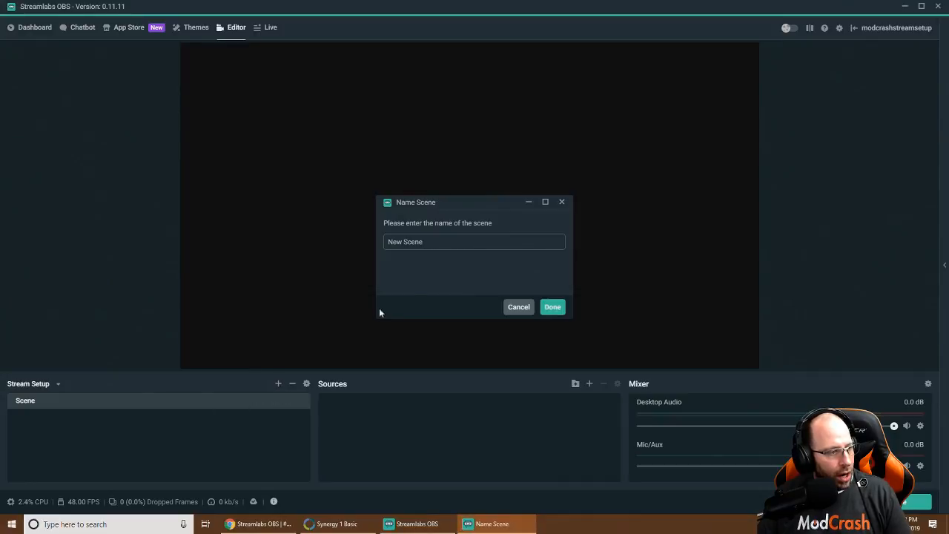
{"action": "left_click_drag", "start_coordinate": [430, 241], "coordinate": [356, 249]}
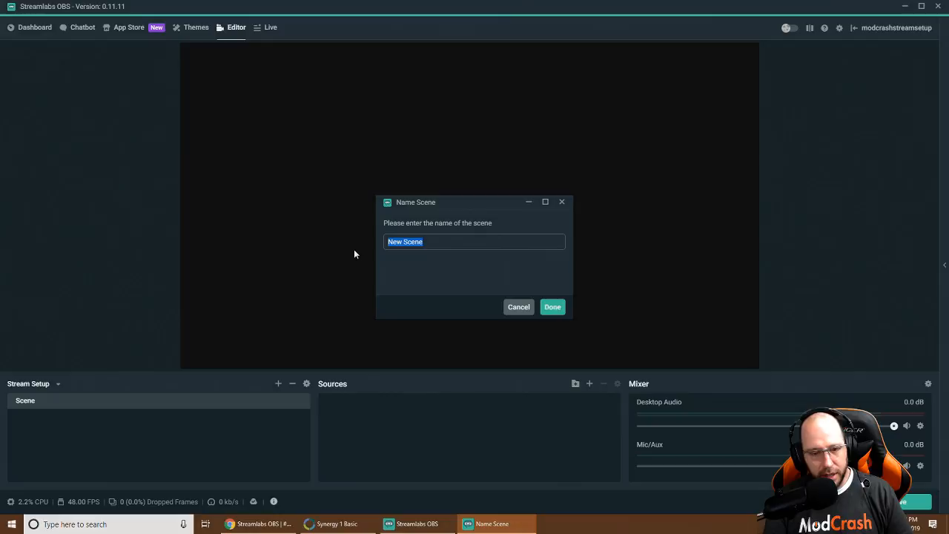
{"action": "type", "text": "Cam"}
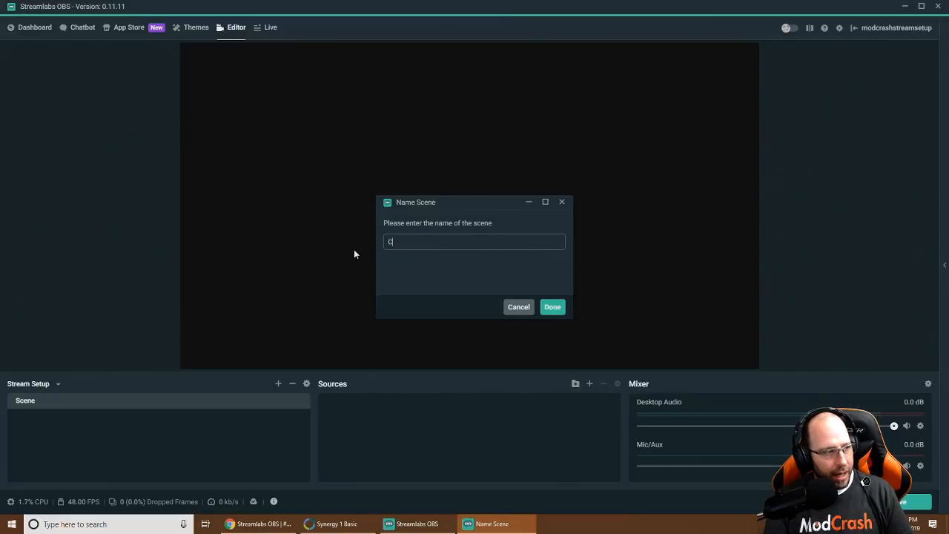
{"action": "left_click", "coordinate": [552, 307]}
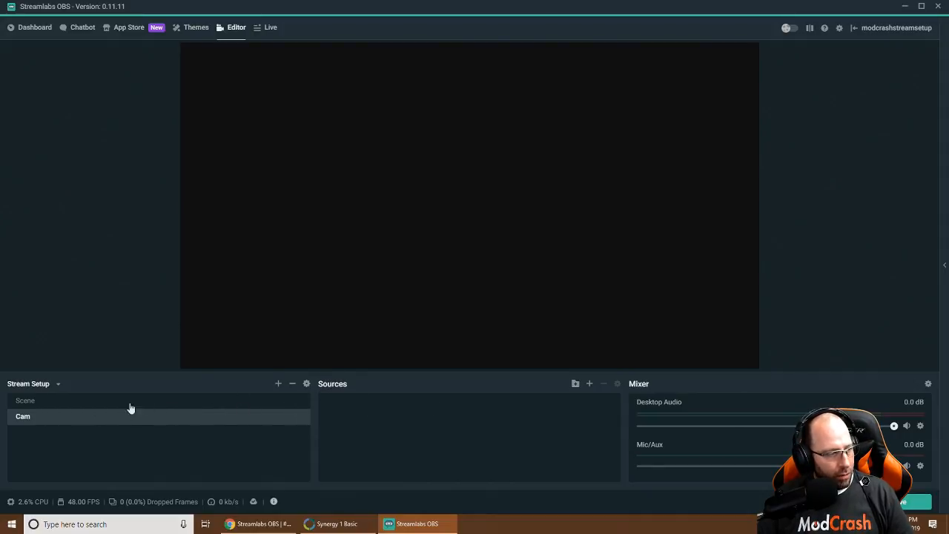
Add a Video Capture Device source to Cam, naming it 'Logitech C920'
{"action": "left_click", "coordinate": [590, 385]}
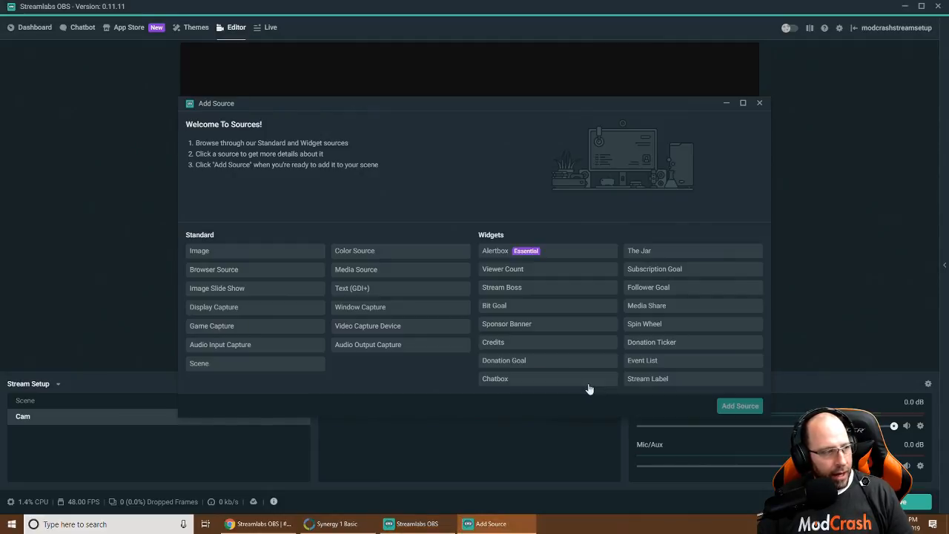
{"action": "left_click", "coordinate": [364, 333]}
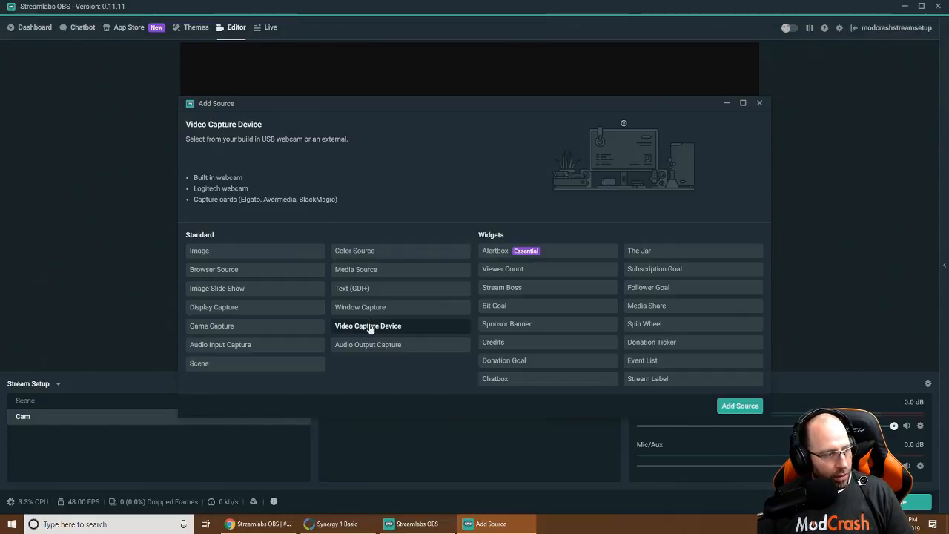
{"action": "left_click", "coordinate": [740, 405]}
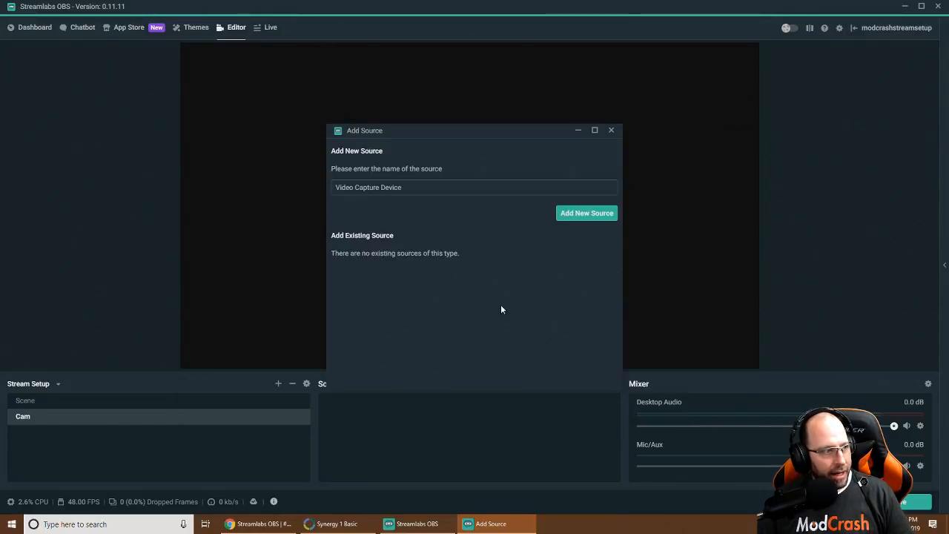
{"action": "left_click_drag", "start_coordinate": [420, 184], "coordinate": [318, 187]}
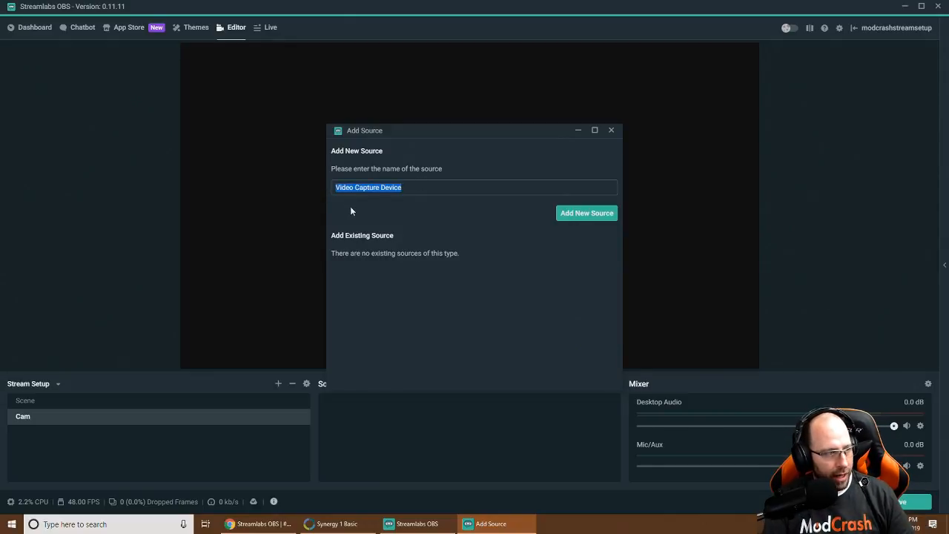
{"action": "type", "text": "Lo"}
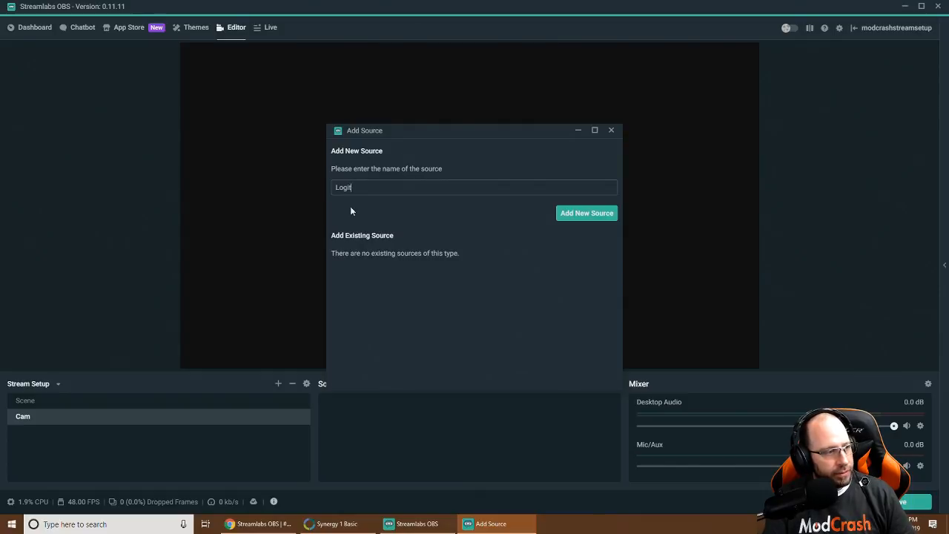
{"action": "type", "text": "gitech C"}
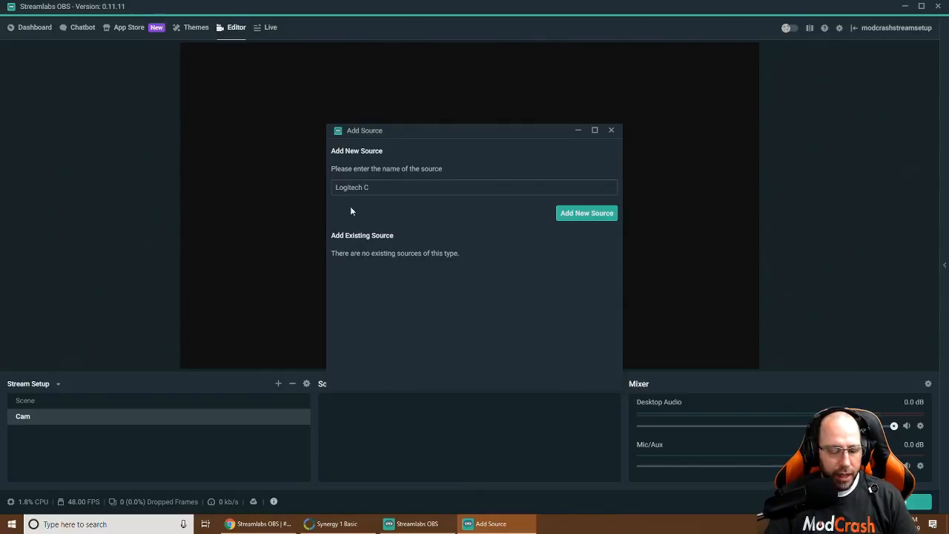
{"action": "type", "text": "920"}
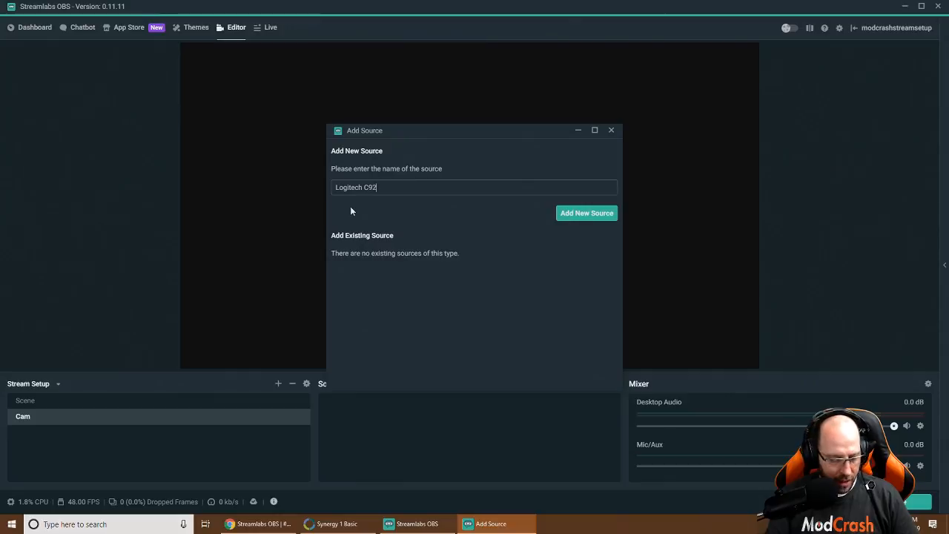
Create the Logitech C920 source with HD Pro Webcam C920 as its device
{"action": "left_click", "coordinate": [582, 216]}
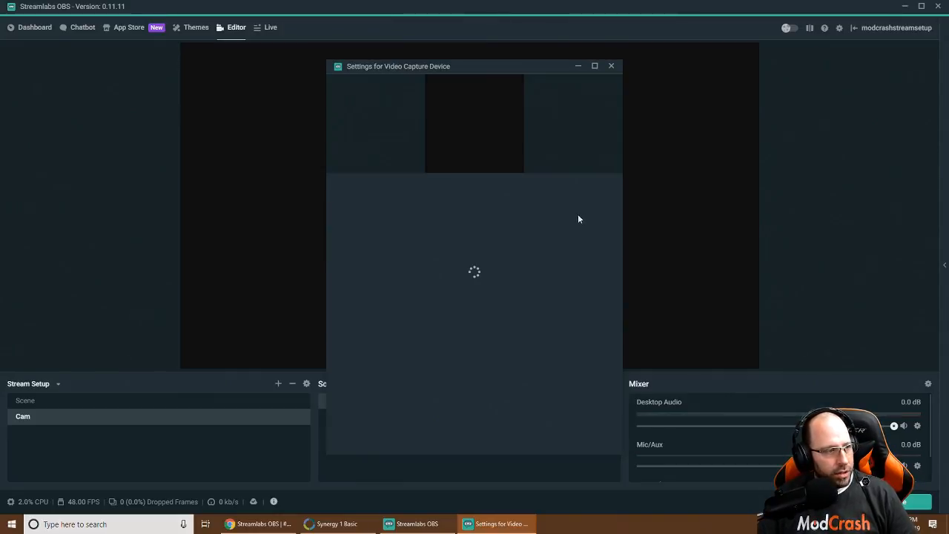
{"action": "left_click", "coordinate": [492, 191]}
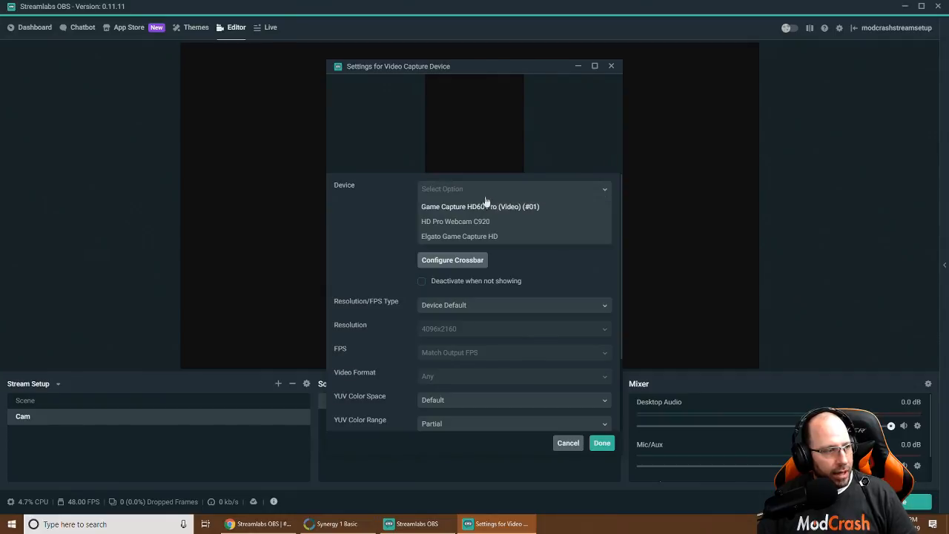
{"action": "left_click", "coordinate": [492, 222]}
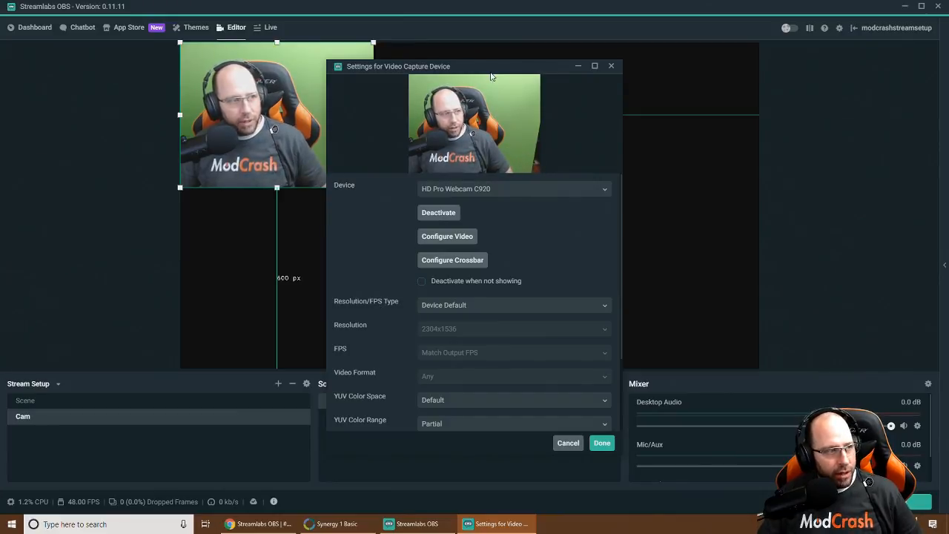
{"action": "left_click_drag", "start_coordinate": [491, 75], "coordinate": [460, 82]}
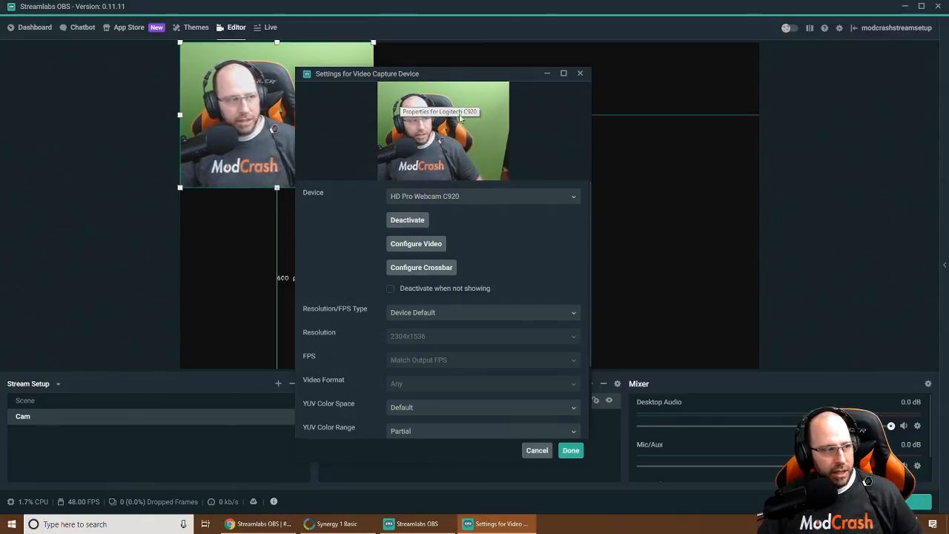
{"action": "left_click", "coordinate": [468, 197]}
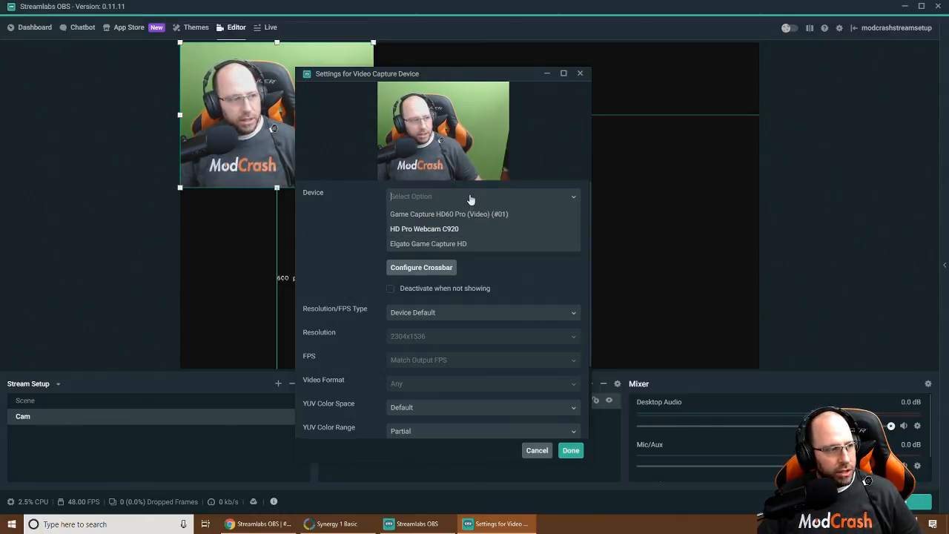
{"action": "left_click", "coordinate": [346, 211]}
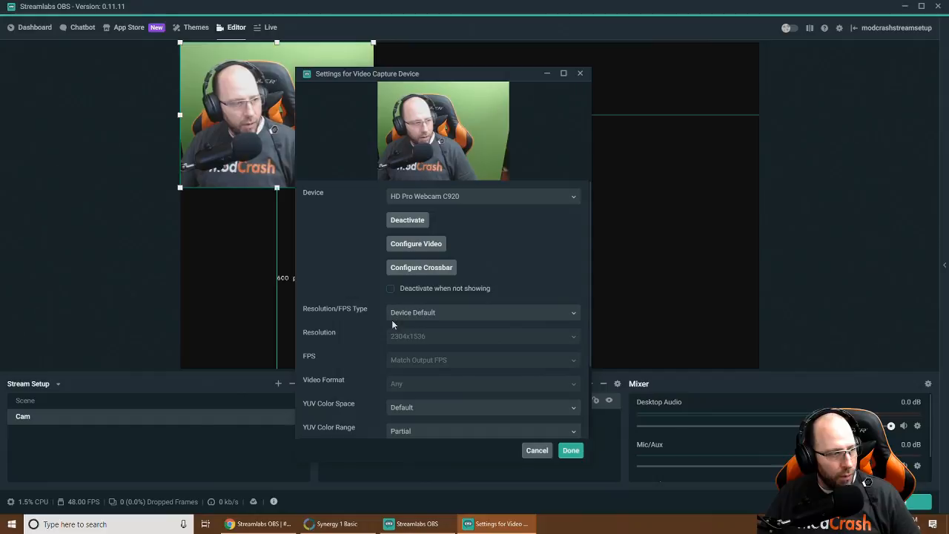
Set Resolution/FPS Type to Custom with a 1920x1080 resolution
{"action": "left_click", "coordinate": [417, 319]}
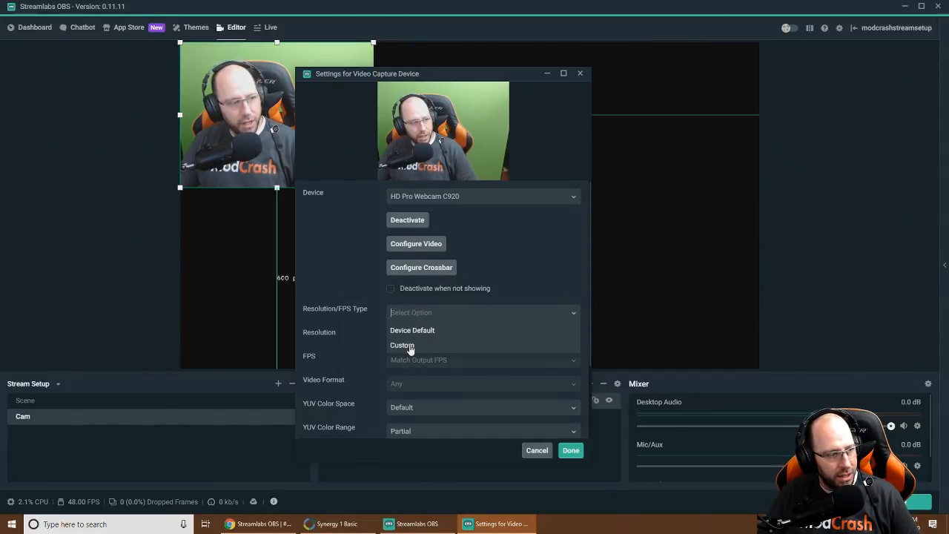
{"action": "left_click", "coordinate": [410, 345]}
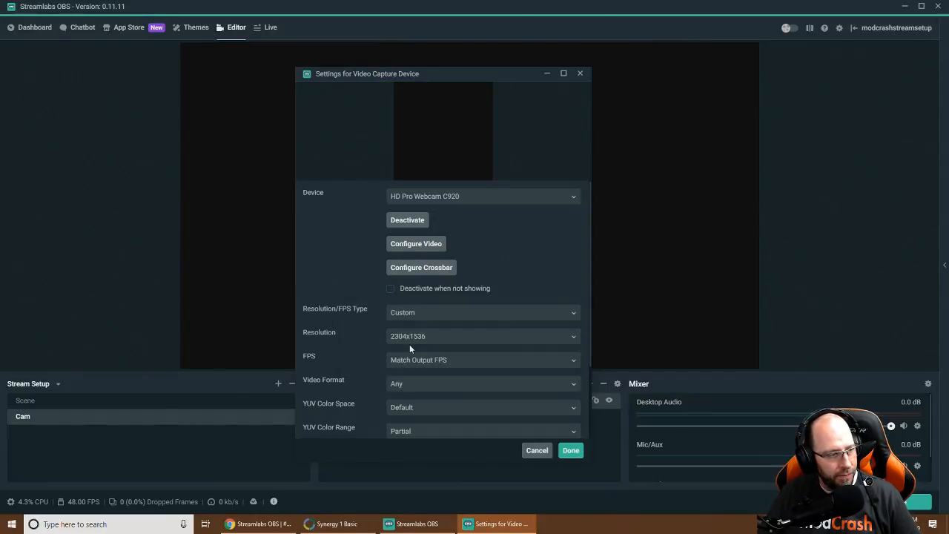
{"action": "left_click", "coordinate": [563, 338]}
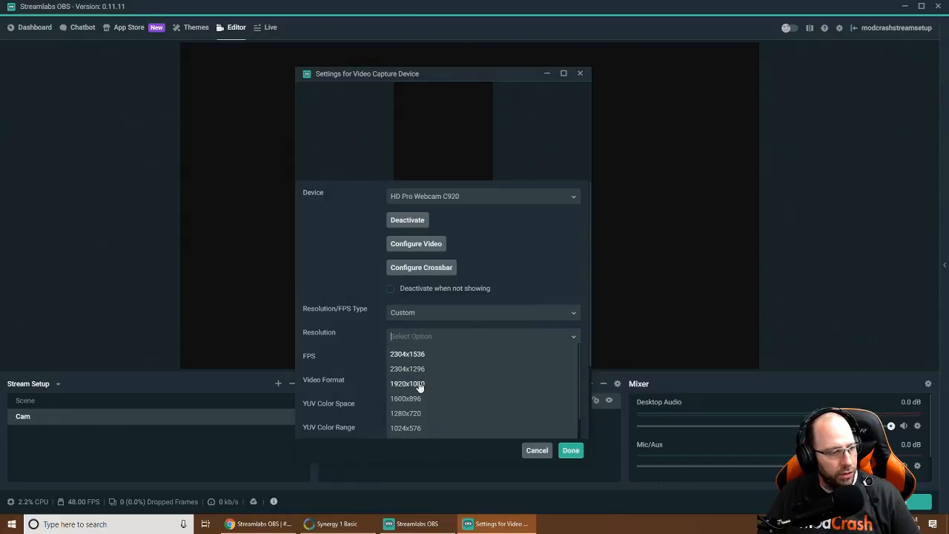
{"action": "left_click", "coordinate": [454, 384]}
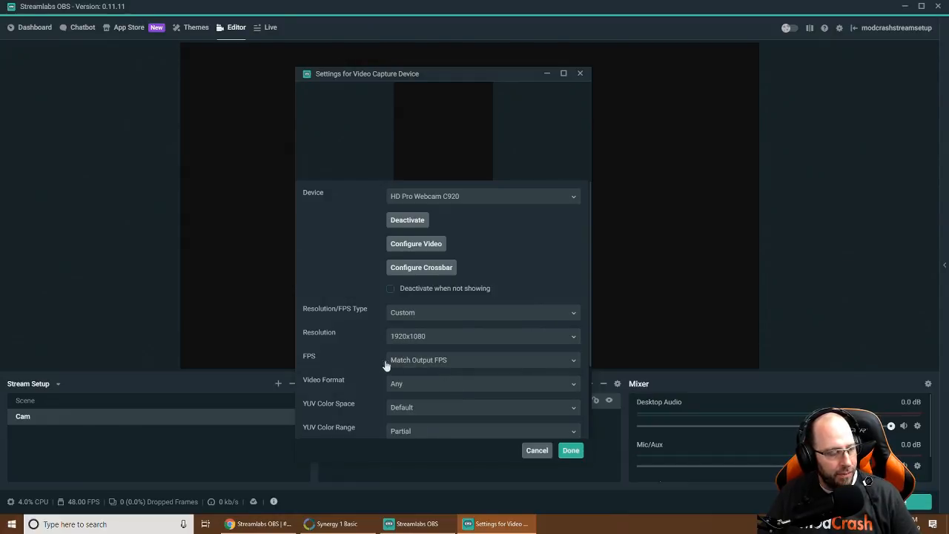
{"action": "scroll", "coordinate": [358, 340], "scroll_direction": "down", "scroll_amount": 2}
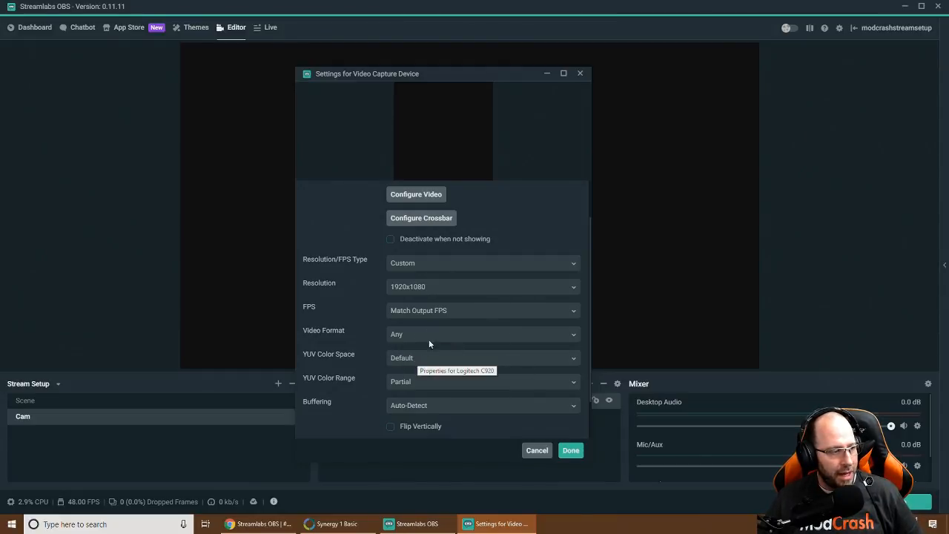
Set the webcam video format to MJPEG and the frame rate to 30 FPS
{"action": "left_click", "coordinate": [410, 337]}
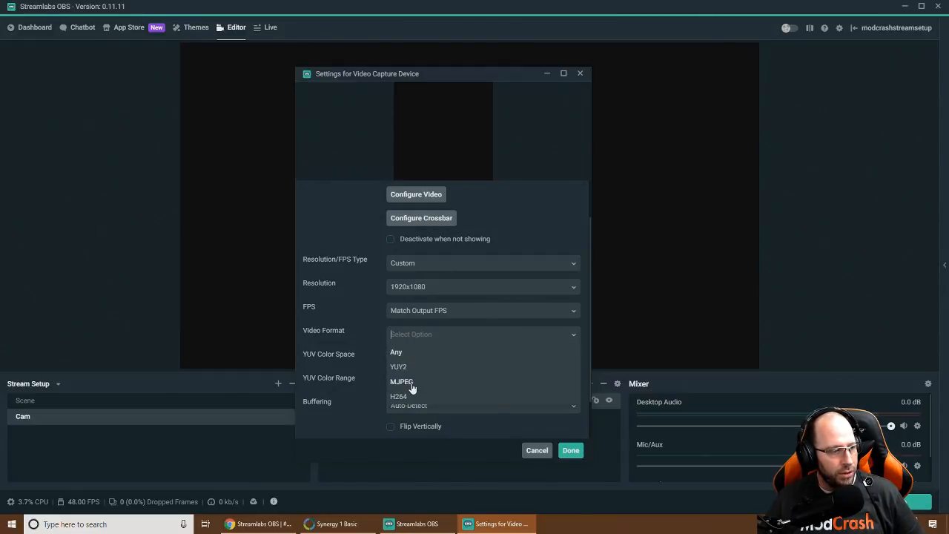
{"action": "left_click", "coordinate": [401, 381]}
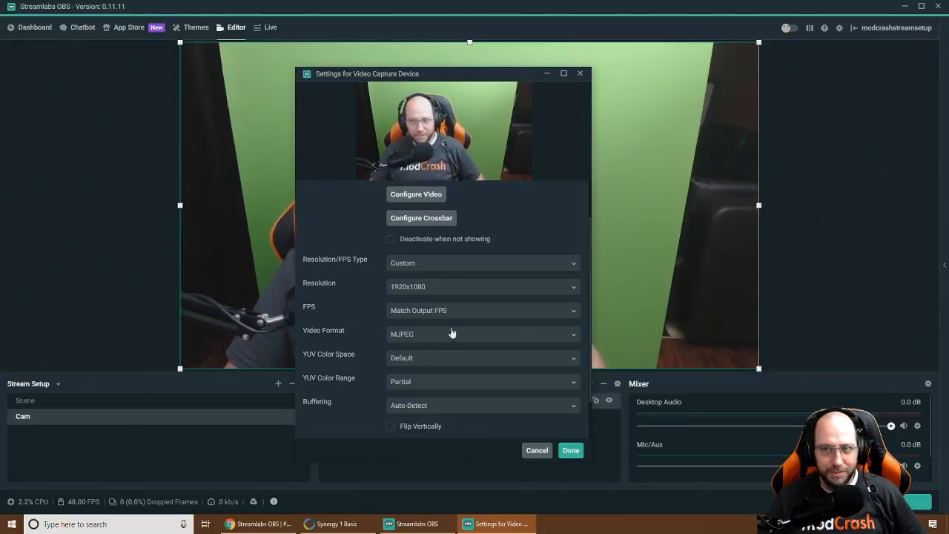
{"action": "left_click", "coordinate": [415, 361]}
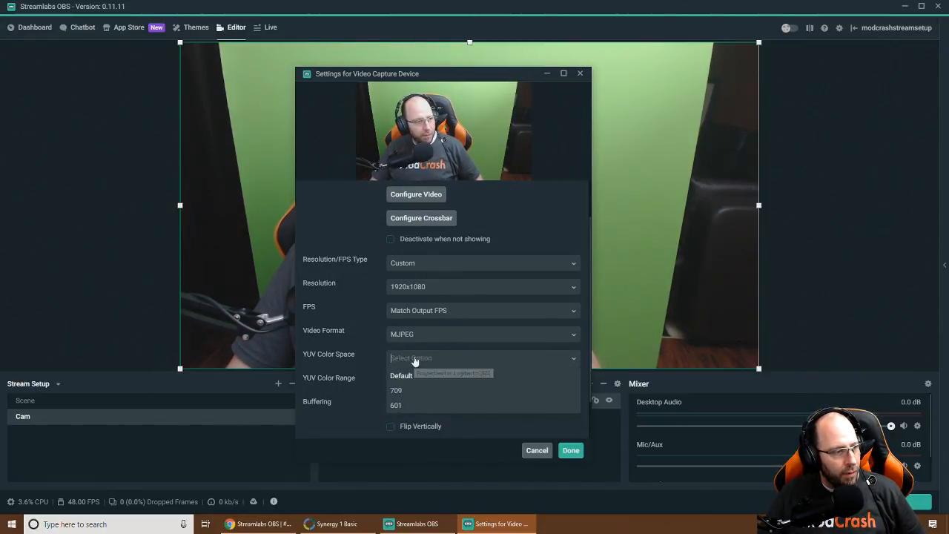
{"action": "left_click", "coordinate": [445, 313]}
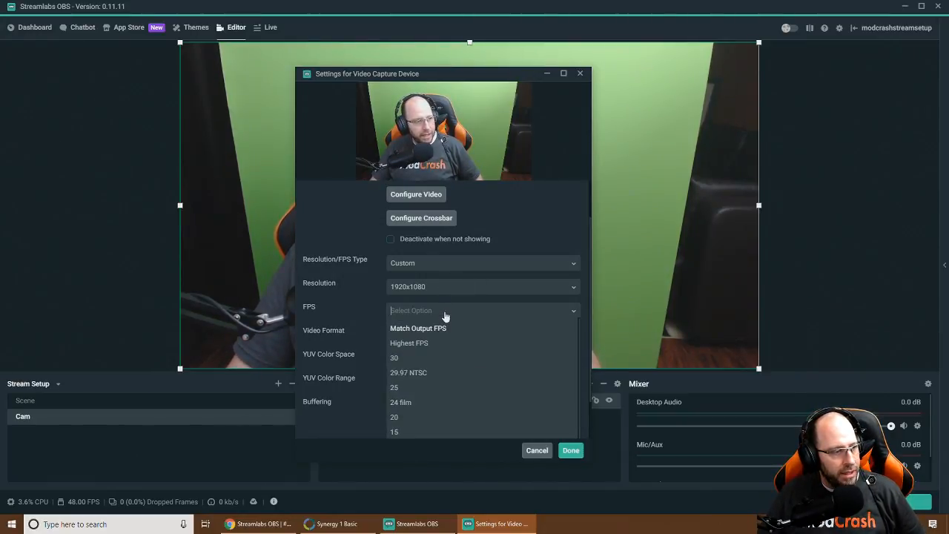
{"action": "left_click", "coordinate": [395, 358]}
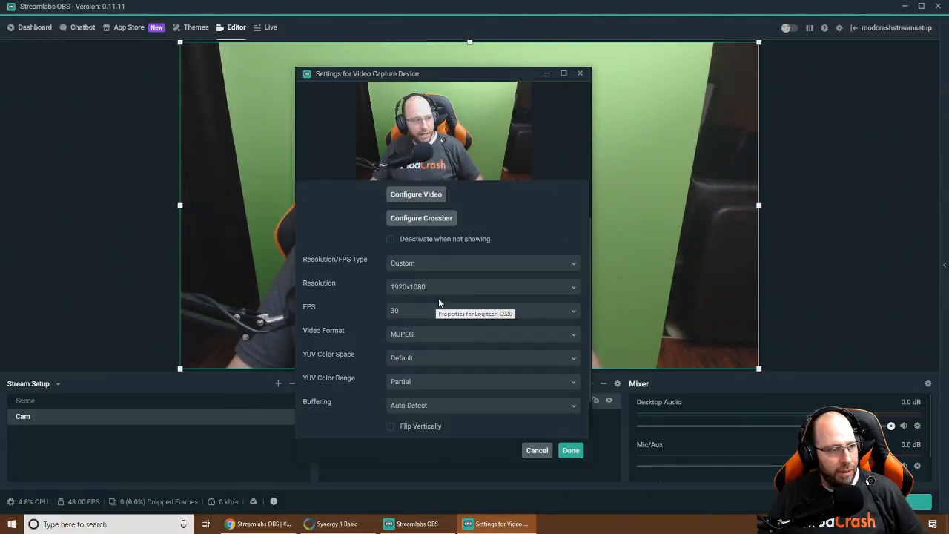
Set YUV Color Space to 709 and YUV Color Range to Full
{"action": "left_click", "coordinate": [411, 358]}
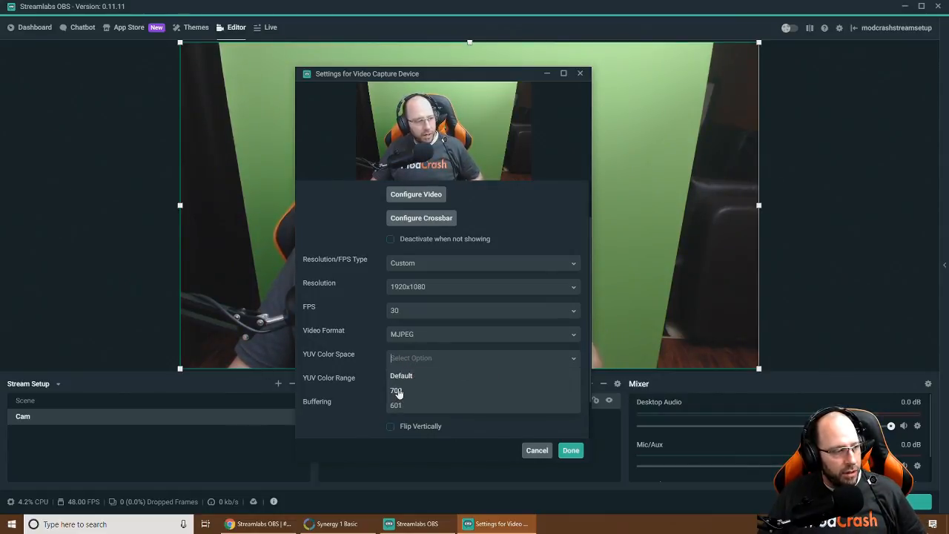
{"action": "left_click", "coordinate": [397, 392]}
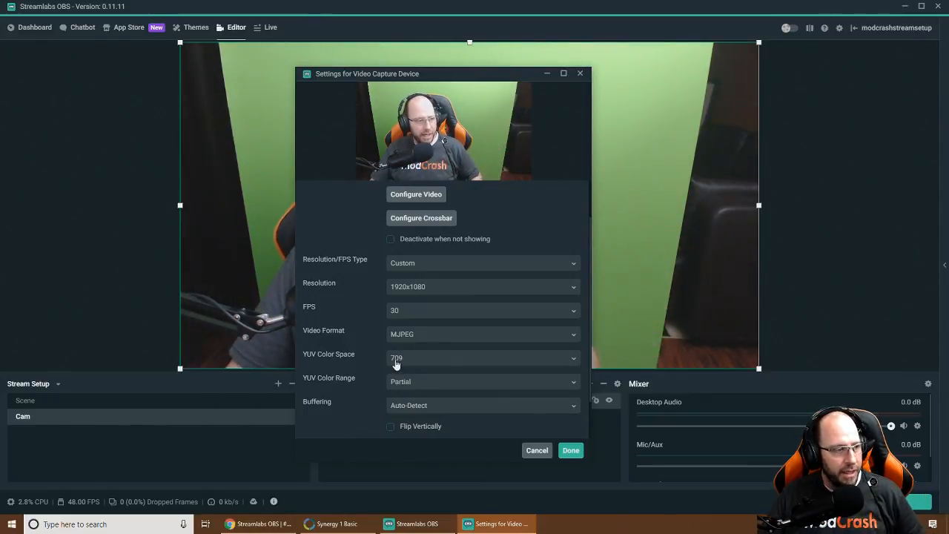
{"action": "left_click", "coordinate": [403, 382]}
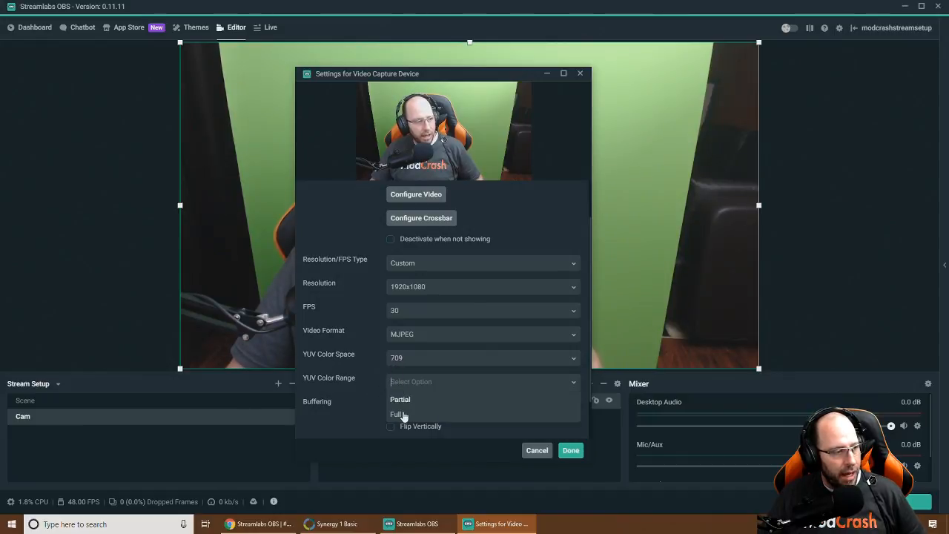
{"action": "left_click", "coordinate": [398, 415]}
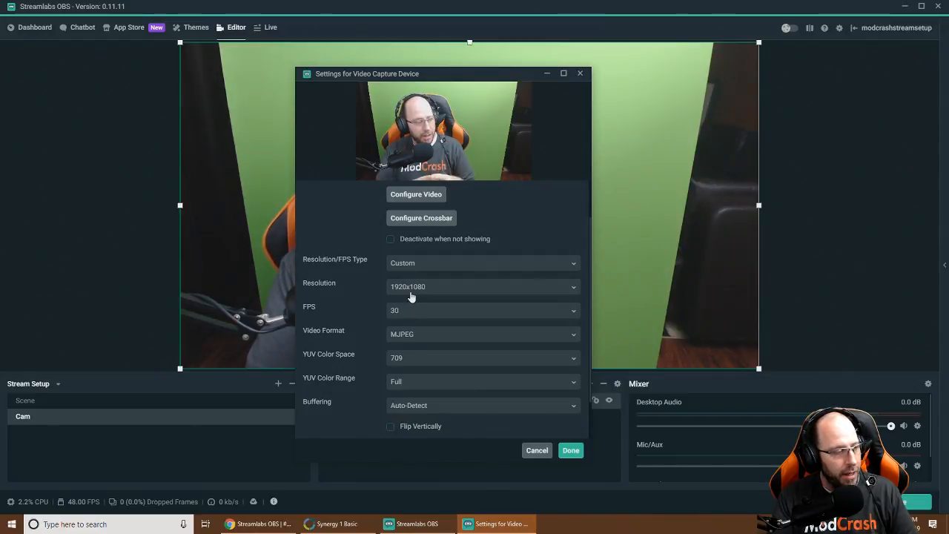
Keep MJPEG as the video format and finish adding the webcam source
{"action": "left_click", "coordinate": [398, 335]}
{"action": "left_click", "coordinate": [401, 366]}
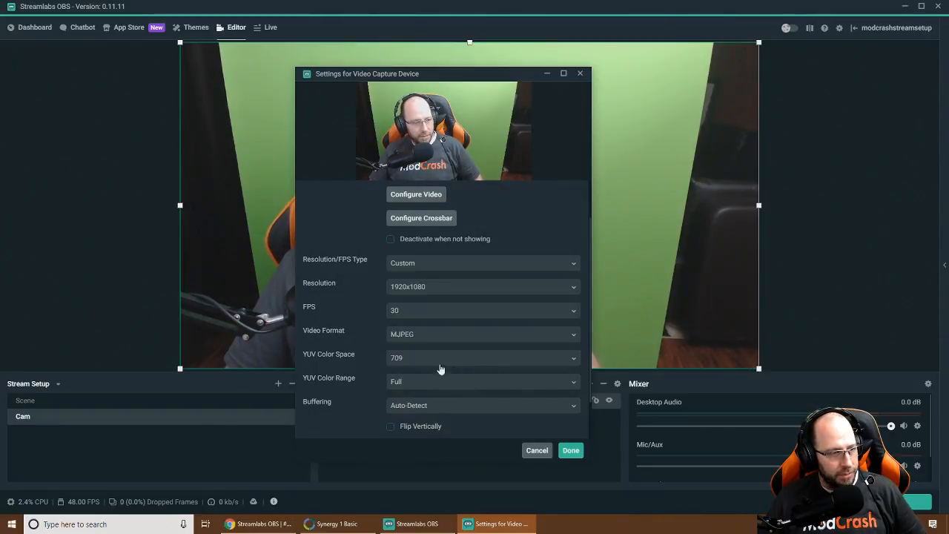
{"action": "scroll", "coordinate": [348, 340], "scroll_direction": "down", "scroll_amount": 1}
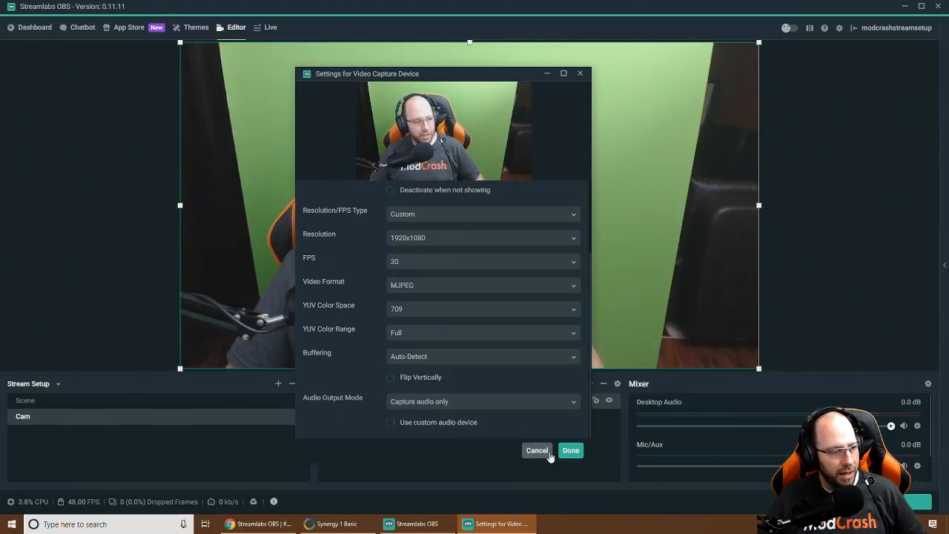
{"action": "scroll", "coordinate": [369, 321], "scroll_direction": "up", "scroll_amount": 3}
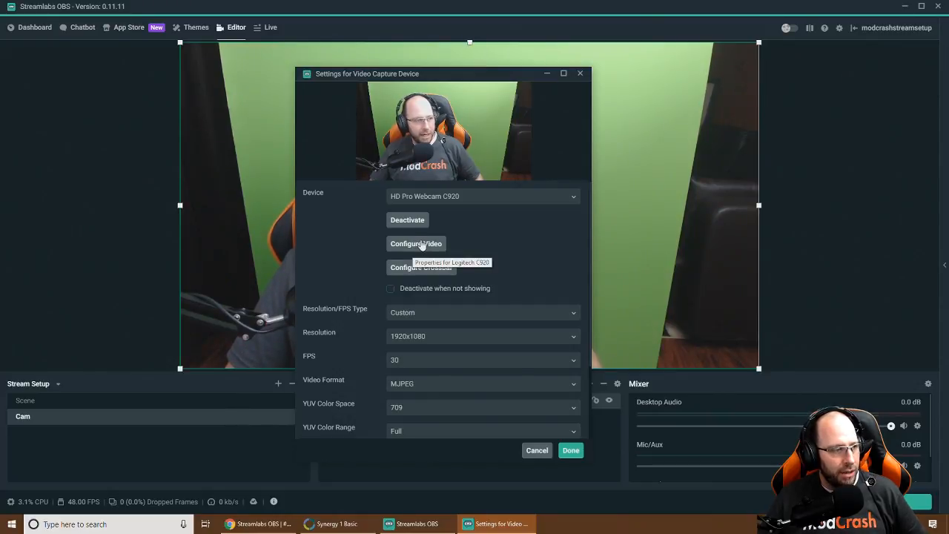
{"action": "left_click", "coordinate": [569, 449]}
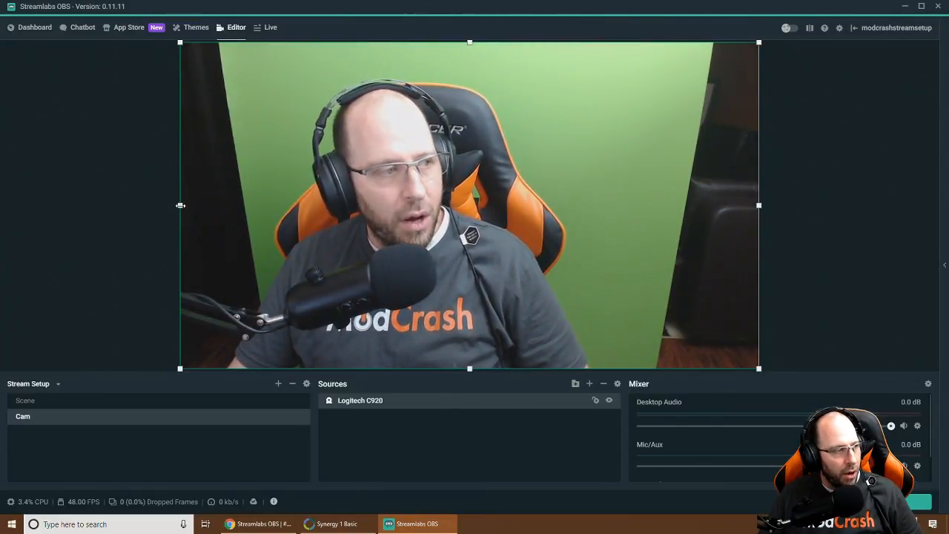
Crop the webcam image about 273 px from the left and 339 px from the right
{"action": "left_click_drag", "start_coordinate": [181, 205], "coordinate": [263, 216]}
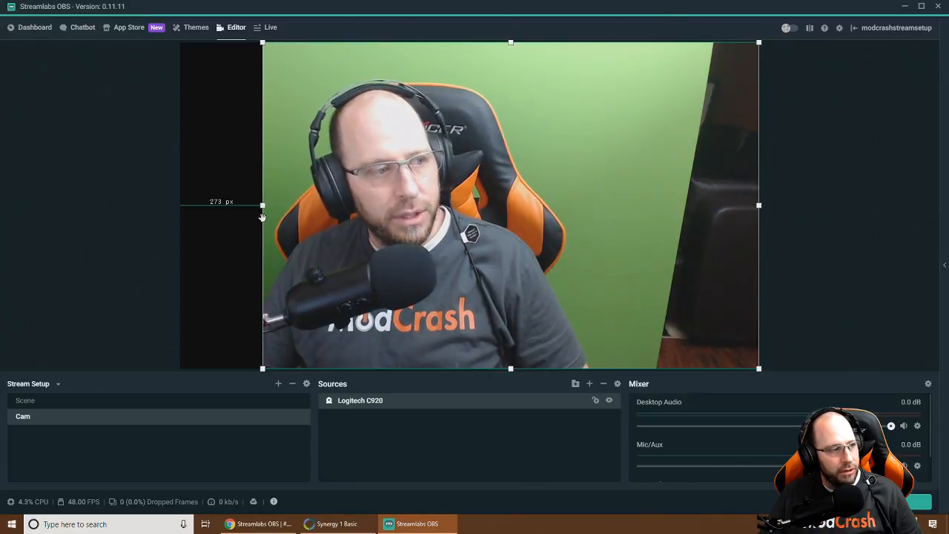
{"action": "left_click_drag", "start_coordinate": [759, 206], "coordinate": [656, 217]}
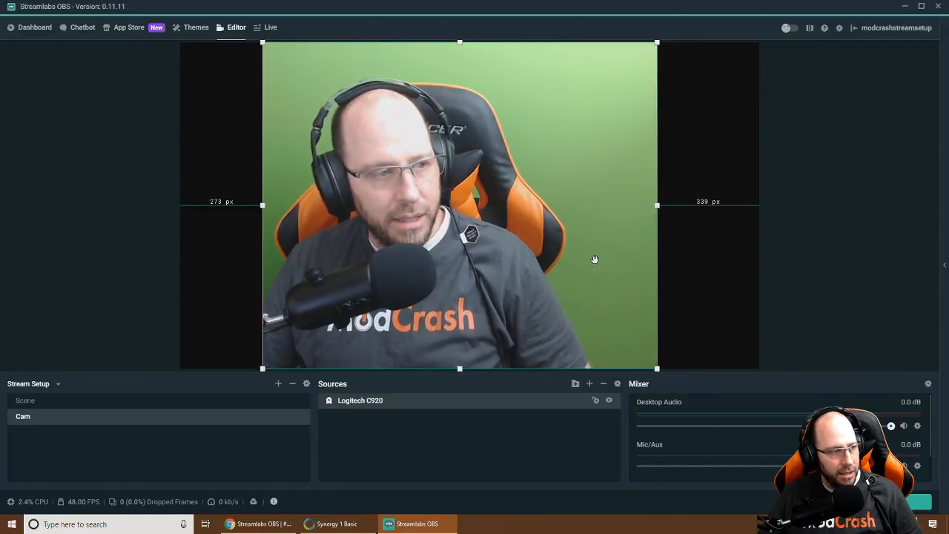
Open the Logitech C920's filters, add a new filter, and choose Chroma Key as its type
{"action": "right_click", "coordinate": [390, 402]}
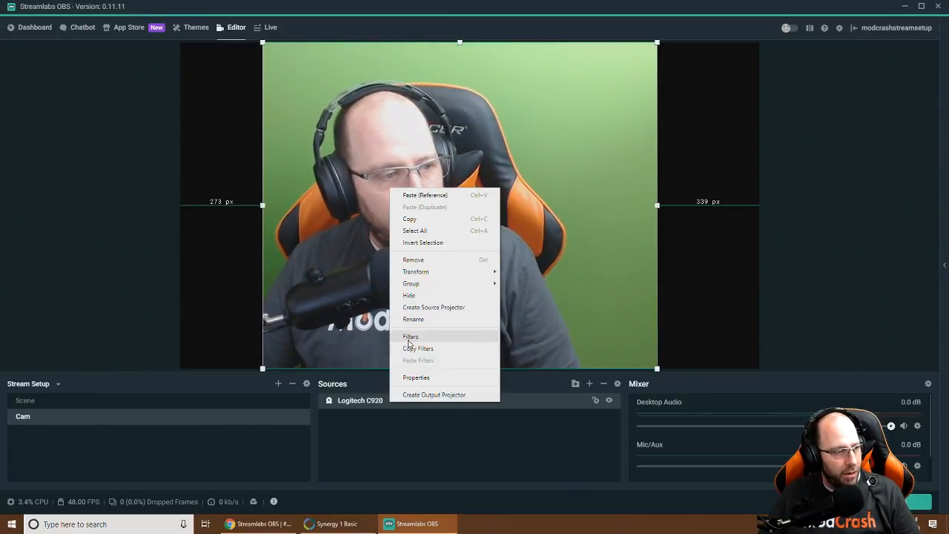
{"action": "left_click", "coordinate": [365, 401]}
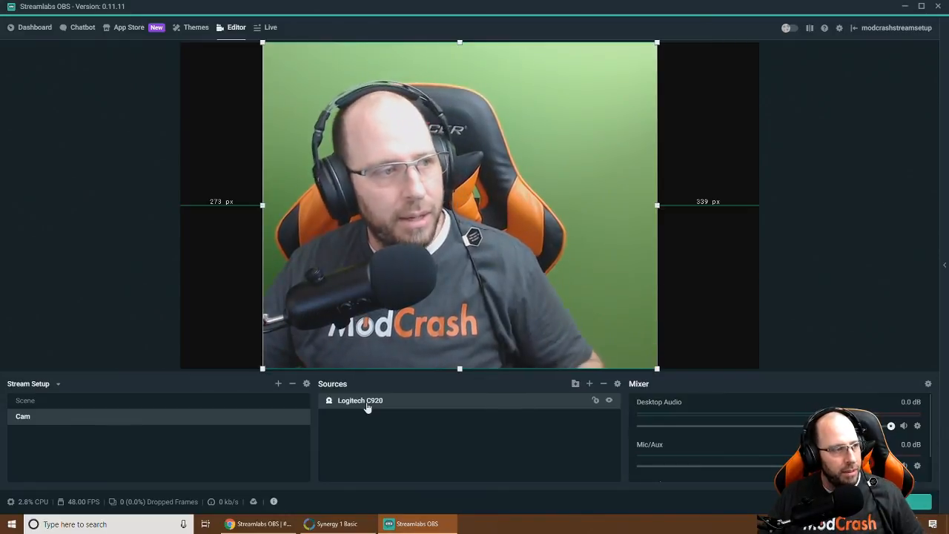
{"action": "right_click", "coordinate": [442, 401]}
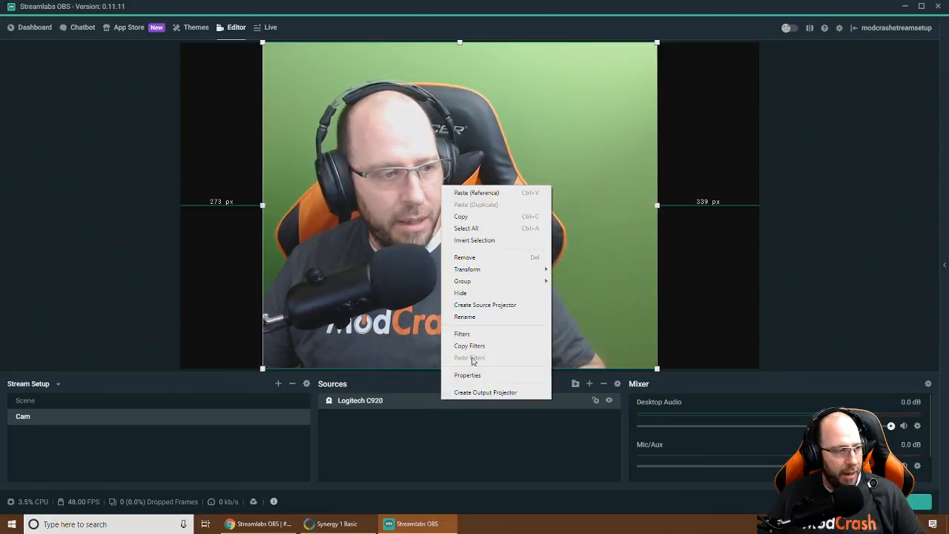
{"action": "right_click", "coordinate": [383, 400]}
{"action": "left_click", "coordinate": [406, 335]}
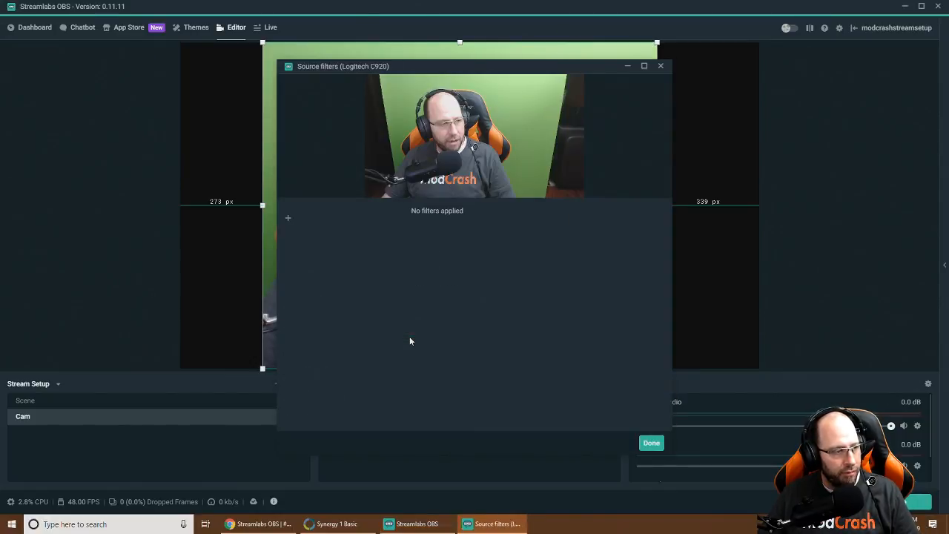
{"action": "left_click", "coordinate": [288, 220]}
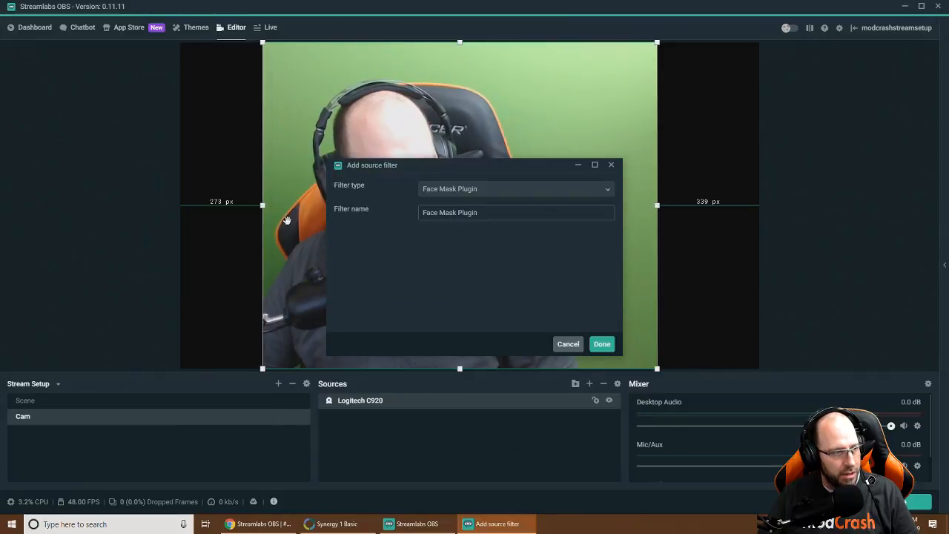
{"action": "left_click", "coordinate": [489, 191]}
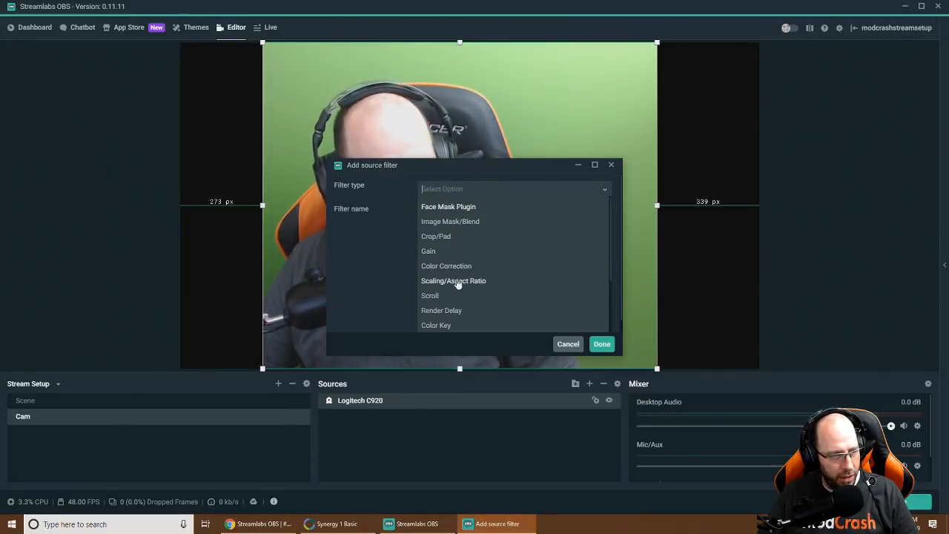
{"action": "scroll", "coordinate": [458, 290], "scroll_direction": "down", "scroll_amount": 1}
{"action": "scroll", "coordinate": [445, 291], "scroll_direction": "down", "scroll_amount": 1}
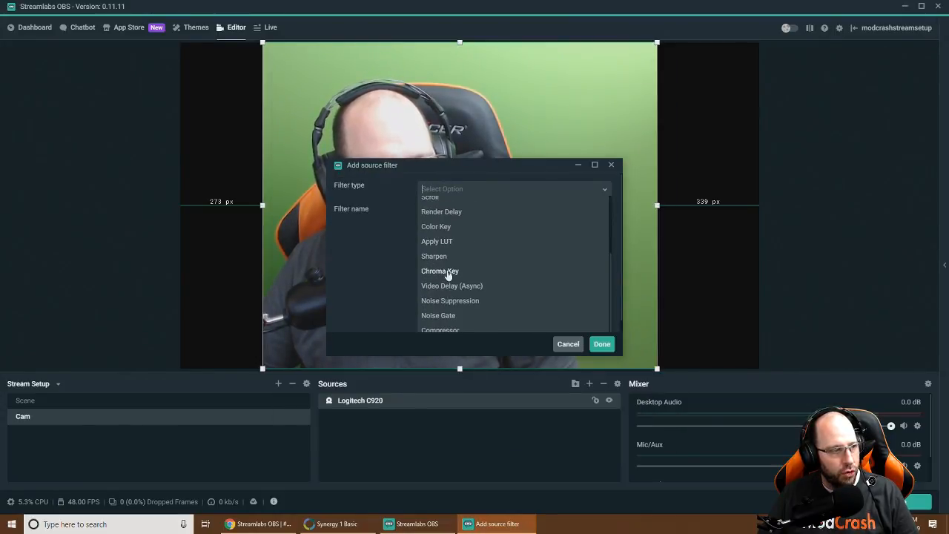
{"action": "left_click", "coordinate": [451, 272]}
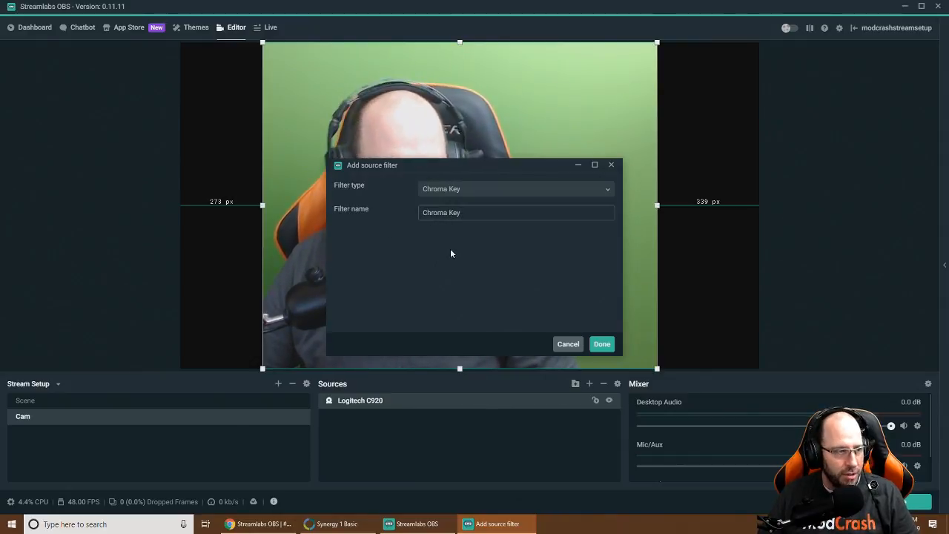
Add the Chroma Key filter and set its similarity to 425
{"action": "left_click", "coordinate": [601, 343]}
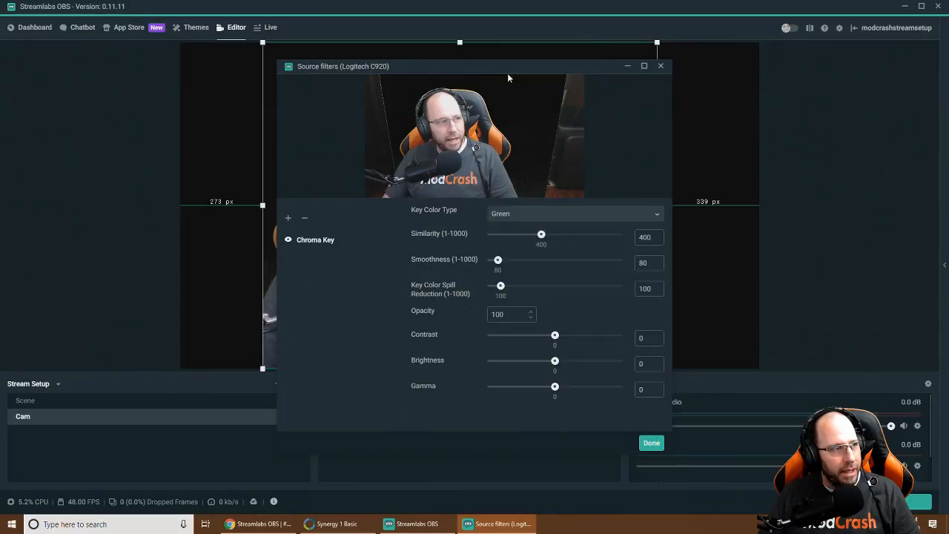
{"action": "left_click_drag", "start_coordinate": [511, 65], "coordinate": [266, 57]}
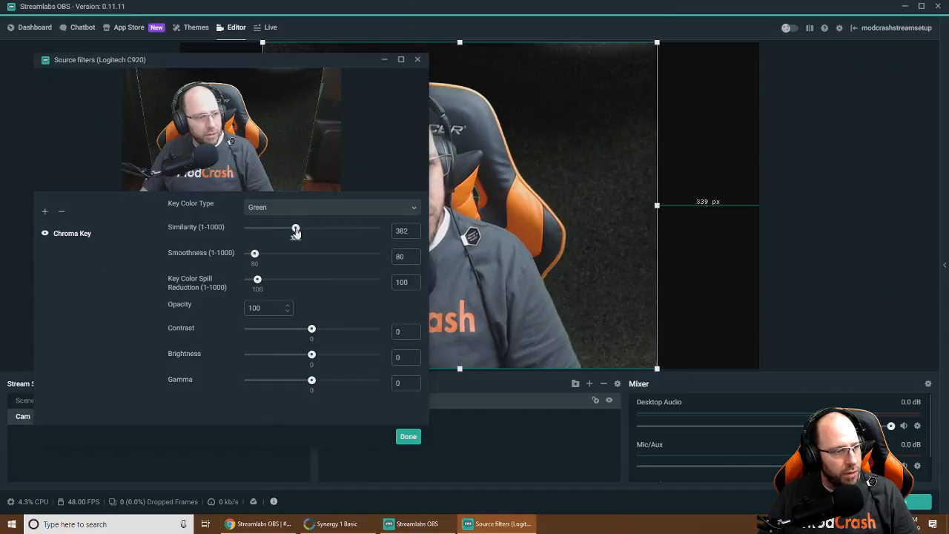
{"action": "left_click_drag", "start_coordinate": [296, 232], "coordinate": [302, 234]}
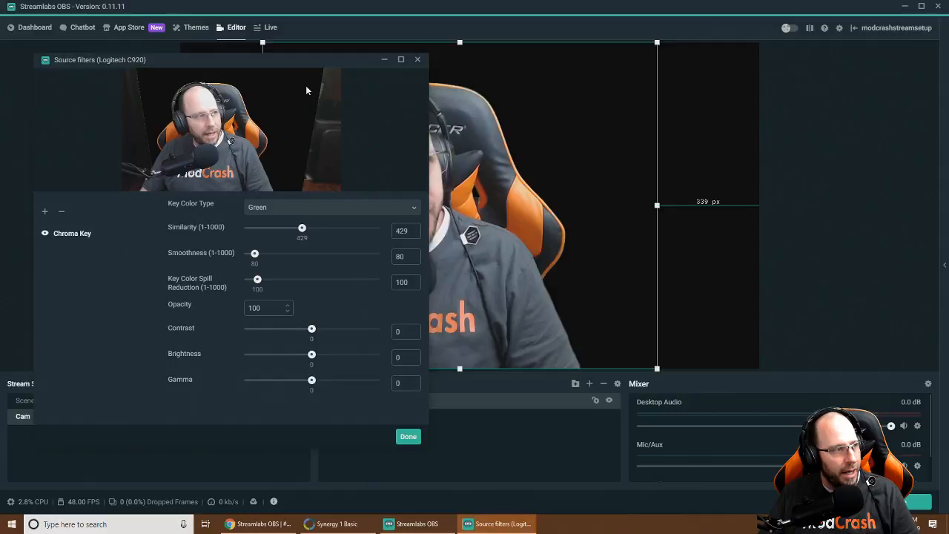
{"action": "left_click_drag", "start_coordinate": [297, 63], "coordinate": [165, 94]}
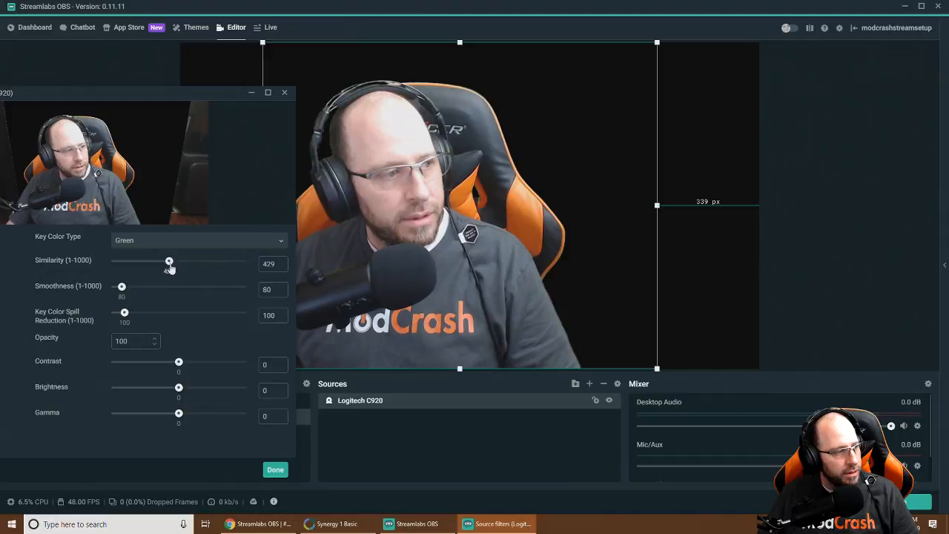
{"action": "left_click_drag", "start_coordinate": [169, 261], "coordinate": [167, 263]}
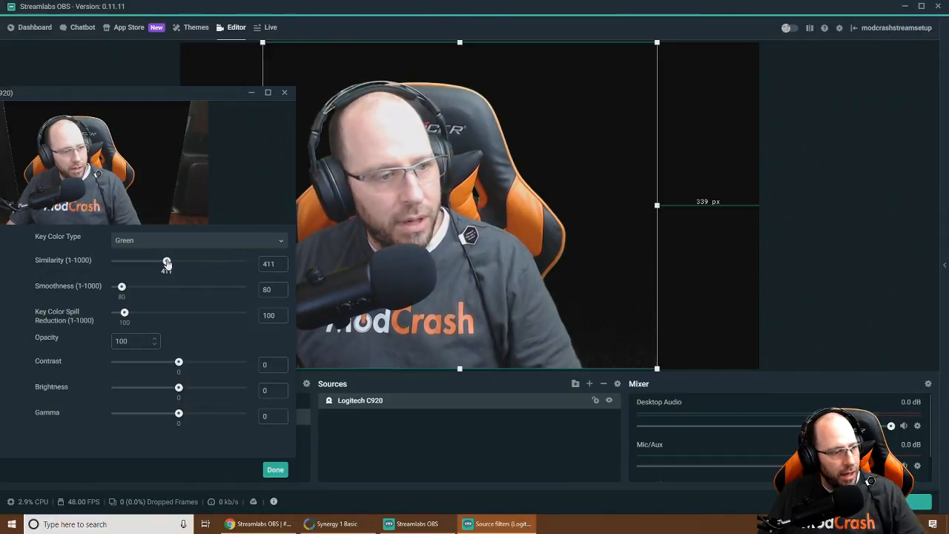
{"action": "left_click_drag", "start_coordinate": [166, 262], "coordinate": [169, 263]}
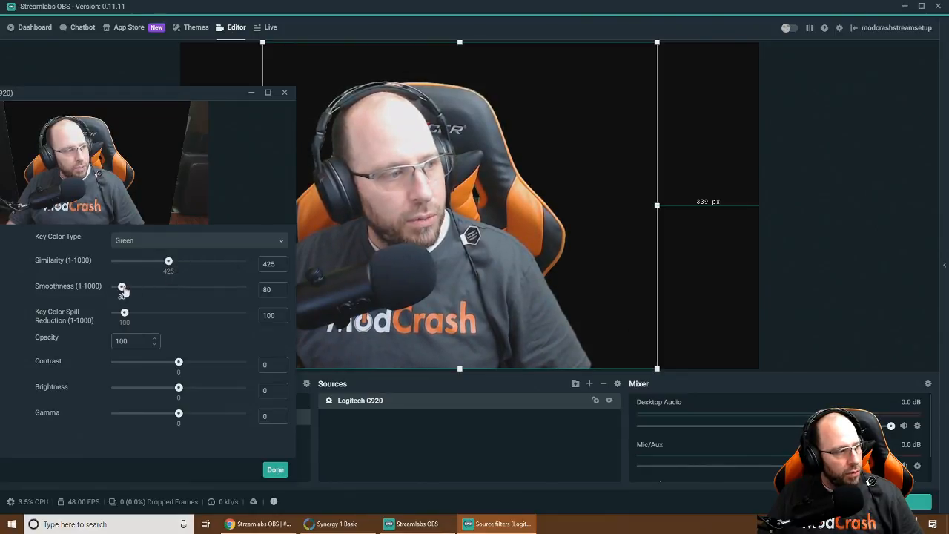
Set the chroma key smoothness to 65 and close the filters window
{"action": "left_click_drag", "start_coordinate": [124, 291], "coordinate": [126, 291]}
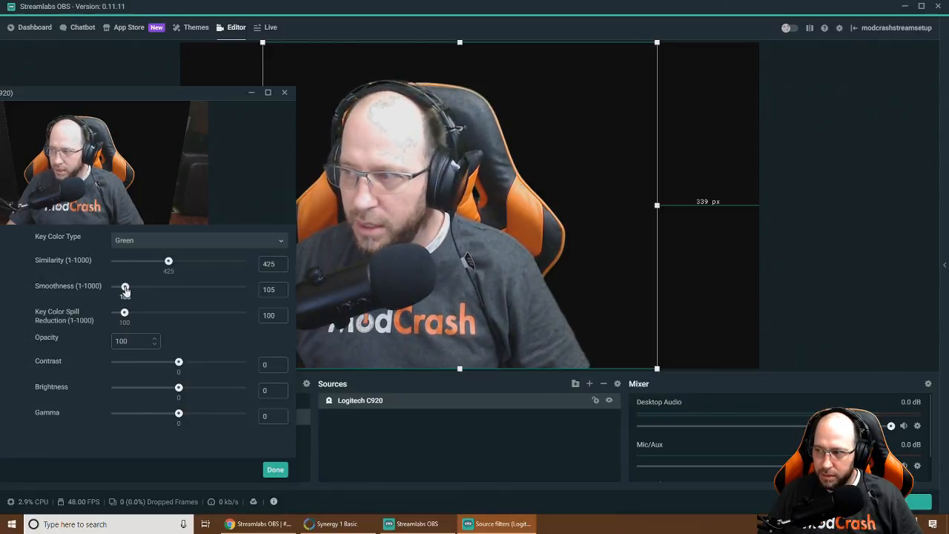
{"action": "left_click_drag", "start_coordinate": [126, 290], "coordinate": [120, 292]}
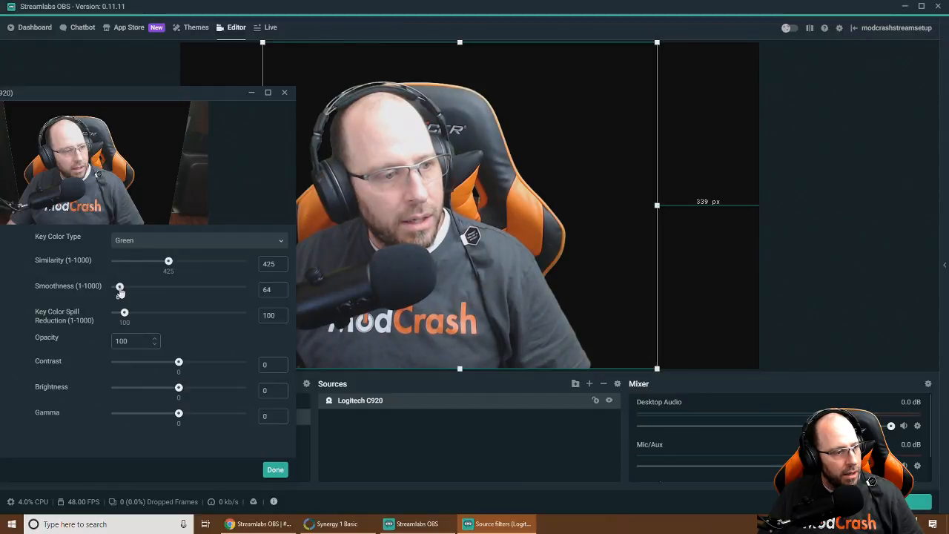
{"action": "left_click_drag", "start_coordinate": [120, 292], "coordinate": [121, 291]}
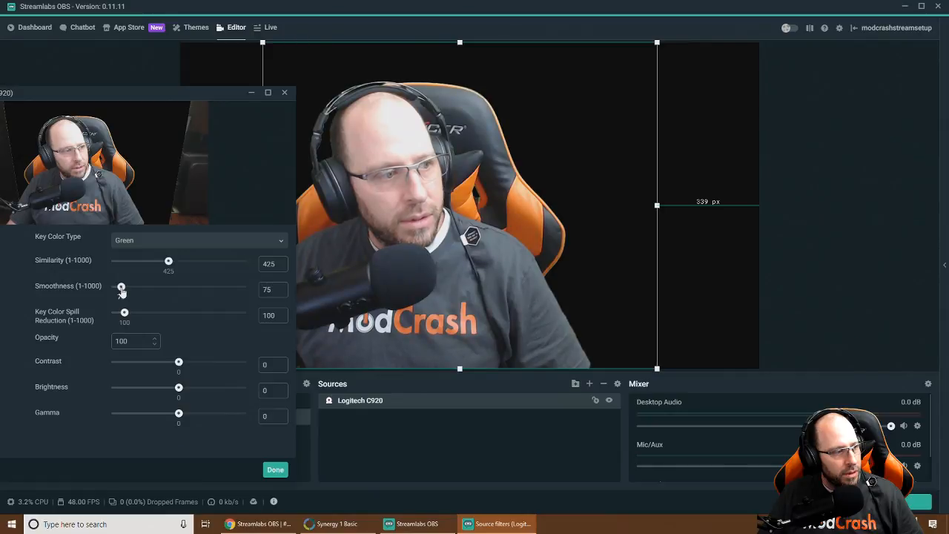
{"action": "left_click_drag", "start_coordinate": [122, 291], "coordinate": [120, 292]}
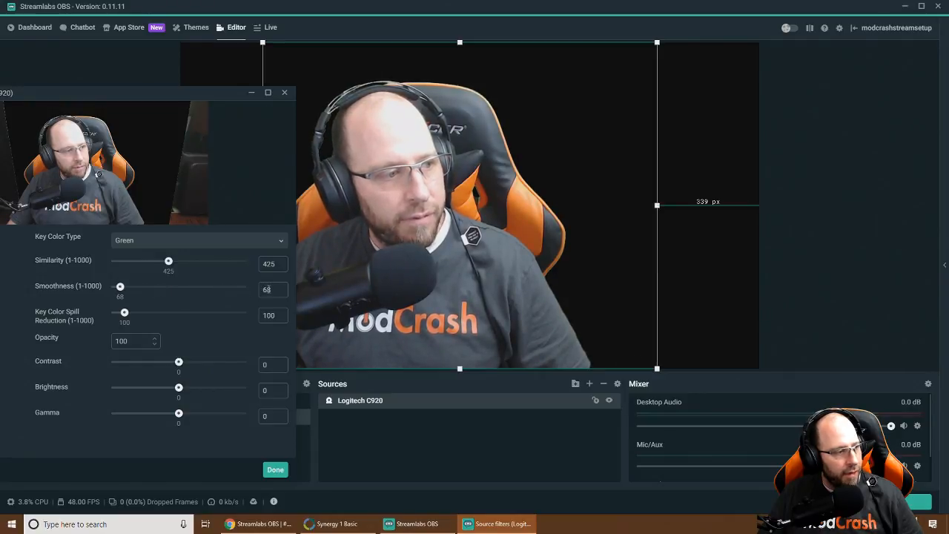
{"action": "type", "text": "65"}
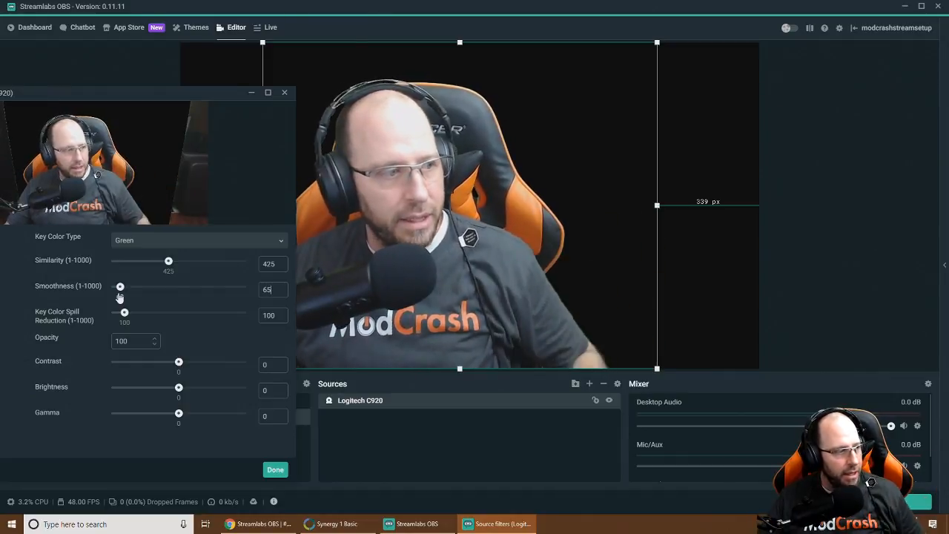
{"action": "left_click", "coordinate": [274, 468]}
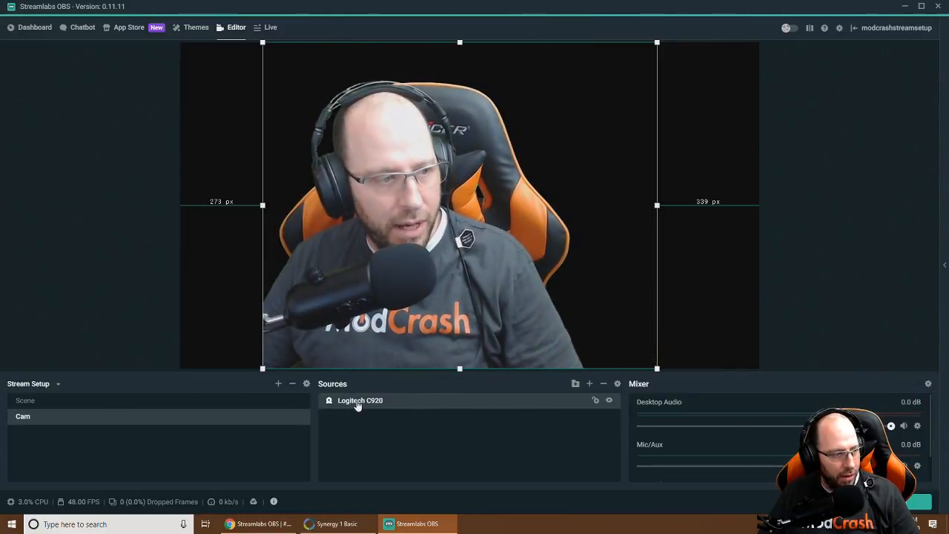
Open the Logitech C920 source properties and bring up the camera's own control window
{"action": "right_click", "coordinate": [357, 401]}
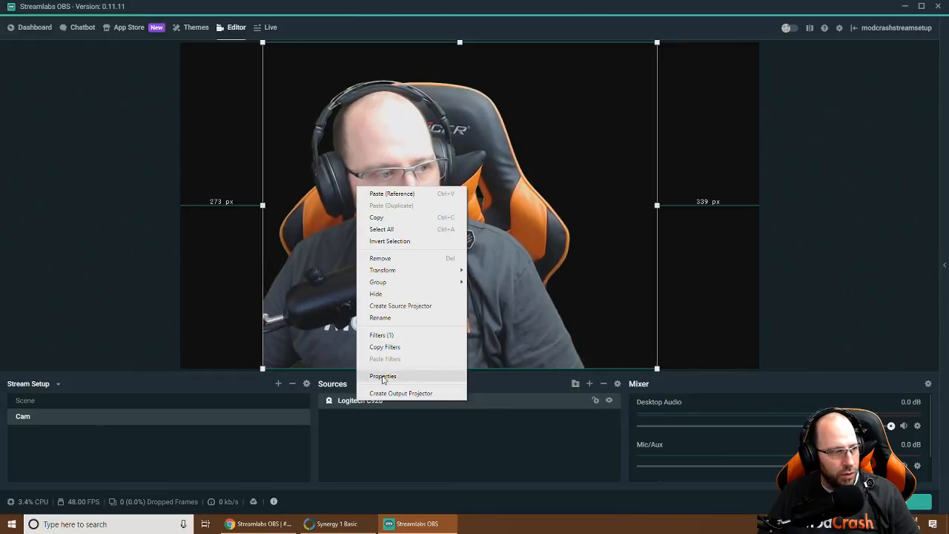
{"action": "left_click", "coordinate": [383, 376]}
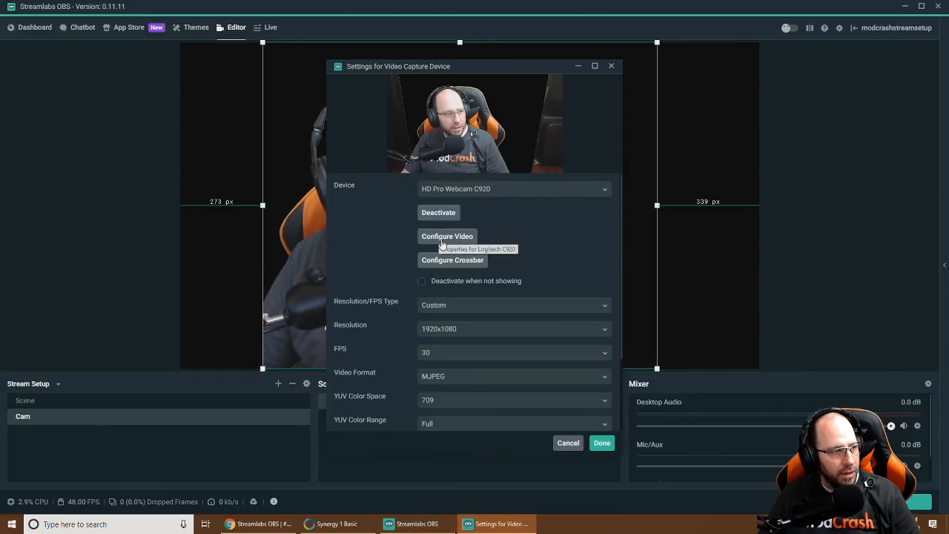
{"action": "left_click_drag", "start_coordinate": [495, 64], "coordinate": [309, 107]}
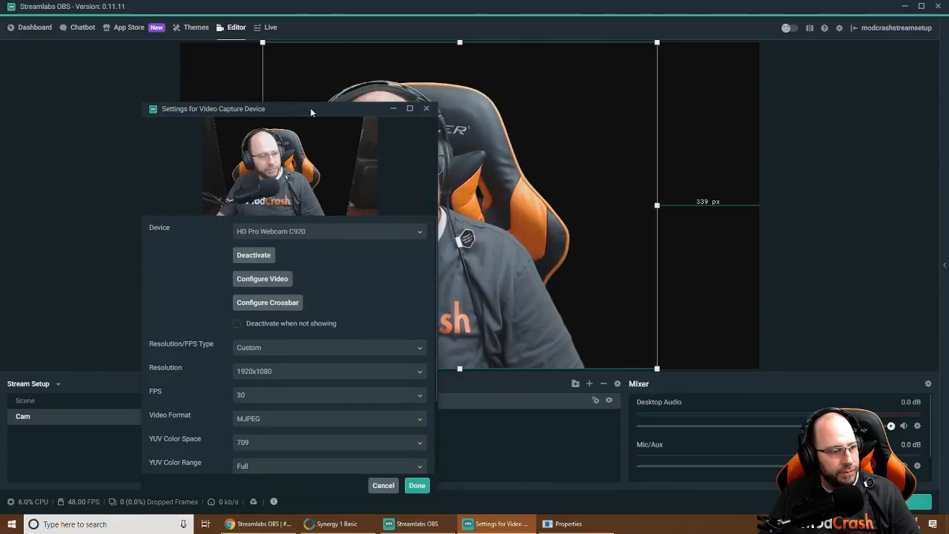
{"action": "left_click", "coordinate": [570, 524]}
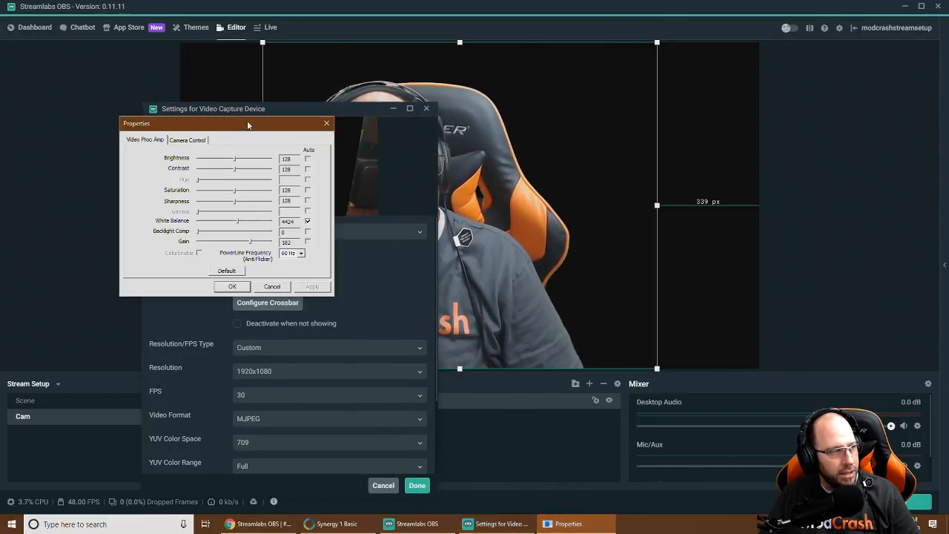
{"action": "left_click", "coordinate": [392, 111]}
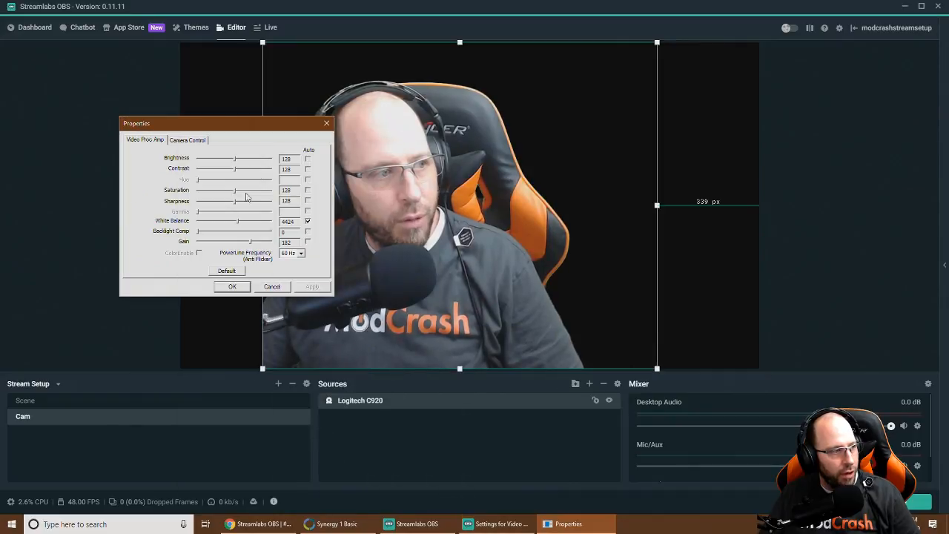
{"action": "left_click_drag", "start_coordinate": [243, 124], "coordinate": [197, 127]}
On Camera Control, turn off automatic focus and automatic exposure
{"action": "left_click", "coordinate": [143, 142]}
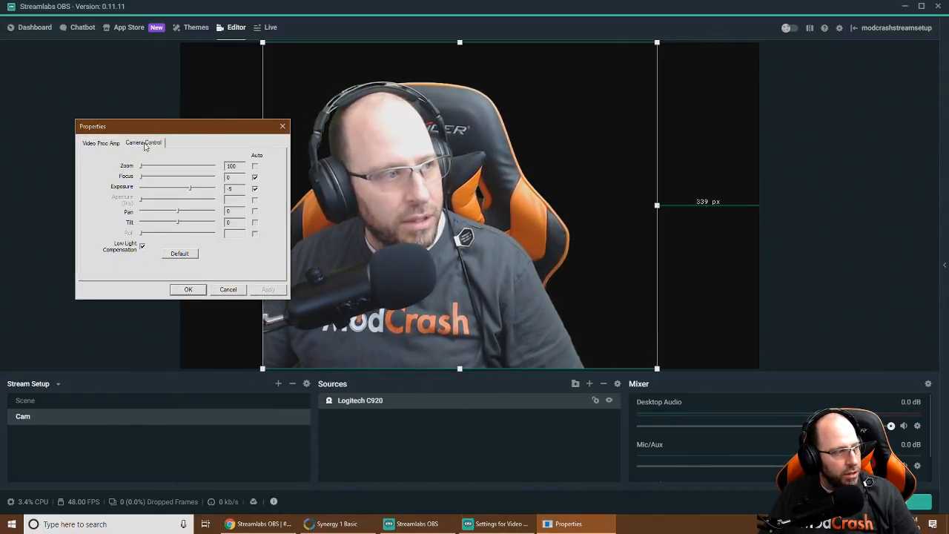
{"action": "left_click", "coordinate": [255, 178]}
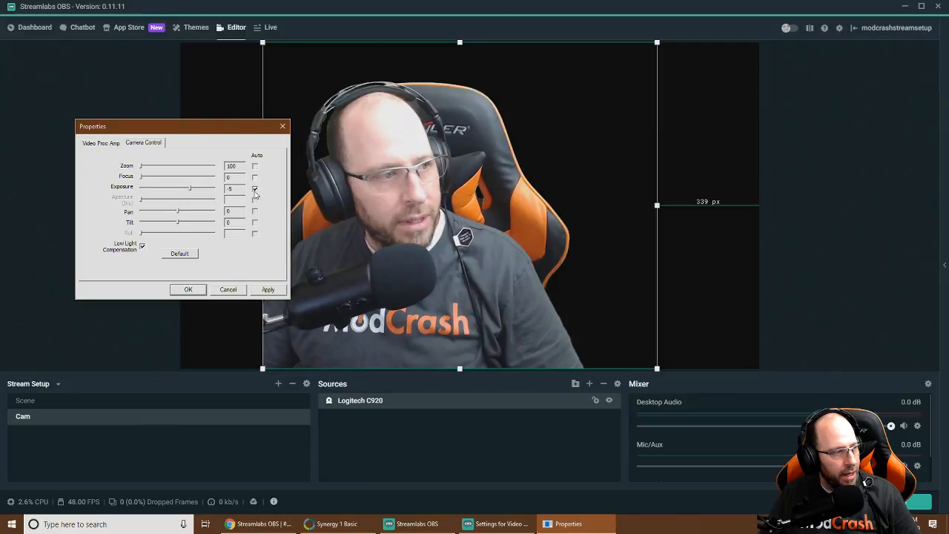
{"action": "left_click", "coordinate": [255, 190]}
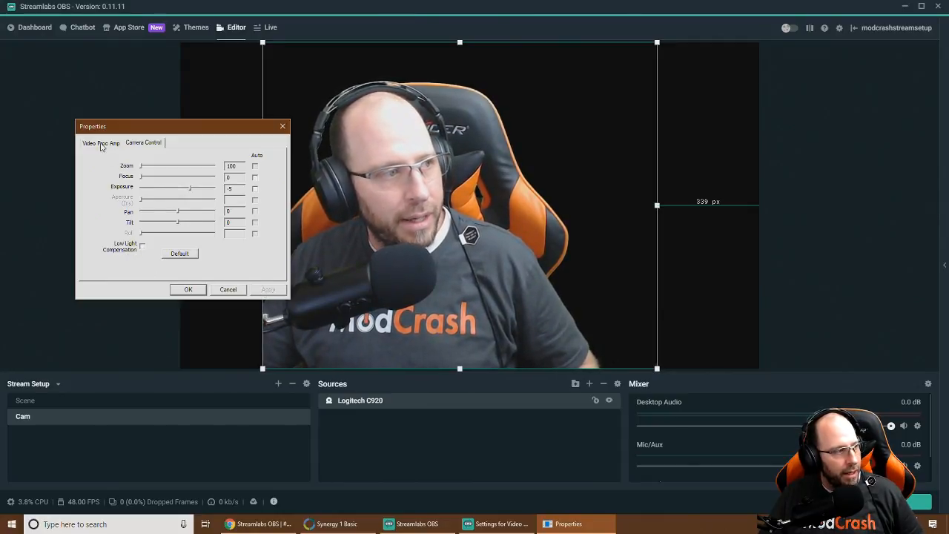
On Video Proc Amp, use manual white balance 4640, gain 140 and brightness 136
{"action": "left_click", "coordinate": [101, 143]}
{"action": "left_click", "coordinate": [264, 225]}
{"action": "left_click", "coordinate": [264, 225]}
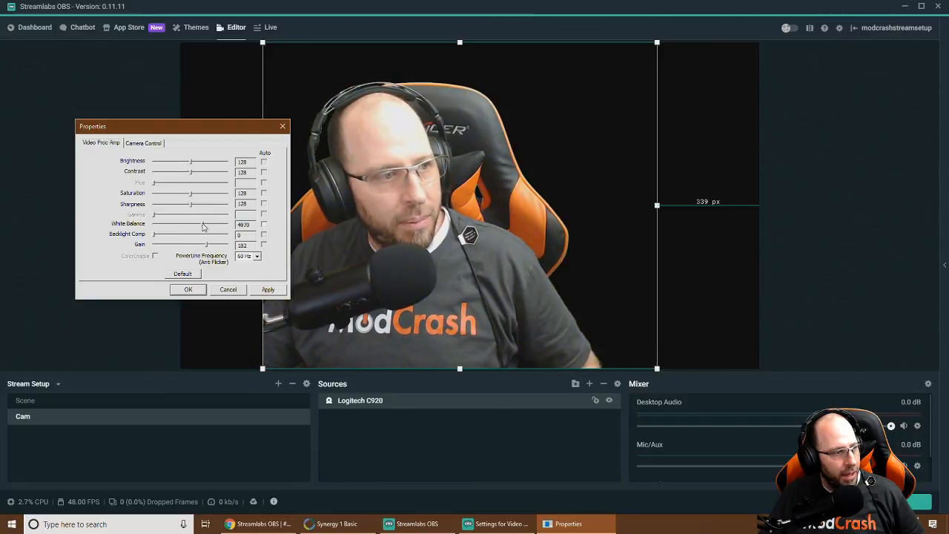
{"action": "left_click_drag", "start_coordinate": [196, 226], "coordinate": [199, 227]}
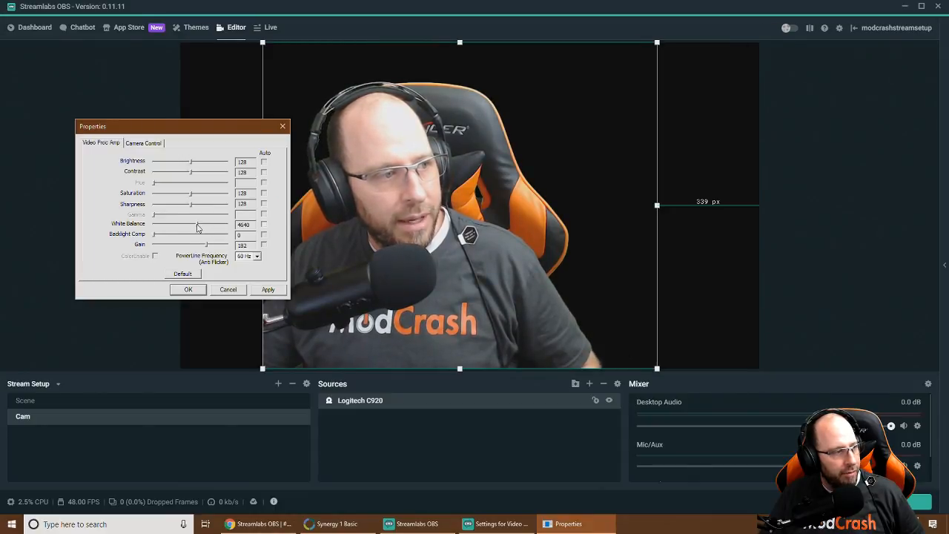
{"action": "mouse_move", "coordinate": [200, 244]}
{"action": "left_mouse_down"}
{"action": "mouse_move", "coordinate": [208, 249]}
{"action": "mouse_move", "coordinate": [197, 243]}
{"action": "left_mouse_up"}
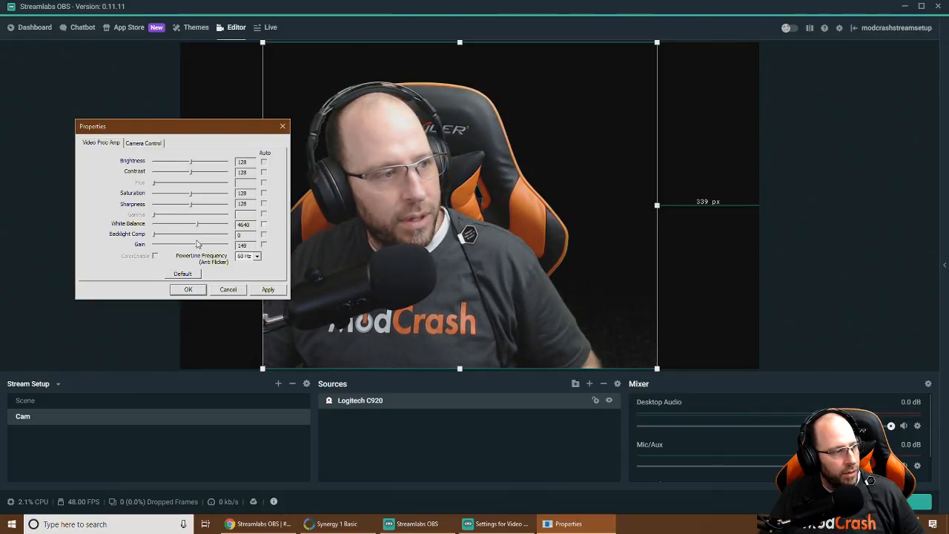
{"action": "left_click_drag", "start_coordinate": [190, 161], "coordinate": [193, 164]}
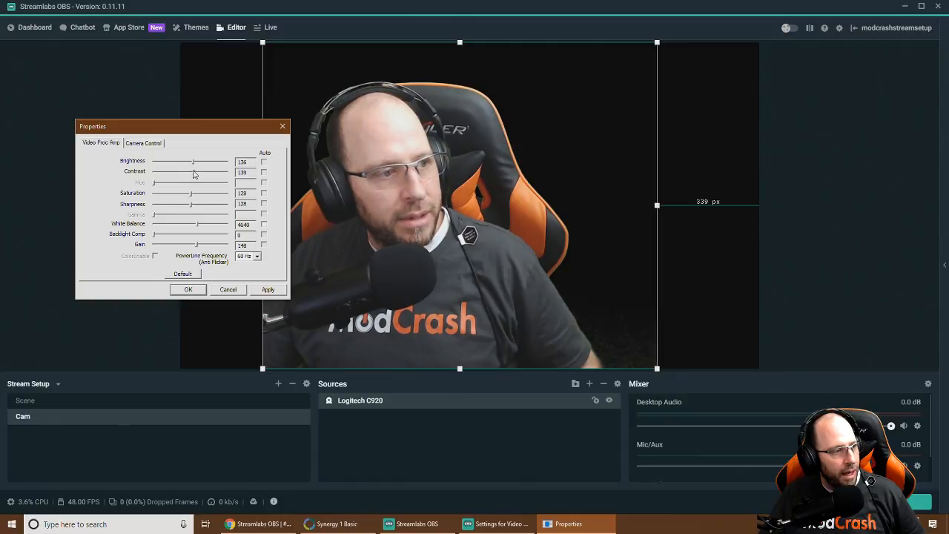
Test the zoom, return it to 100, set focus to 0, and apply the changes
{"action": "left_click", "coordinate": [157, 144]}
{"action": "left_click", "coordinate": [149, 167]}
{"action": "left_click", "coordinate": [148, 169]}
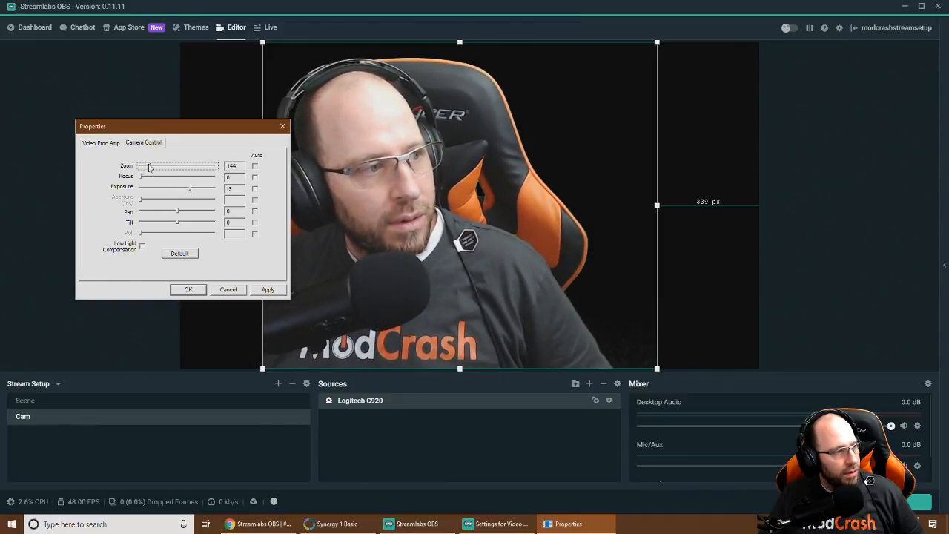
{"action": "left_click", "coordinate": [143, 166]}
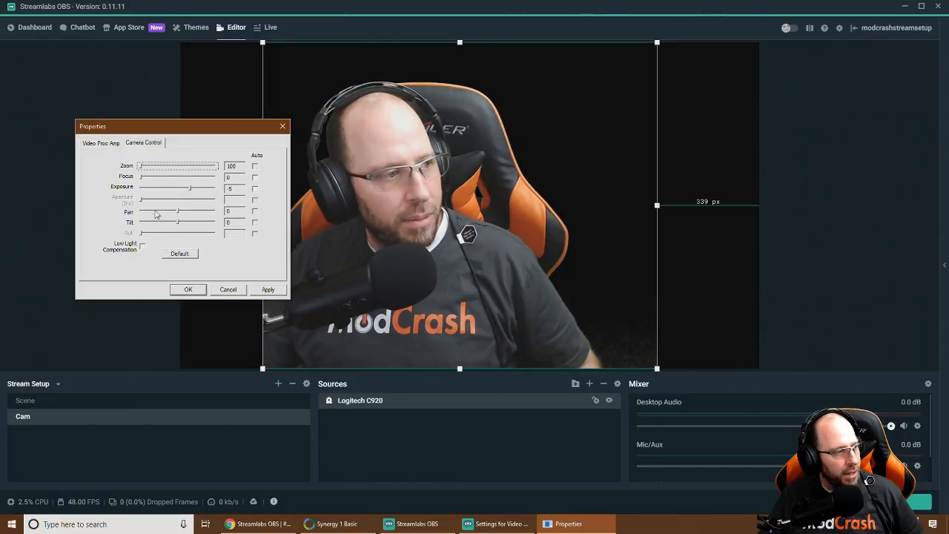
{"action": "left_click", "coordinate": [141, 178]}
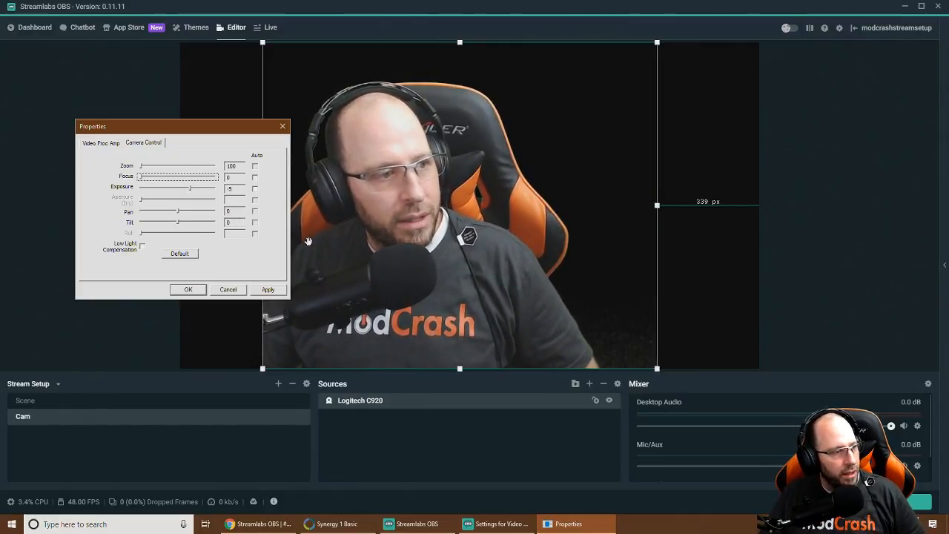
{"action": "left_click", "coordinate": [267, 290]}
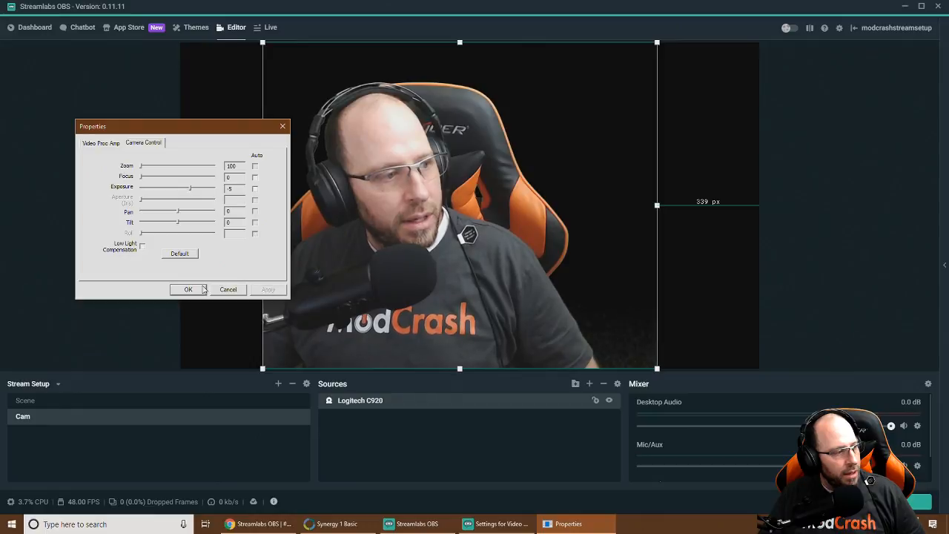
Save and close the camera controls, then open the Logitech C920's filters
{"action": "left_click", "coordinate": [189, 289]}
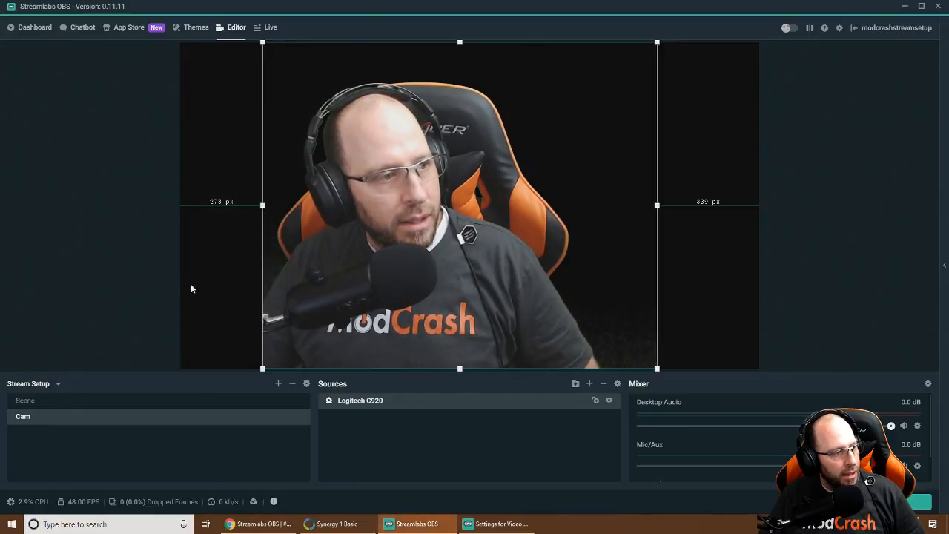
{"action": "right_click", "coordinate": [398, 402]}
{"action": "left_click", "coordinate": [422, 335]}
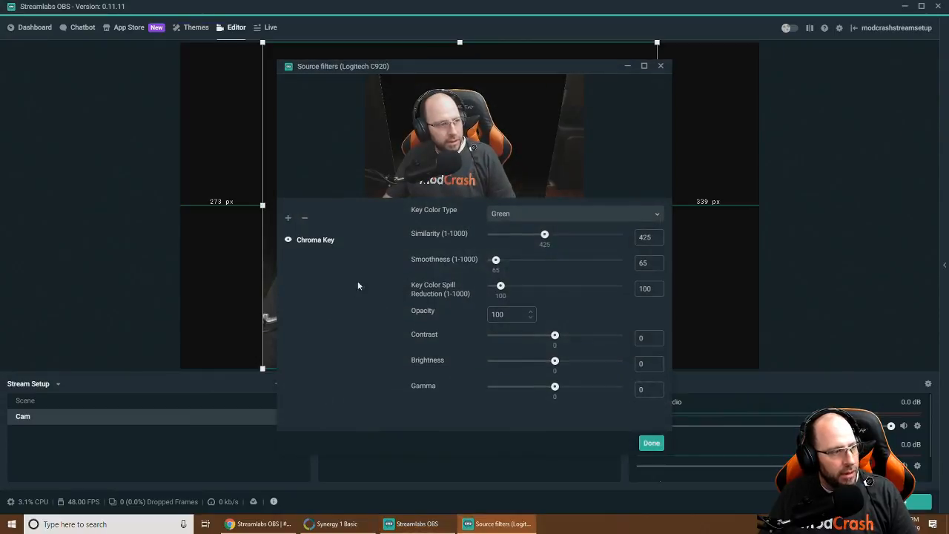
Add another filter to the webcam with Color Correction as its type
{"action": "left_click_drag", "start_coordinate": [447, 70], "coordinate": [725, 71]}
{"action": "left_click", "coordinate": [566, 222]}
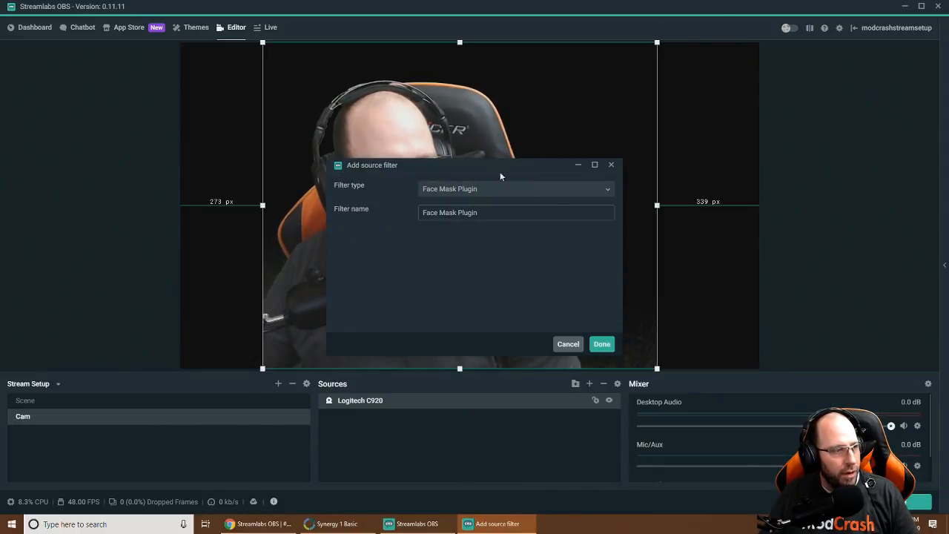
{"action": "left_click_drag", "start_coordinate": [480, 167], "coordinate": [804, 166]}
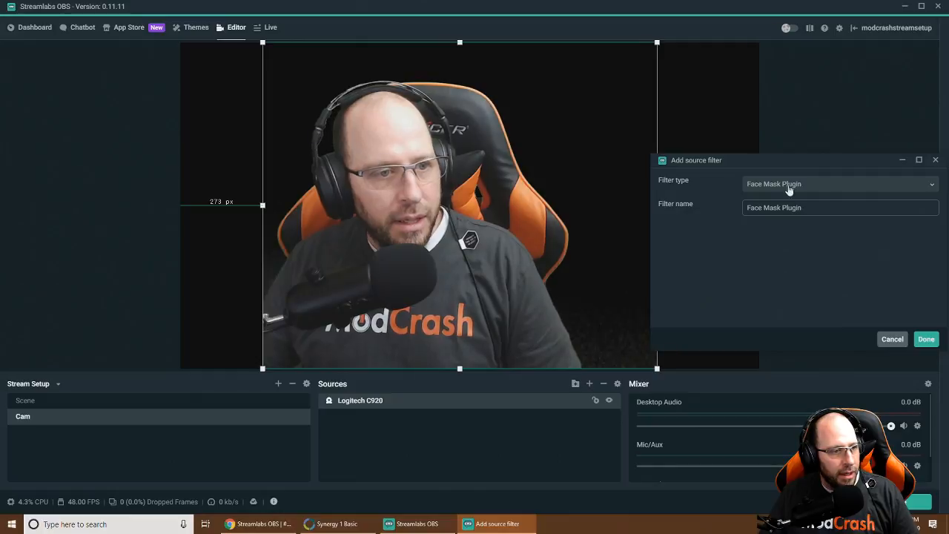
{"action": "left_click", "coordinate": [822, 185]}
{"action": "left_click", "coordinate": [770, 261]}
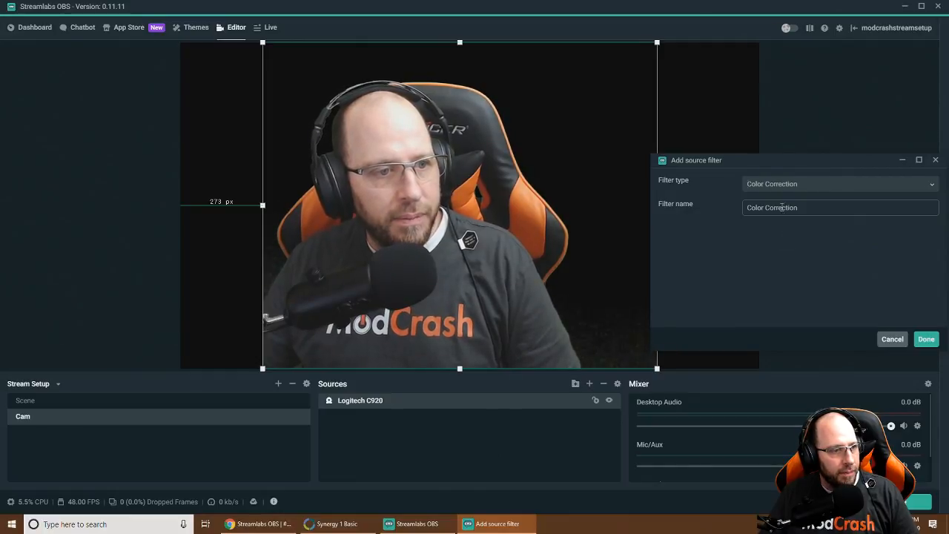
Add the Color Correction filter with gamma -0.1 and brightness -0.02, then close the filters
{"action": "left_click", "coordinate": [927, 339]}
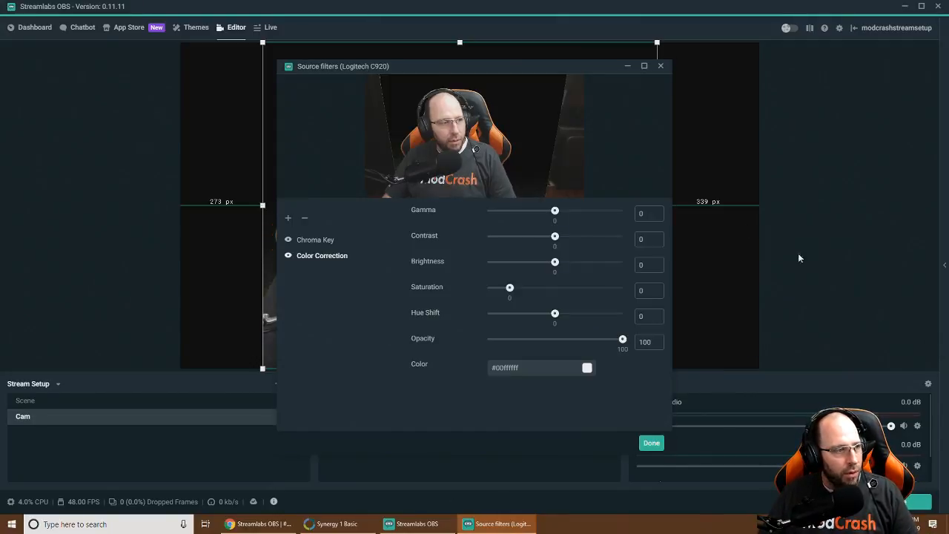
{"action": "left_click_drag", "start_coordinate": [527, 70], "coordinate": [765, 95]}
{"action": "mouse_move", "coordinate": [823, 244]}
{"action": "left_mouse_down"}
{"action": "mouse_move", "coordinate": [803, 245]}
{"action": "mouse_move", "coordinate": [819, 246]}
{"action": "left_mouse_up"}
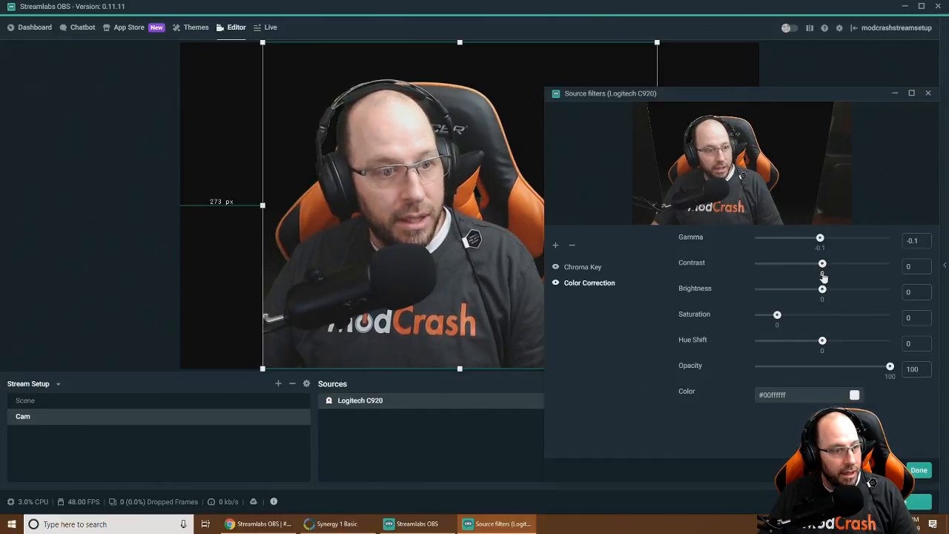
{"action": "left_click_drag", "start_coordinate": [822, 291], "coordinate": [820, 293]}
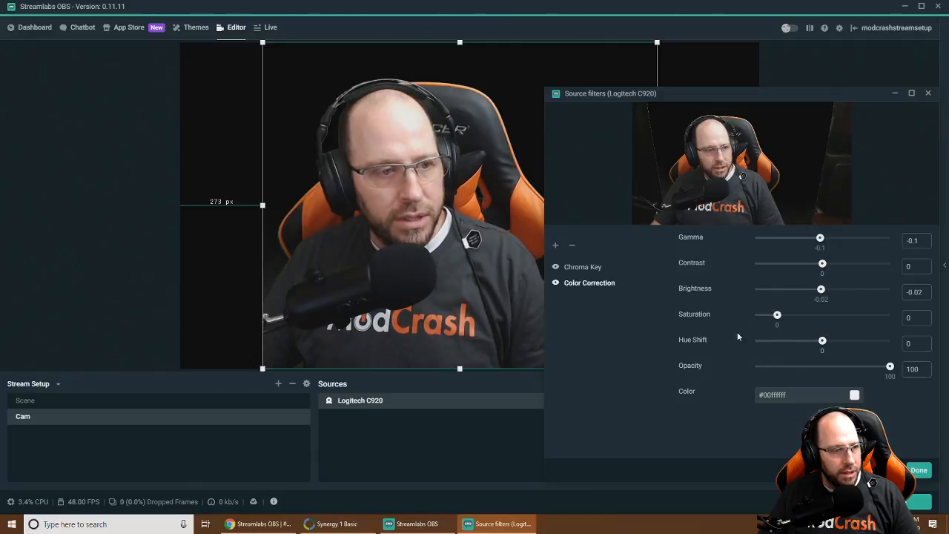
{"action": "left_click", "coordinate": [918, 470]}
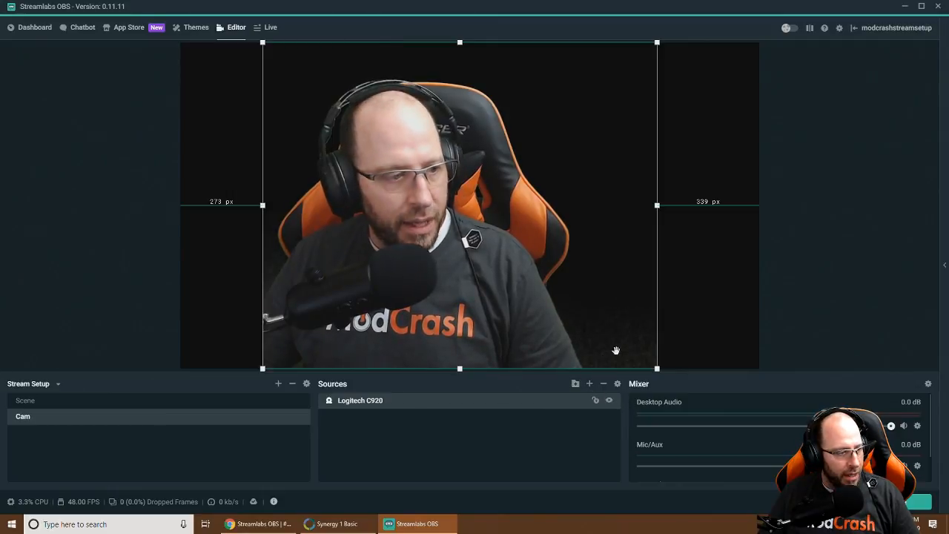
Reopen the Logitech C920's filters and select the Color Correction filter
{"action": "right_click", "coordinate": [470, 400]}
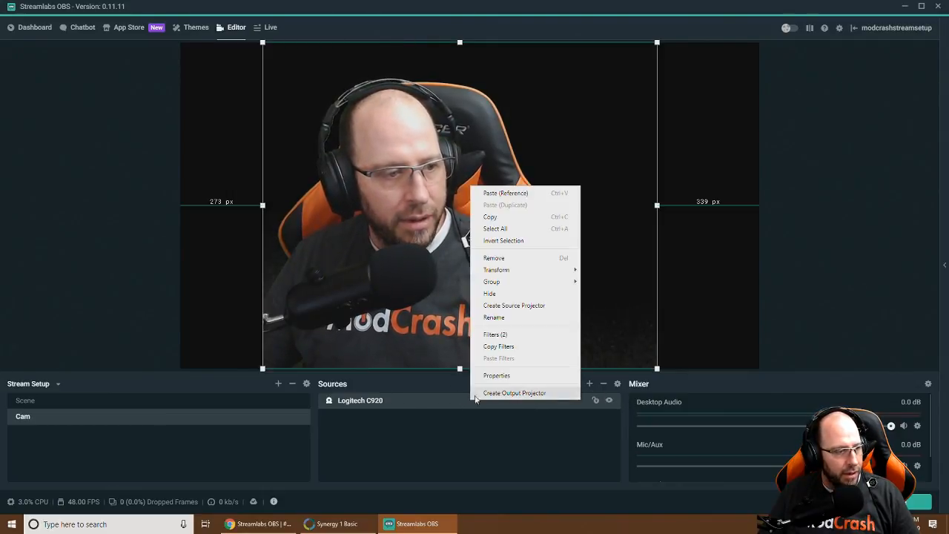
{"action": "left_click", "coordinate": [491, 334]}
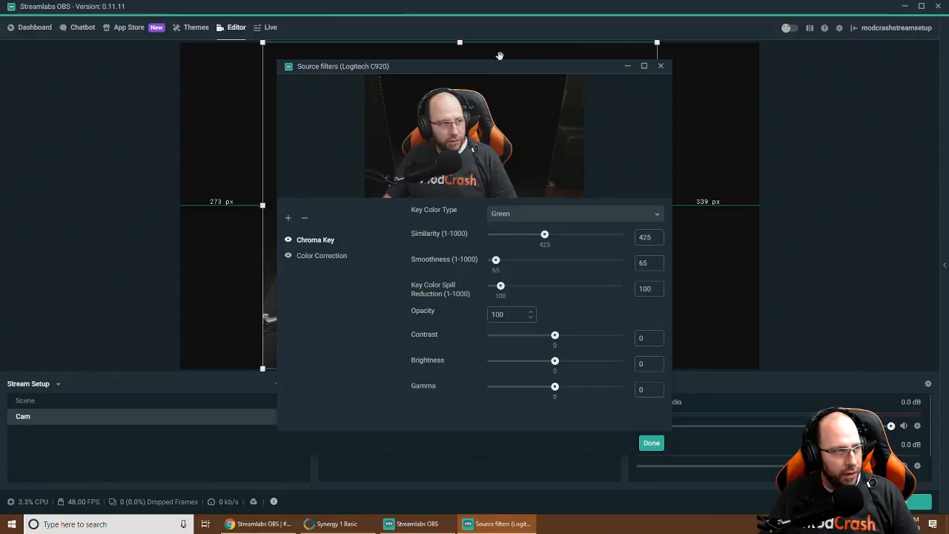
{"action": "left_click_drag", "start_coordinate": [500, 68], "coordinate": [231, 95]}
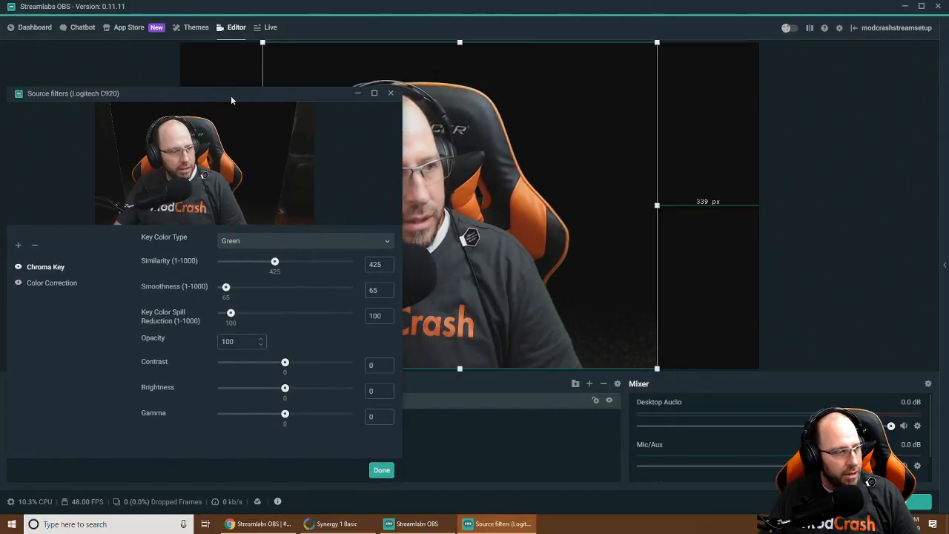
{"action": "left_click", "coordinate": [63, 283]}
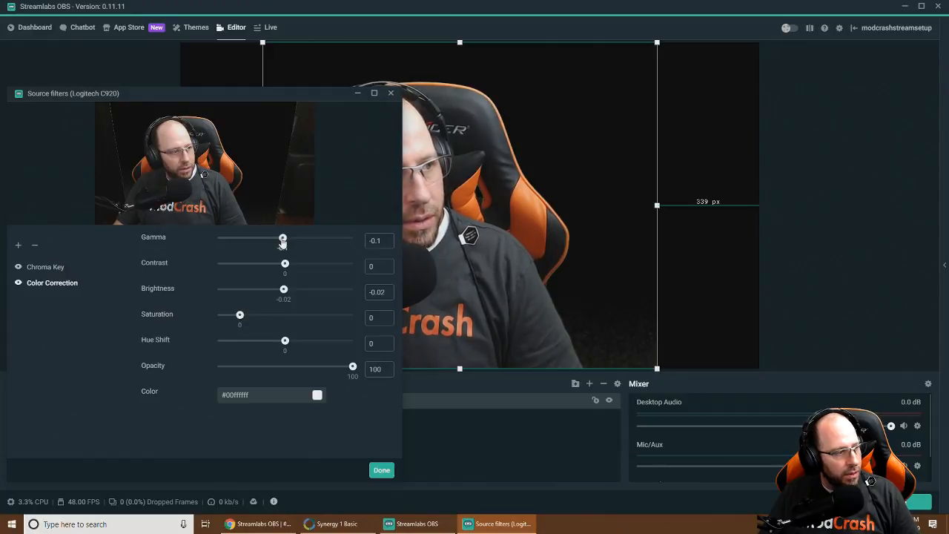
Nudge gamma, set contrast to about -0.11, and close the filters window
{"action": "left_click_drag", "start_coordinate": [282, 241], "coordinate": [283, 242]}
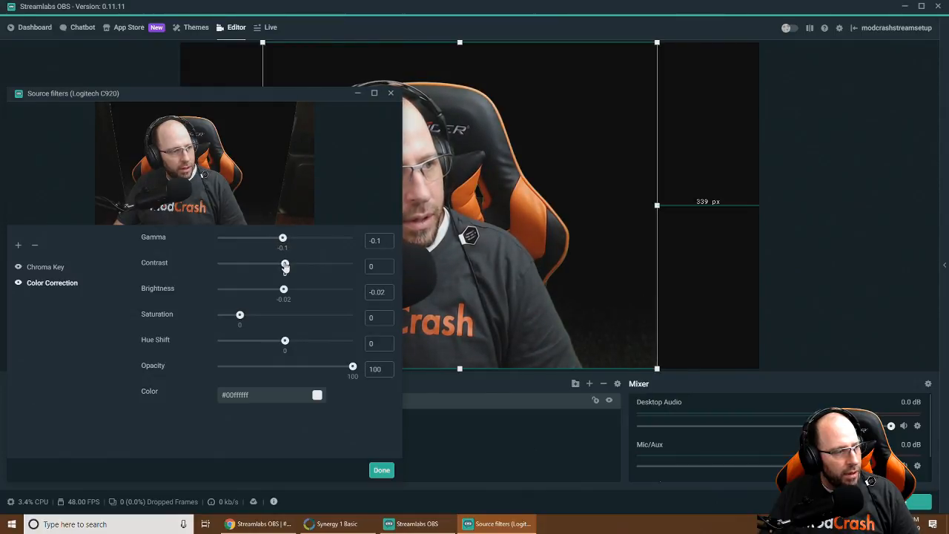
{"action": "left_click_drag", "start_coordinate": [280, 265], "coordinate": [279, 291]}
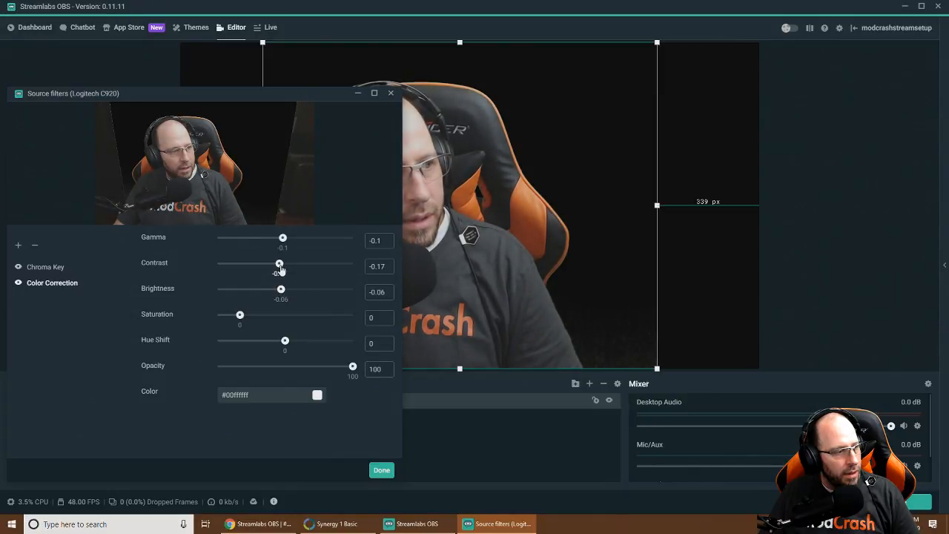
{"action": "left_click_drag", "start_coordinate": [280, 265], "coordinate": [281, 265]}
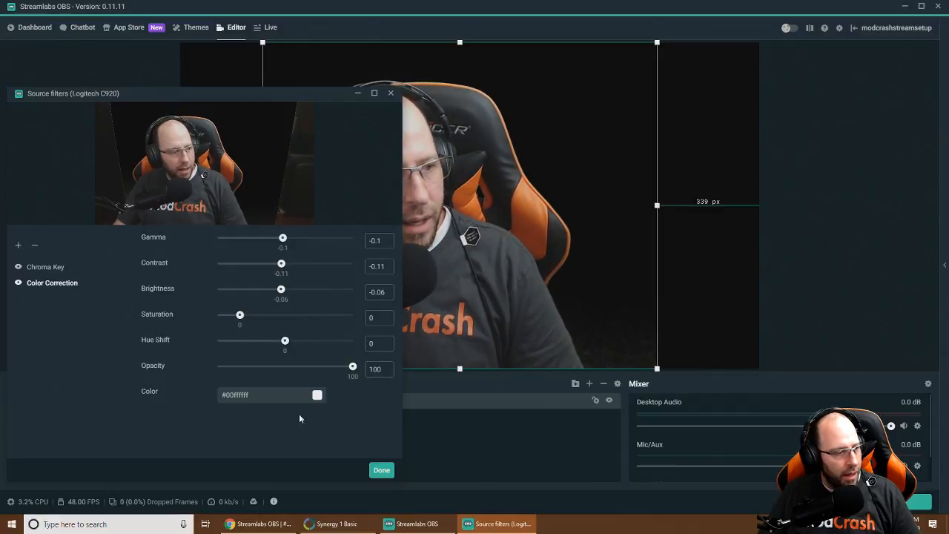
{"action": "left_click", "coordinate": [375, 471]}
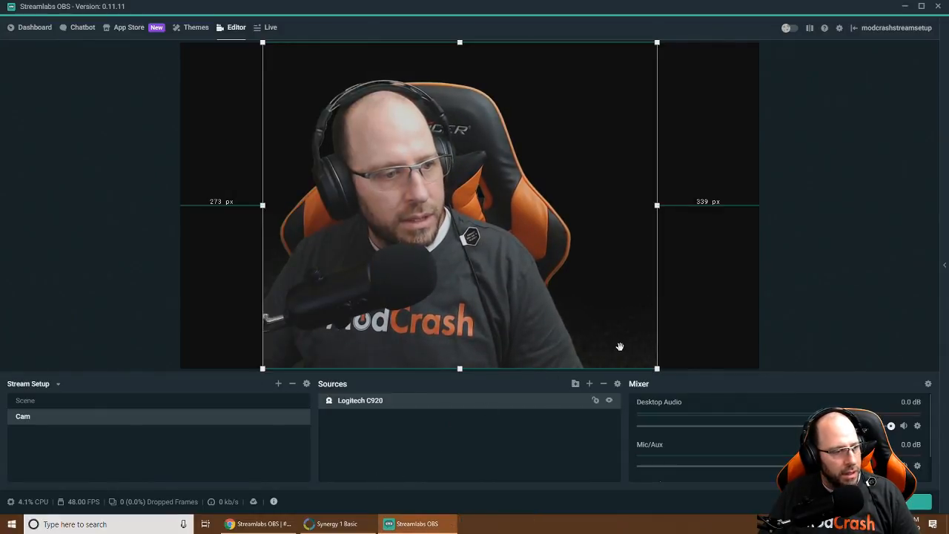
In the Logitech C920 filters, set Chroma Key Similarity to 440, then close and deselect the webcam
{"action": "right_click", "coordinate": [351, 401]}
{"action": "left_click", "coordinate": [371, 335]}
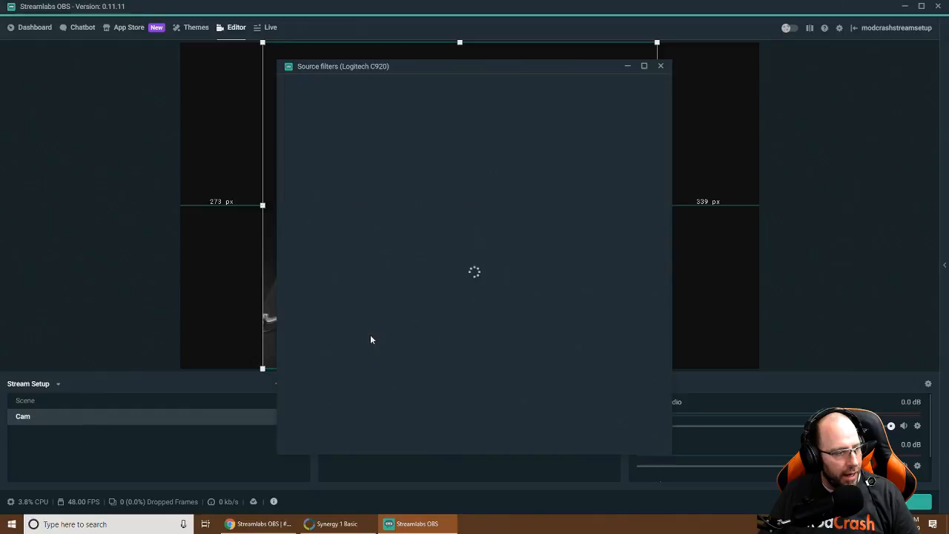
{"action": "left_click_drag", "start_coordinate": [522, 66], "coordinate": [242, 126]}
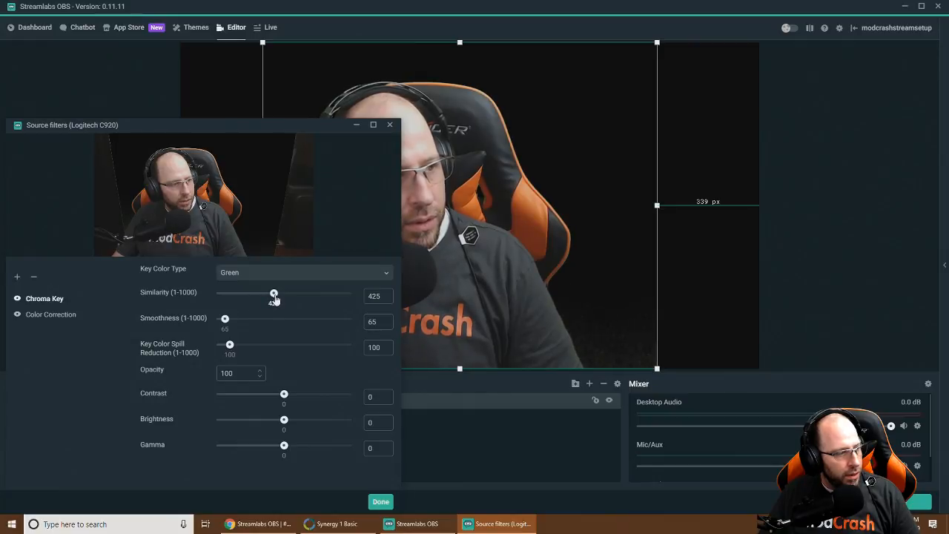
{"action": "left_click_drag", "start_coordinate": [274, 298], "coordinate": [275, 297]}
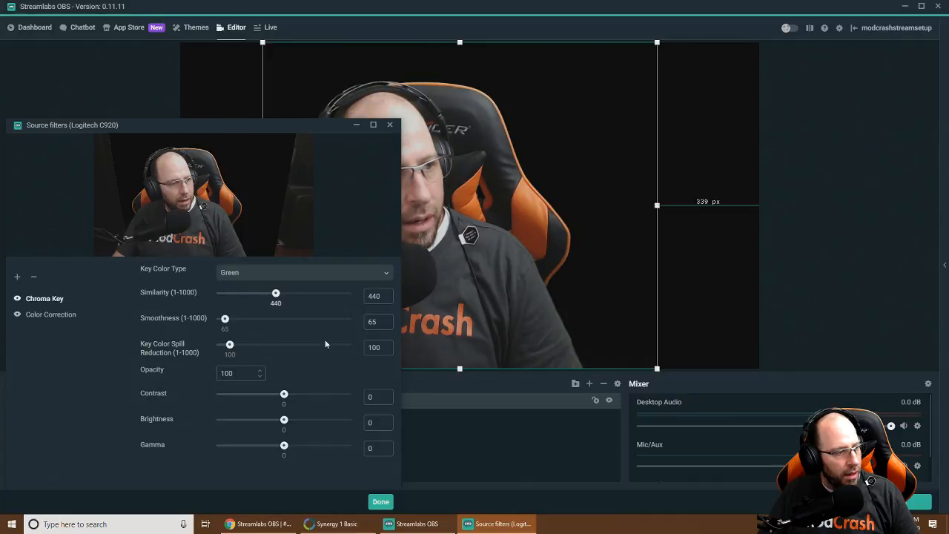
{"action": "left_click", "coordinate": [380, 501]}
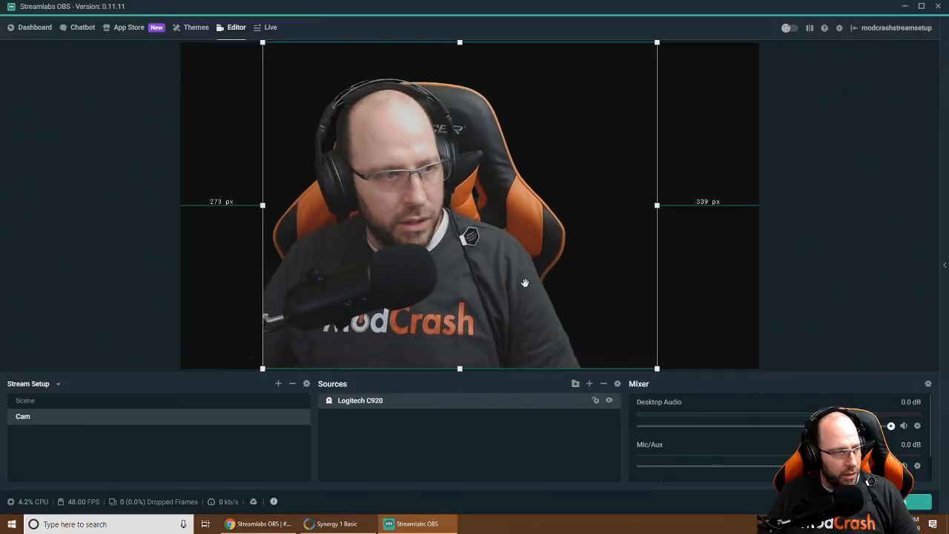
{"action": "left_click", "coordinate": [833, 249]}
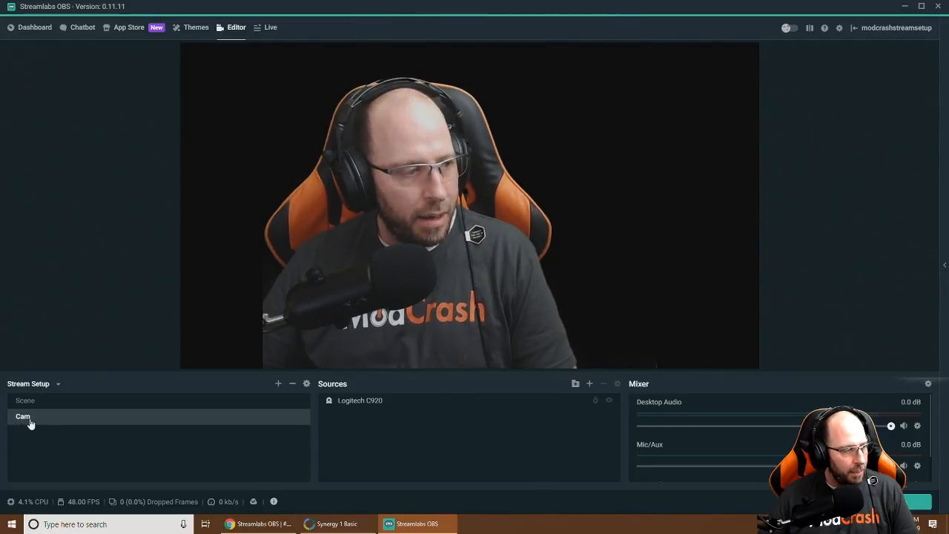
Add a scene from the scene list and name it 'Elgato HD60 Pro'
{"action": "left_click", "coordinate": [278, 384]}
{"action": "left_click_drag", "start_coordinate": [434, 241], "coordinate": [384, 242]}
{"action": "type", "text": "Elgato"}
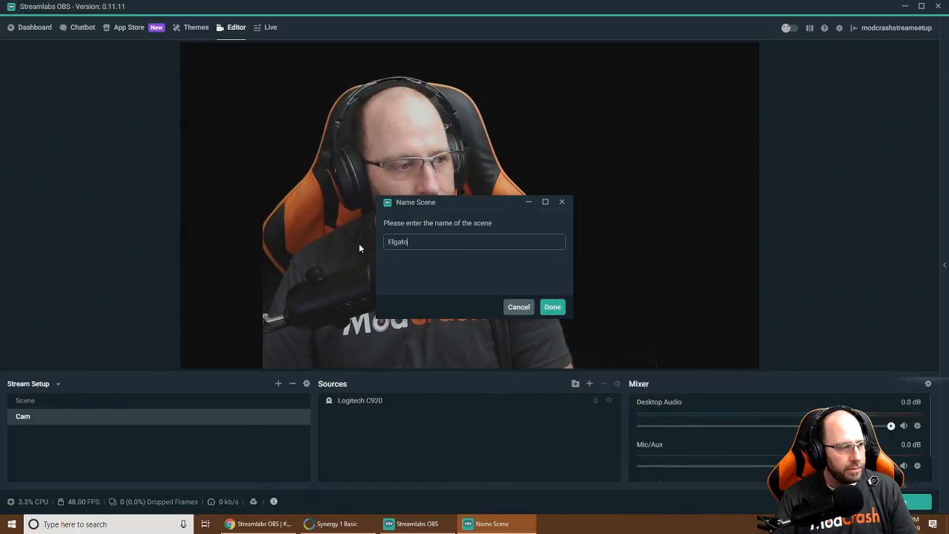
{"action": "type", "text": " HD 6"}
{"action": "key", "text": "BackSpace"}
{"action": "key", "text": "BackSpace"}
{"action": "type", "text": "60 PR"}
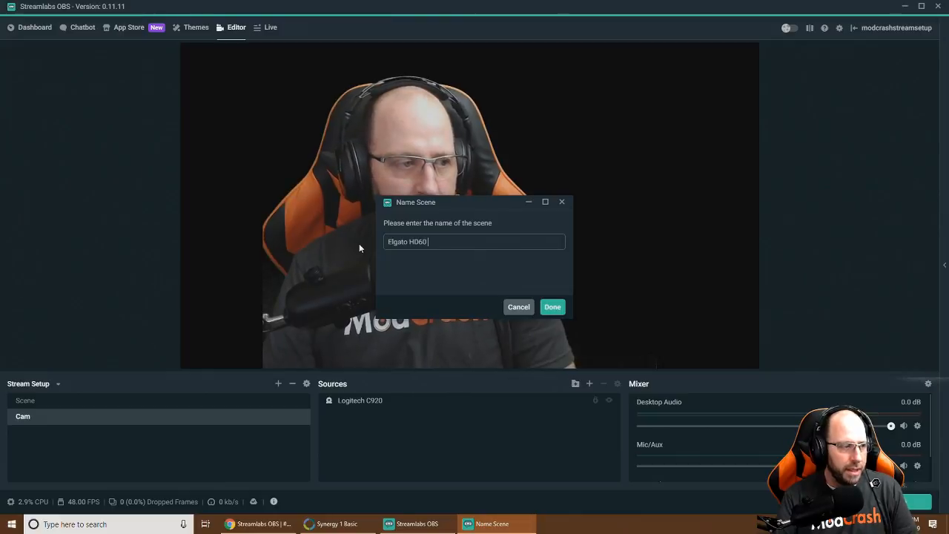
{"action": "key", "text": "BackSpace"}
{"action": "type", "text": "ro"}
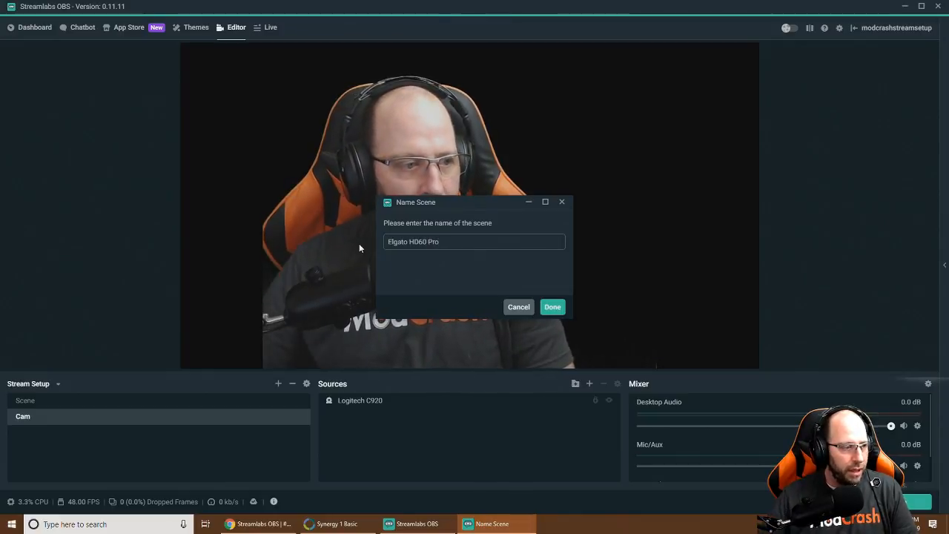
{"action": "left_click", "coordinate": [552, 307]}
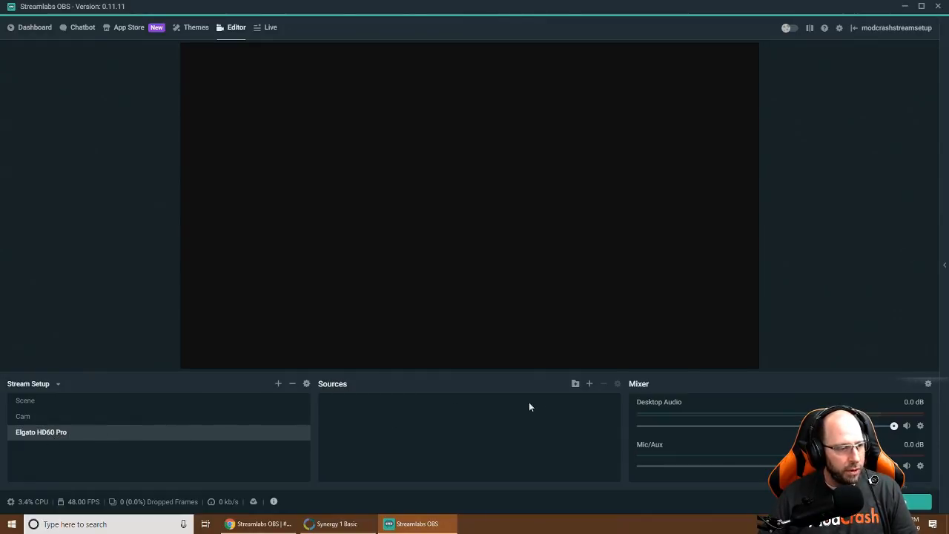
Add a Video Capture Device source named 'Elgato HD60 Pro' to the new scene
{"action": "left_click", "coordinate": [589, 384]}
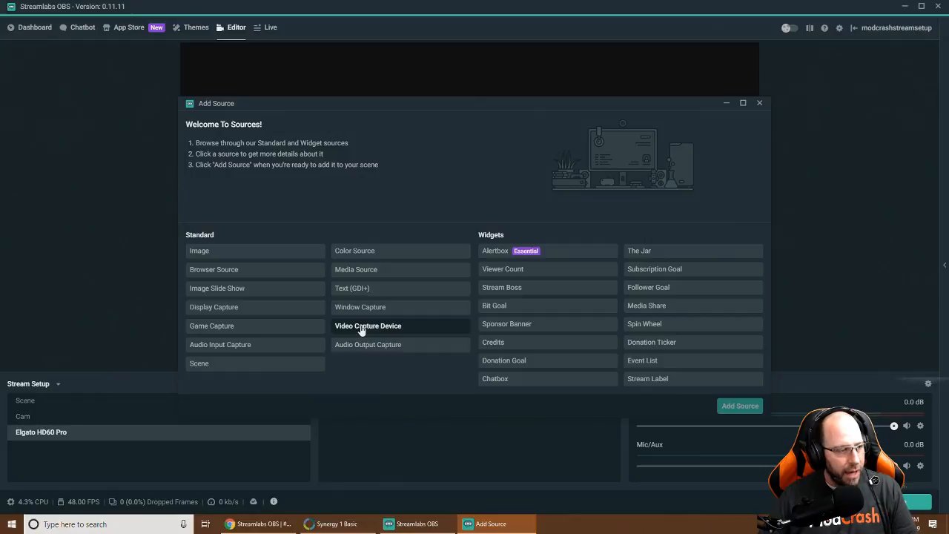
{"action": "left_click", "coordinate": [362, 328]}
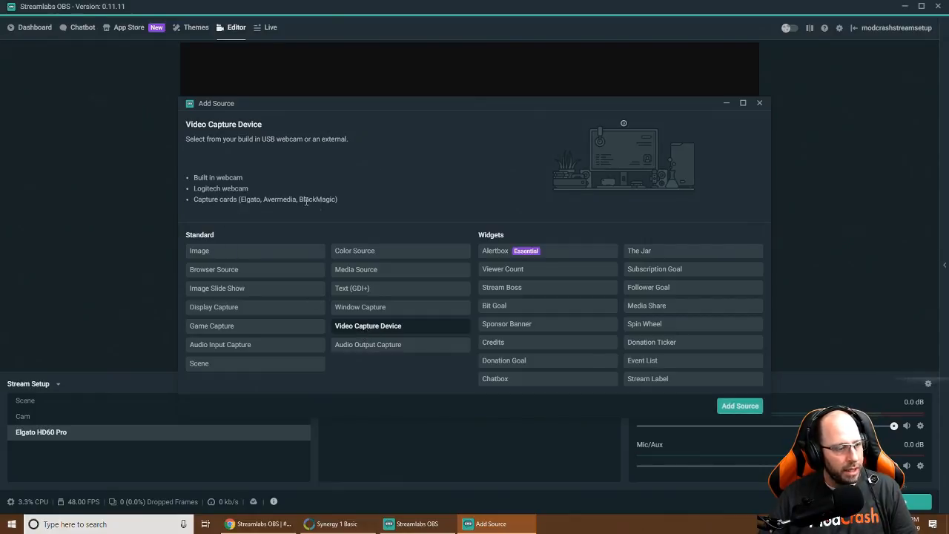
{"action": "left_click", "coordinate": [736, 407]}
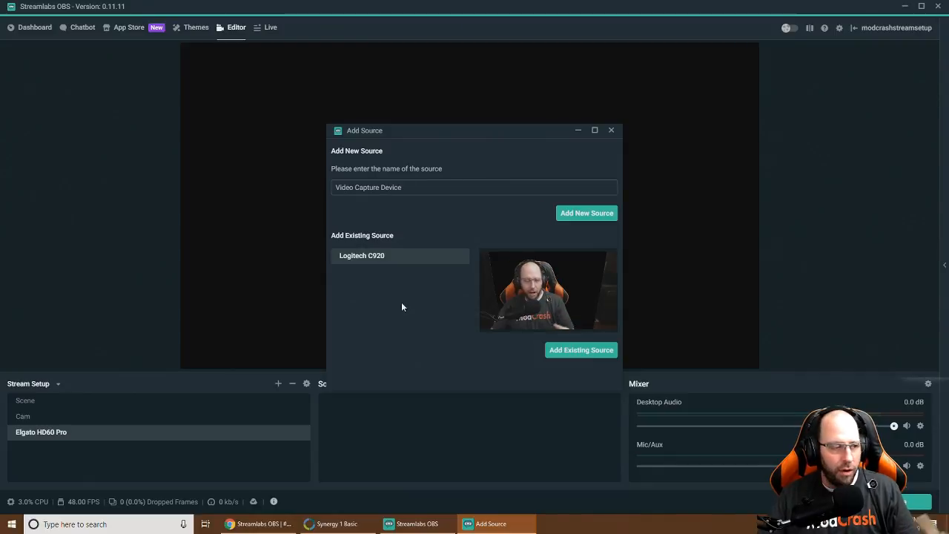
{"action": "left_click_drag", "start_coordinate": [411, 186], "coordinate": [296, 192]}
{"action": "type", "text": "Elgato "}
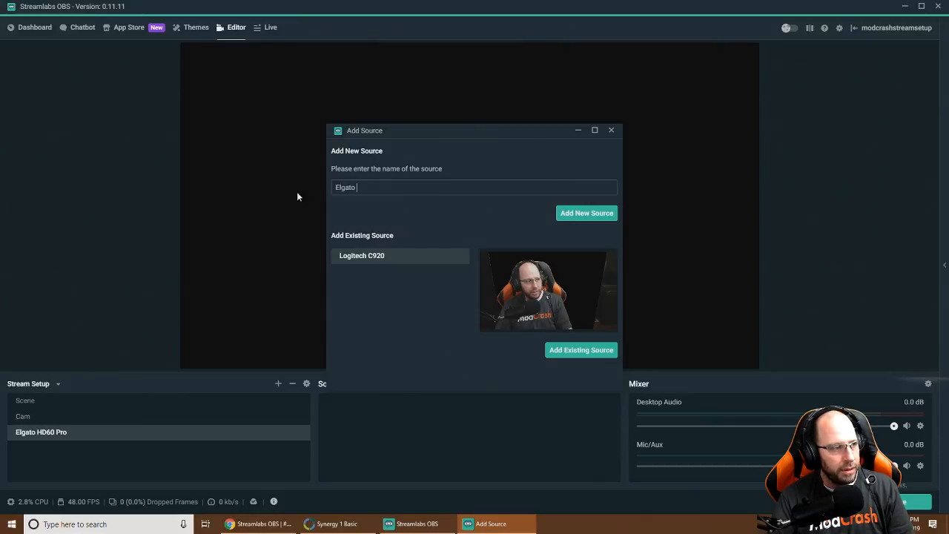
{"action": "type", "text": "HD60 "}
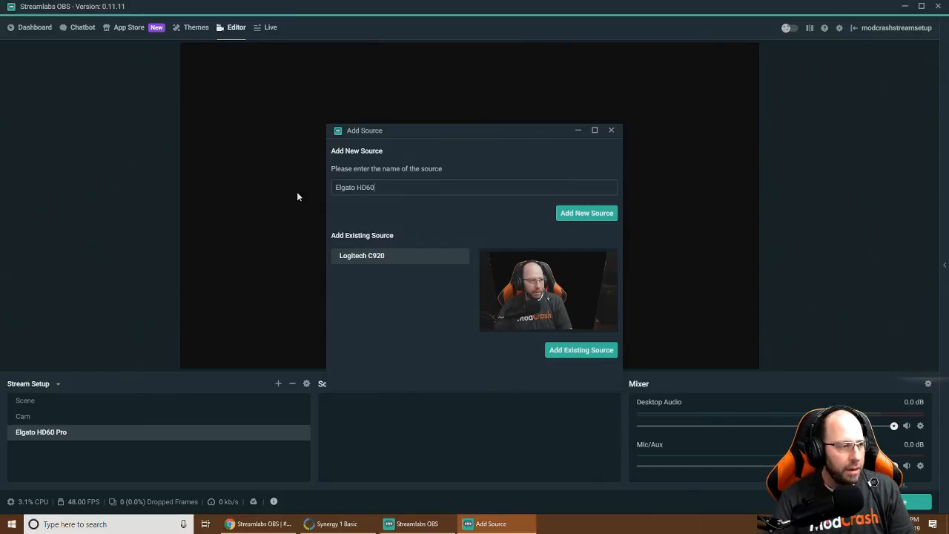
{"action": "type", "text": "Pro"}
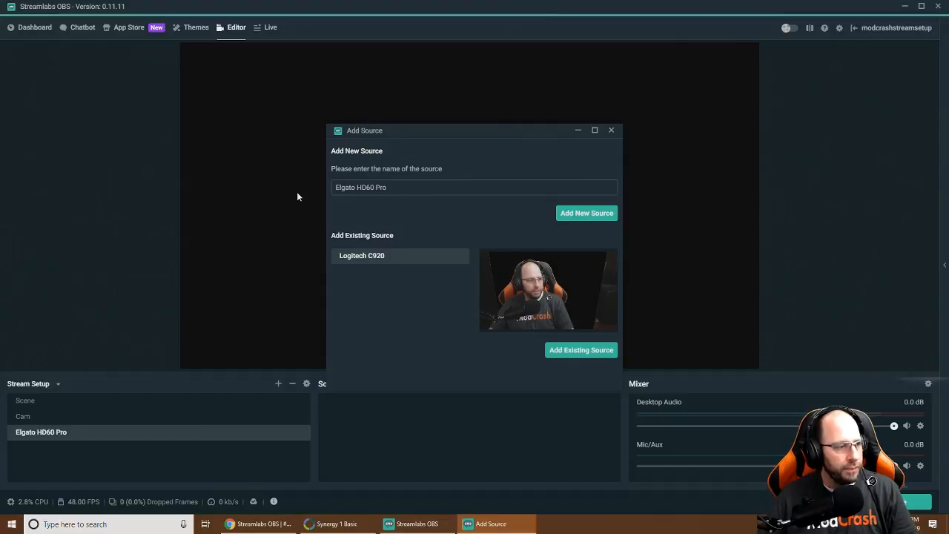
{"action": "left_click", "coordinate": [585, 214]}
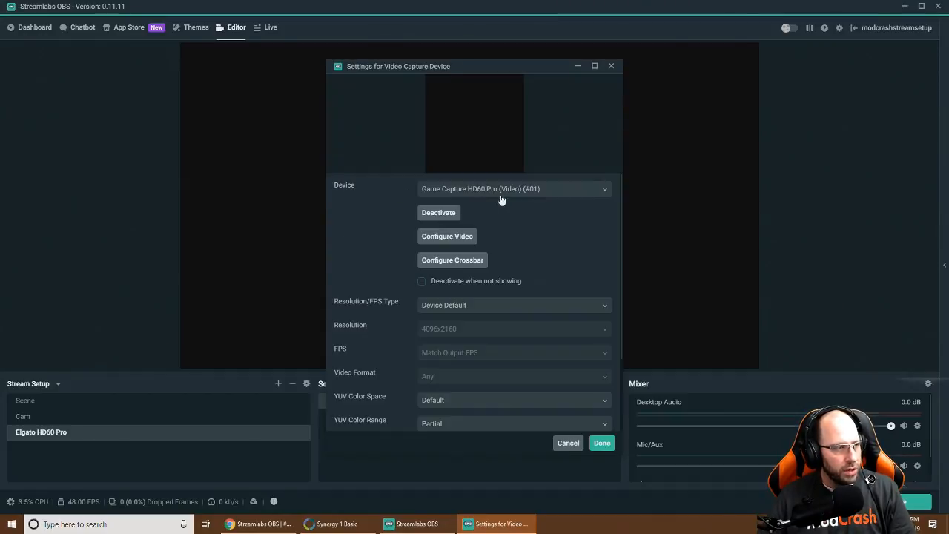
Select Elgato Game Capture HD as the device and set Resolution/FPS Type to Custom
{"action": "left_click", "coordinate": [456, 192]}
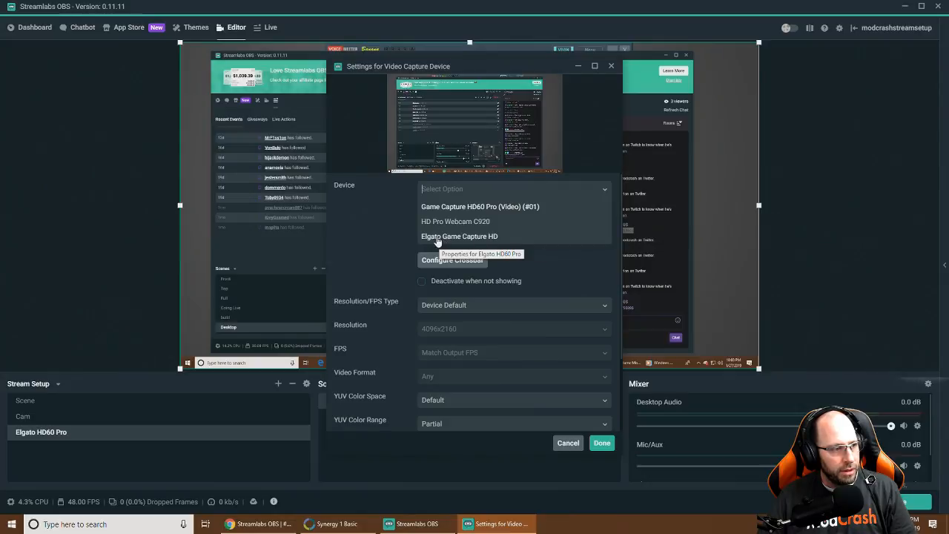
{"action": "left_click", "coordinate": [438, 237]}
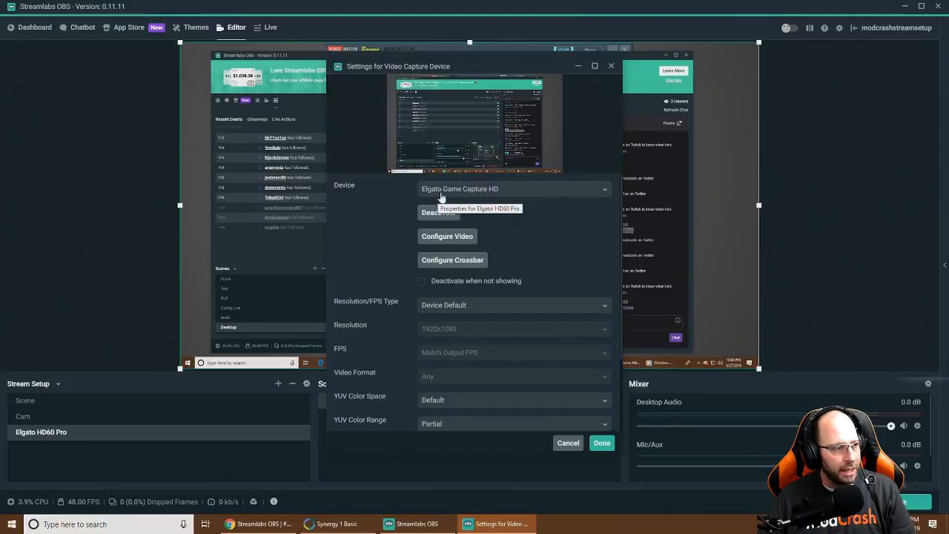
{"action": "left_click", "coordinate": [450, 306]}
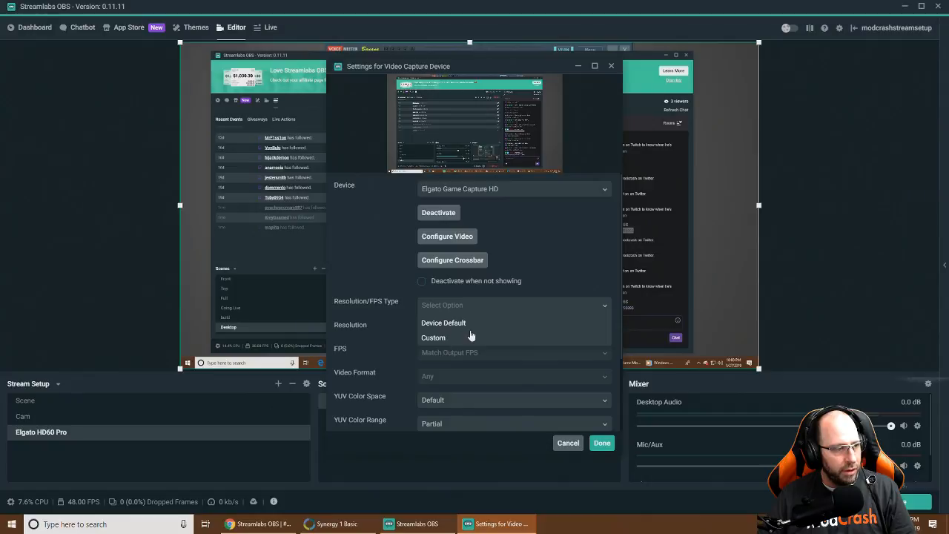
{"action": "left_click", "coordinate": [466, 337]}
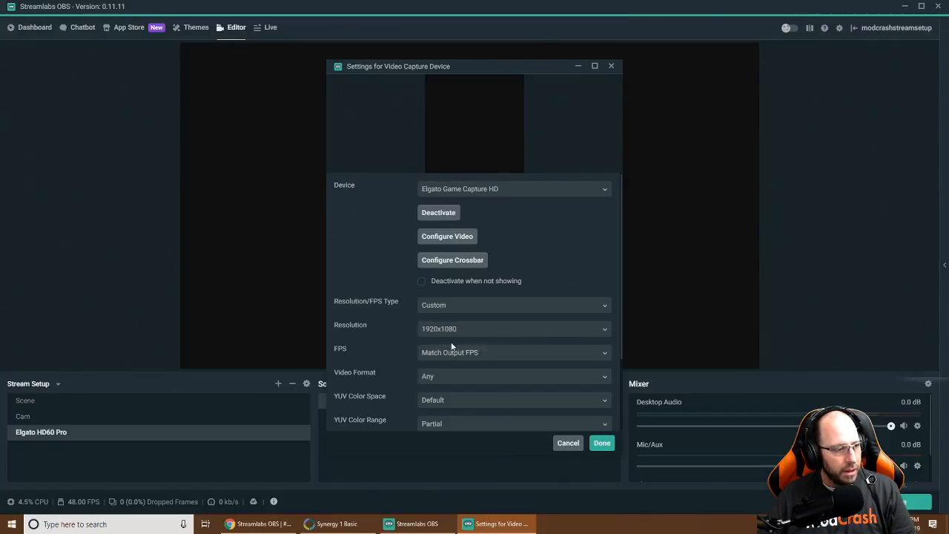
{"action": "left_click", "coordinate": [469, 353]}
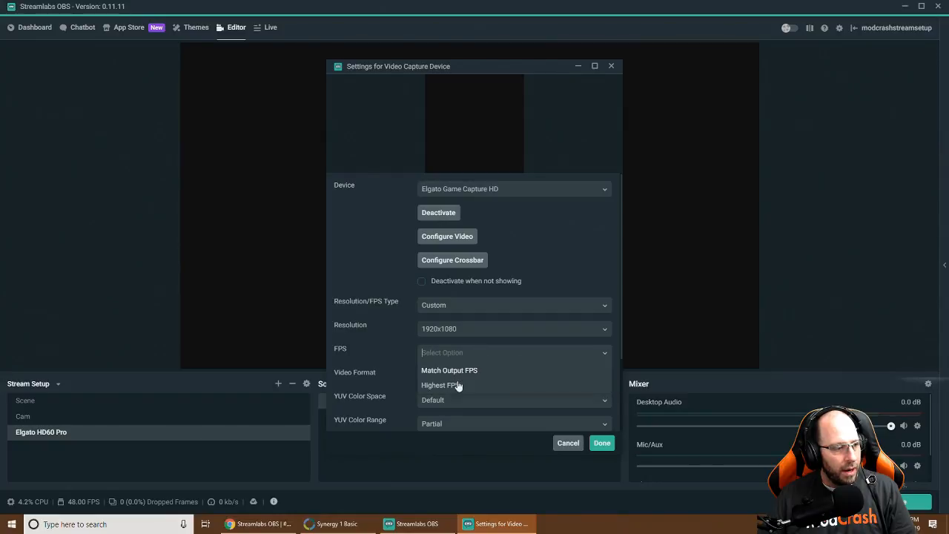
{"action": "left_click", "coordinate": [505, 191]}
{"action": "left_click", "coordinate": [483, 238]}
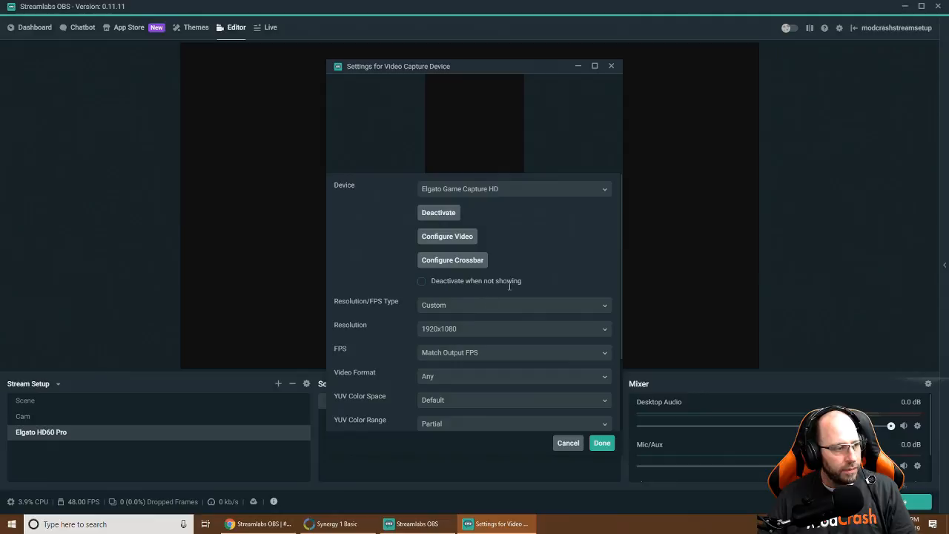
{"action": "left_click", "coordinate": [459, 355]}
Set the capture resolution to 1920x1080 and the frame rate to 60 FPS, keeping video format Any
{"action": "left_click", "coordinate": [437, 330]}
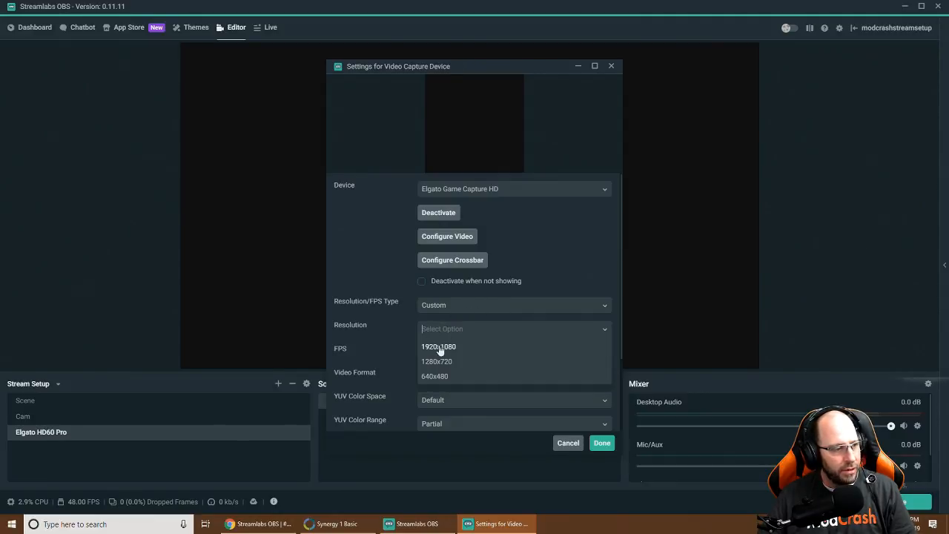
{"action": "left_click", "coordinate": [452, 361]}
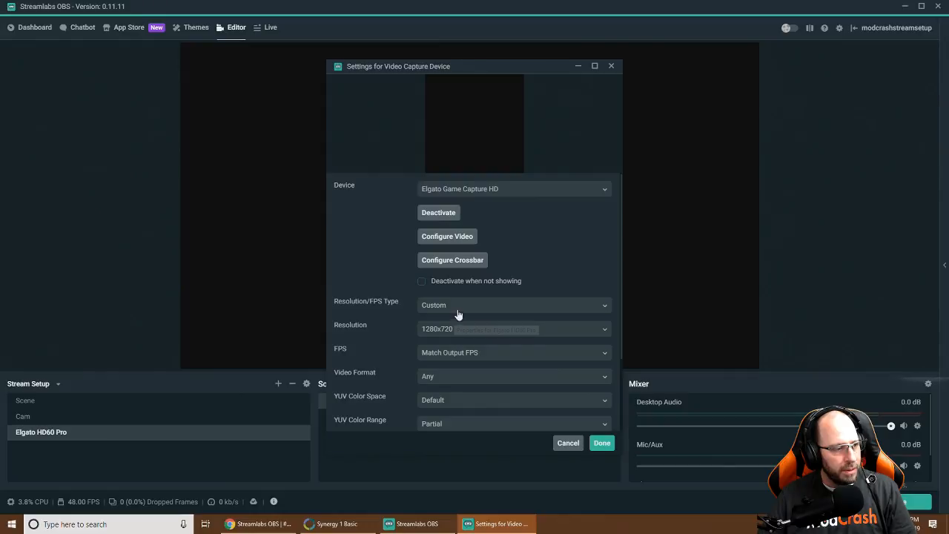
{"action": "left_click", "coordinate": [457, 309]}
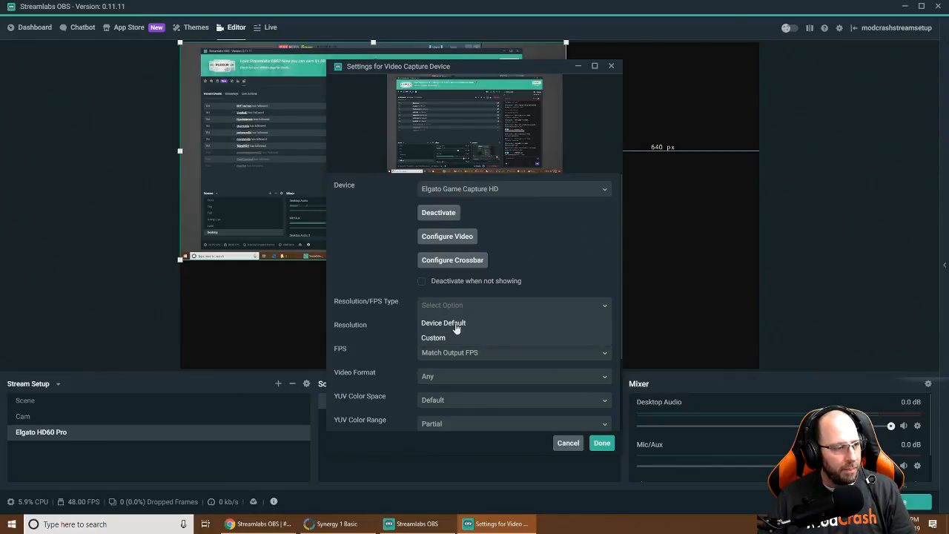
{"action": "left_click", "coordinate": [436, 337]}
{"action": "left_click", "coordinate": [453, 328]}
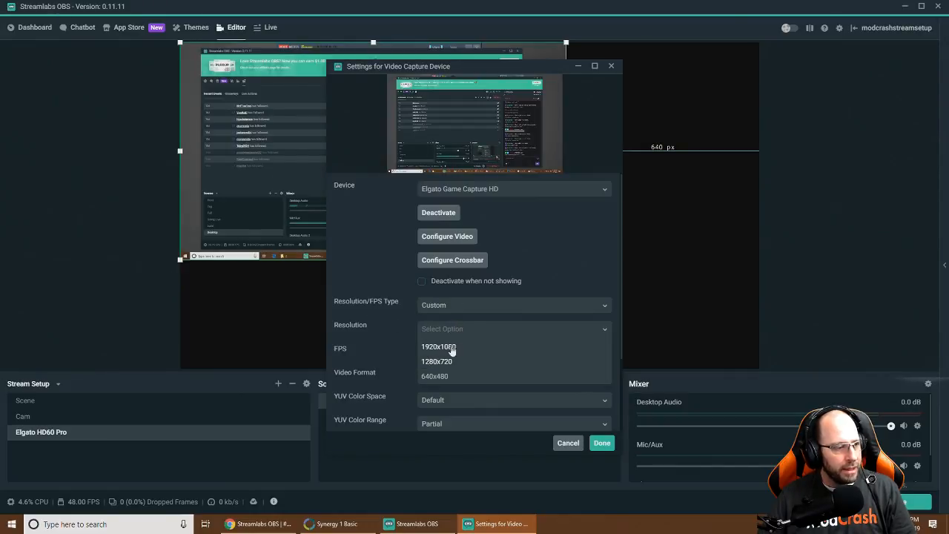
{"action": "left_click", "coordinate": [448, 348]}
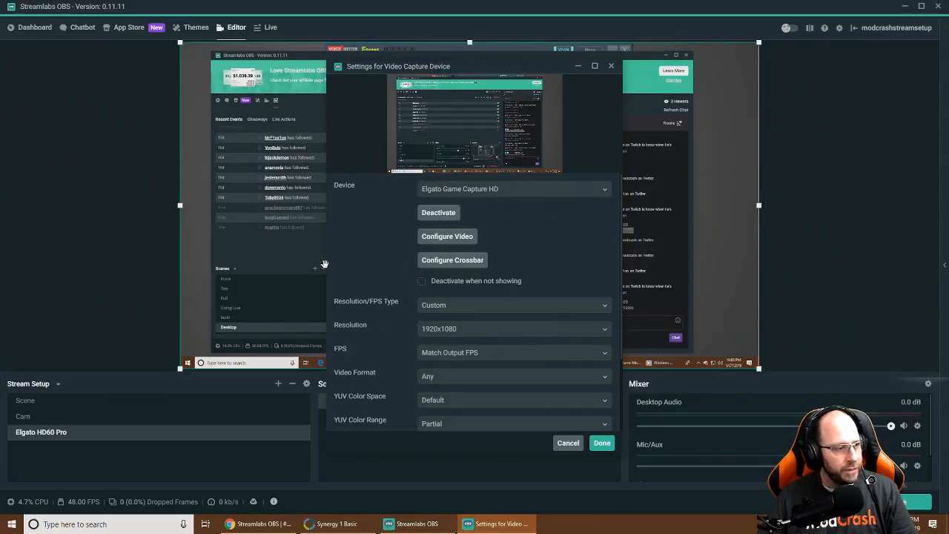
{"action": "left_click", "coordinate": [606, 357]}
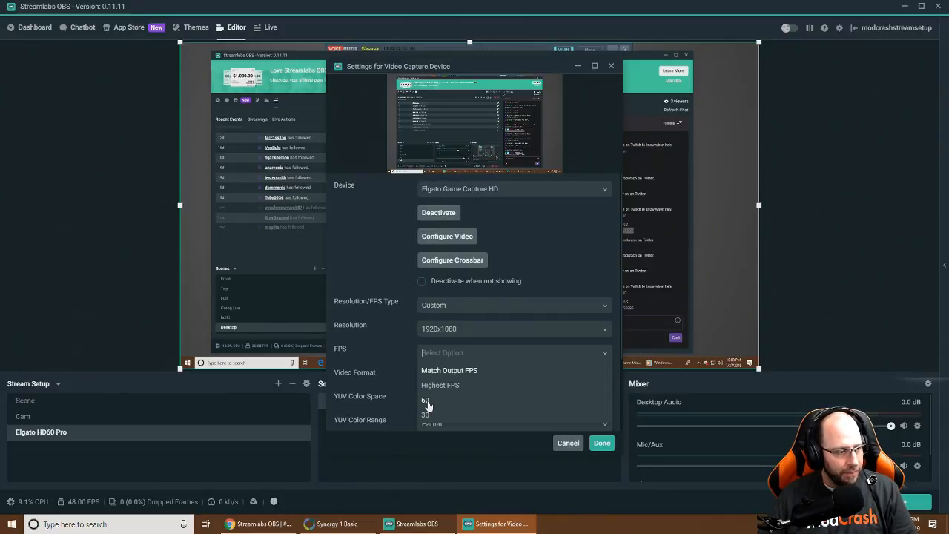
{"action": "left_click", "coordinate": [427, 401]}
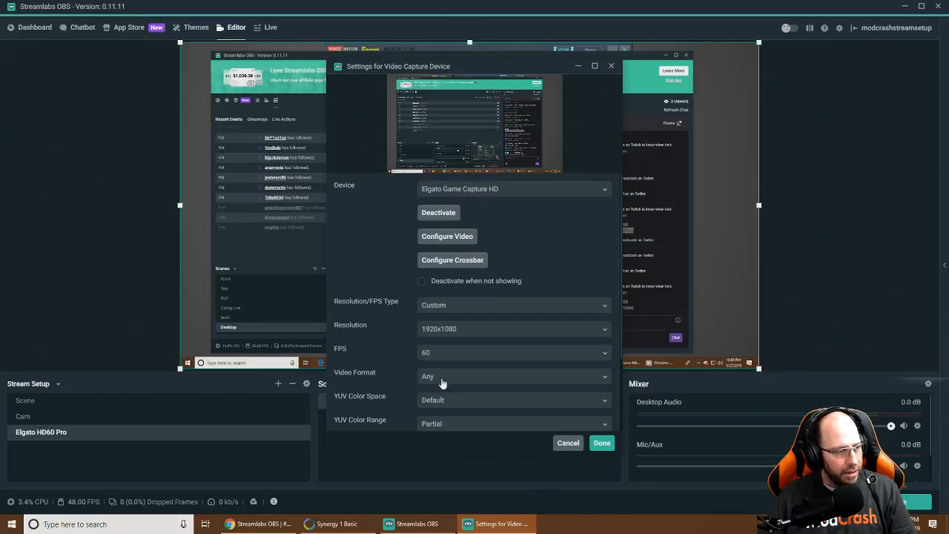
{"action": "left_click", "coordinate": [438, 379]}
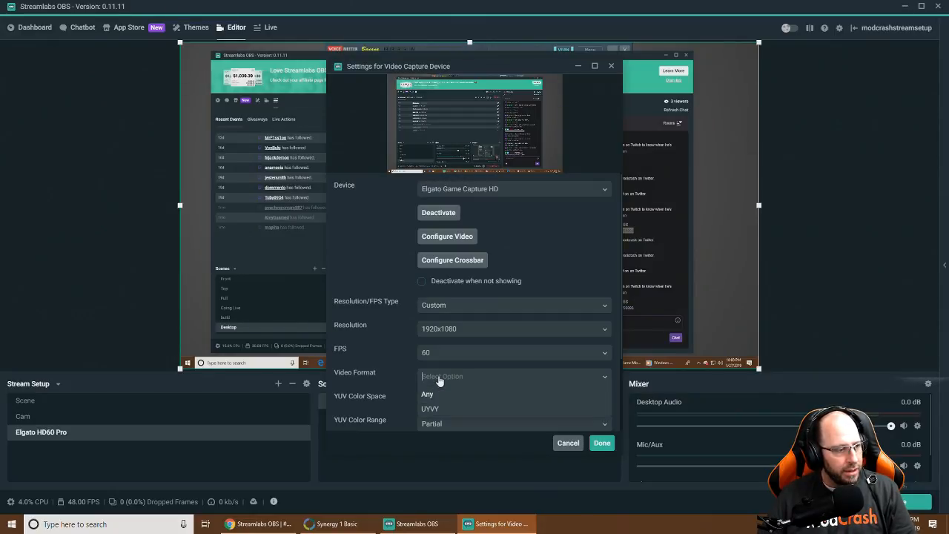
{"action": "left_click", "coordinate": [434, 376]}
Choose 709 for YUV Color Space and Full for YUV Color Range
{"action": "scroll", "coordinate": [391, 383], "scroll_direction": "down", "scroll_amount": 2}
{"action": "left_click", "coordinate": [436, 351]}
{"action": "left_click", "coordinate": [439, 384]}
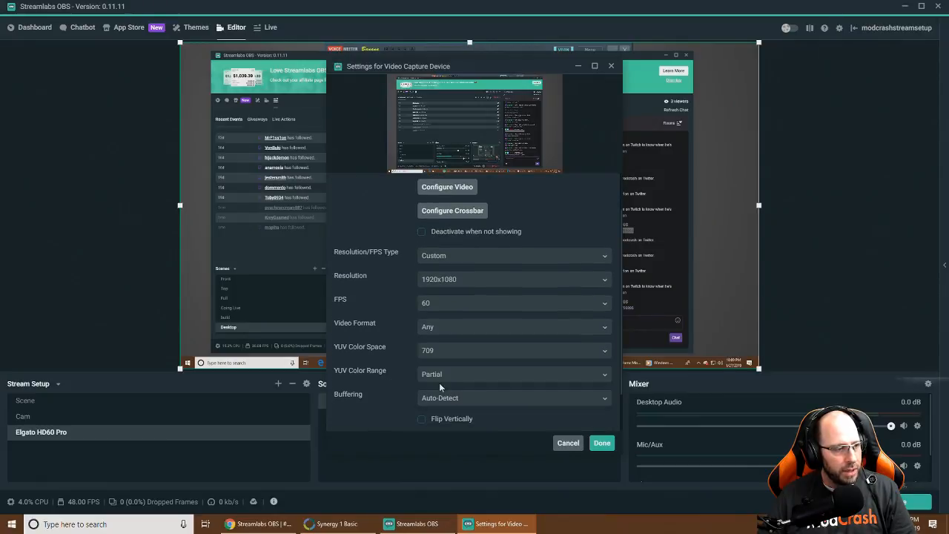
{"action": "left_click", "coordinate": [452, 375]}
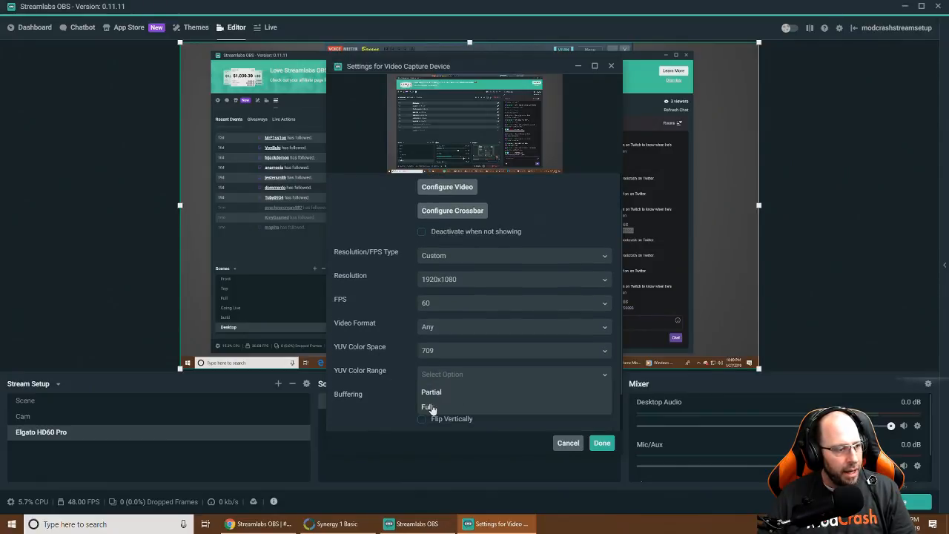
{"action": "left_click", "coordinate": [428, 406]}
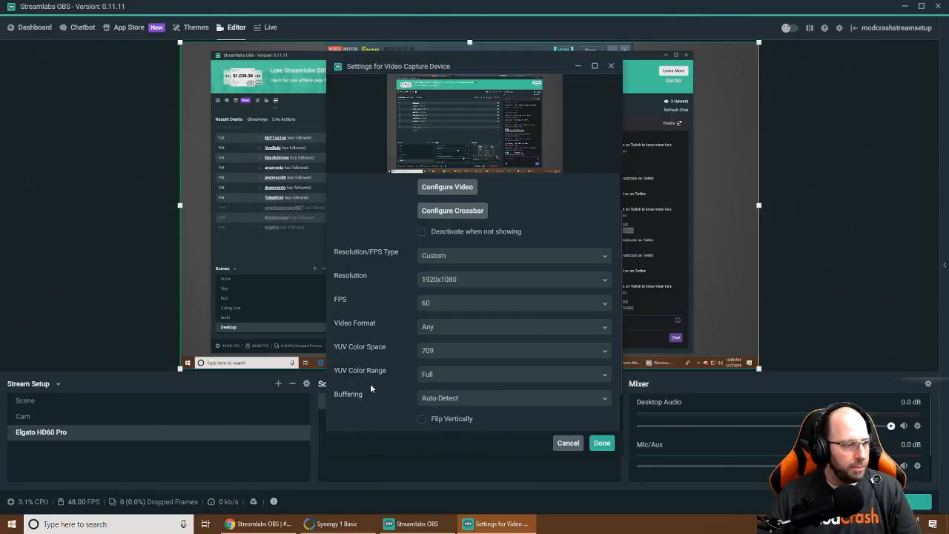
{"action": "scroll", "coordinate": [441, 275], "scroll_direction": "up", "scroll_amount": 2}
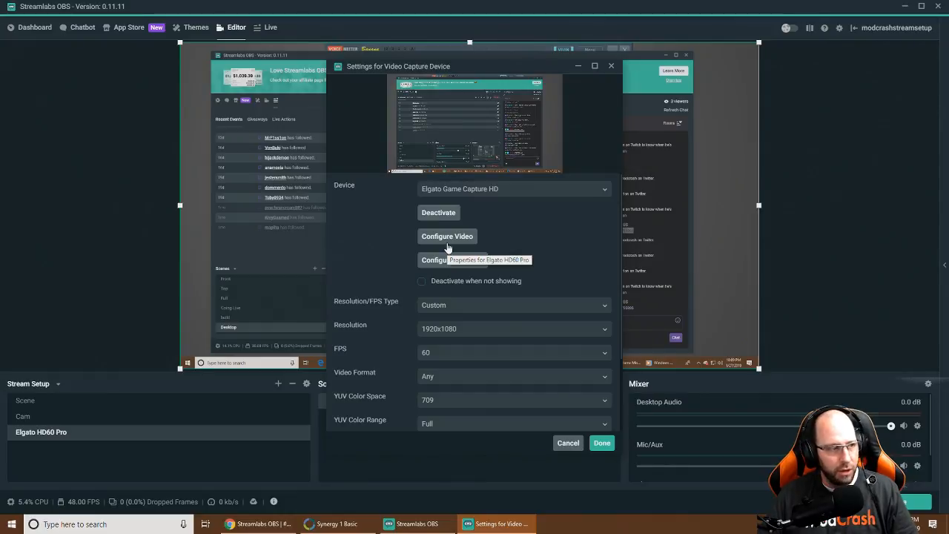
Open the Elgato Game Capture window from Configure Video and move it to the right
{"action": "left_click", "coordinate": [448, 239]}
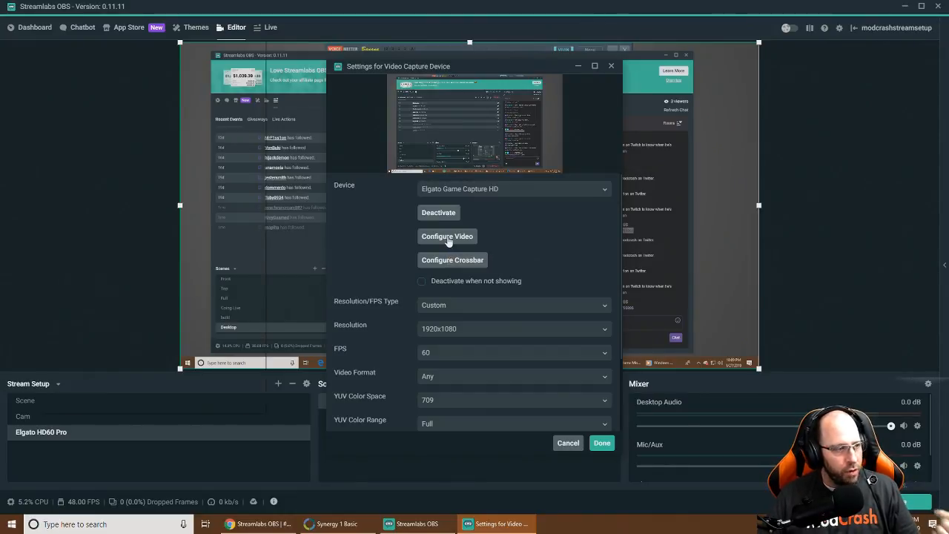
{"action": "left_click_drag", "start_coordinate": [114, 50], "coordinate": [599, 77]}
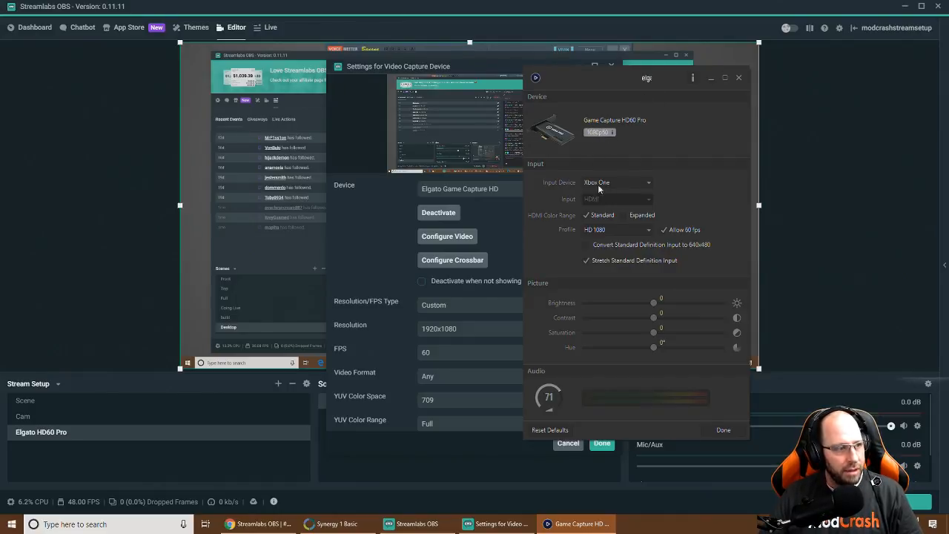
Set the Elgato Input Device to PC and Profile to HD 1080, then close the window
{"action": "left_click", "coordinate": [607, 186]}
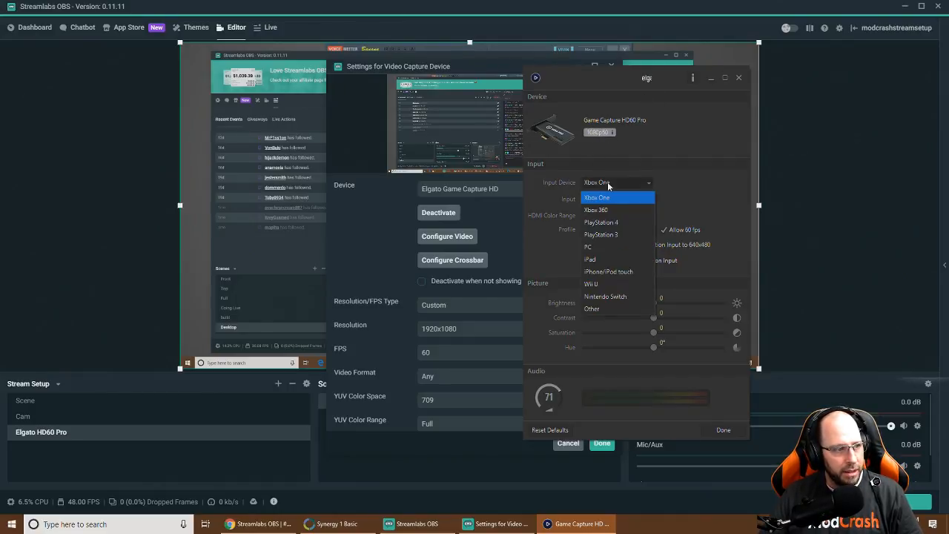
{"action": "left_click", "coordinate": [606, 245]}
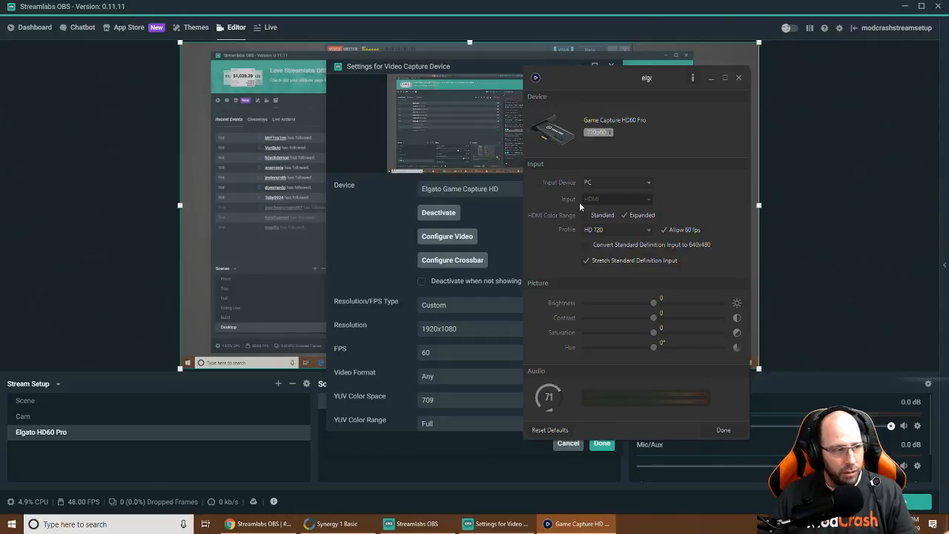
{"action": "left_click", "coordinate": [622, 231]}
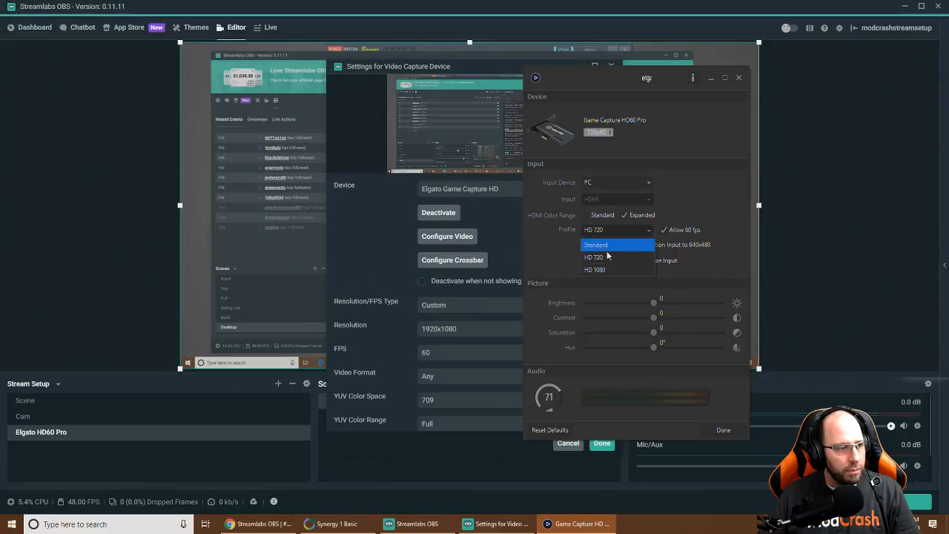
{"action": "left_click", "coordinate": [600, 271]}
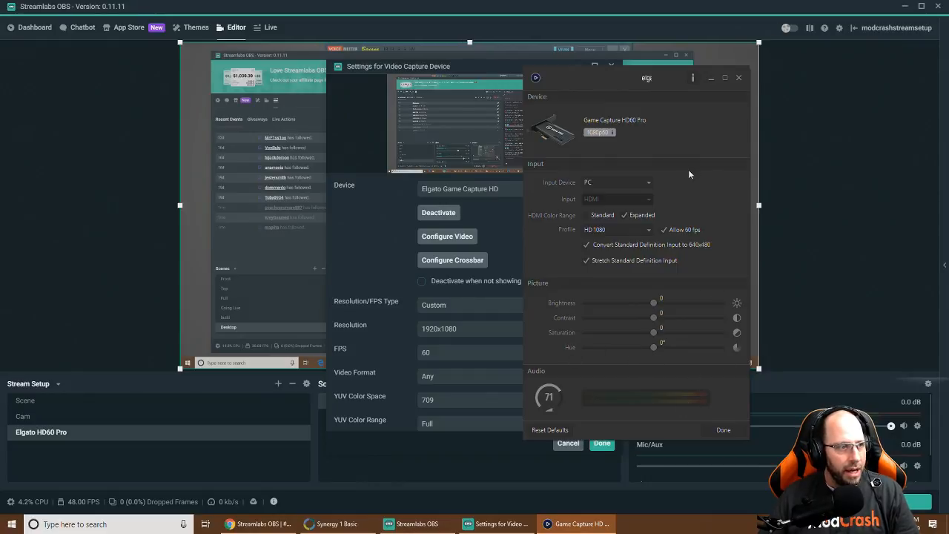
{"action": "left_click", "coordinate": [721, 431]}
Save the capture device settings and add a new scene named 'Gameplay'
{"action": "left_click", "coordinate": [602, 443]}
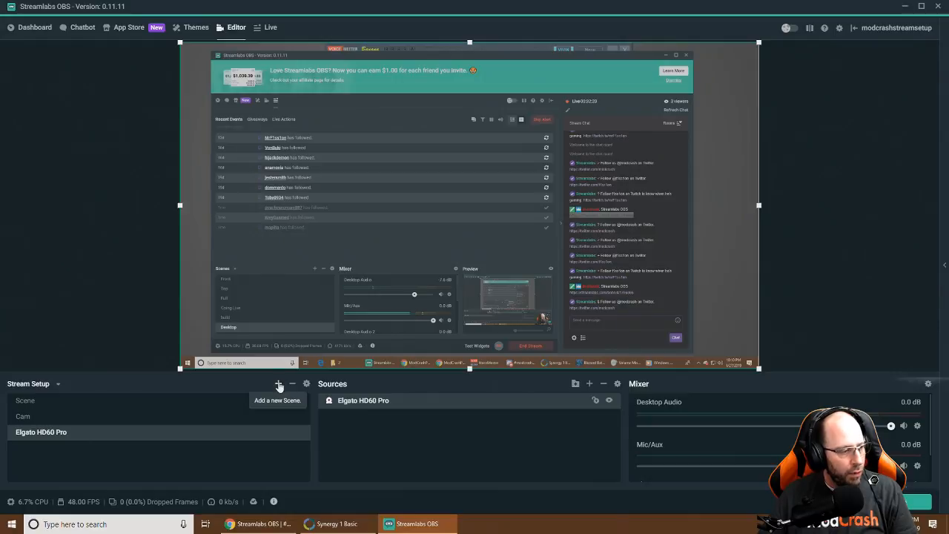
{"action": "left_click", "coordinate": [279, 384]}
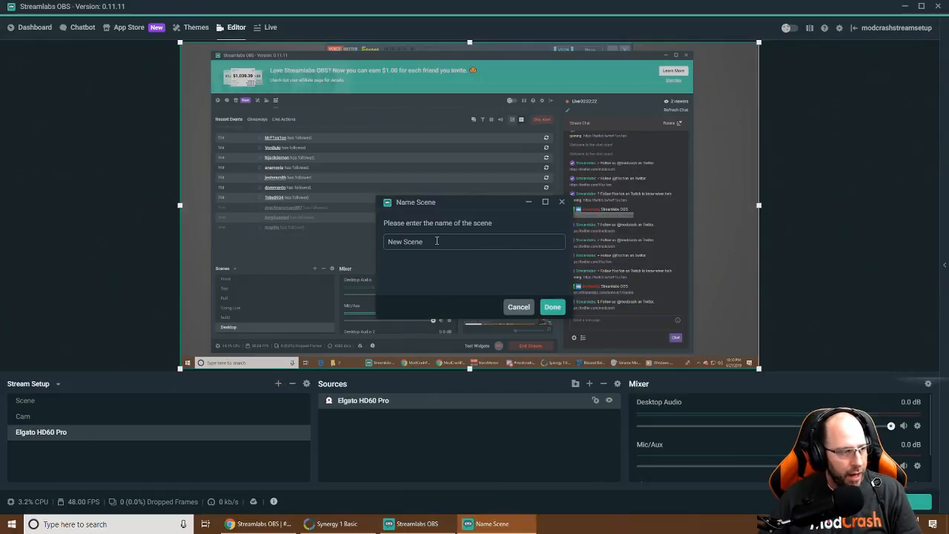
{"action": "left_click_drag", "start_coordinate": [437, 241], "coordinate": [363, 244]}
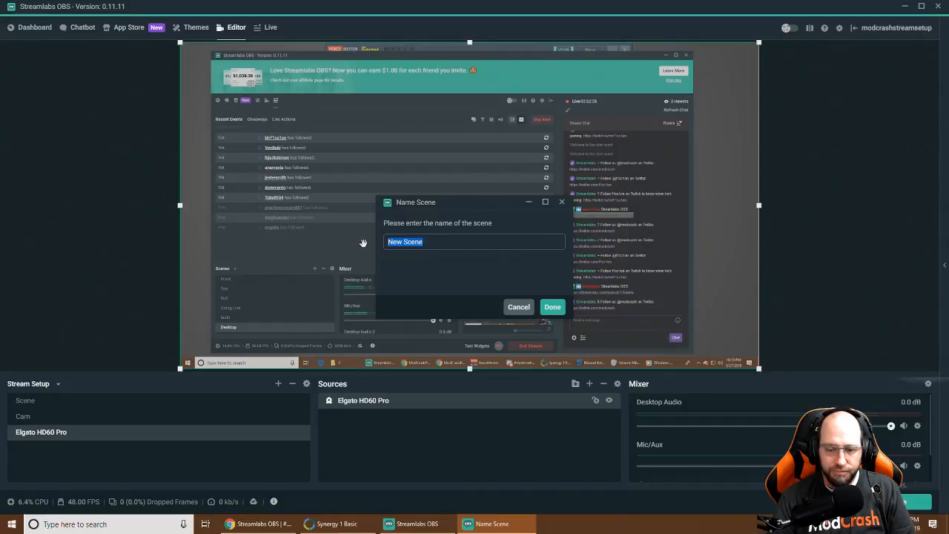
{"action": "type", "text": "Gamepal"}
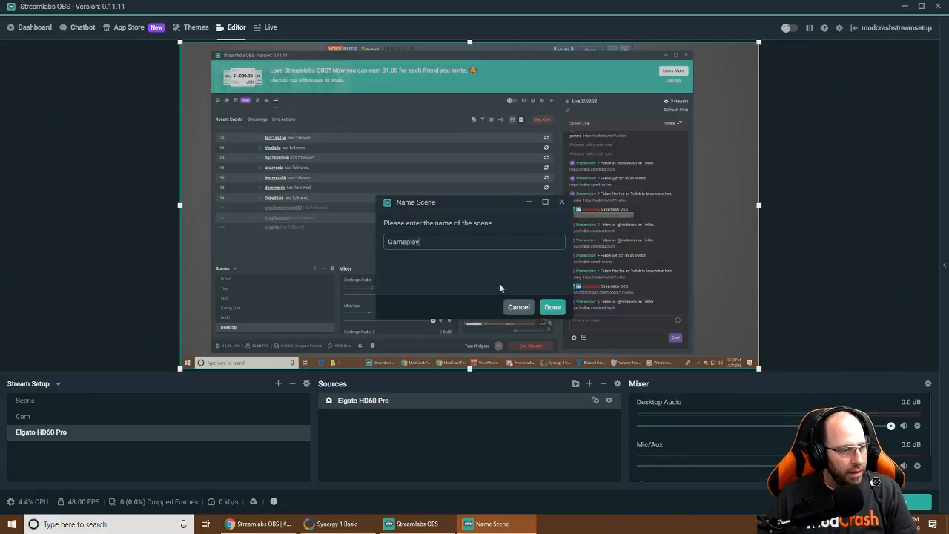
{"action": "left_click", "coordinate": [552, 306]}
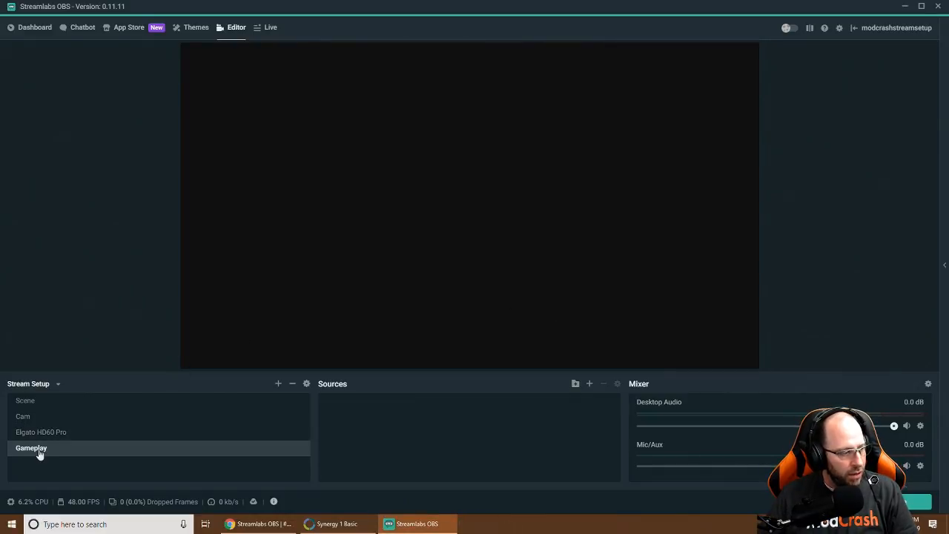
Add the existing Elgato HD60 Pro video capture source to the Gameplay scene
{"action": "left_click", "coordinate": [590, 385]}
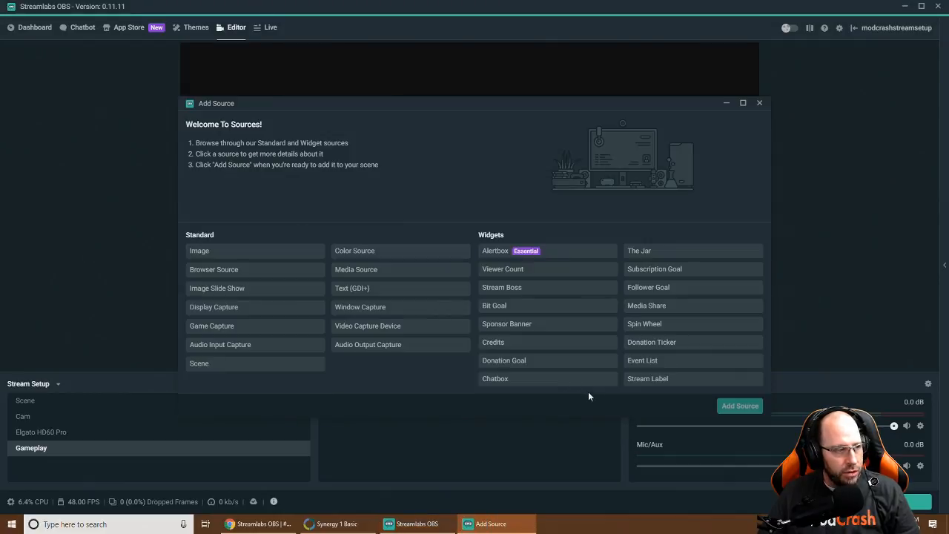
{"action": "left_click", "coordinate": [381, 331]}
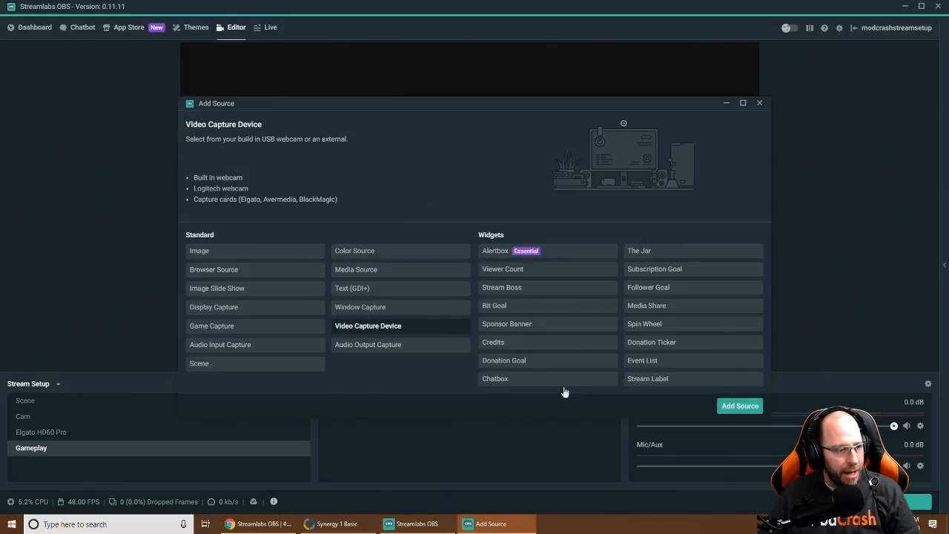
{"action": "left_click", "coordinate": [739, 406]}
{"action": "left_click", "coordinate": [360, 273]}
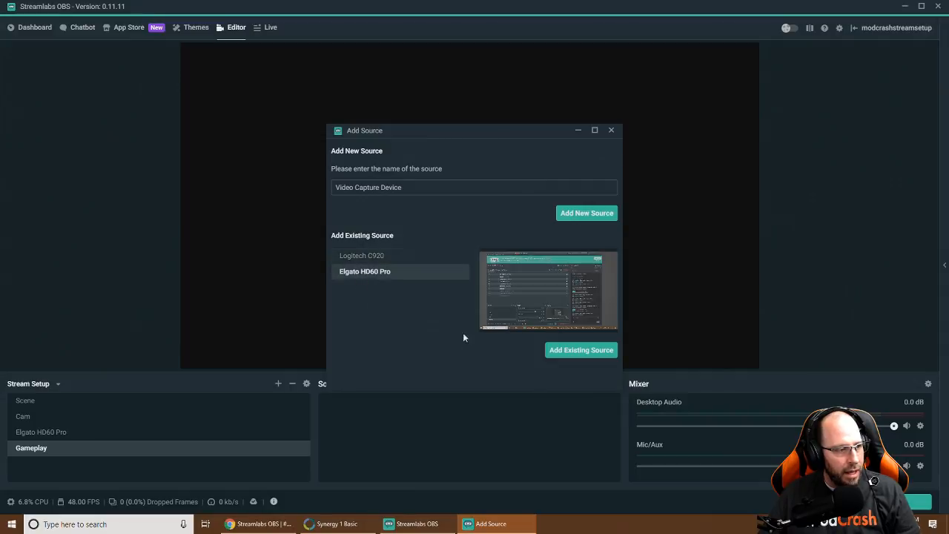
{"action": "left_click", "coordinate": [583, 350]}
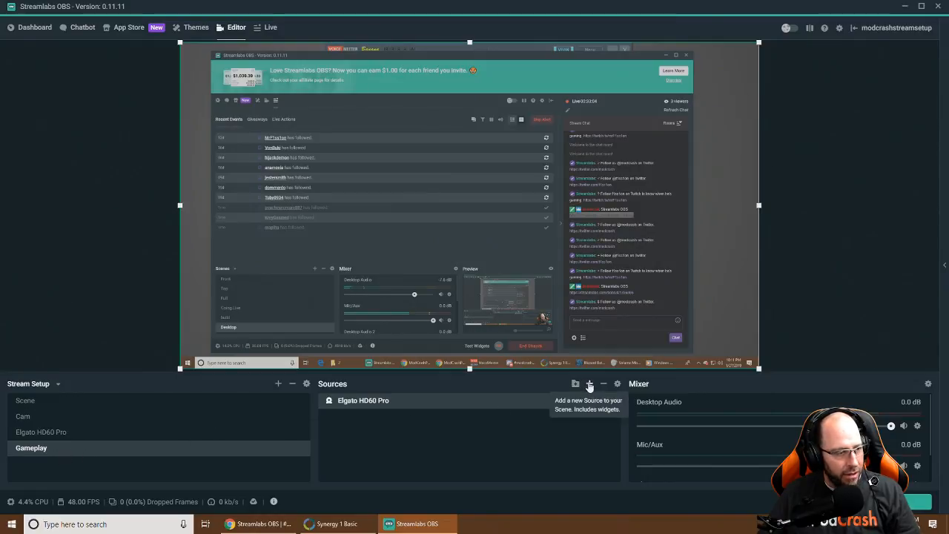
Add the existing Logitech C920 webcam source to the Gameplay scene as well
{"action": "left_click", "coordinate": [589, 383]}
{"action": "left_click", "coordinate": [381, 333]}
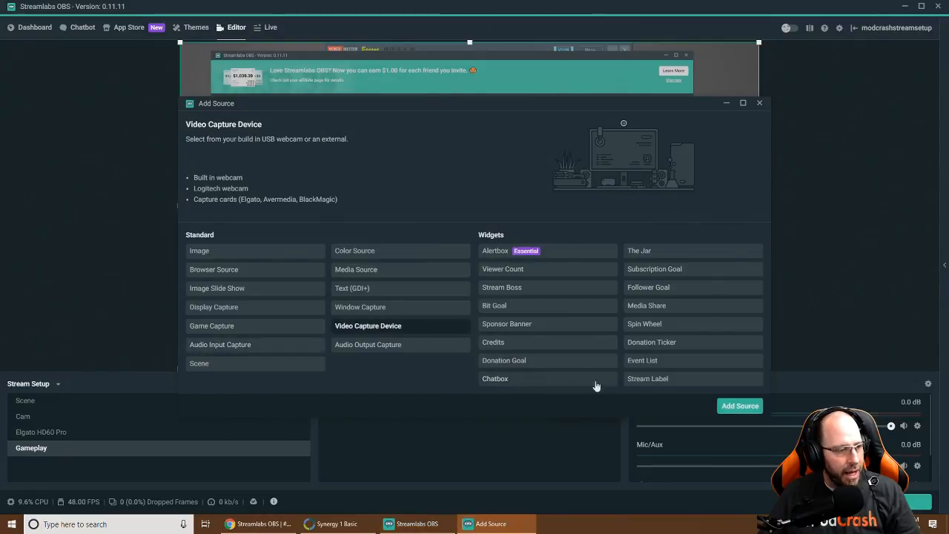
{"action": "left_click", "coordinate": [739, 406]}
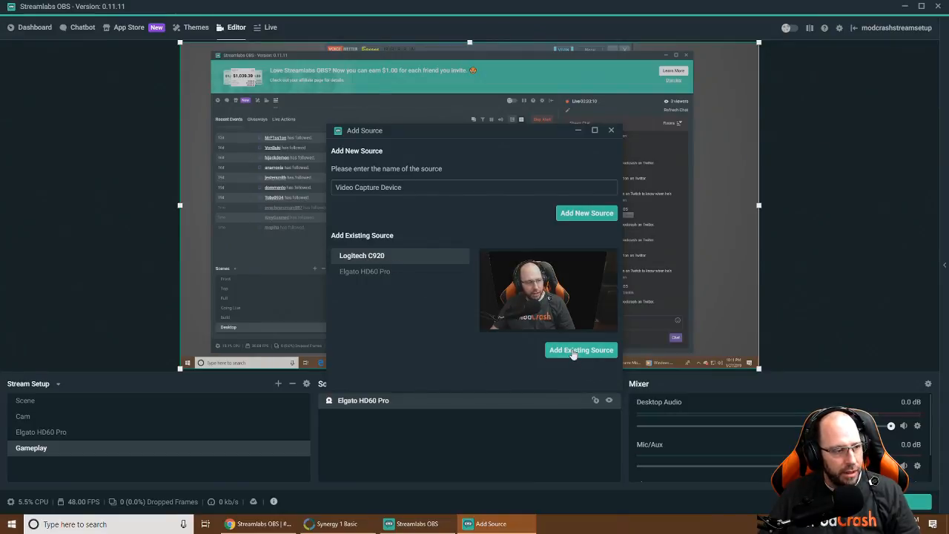
{"action": "left_click", "coordinate": [573, 353]}
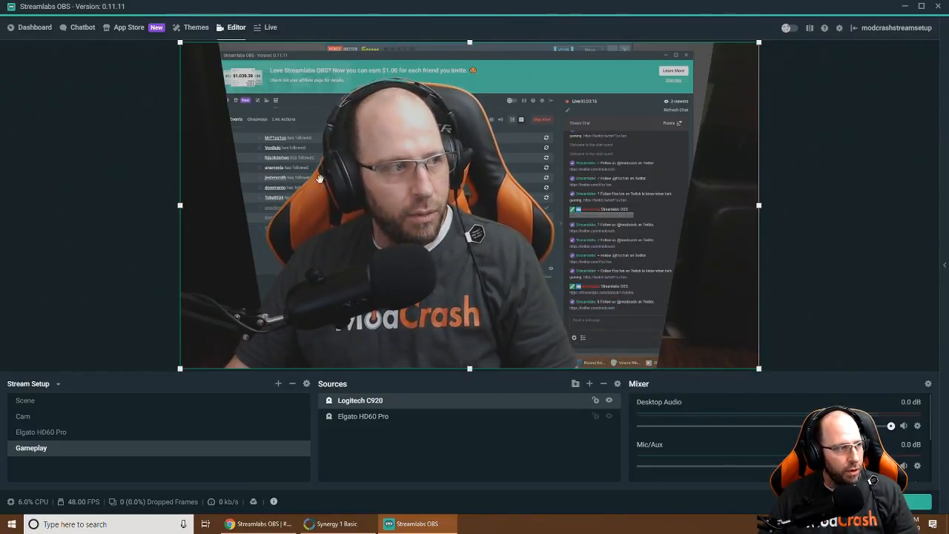
Crop the Logitech C920's left and right edges, scale it down, and drag it bottom-right
{"action": "right_click", "coordinate": [312, 171]}
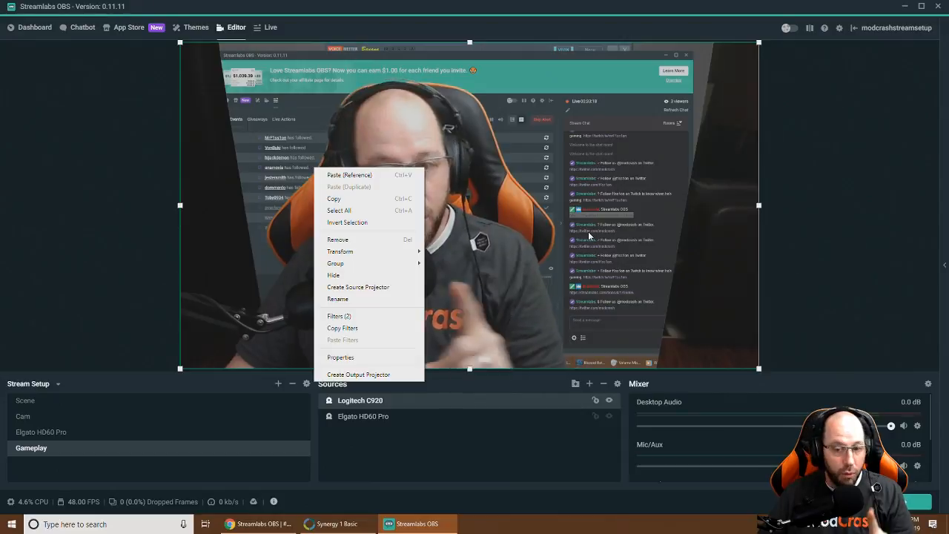
{"action": "left_click", "coordinate": [217, 184]}
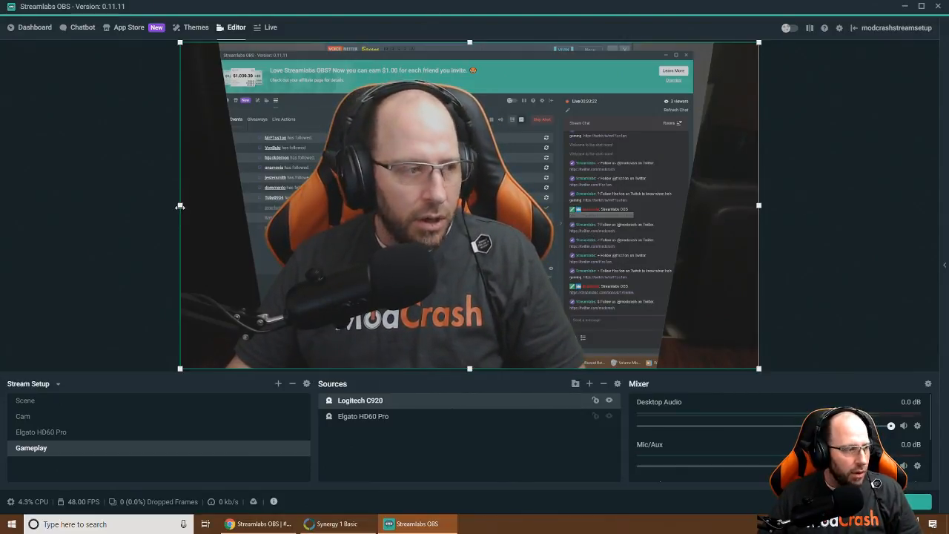
{"action": "left_click_drag", "start_coordinate": [180, 206], "coordinate": [262, 216]}
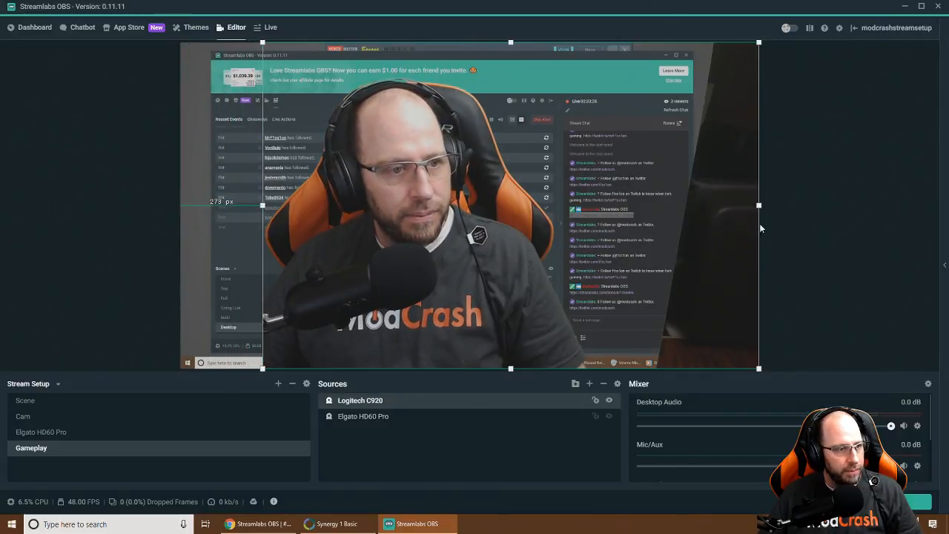
{"action": "left_click_drag", "start_coordinate": [759, 206], "coordinate": [654, 220]}
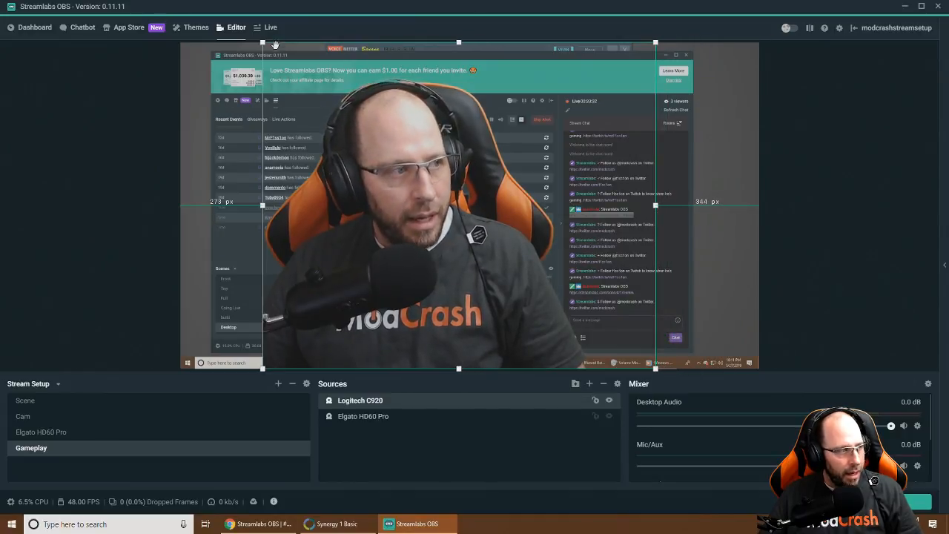
{"action": "left_click_drag", "start_coordinate": [262, 43], "coordinate": [543, 289]}
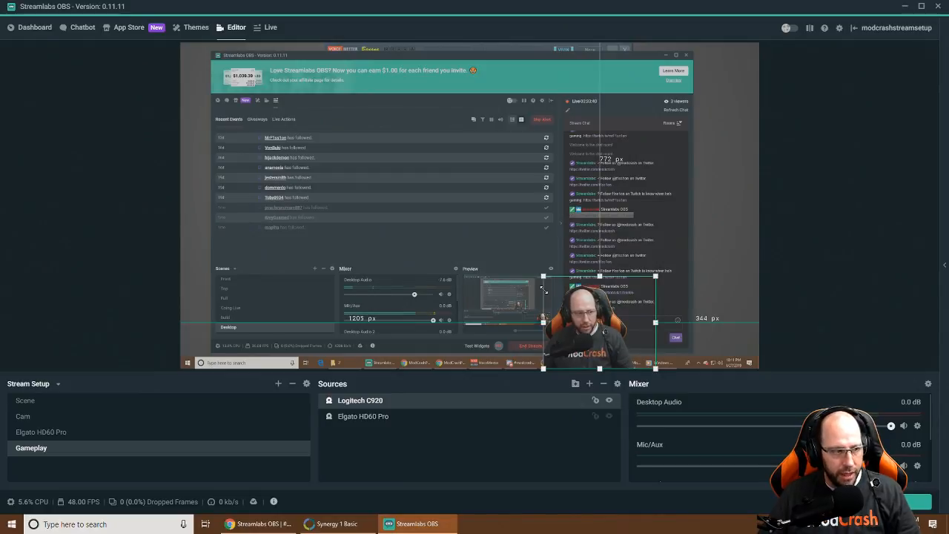
{"action": "left_click_drag", "start_coordinate": [619, 313], "coordinate": [687, 324]}
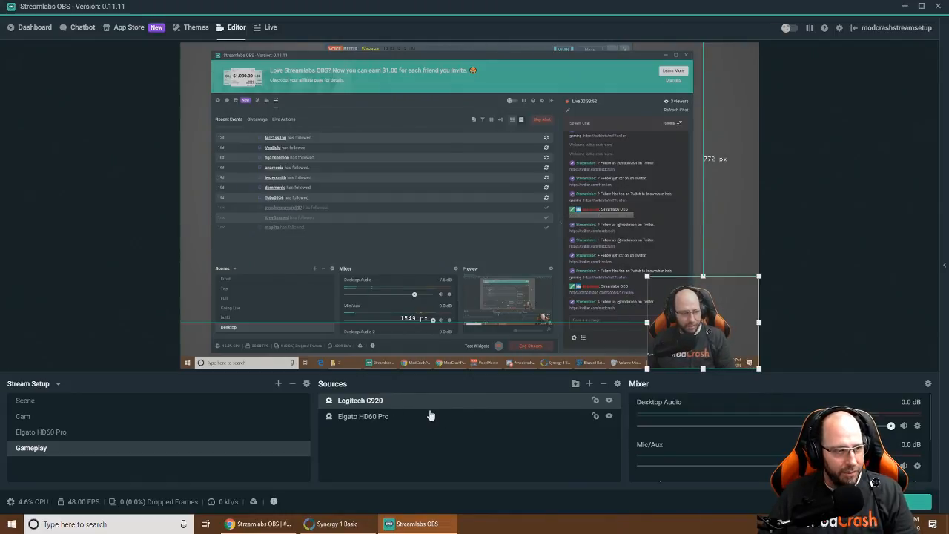
{"action": "right_click", "coordinate": [368, 402]}
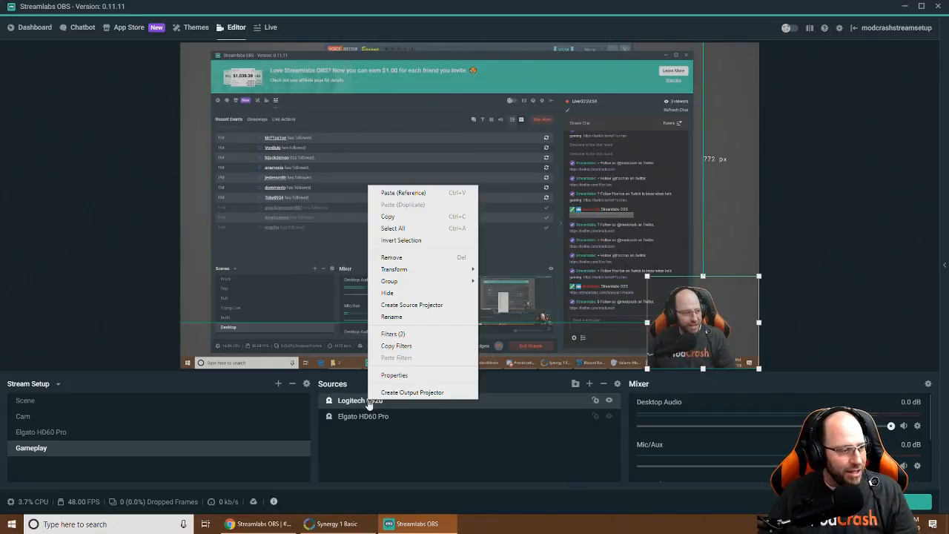
{"action": "left_click", "coordinate": [404, 378]}
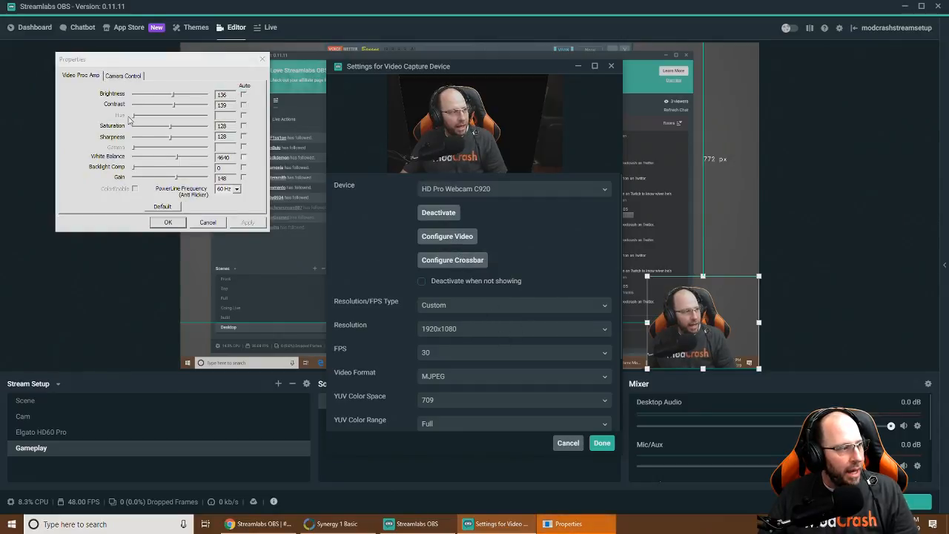
{"action": "left_click", "coordinate": [126, 75]}
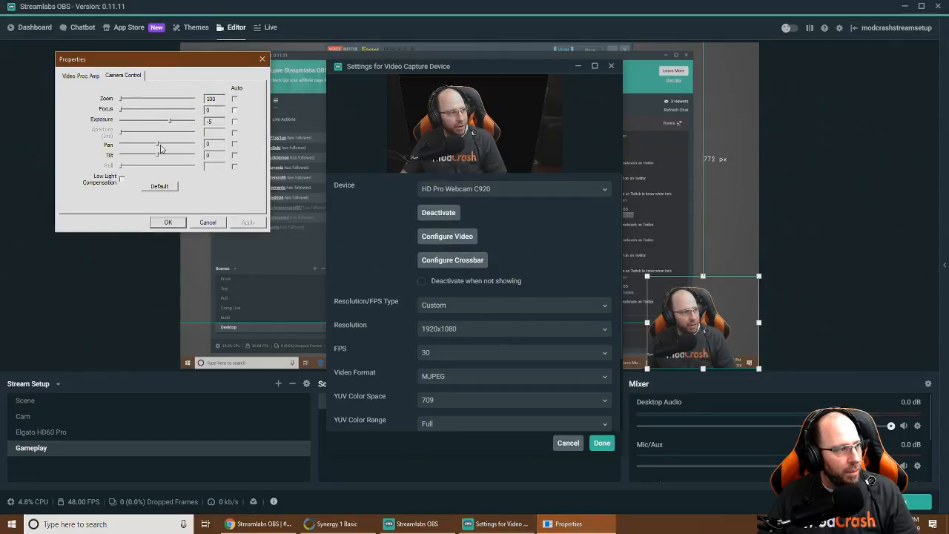
{"action": "left_click_drag", "start_coordinate": [158, 145], "coordinate": [170, 147]}
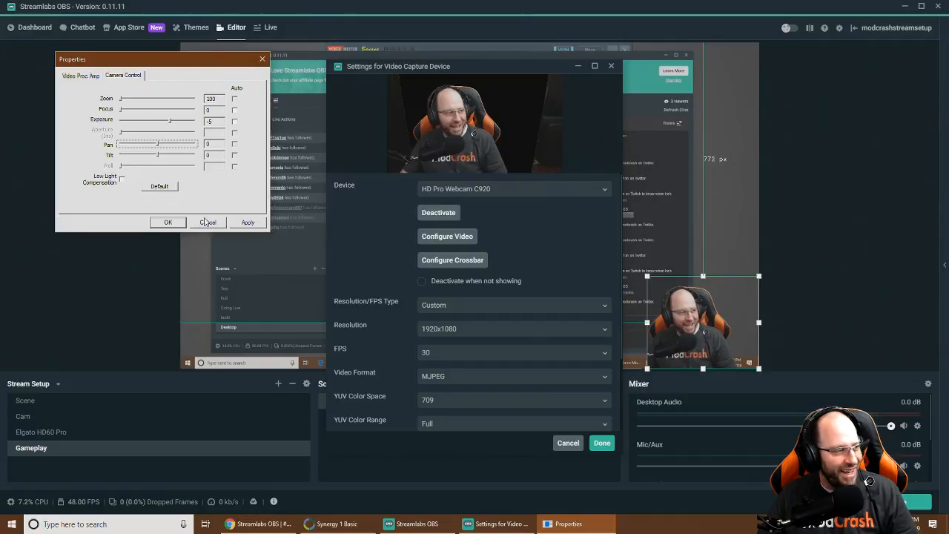
{"action": "left_click", "coordinate": [207, 223]}
{"action": "left_click", "coordinate": [567, 442]}
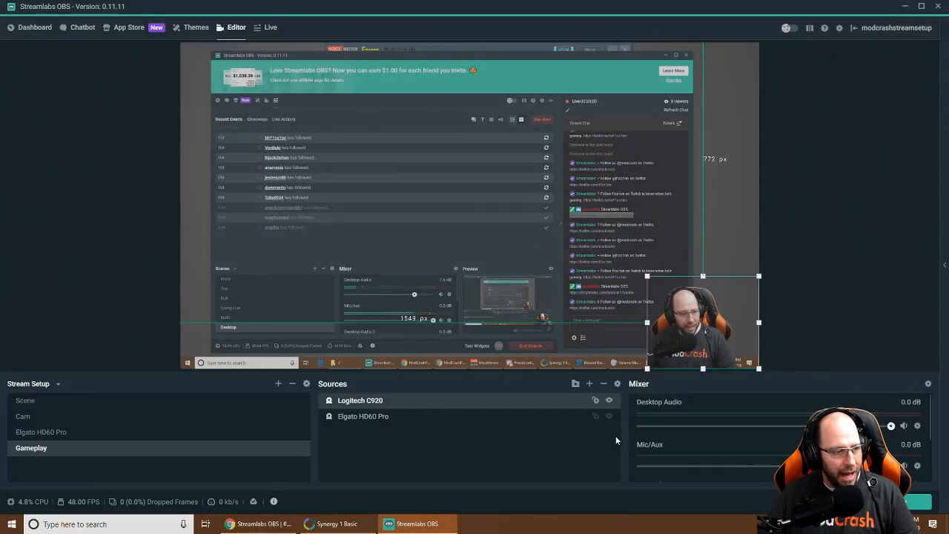
{"action": "scroll", "coordinate": [712, 442], "scroll_direction": "down", "scroll_amount": 3}
{"action": "scroll", "coordinate": [710, 438], "scroll_direction": "up", "scroll_amount": 2}
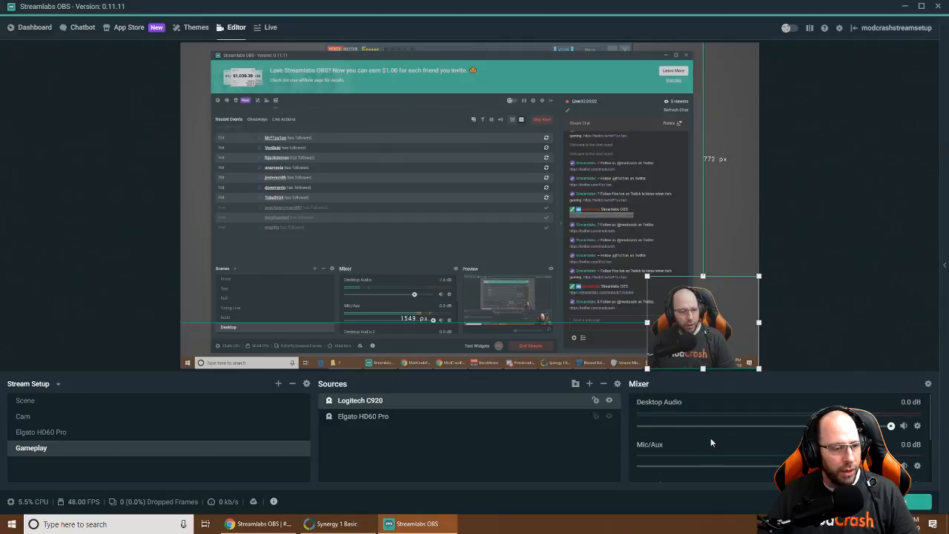
{"action": "scroll", "coordinate": [699, 430], "scroll_direction": "down", "scroll_amount": 2}
{"action": "scroll", "coordinate": [723, 466], "scroll_direction": "up", "scroll_amount": 2}
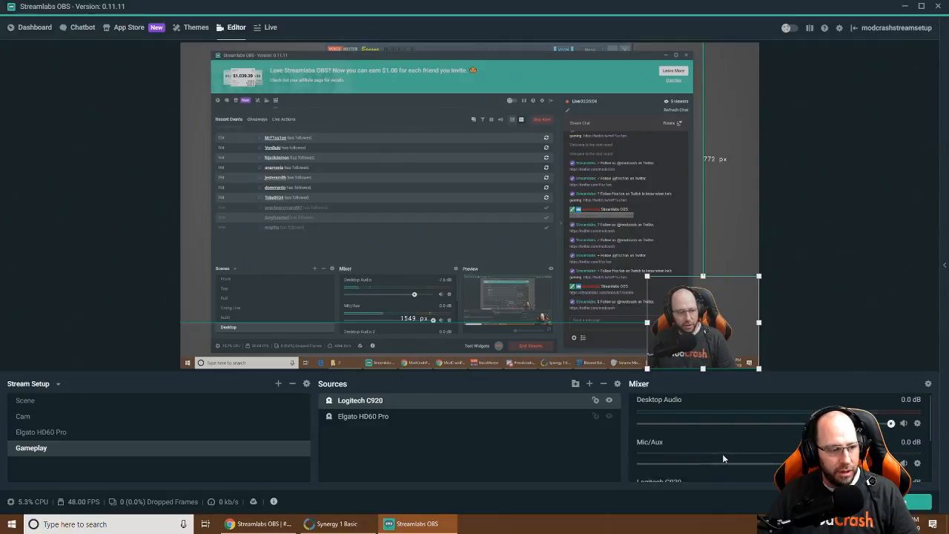
{"action": "scroll", "coordinate": [704, 426], "scroll_direction": "down", "scroll_amount": 2}
{"action": "scroll", "coordinate": [706, 432], "scroll_direction": "up", "scroll_amount": 2}
{"action": "scroll", "coordinate": [704, 422], "scroll_direction": "down", "scroll_amount": 2}
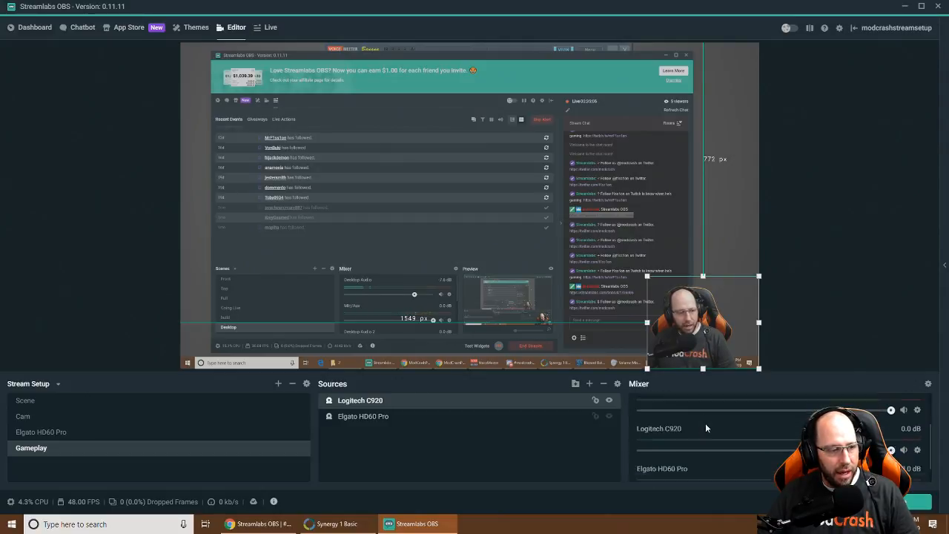
{"action": "scroll", "coordinate": [708, 429], "scroll_direction": "up", "scroll_amount": 2}
{"action": "scroll", "coordinate": [713, 434], "scroll_direction": "down", "scroll_amount": 2}
{"action": "scroll", "coordinate": [711, 434], "scroll_direction": "up", "scroll_amount": 2}
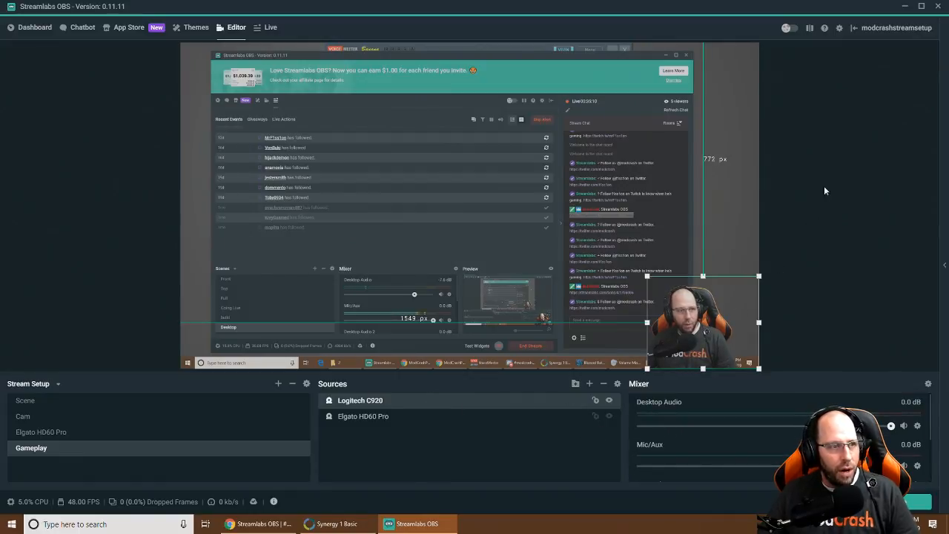
Open Settings on the Output page and switch Output Mode to Advanced (x264, 1280x720, CBR 3000)
{"action": "left_click", "coordinate": [838, 28]}
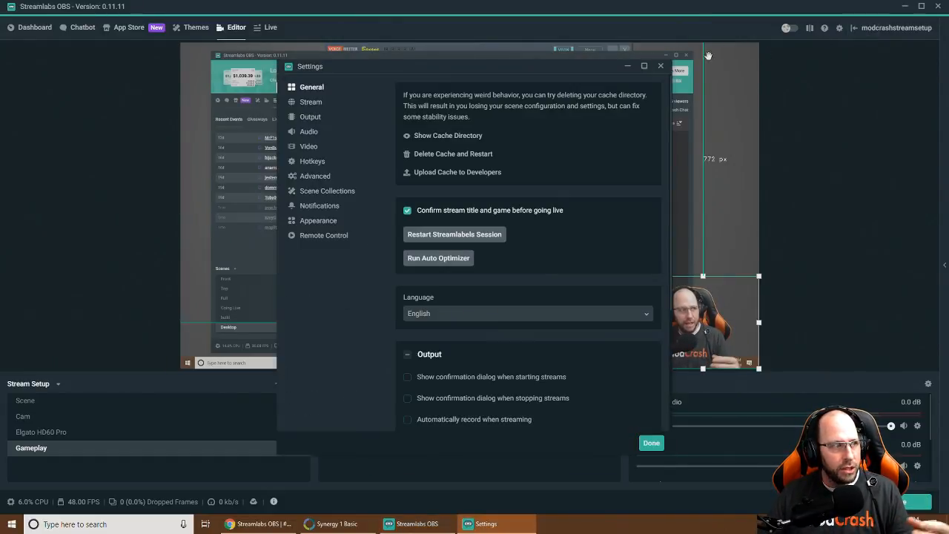
{"action": "left_click", "coordinate": [312, 102]}
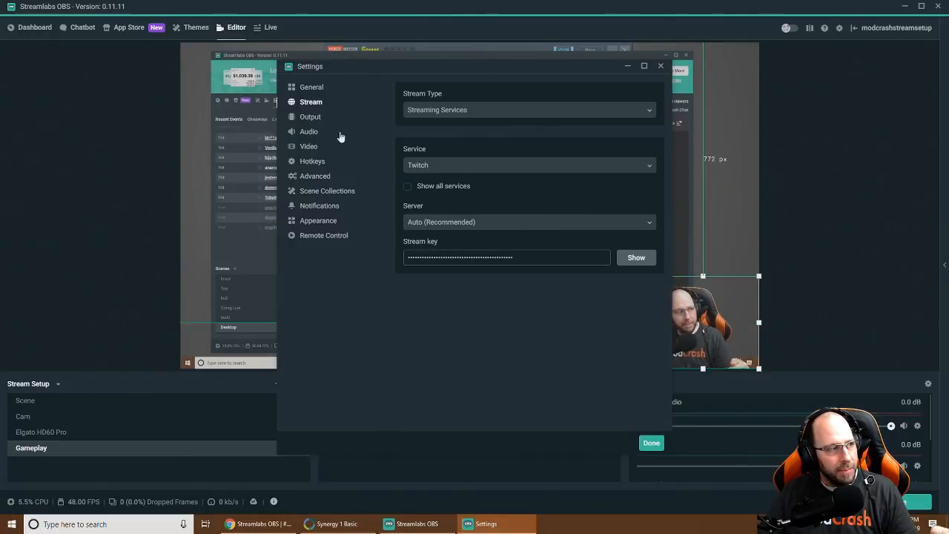
{"action": "left_click", "coordinate": [314, 120]}
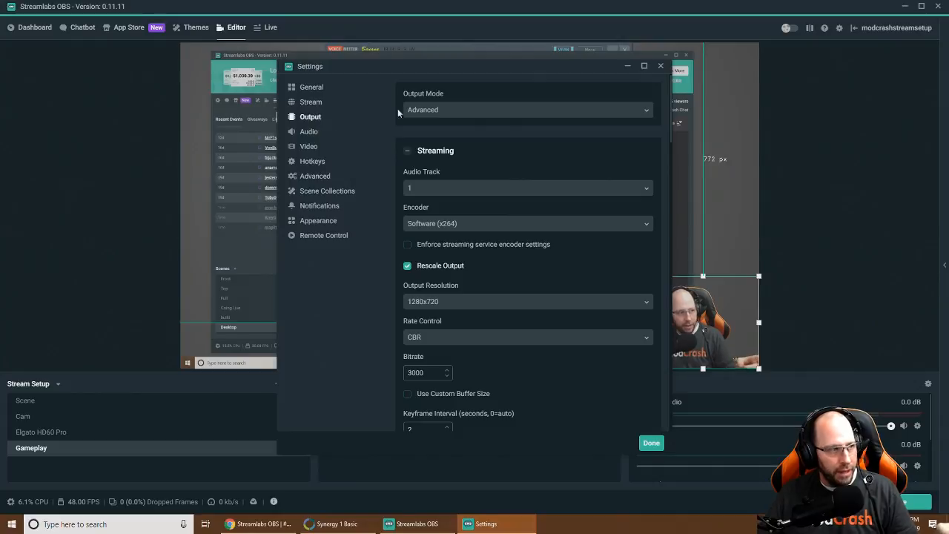
{"action": "left_click_drag", "start_coordinate": [473, 64], "coordinate": [569, 56]}
{"action": "left_click", "coordinate": [550, 101]}
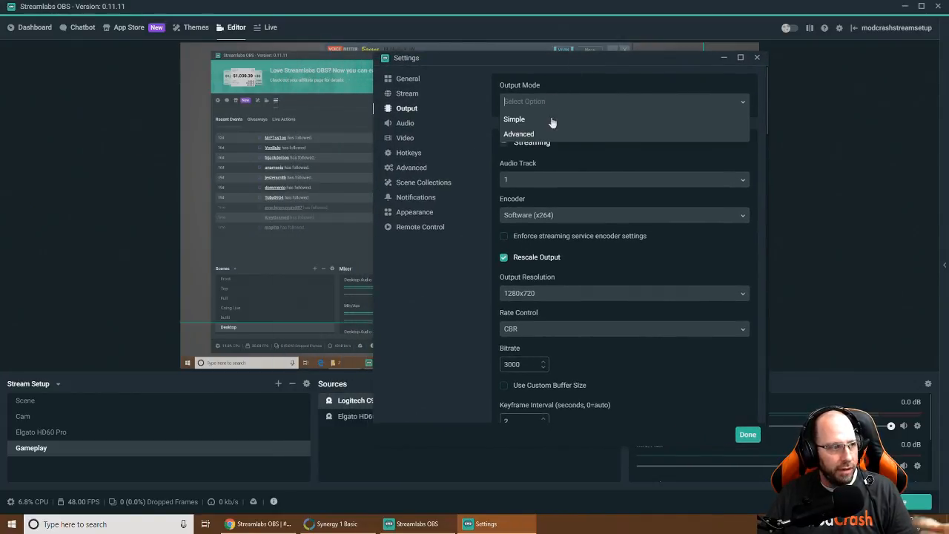
{"action": "left_click", "coordinate": [518, 133]}
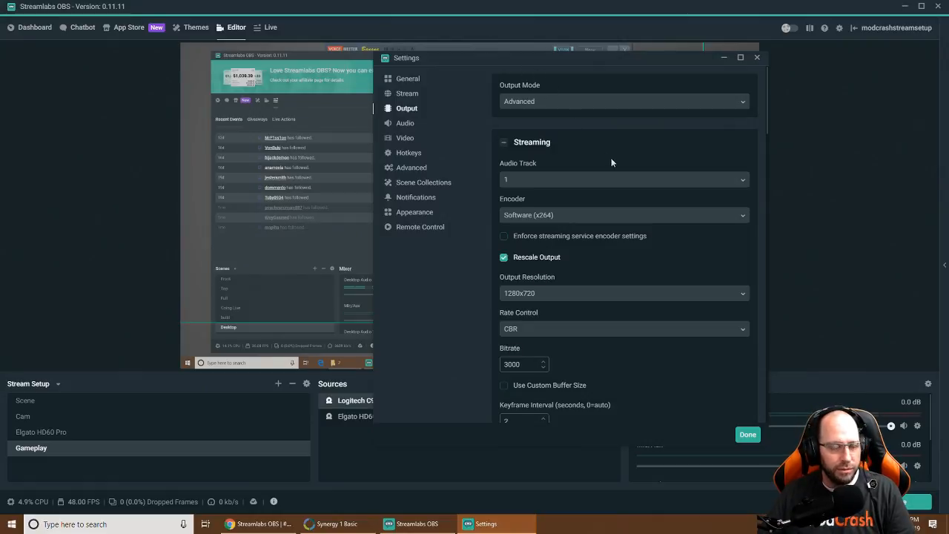
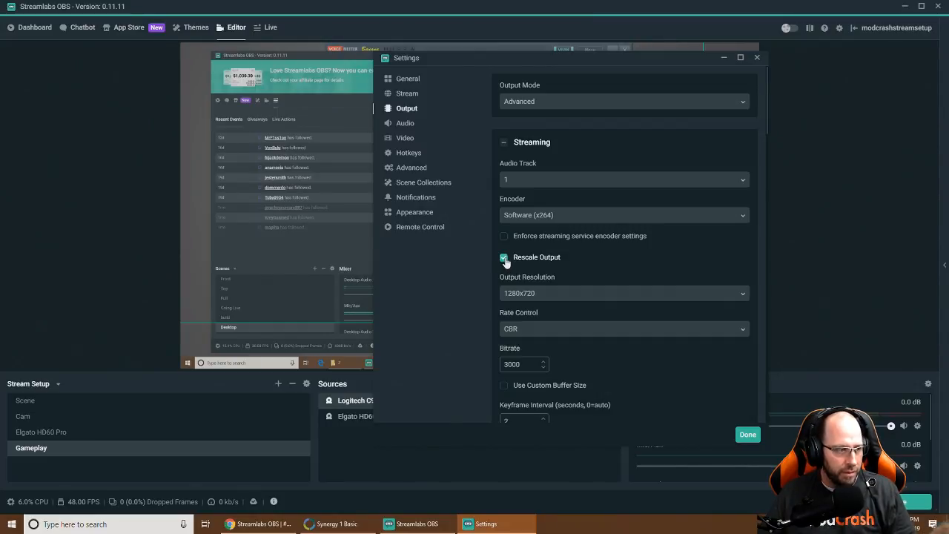
Turn off streaming Rescale Output and keep Software (x264) as the streaming encoder
{"action": "left_click", "coordinate": [504, 258]}
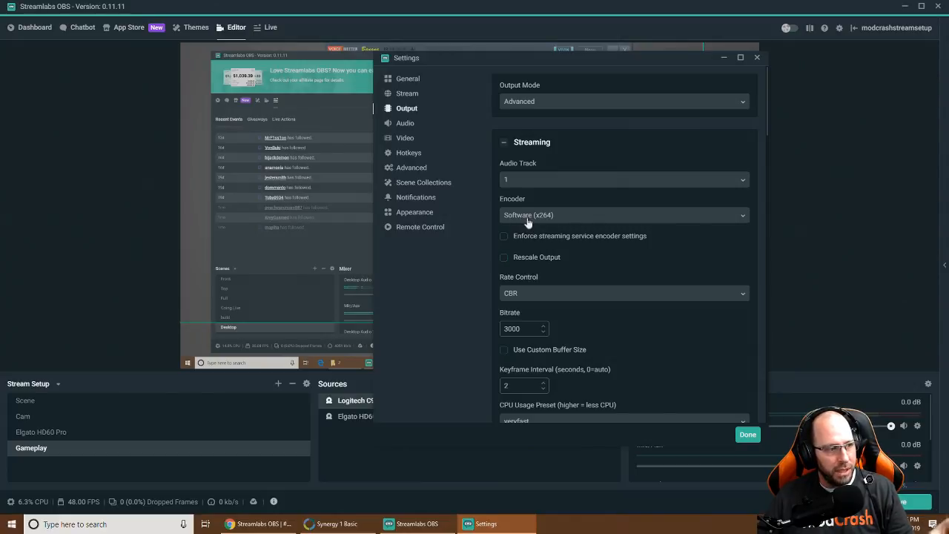
{"action": "left_click", "coordinate": [568, 219]}
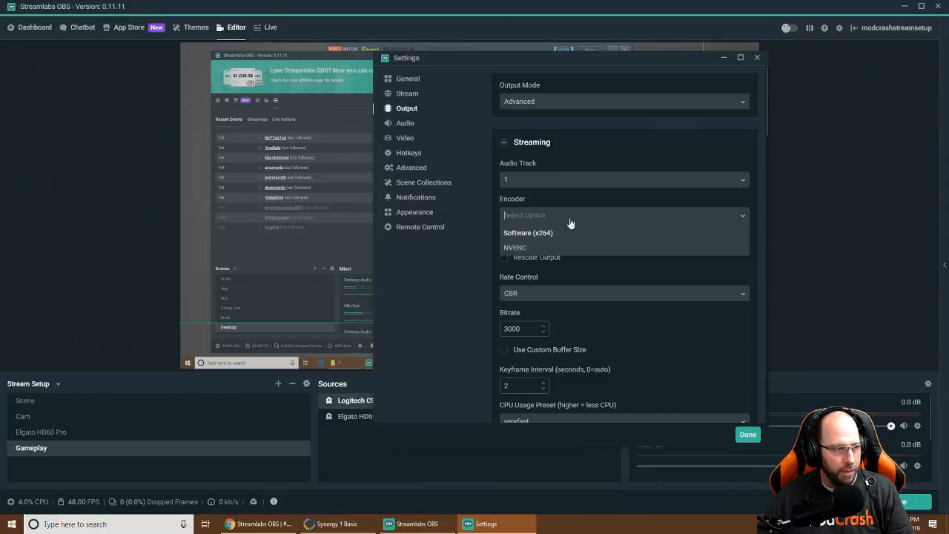
{"action": "left_click", "coordinate": [532, 235]}
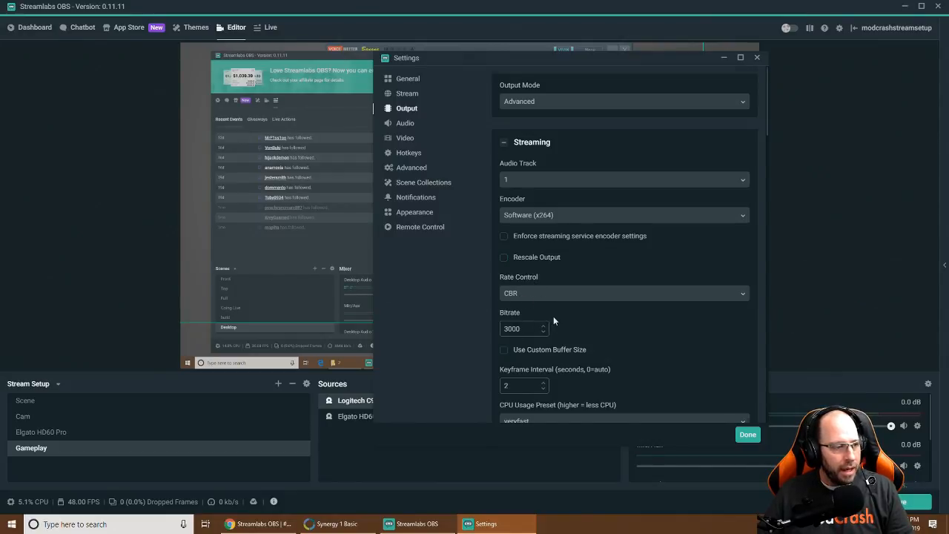
{"action": "scroll", "coordinate": [552, 319], "scroll_direction": "down", "scroll_amount": 1}
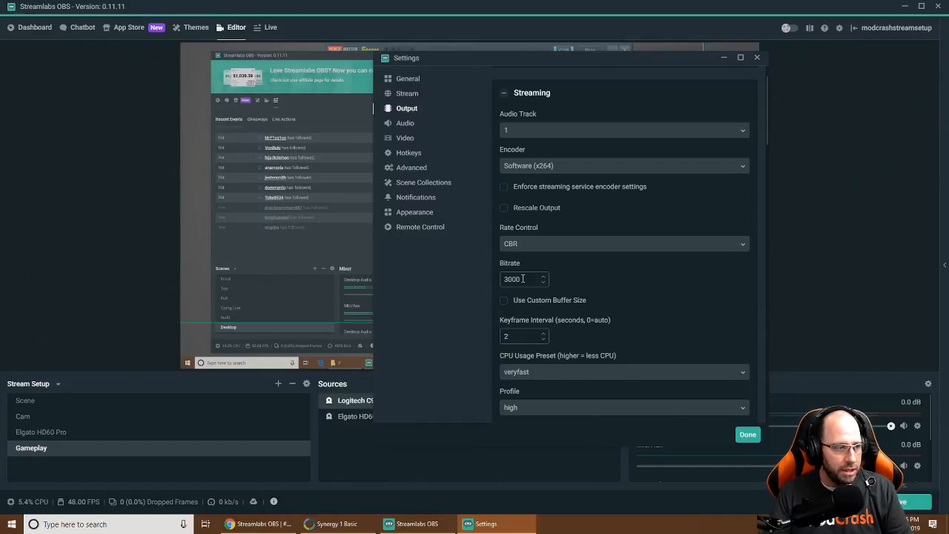
{"action": "left_click_drag", "start_coordinate": [522, 278], "coordinate": [502, 277]}
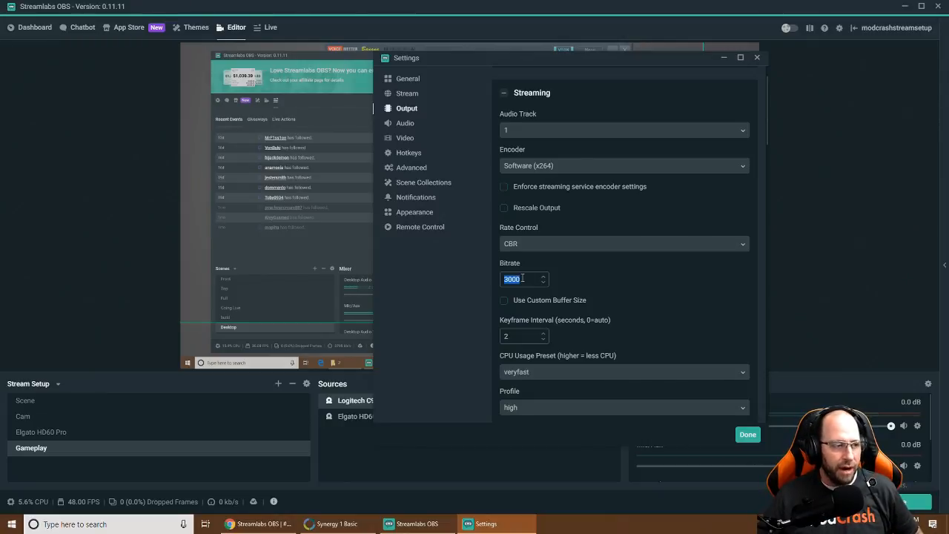
{"action": "scroll", "coordinate": [600, 282], "scroll_direction": "down", "scroll_amount": 1}
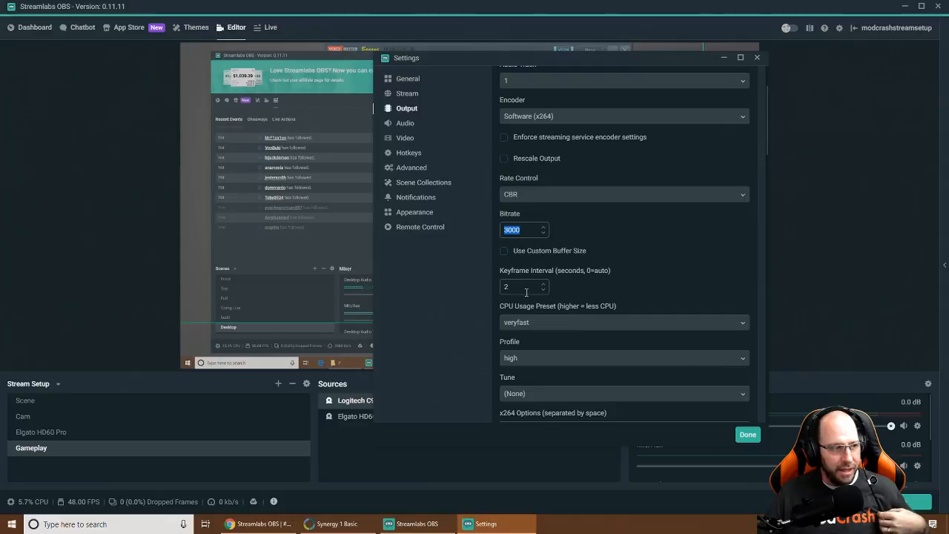
Change the streaming CPU Usage Preset from veryfast to faster
{"action": "left_click", "coordinate": [601, 322]}
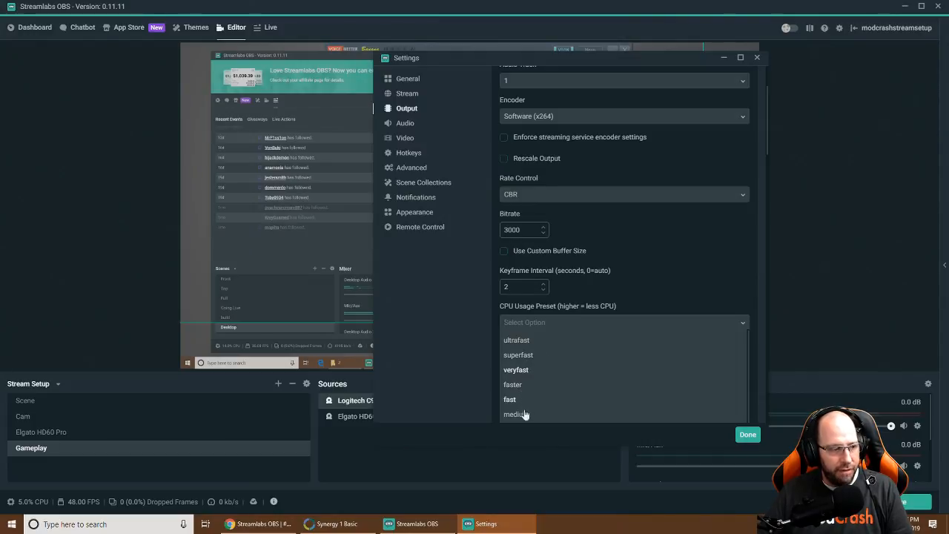
{"action": "scroll", "coordinate": [529, 402], "scroll_direction": "down", "scroll_amount": 5}
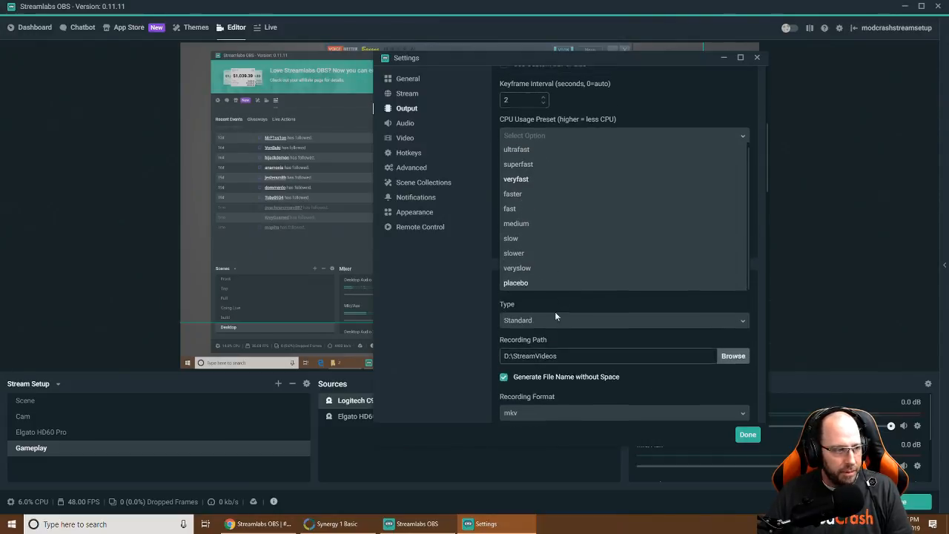
{"action": "scroll", "coordinate": [557, 316], "scroll_direction": "up", "scroll_amount": 2}
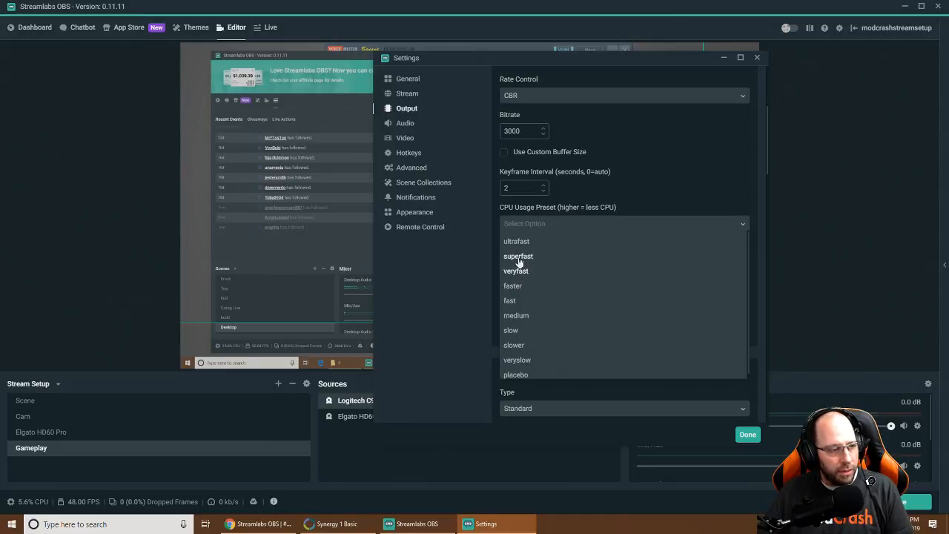
{"action": "left_click", "coordinate": [512, 287]}
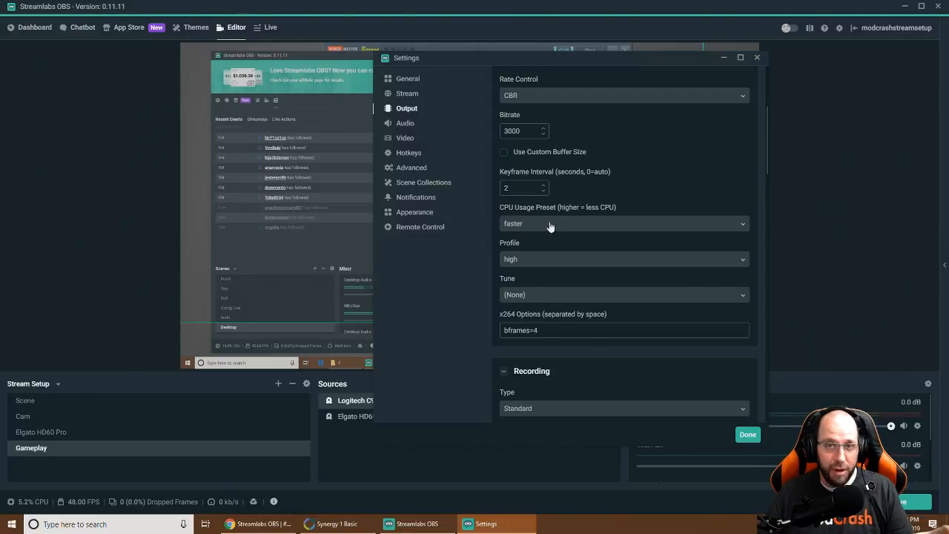
Switch the streaming encoder profile from high to main, leaving Tune at (None)
{"action": "left_click", "coordinate": [523, 259]}
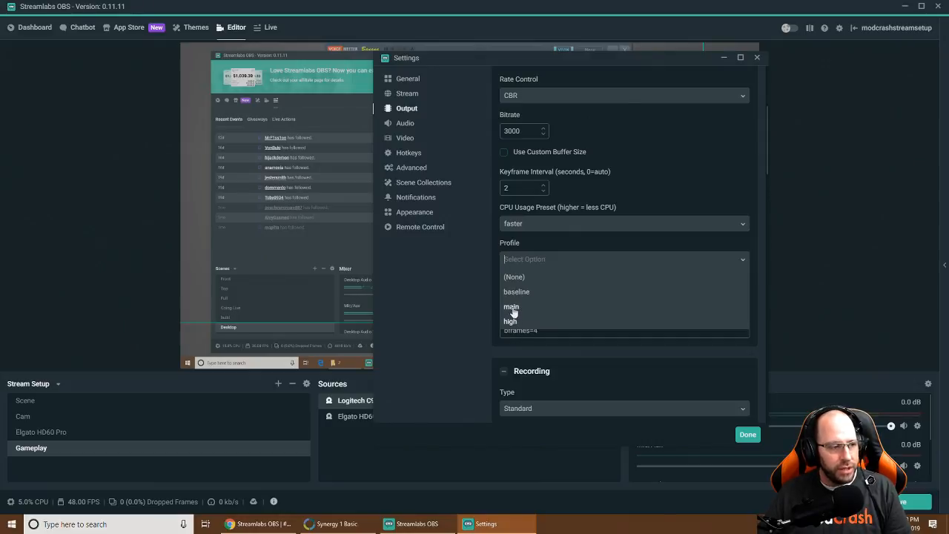
{"action": "left_click", "coordinate": [512, 307]}
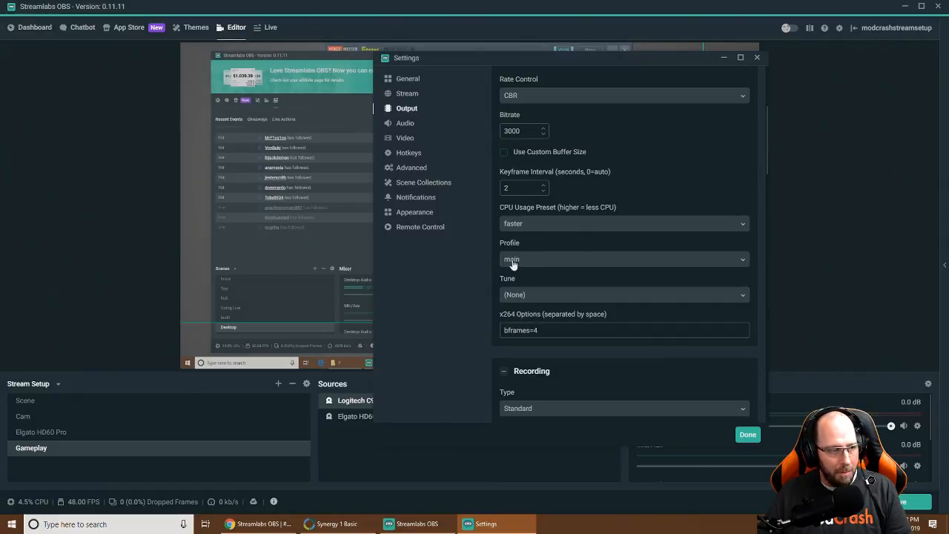
{"action": "left_click", "coordinate": [531, 295]}
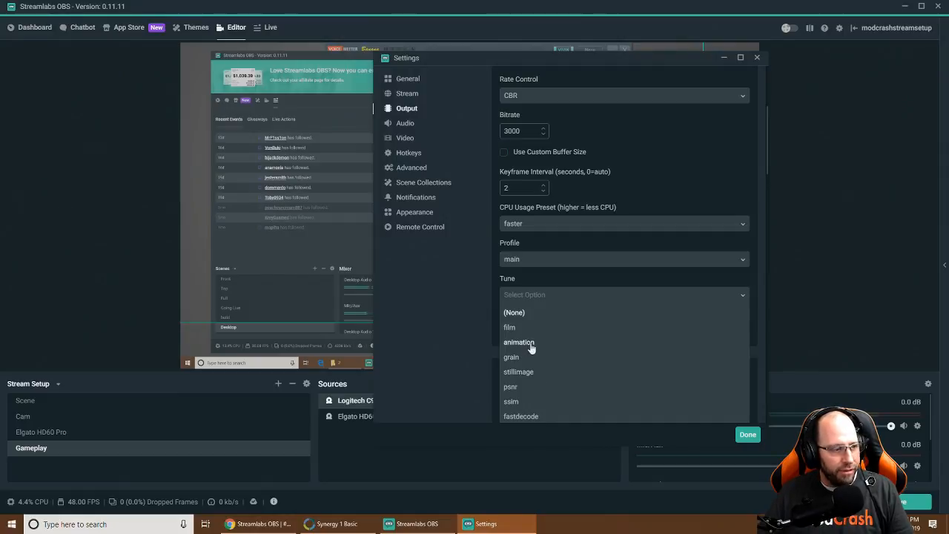
{"action": "left_click", "coordinate": [514, 312]}
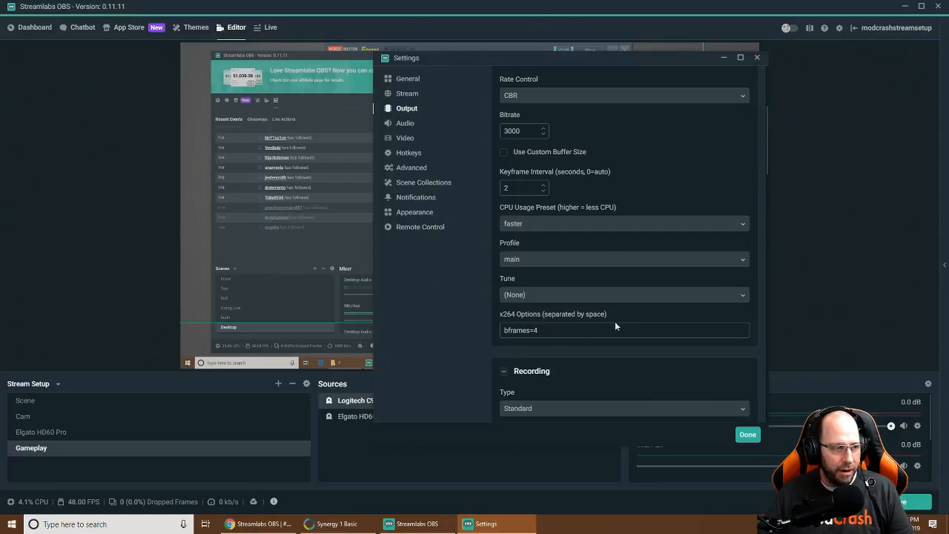
{"action": "scroll", "coordinate": [519, 326], "scroll_direction": "down", "scroll_amount": 2}
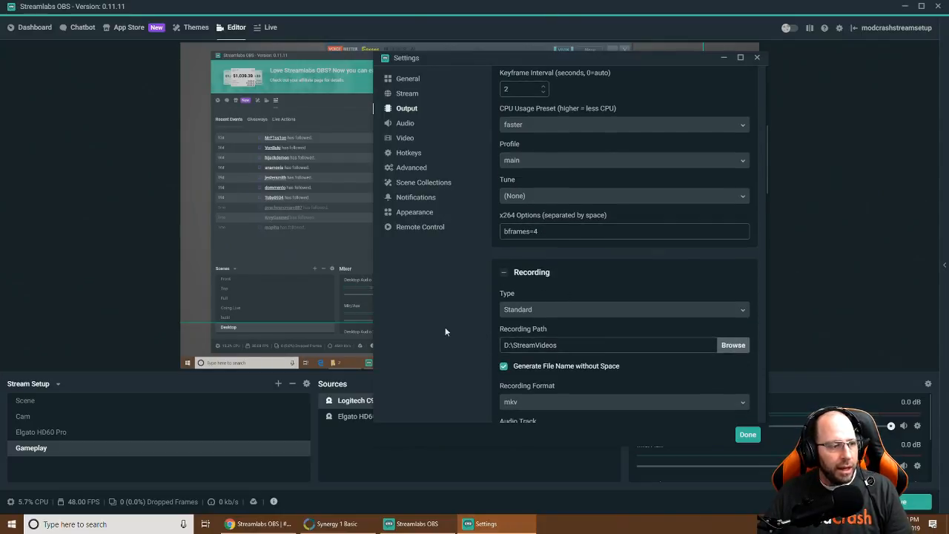
{"action": "scroll", "coordinate": [596, 284], "scroll_direction": "down", "scroll_amount": 2}
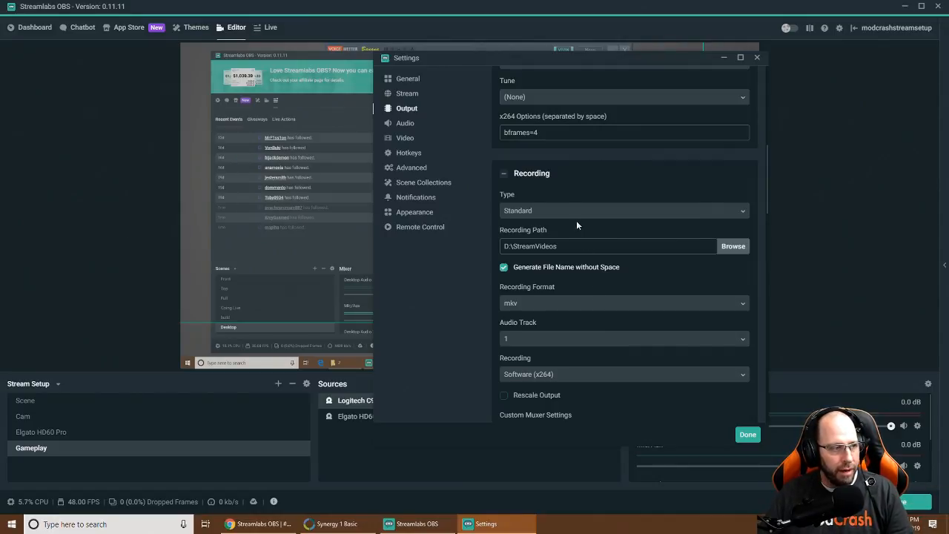
{"action": "left_click", "coordinate": [556, 213]}
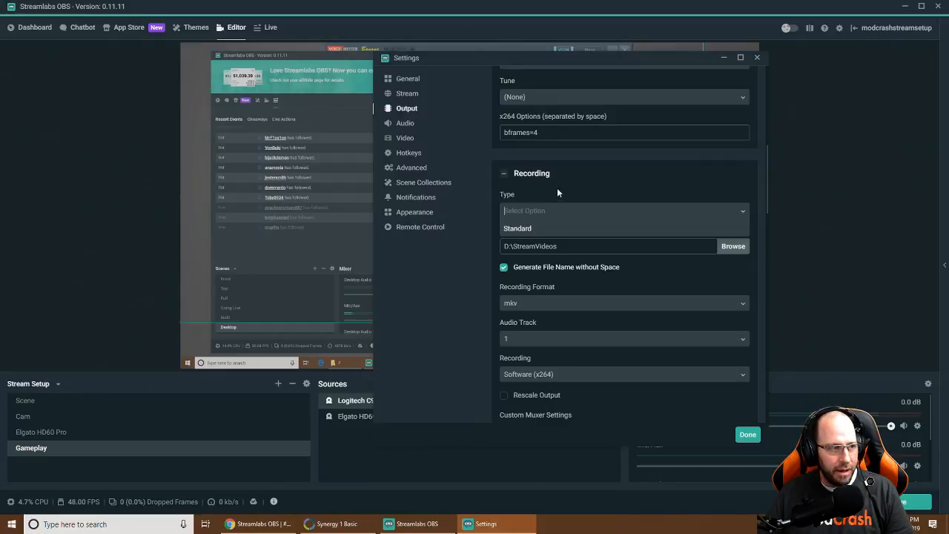
{"action": "left_click", "coordinate": [528, 229]}
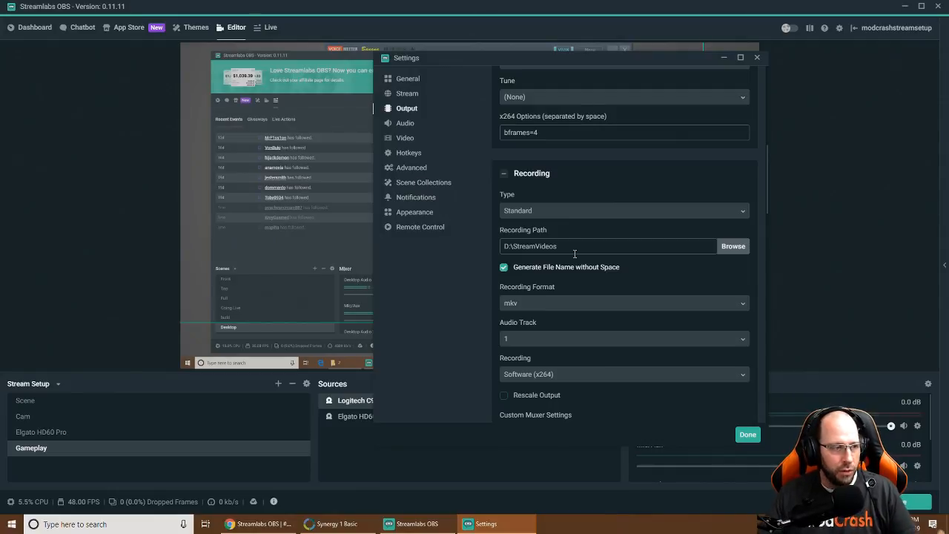
Keep mkv as the recording format and audio track 1 for recording
{"action": "left_click", "coordinate": [531, 303]}
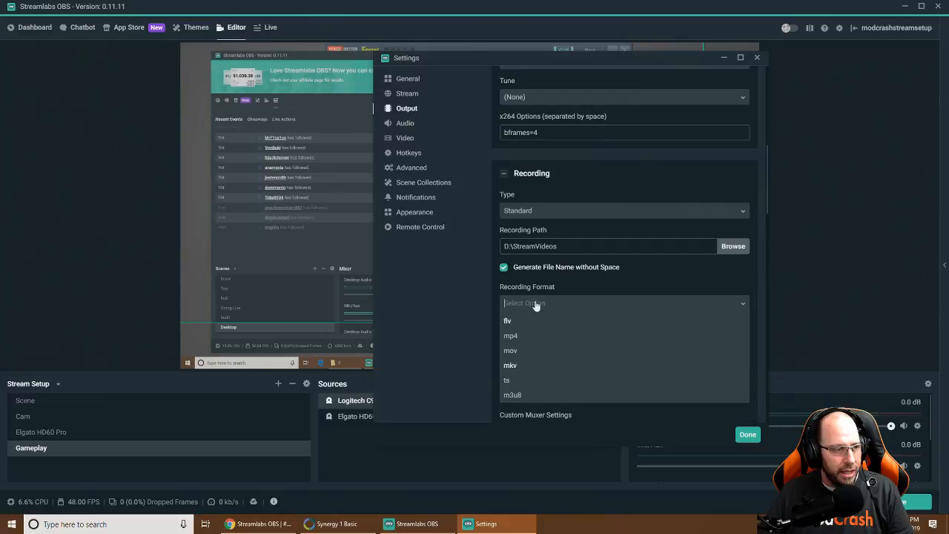
{"action": "left_click", "coordinate": [513, 366]}
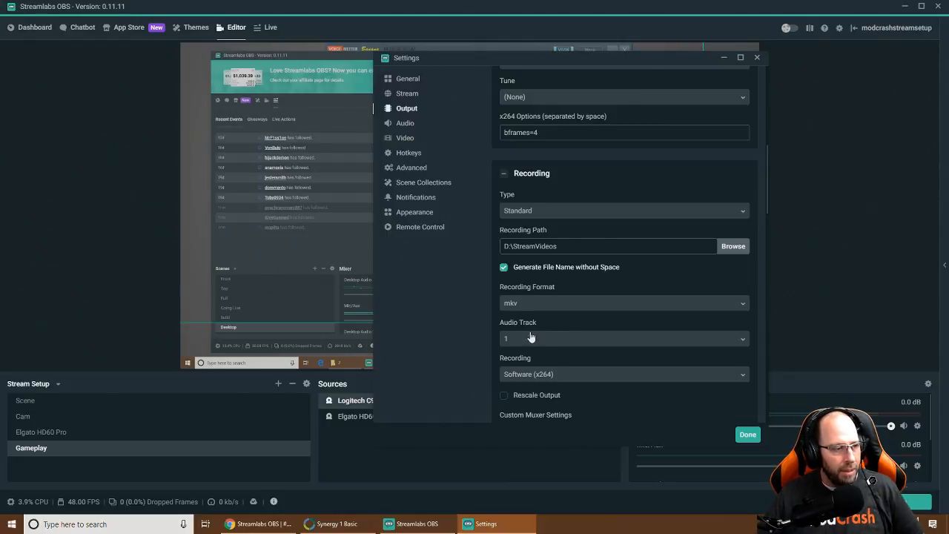
{"action": "left_click", "coordinate": [524, 339]}
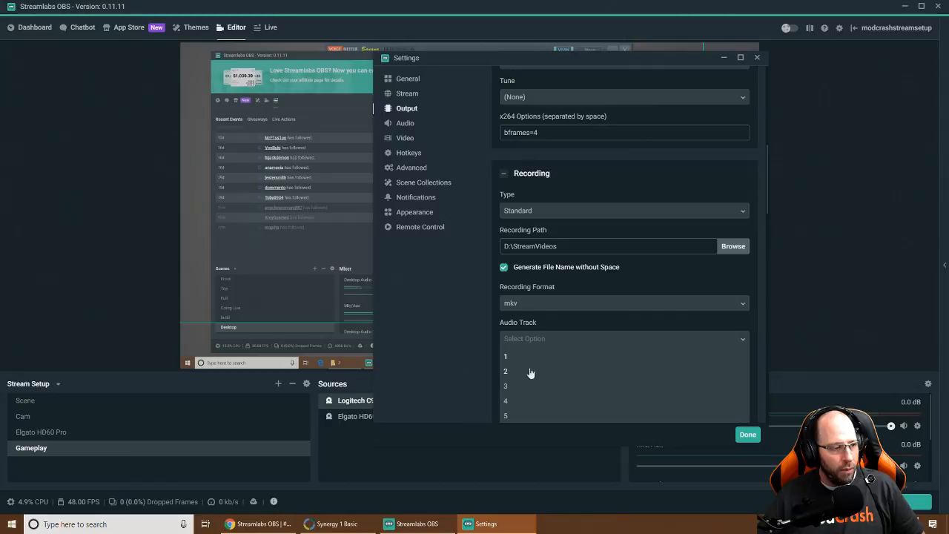
{"action": "left_click", "coordinate": [550, 321]}
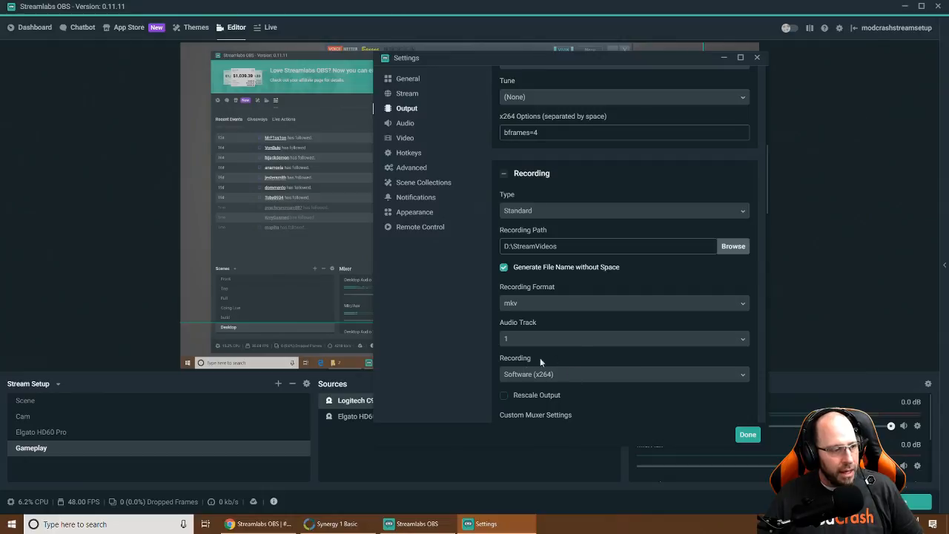
Scroll through the Recording section to check its CBR 20000 bitrate
{"action": "scroll", "coordinate": [570, 380], "scroll_direction": "down", "scroll_amount": 1}
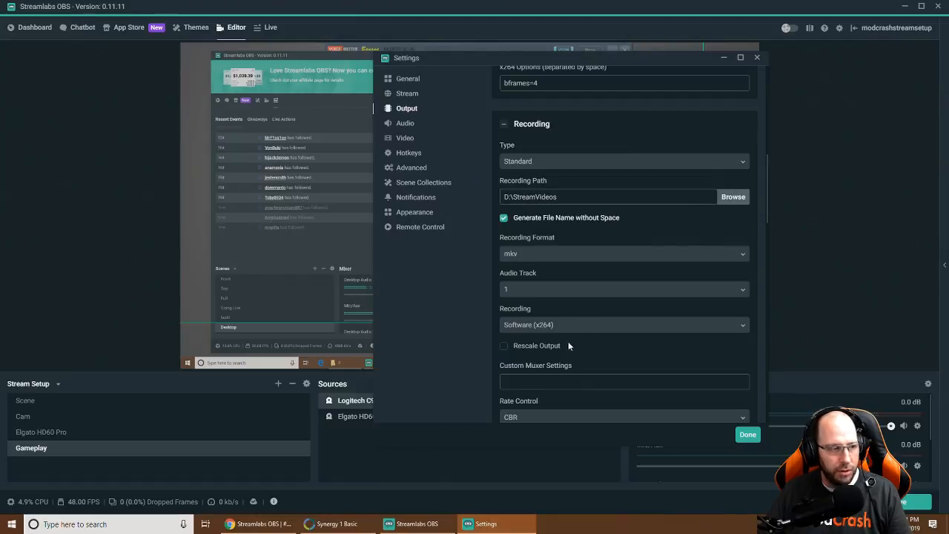
{"action": "scroll", "coordinate": [574, 345], "scroll_direction": "down", "scroll_amount": 1}
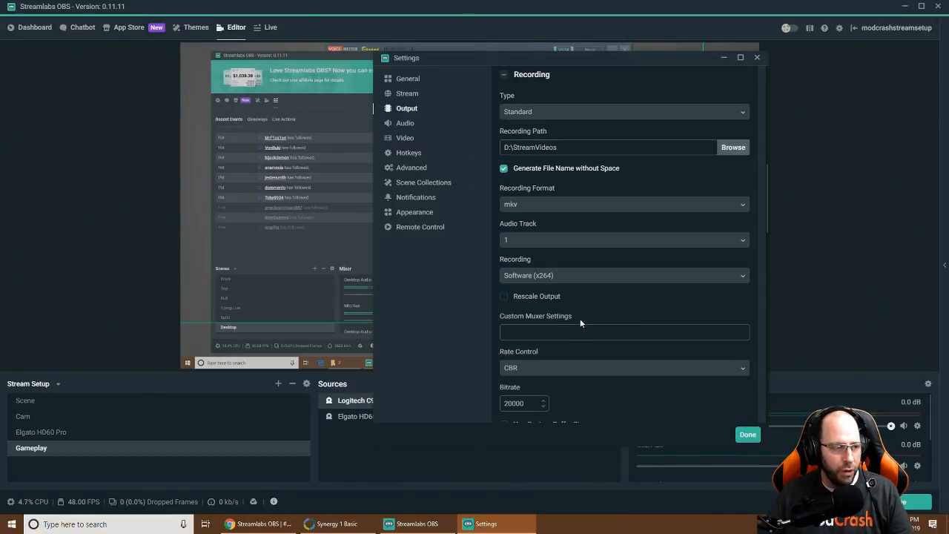
{"action": "scroll", "coordinate": [591, 323], "scroll_direction": "up", "scroll_amount": 6}
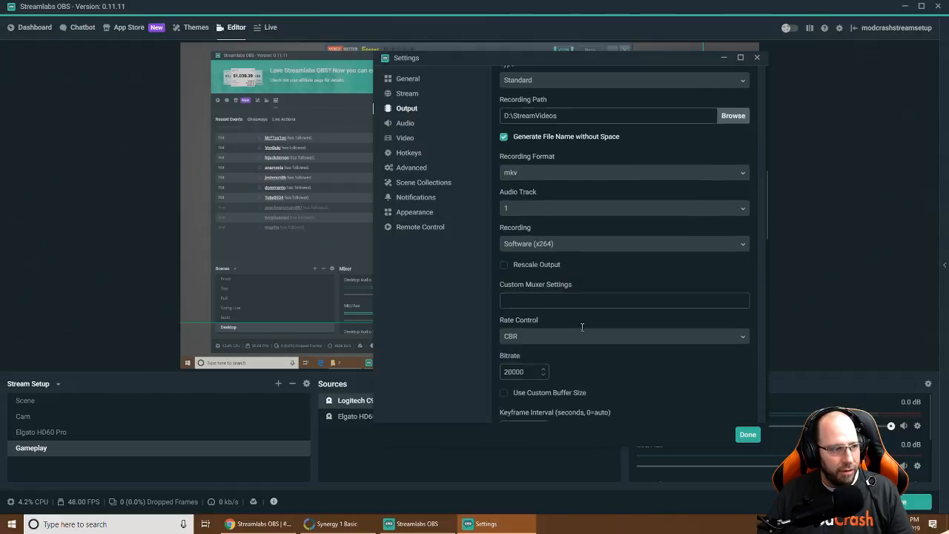
{"action": "scroll", "coordinate": [614, 293], "scroll_direction": "up", "scroll_amount": 3}
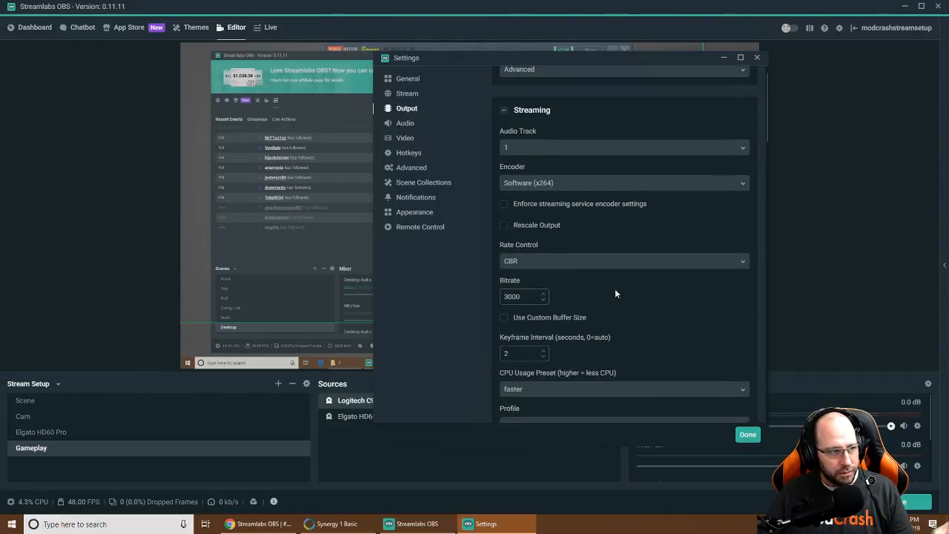
{"action": "scroll", "coordinate": [614, 291], "scroll_direction": "down", "scroll_amount": 4}
{"action": "scroll", "coordinate": [613, 295], "scroll_direction": "down", "scroll_amount": 5}
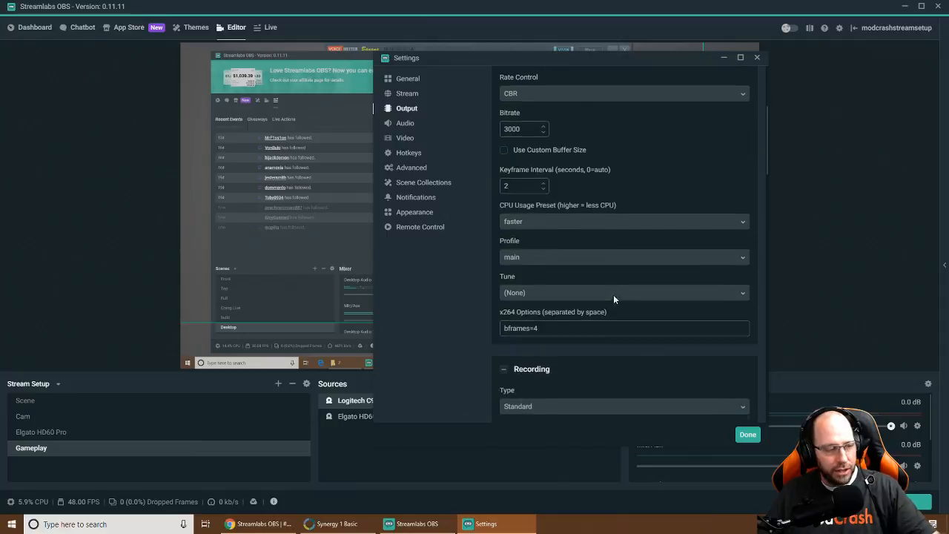
{"action": "scroll", "coordinate": [612, 308], "scroll_direction": "down", "scroll_amount": 1}
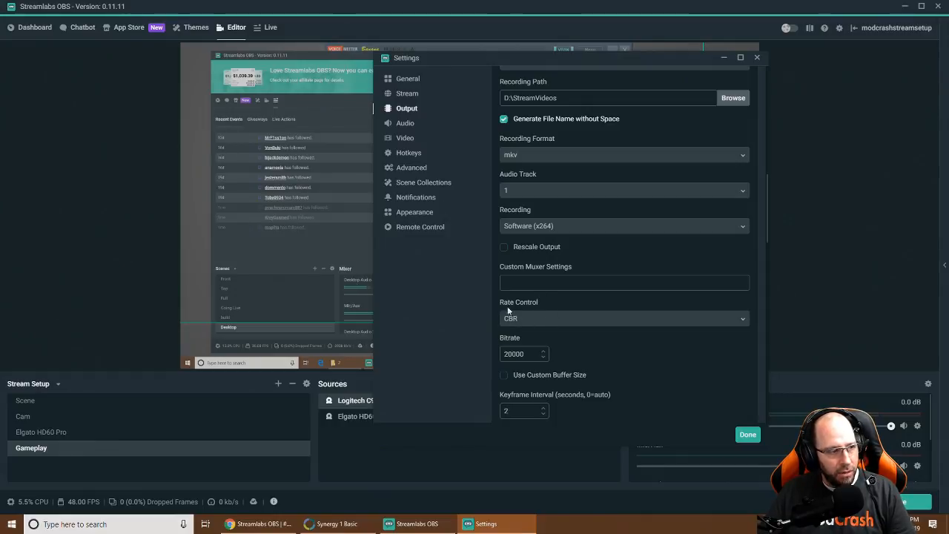
Review the 20000 recording bitrate, encoder and audio track settings, then go to Audio settings
{"action": "double_click", "coordinate": [509, 355]}
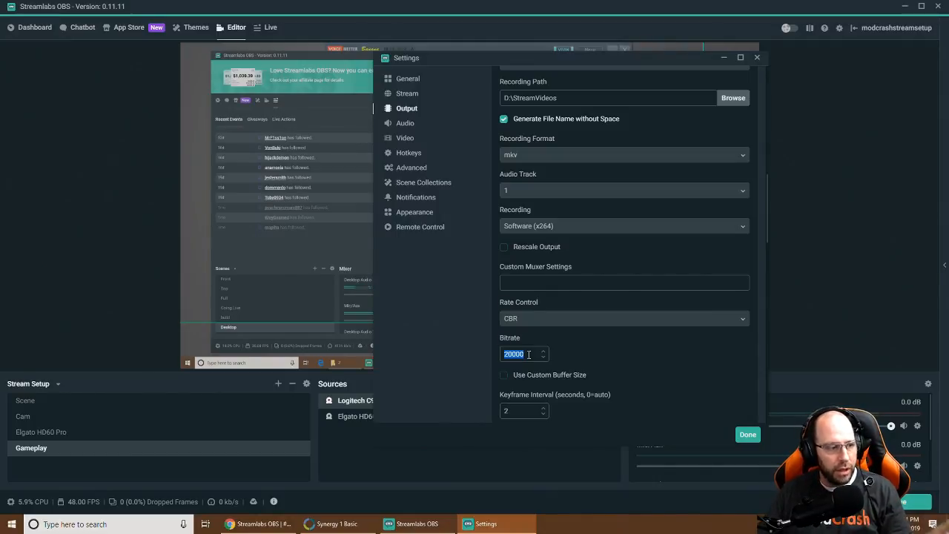
{"action": "scroll", "coordinate": [607, 329], "scroll_direction": "down", "scroll_amount": 1}
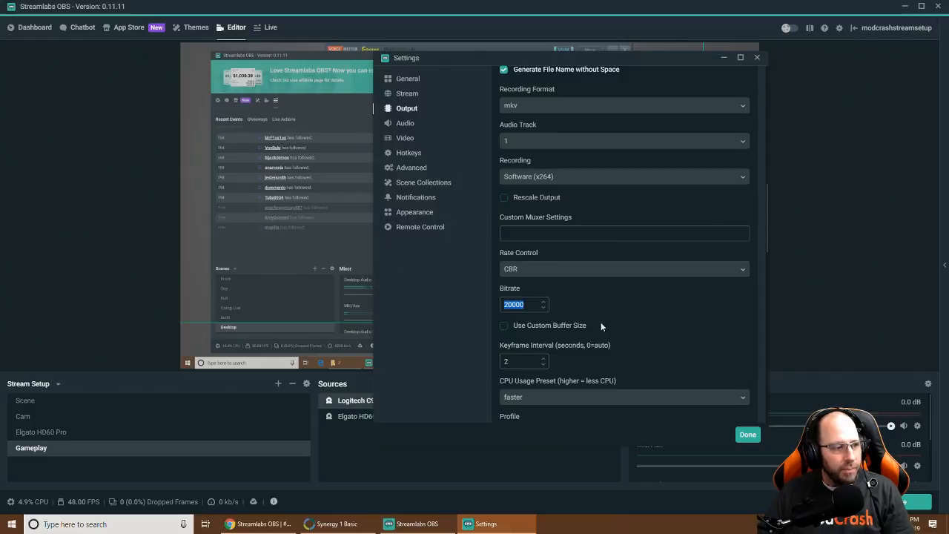
{"action": "scroll", "coordinate": [602, 321], "scroll_direction": "down", "scroll_amount": 1}
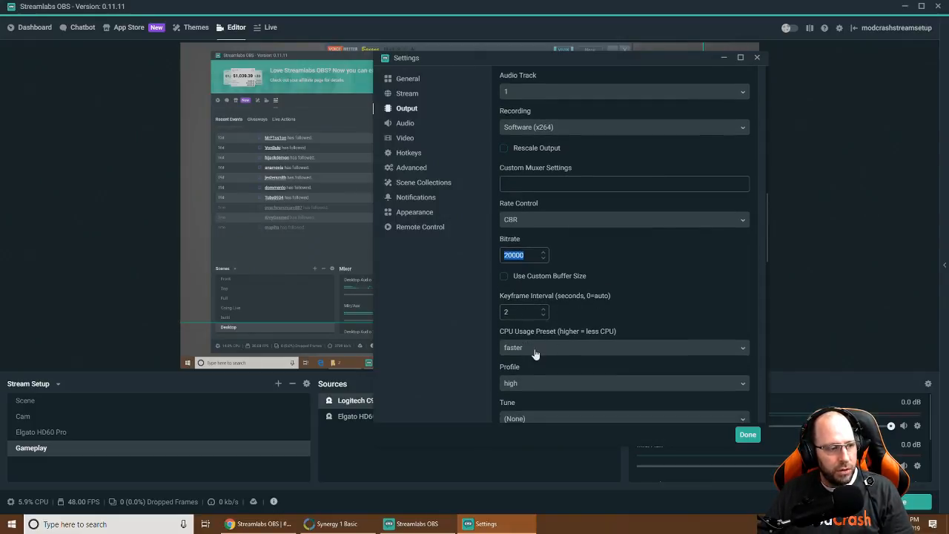
{"action": "scroll", "coordinate": [552, 356], "scroll_direction": "down", "scroll_amount": 1}
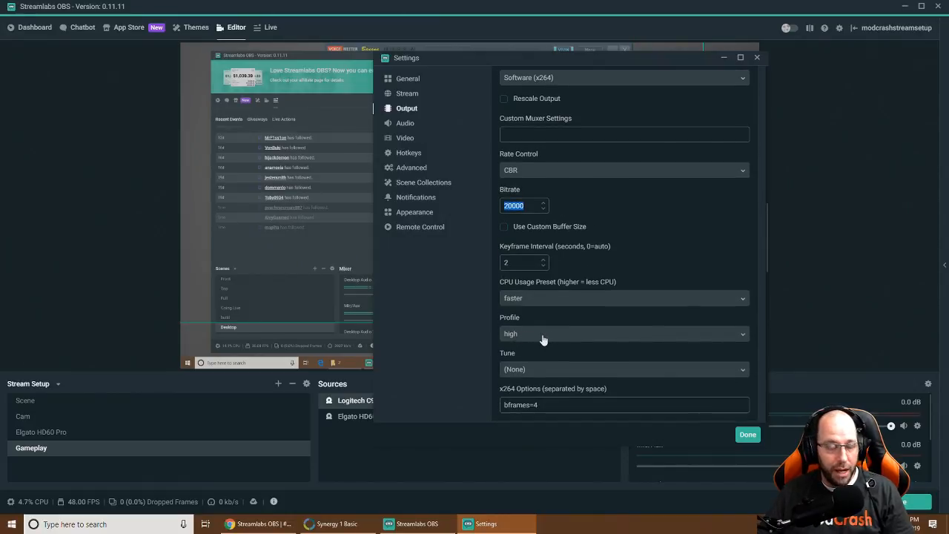
{"action": "scroll", "coordinate": [563, 335], "scroll_direction": "down", "scroll_amount": 1}
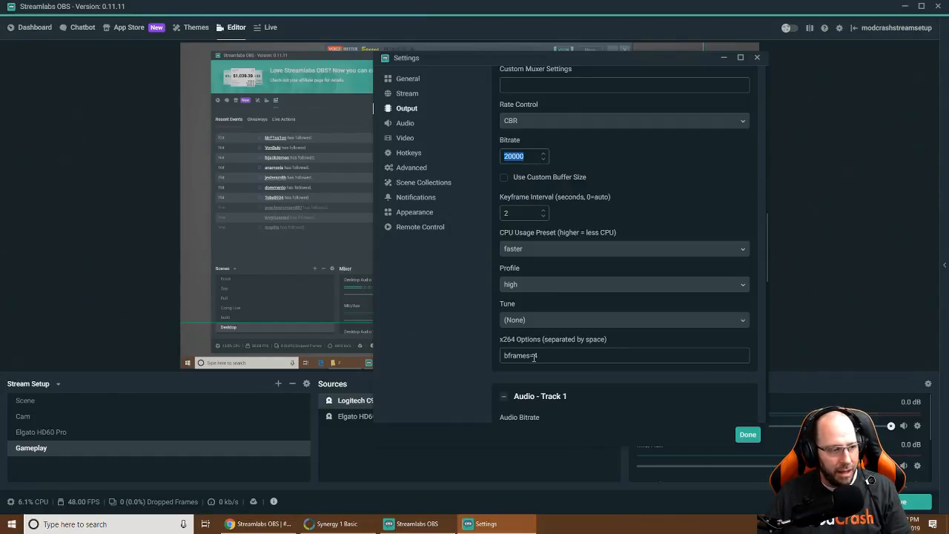
{"action": "scroll", "coordinate": [565, 347], "scroll_direction": "down", "scroll_amount": 5}
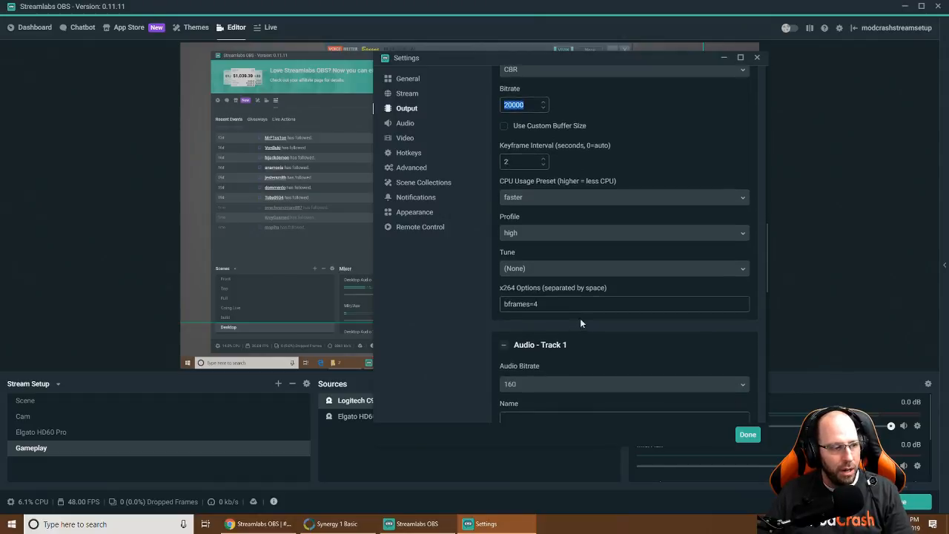
{"action": "scroll", "coordinate": [565, 200], "scroll_direction": "down", "scroll_amount": 12}
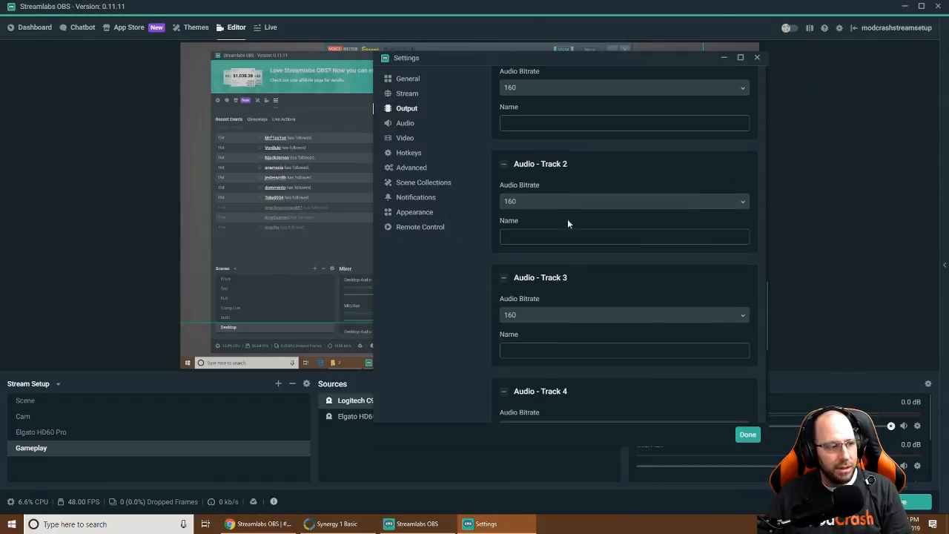
{"action": "scroll", "coordinate": [579, 359], "scroll_direction": "up", "scroll_amount": 15}
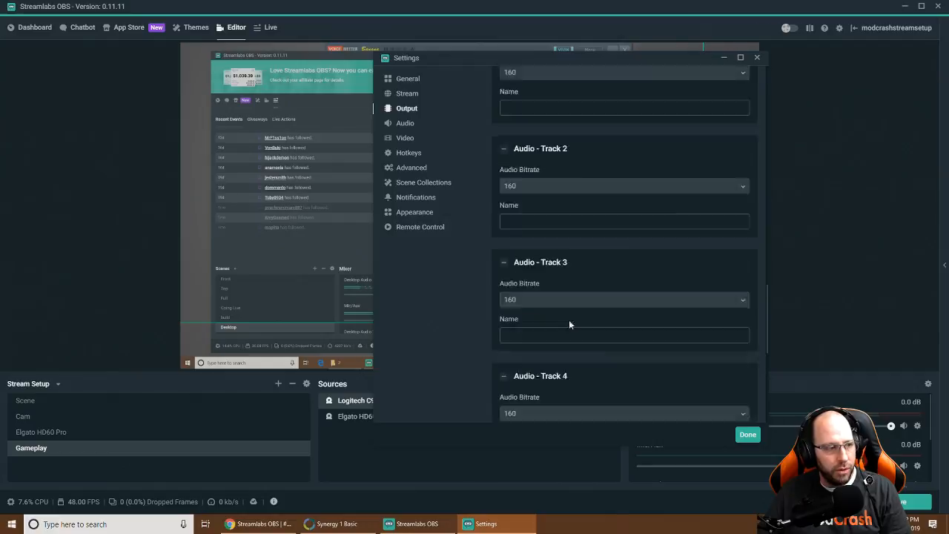
{"action": "scroll", "coordinate": [583, 308], "scroll_direction": "up", "scroll_amount": 1}
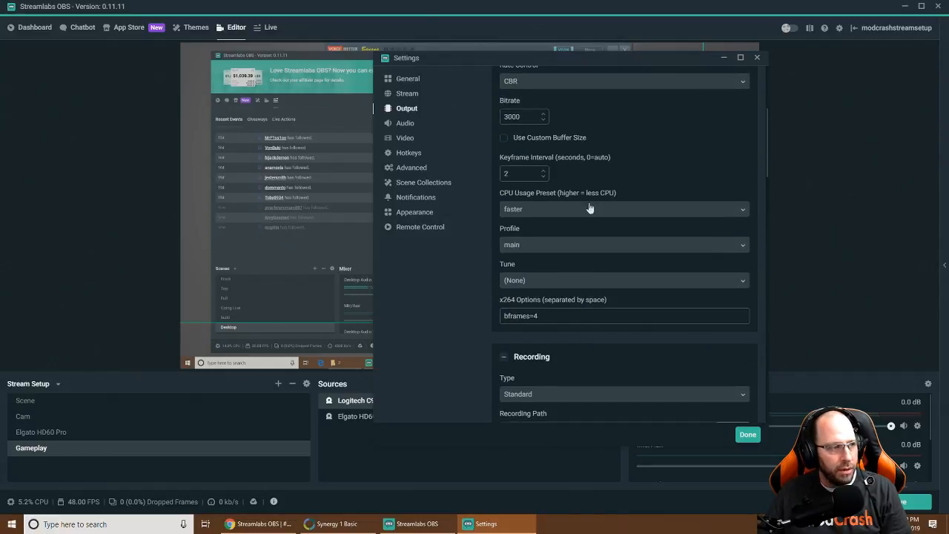
{"action": "left_click", "coordinate": [412, 125]}
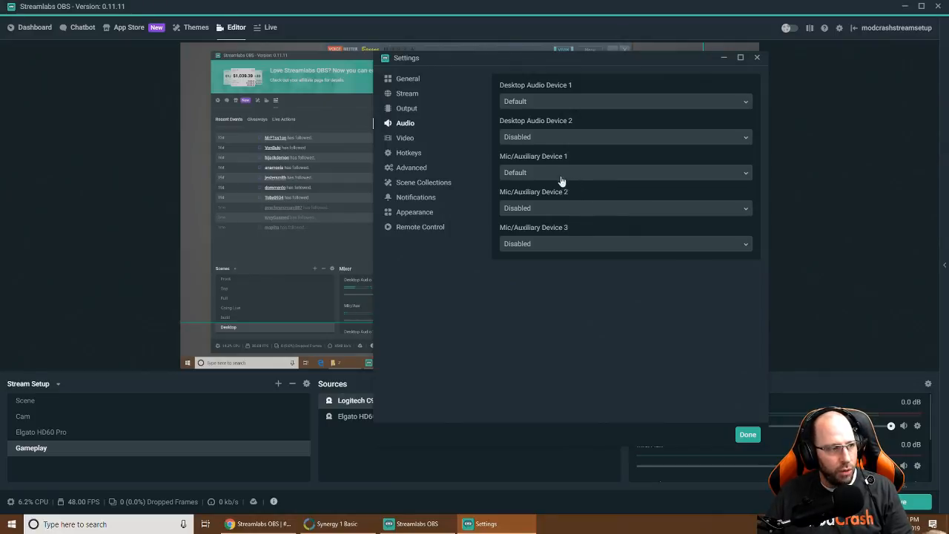
Leave Mic/Auxiliary Device 1 at Default and move to the Video settings page
{"action": "left_click", "coordinate": [533, 175]}
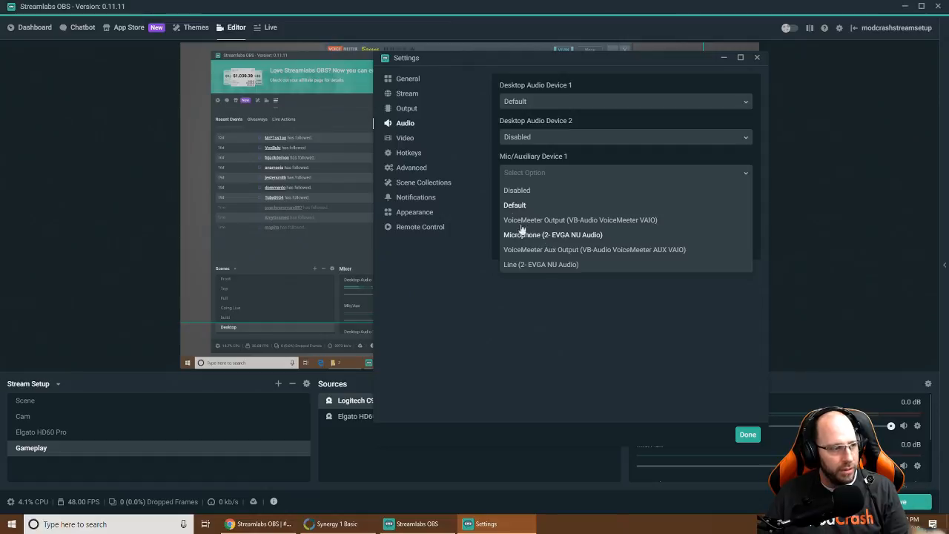
{"action": "left_click", "coordinate": [483, 167]}
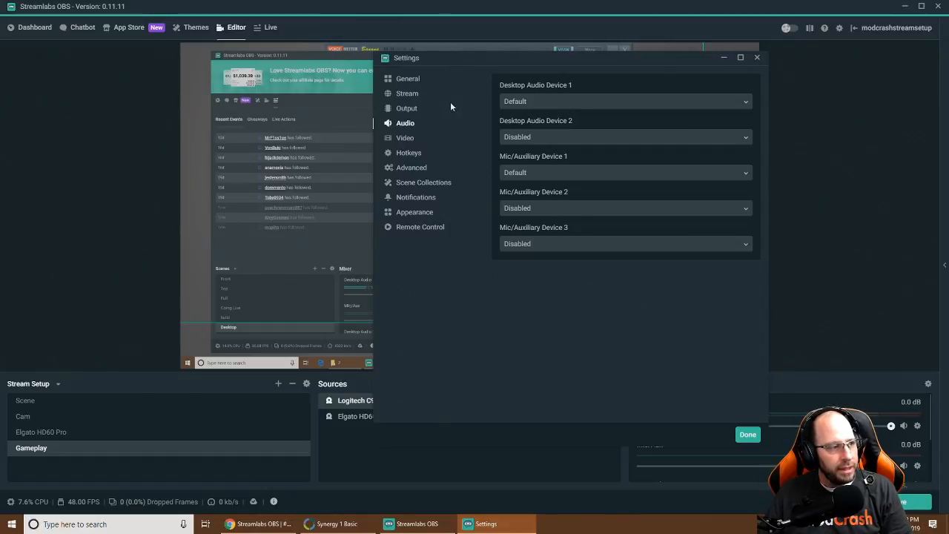
{"action": "left_click", "coordinate": [407, 138]}
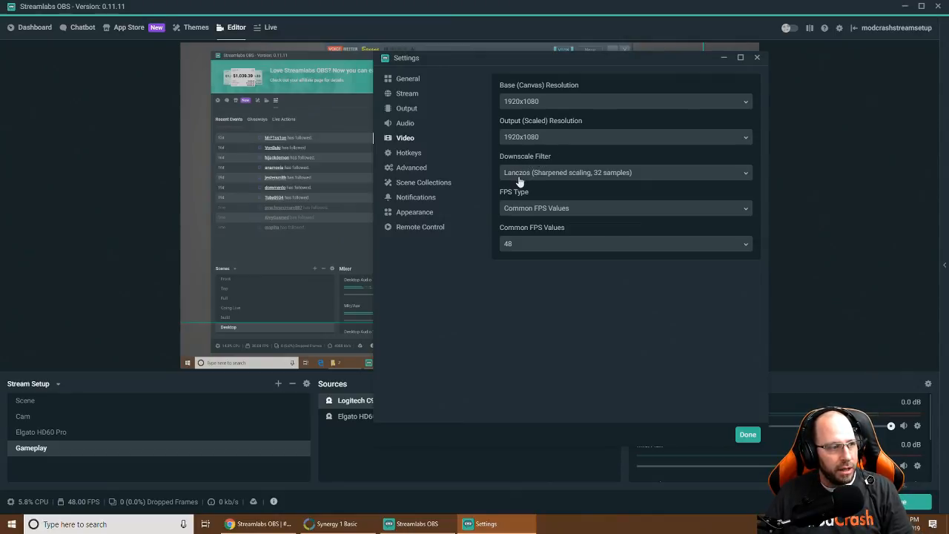
Keep Lanczos downscaling, change Common FPS from 48 to 30, and return to Output settings
{"action": "left_click", "coordinate": [561, 178]}
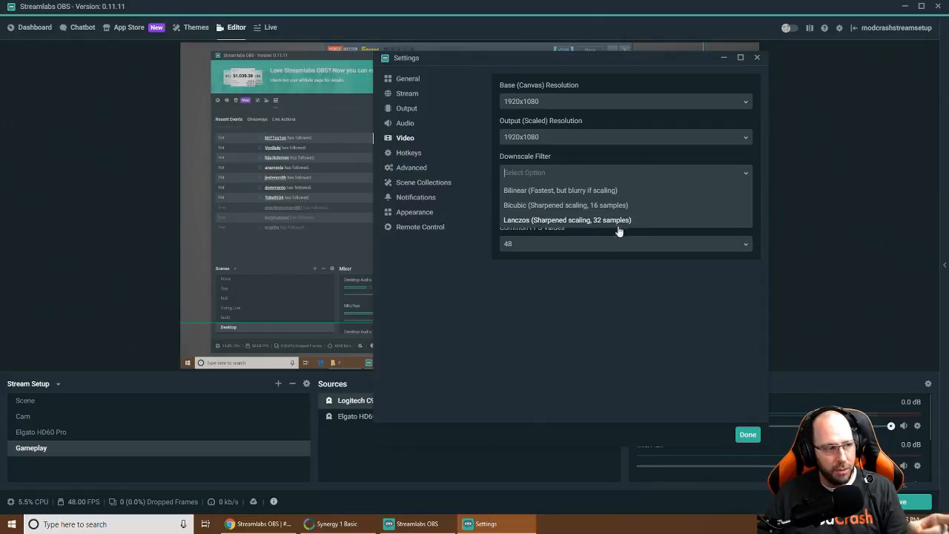
{"action": "left_click", "coordinate": [532, 220]}
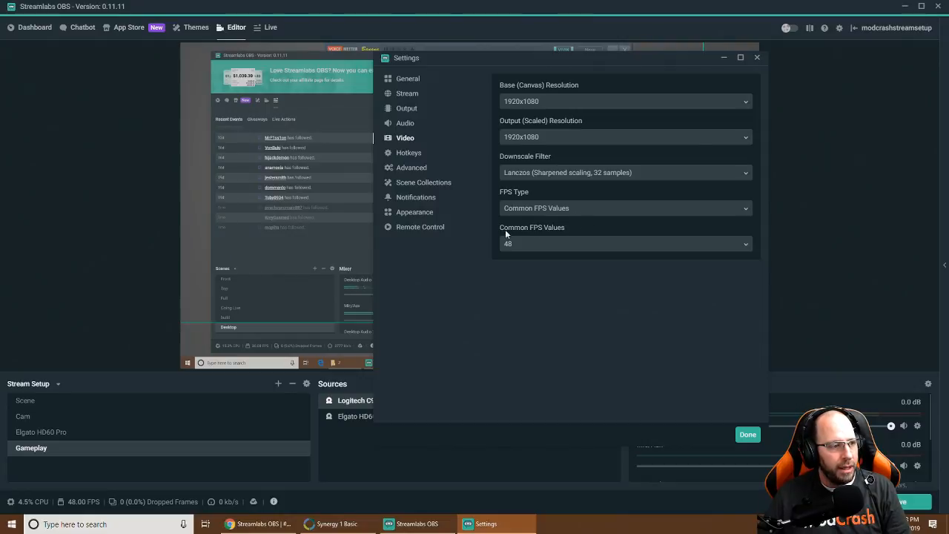
{"action": "left_click", "coordinate": [553, 245]}
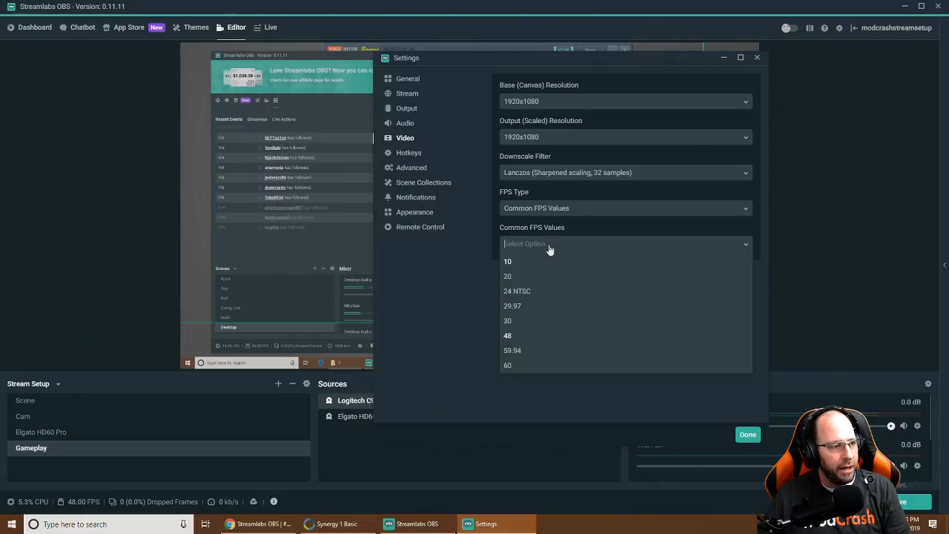
{"action": "left_click", "coordinate": [509, 365]}
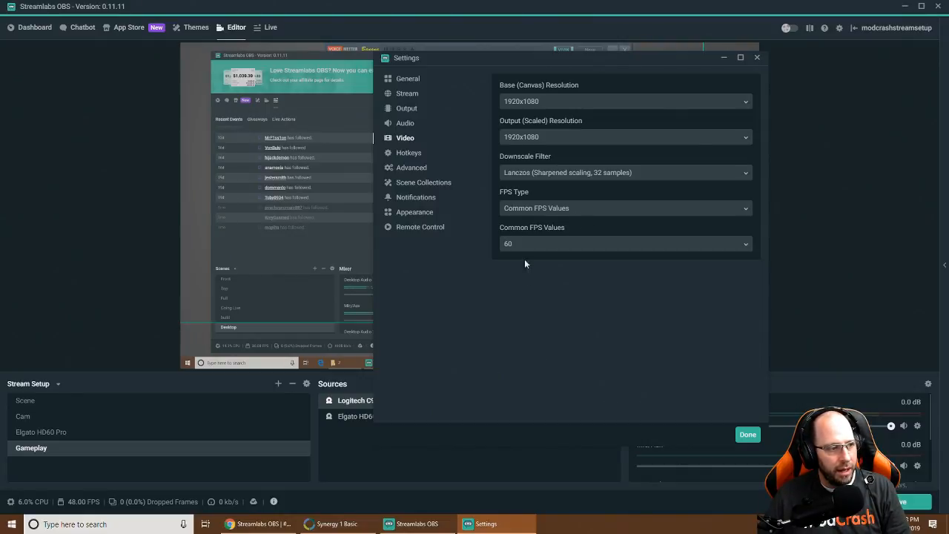
{"action": "left_click", "coordinate": [524, 245]}
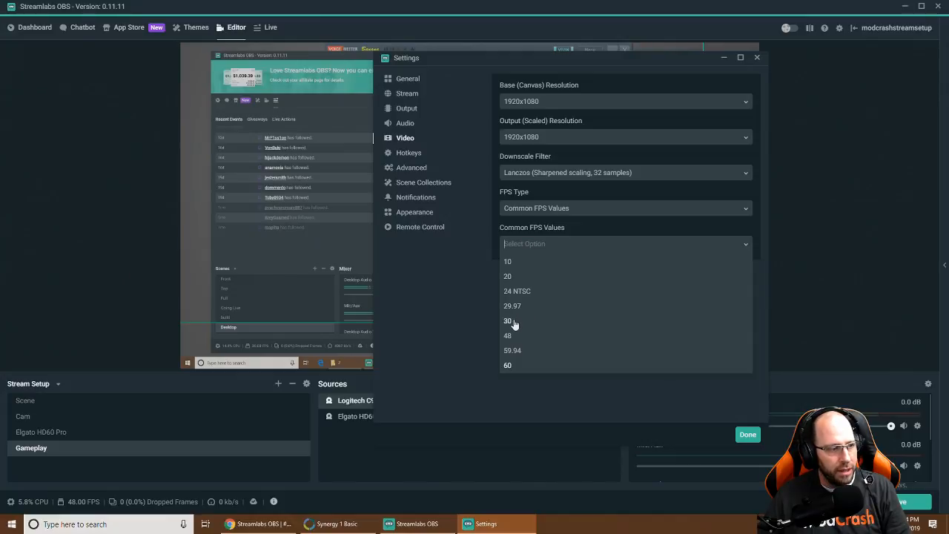
{"action": "left_click", "coordinate": [510, 320]}
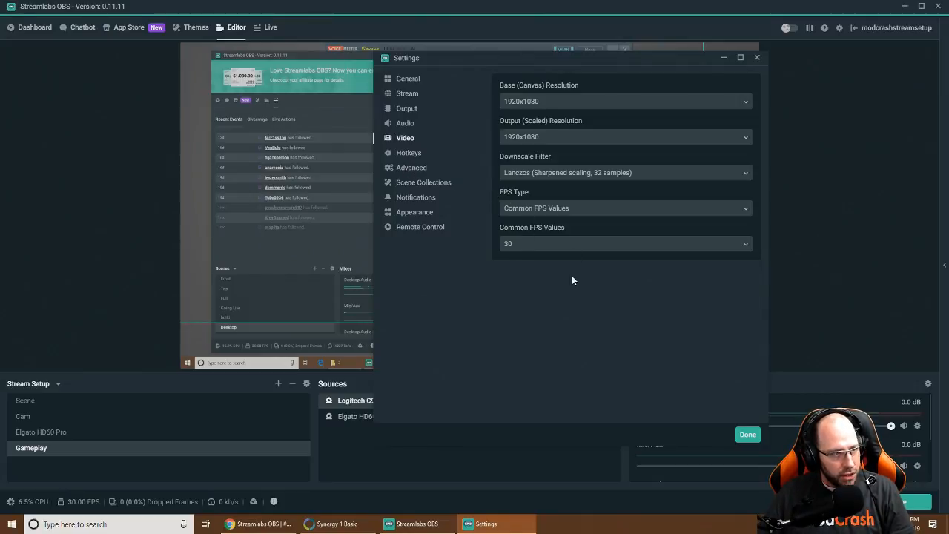
{"action": "left_click", "coordinate": [406, 109]}
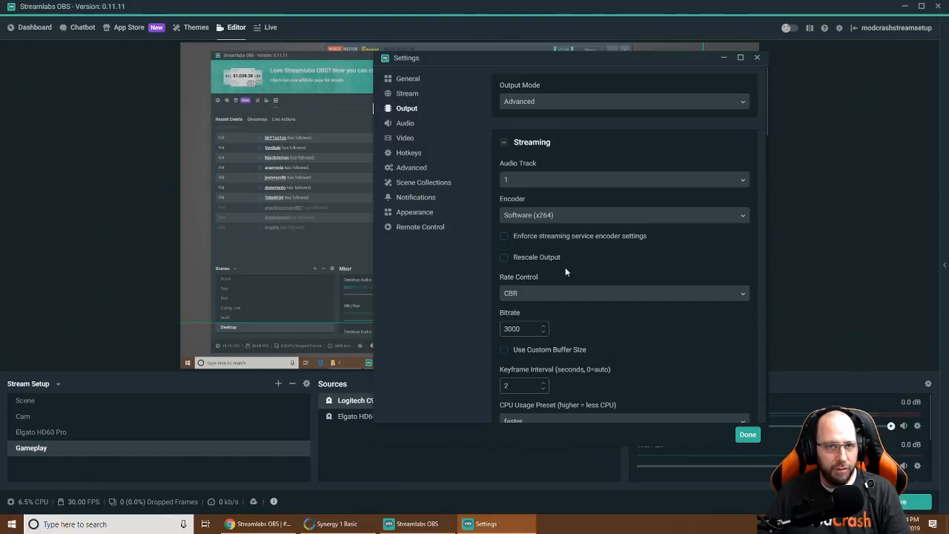
Enable streaming Rescale Output at 1280x720, then go back to Video settings
{"action": "scroll", "coordinate": [577, 252], "scroll_direction": "down", "scroll_amount": 5}
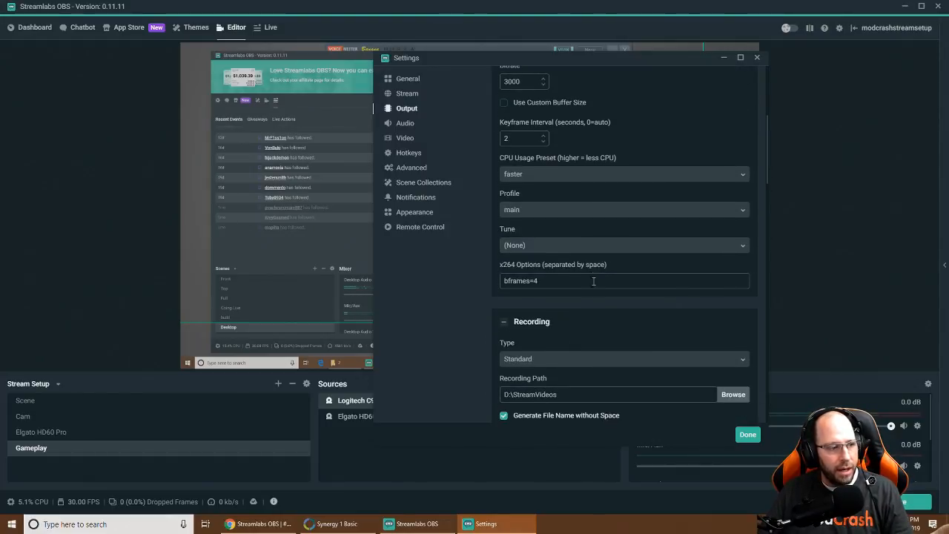
{"action": "scroll", "coordinate": [572, 345], "scroll_direction": "down", "scroll_amount": 3}
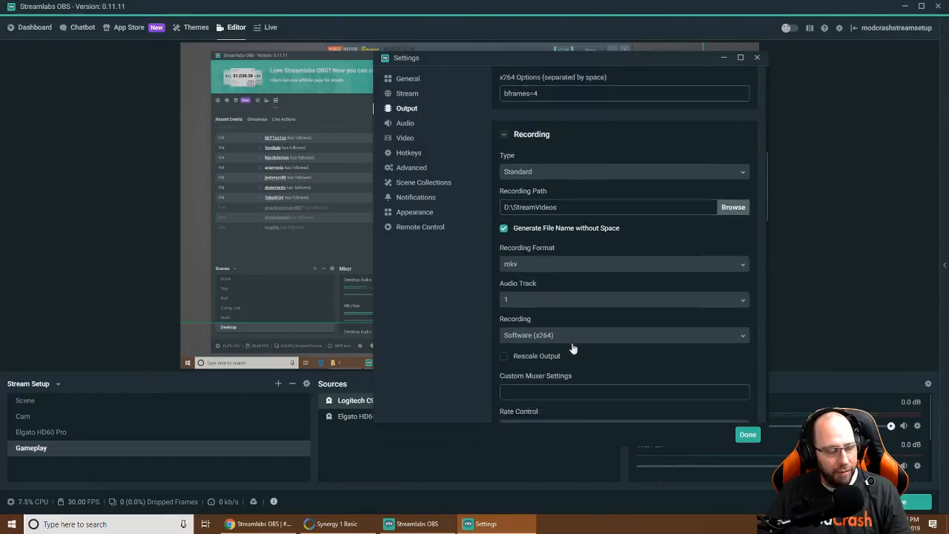
{"action": "scroll", "coordinate": [546, 305], "scroll_direction": "up", "scroll_amount": 8}
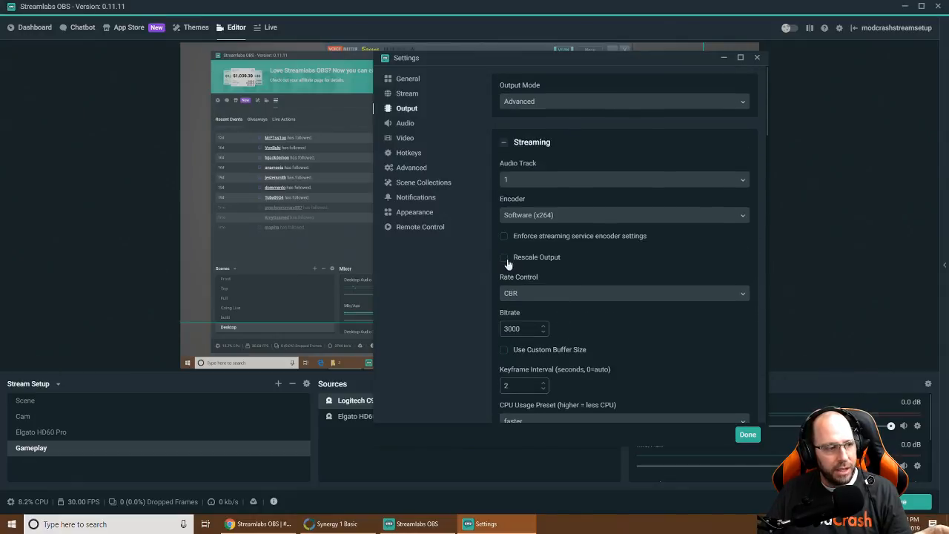
{"action": "left_click", "coordinate": [506, 259]}
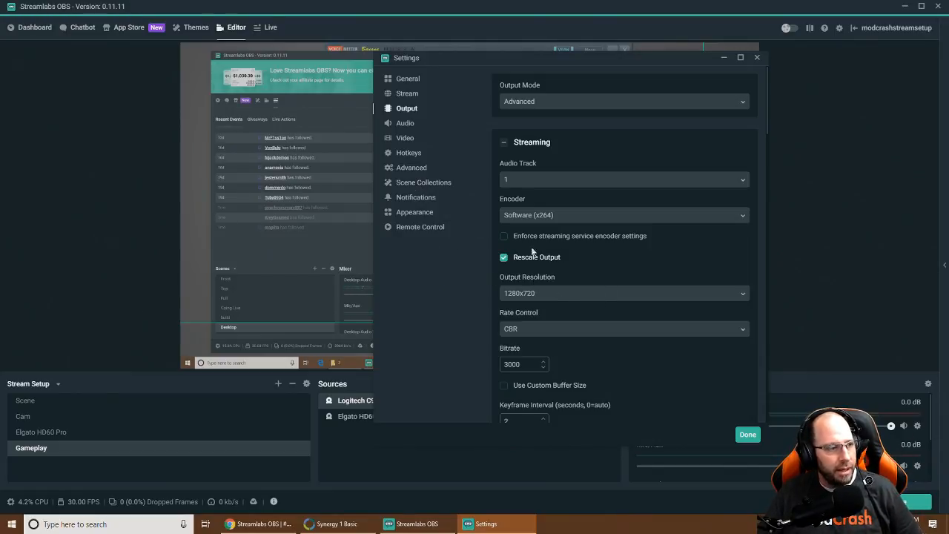
{"action": "left_click", "coordinate": [404, 142]}
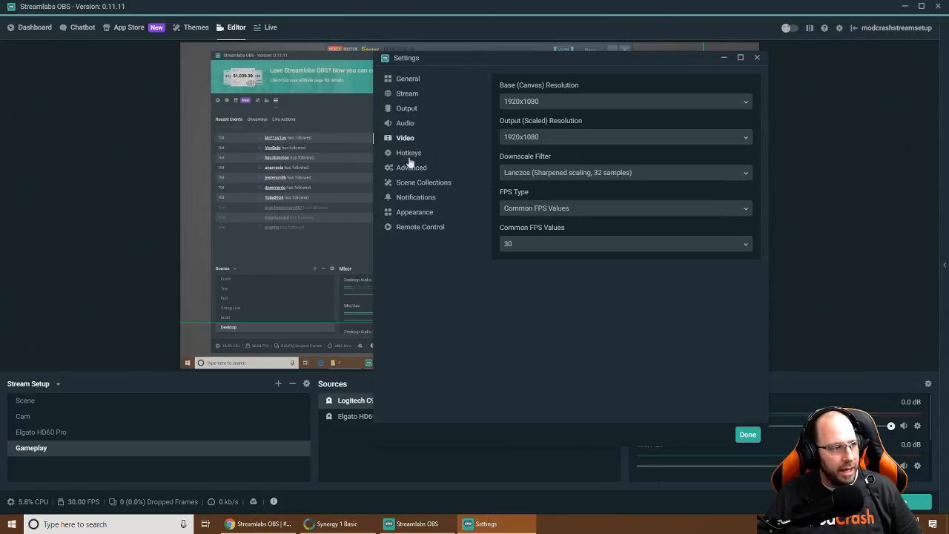
Browse the scene and audio source hotkeys, then move to the Advanced settings page
{"action": "left_click", "coordinate": [408, 154]}
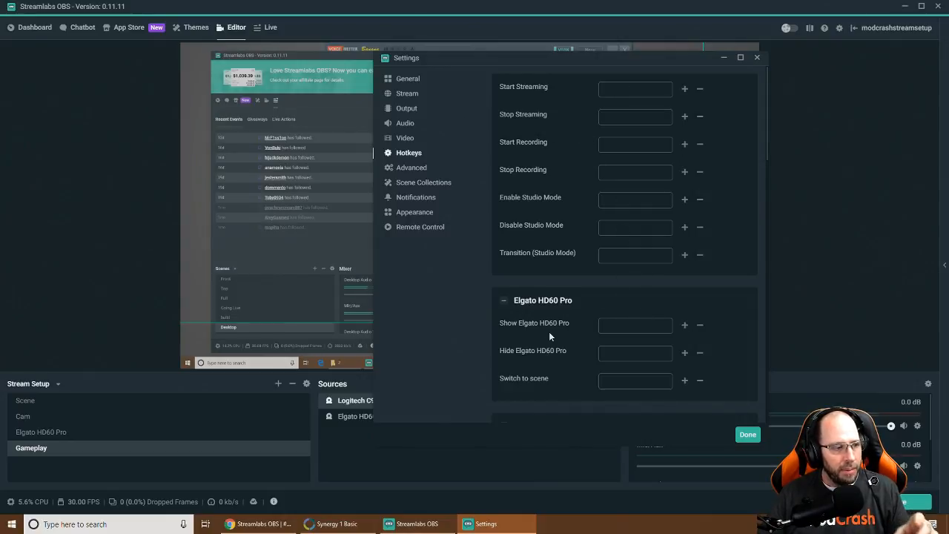
{"action": "scroll", "coordinate": [548, 331], "scroll_direction": "down", "scroll_amount": 3}
{"action": "scroll", "coordinate": [560, 267], "scroll_direction": "down", "scroll_amount": 1}
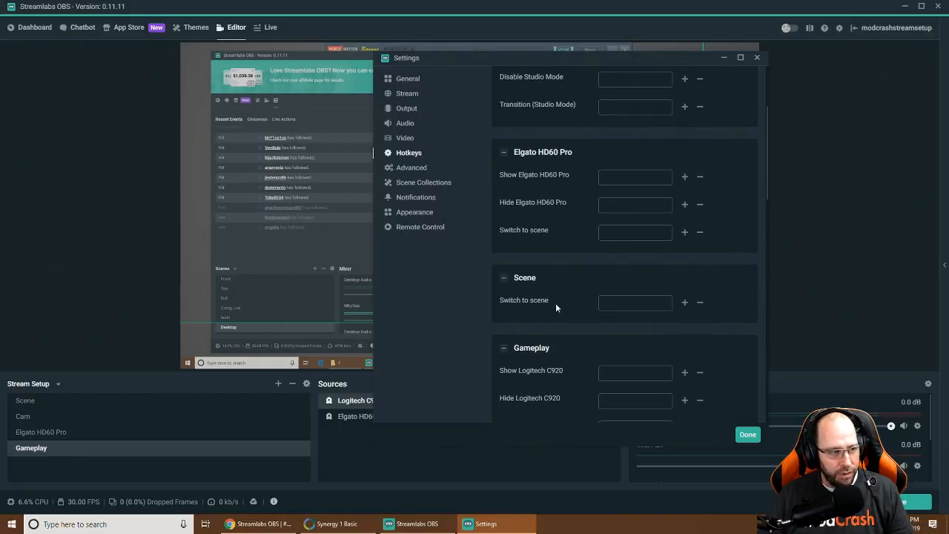
{"action": "scroll", "coordinate": [555, 302], "scroll_direction": "down", "scroll_amount": 2}
{"action": "scroll", "coordinate": [554, 317], "scroll_direction": "down", "scroll_amount": 1}
{"action": "scroll", "coordinate": [537, 260], "scroll_direction": "down", "scroll_amount": 1}
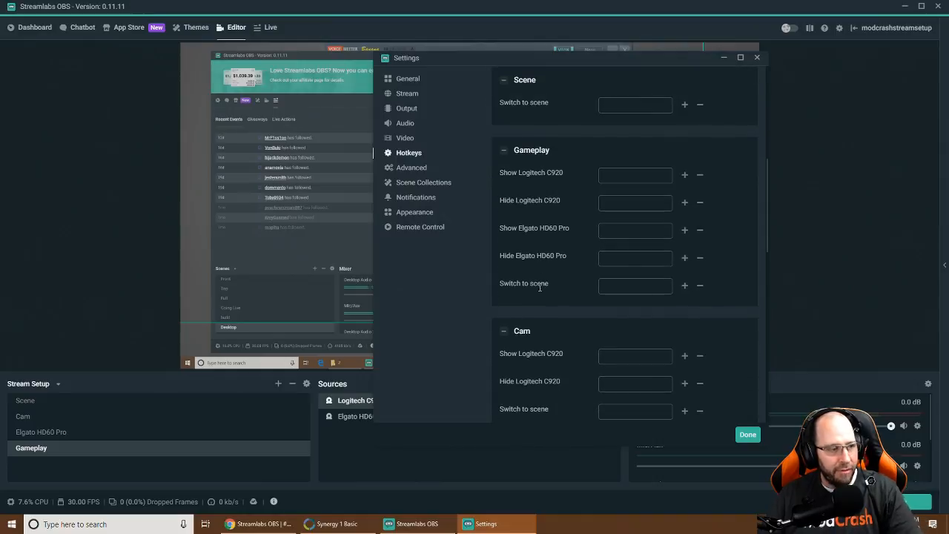
{"action": "scroll", "coordinate": [550, 322], "scroll_direction": "down", "scroll_amount": 6}
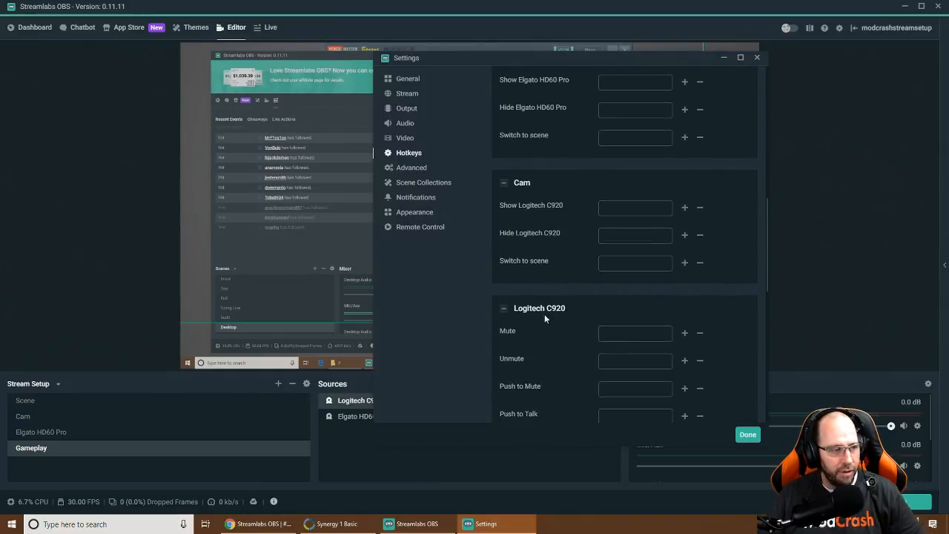
{"action": "scroll", "coordinate": [556, 312], "scroll_direction": "down", "scroll_amount": 6}
{"action": "scroll", "coordinate": [552, 281], "scroll_direction": "up", "scroll_amount": 4}
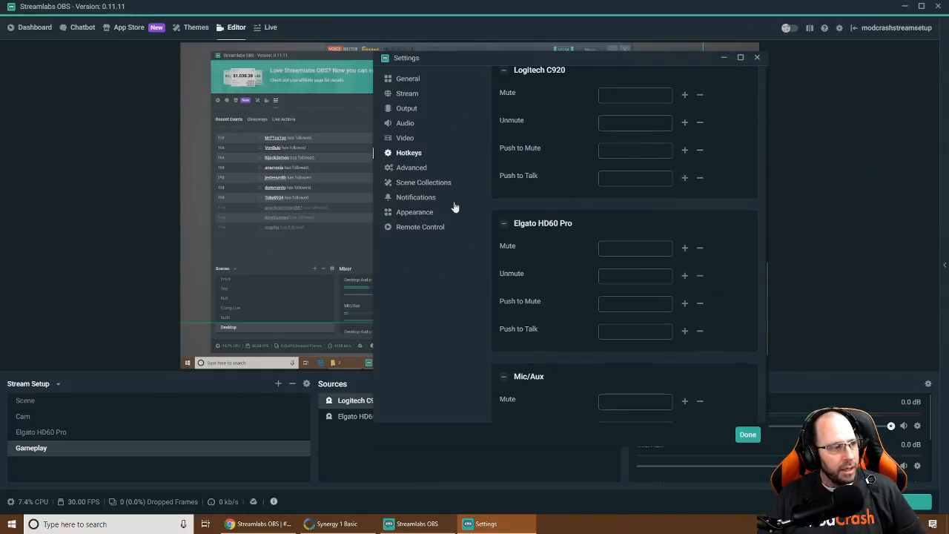
{"action": "left_click", "coordinate": [413, 169]}
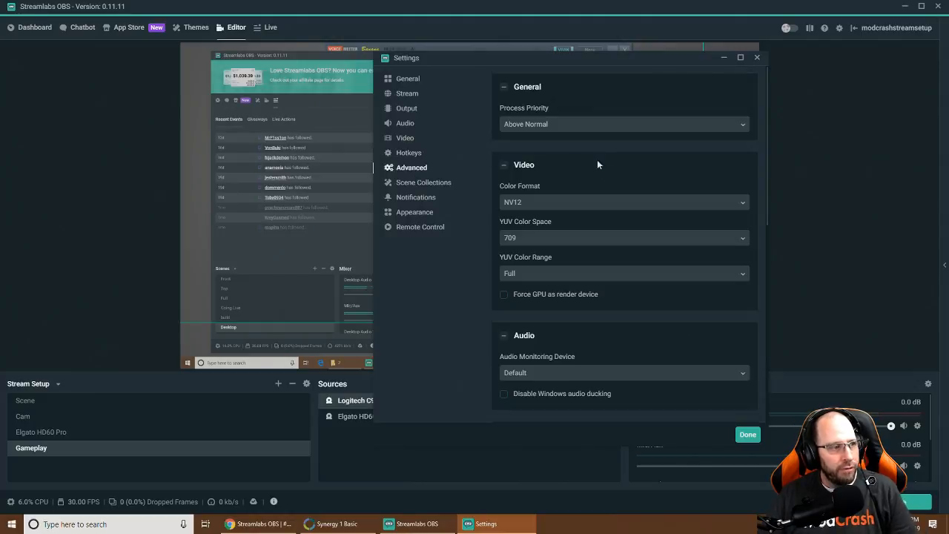
Keep Above Normal priority, NV12 color format, 709 color space and Full range, then view Scene Collections
{"action": "left_click", "coordinate": [550, 125]}
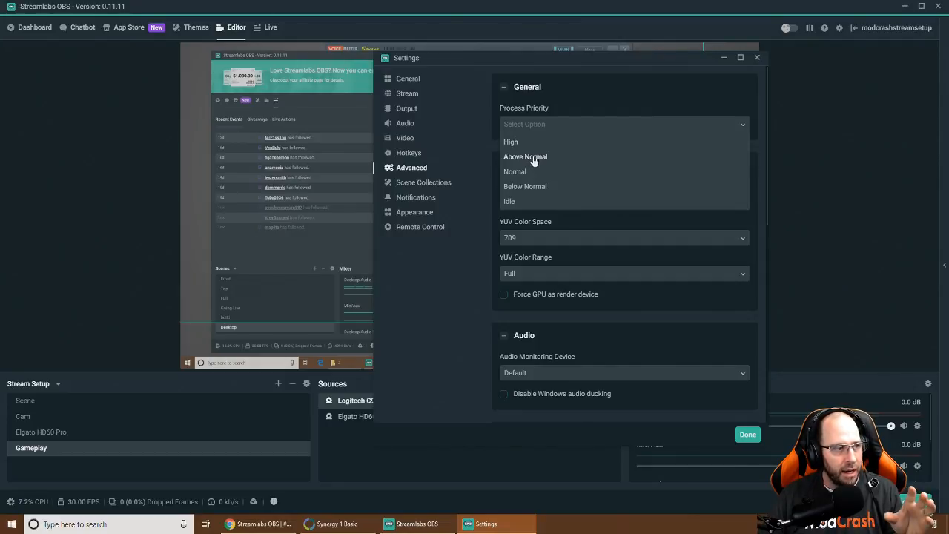
{"action": "left_click", "coordinate": [534, 158]}
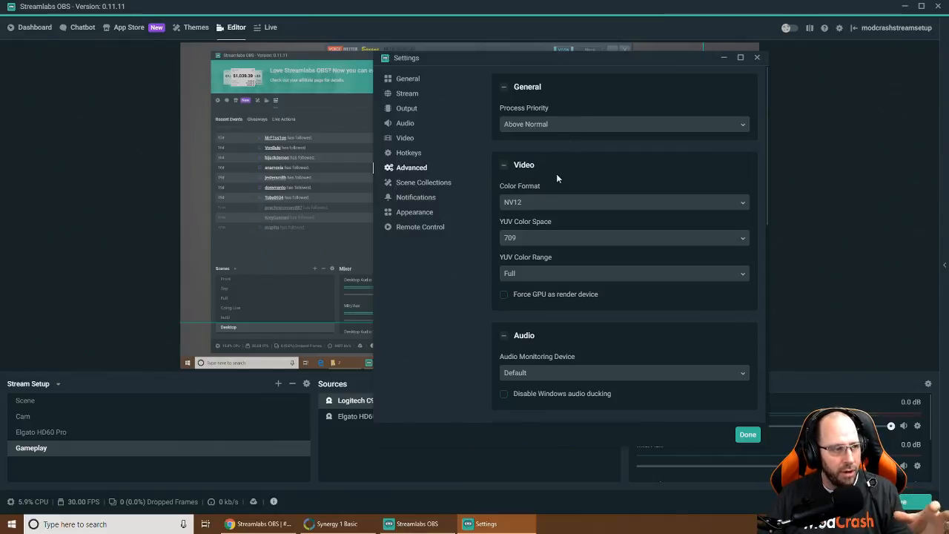
{"action": "left_click", "coordinate": [526, 206]}
{"action": "left_click", "coordinate": [520, 221]}
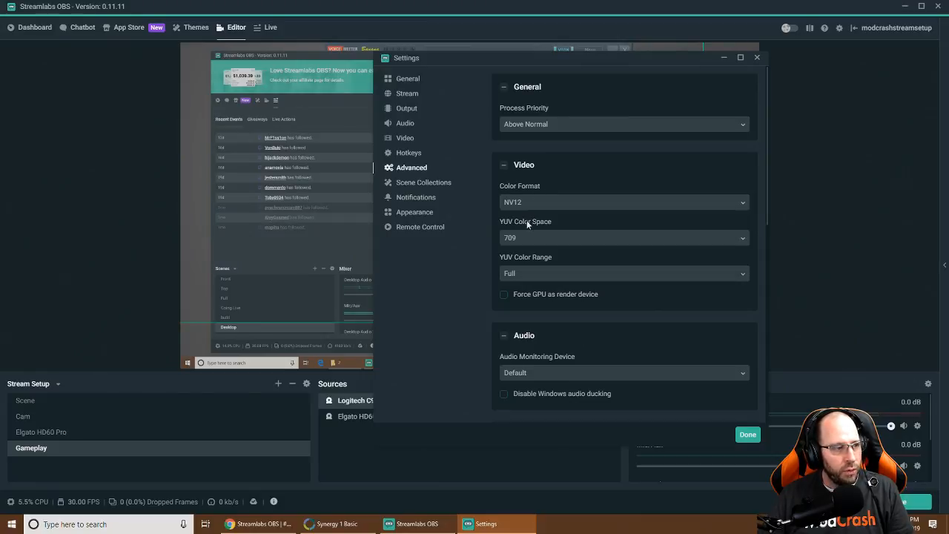
{"action": "left_click", "coordinate": [533, 238]}
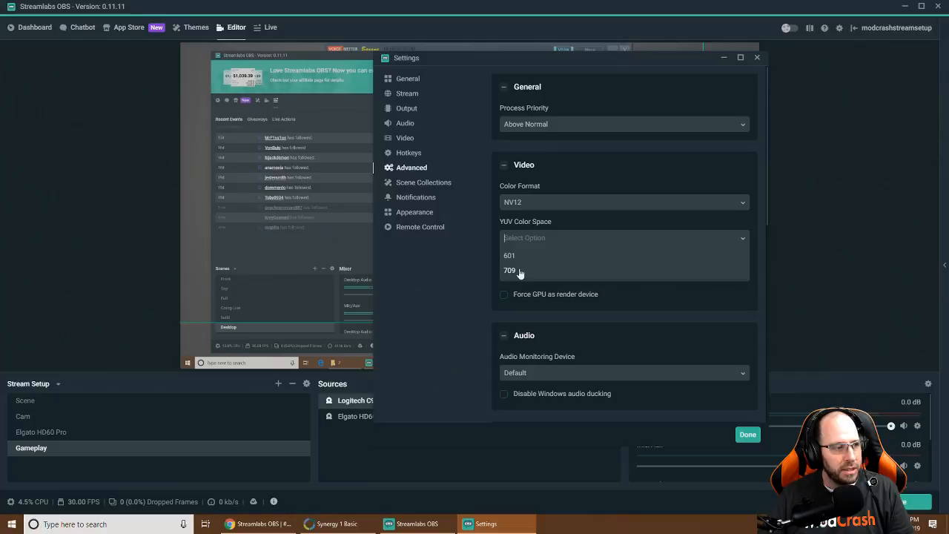
{"action": "left_click", "coordinate": [520, 271]}
{"action": "left_click", "coordinate": [537, 274]}
{"action": "left_click", "coordinate": [513, 308]}
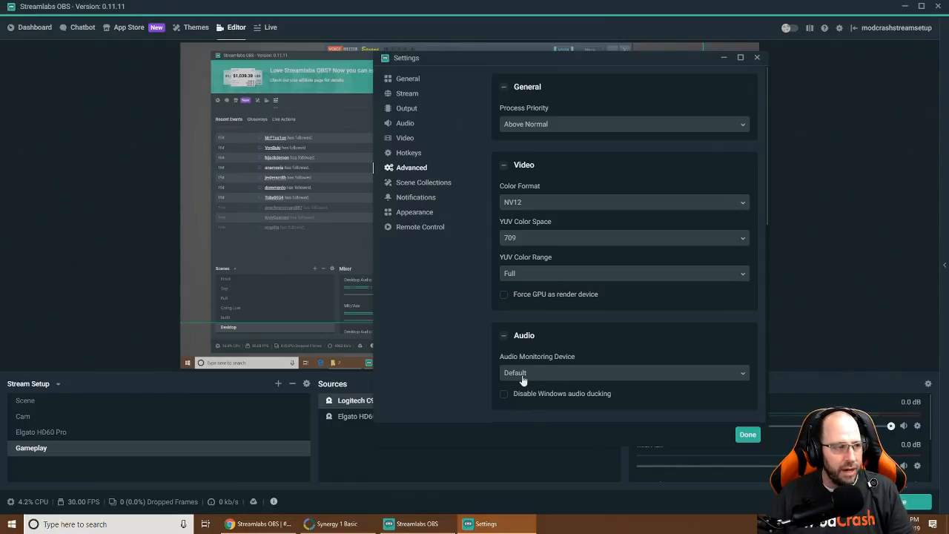
{"action": "left_click", "coordinate": [415, 185]}
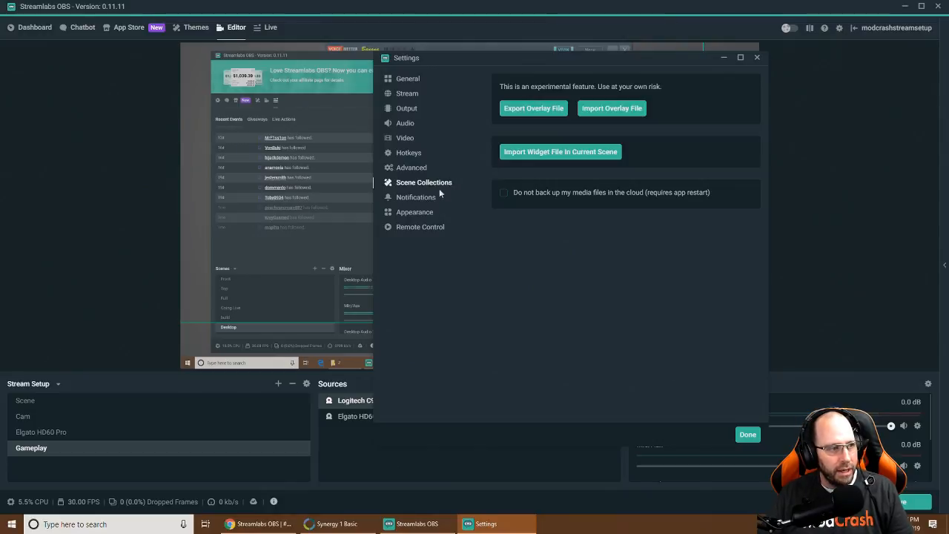
Review the Notifications and Remote Control settings, then close Settings to return to the Editor
{"action": "left_click", "coordinate": [416, 198]}
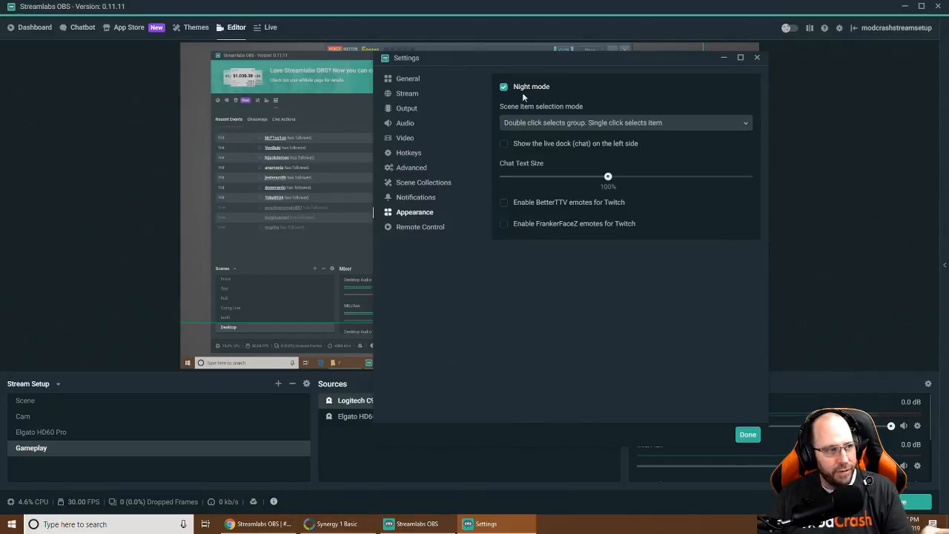
{"action": "left_click", "coordinate": [410, 232]}
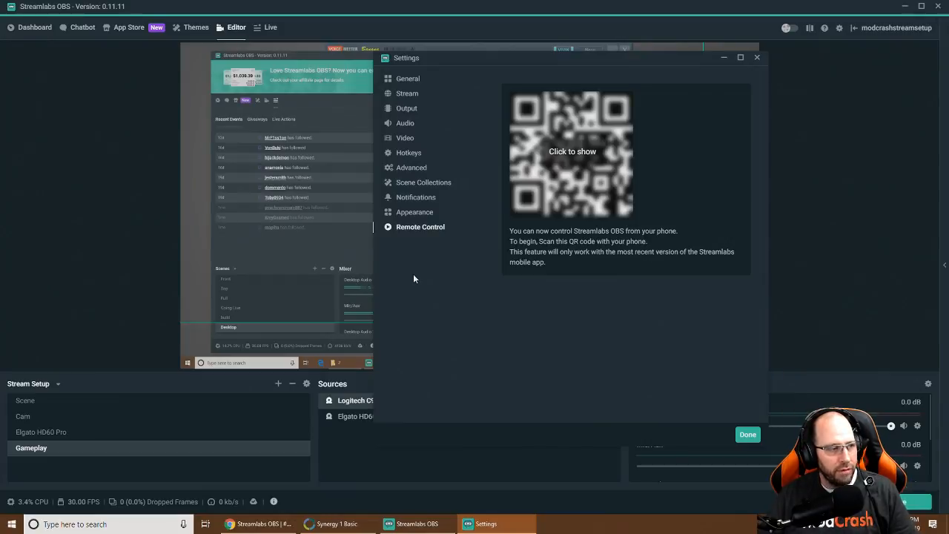
{"action": "left_click", "coordinate": [747, 434]}
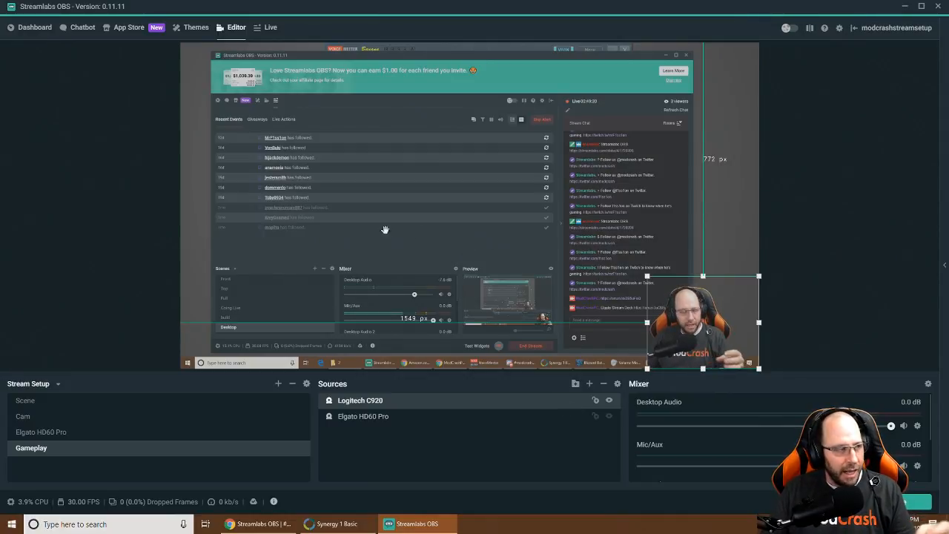
Switch to the Dashboard and scroll through the January 2019 growth stats and Achievements
{"action": "left_click", "coordinate": [35, 27]}
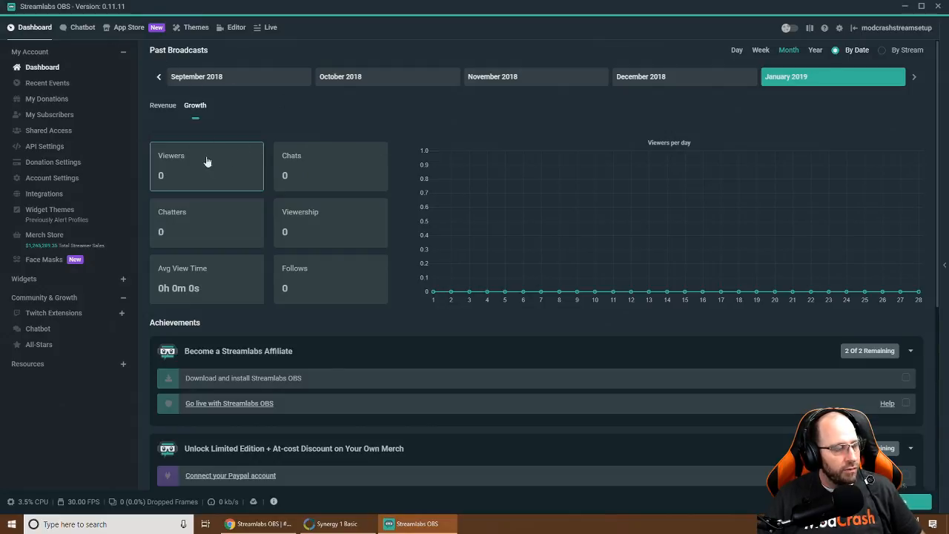
{"action": "scroll", "coordinate": [327, 269], "scroll_direction": "down", "scroll_amount": 2}
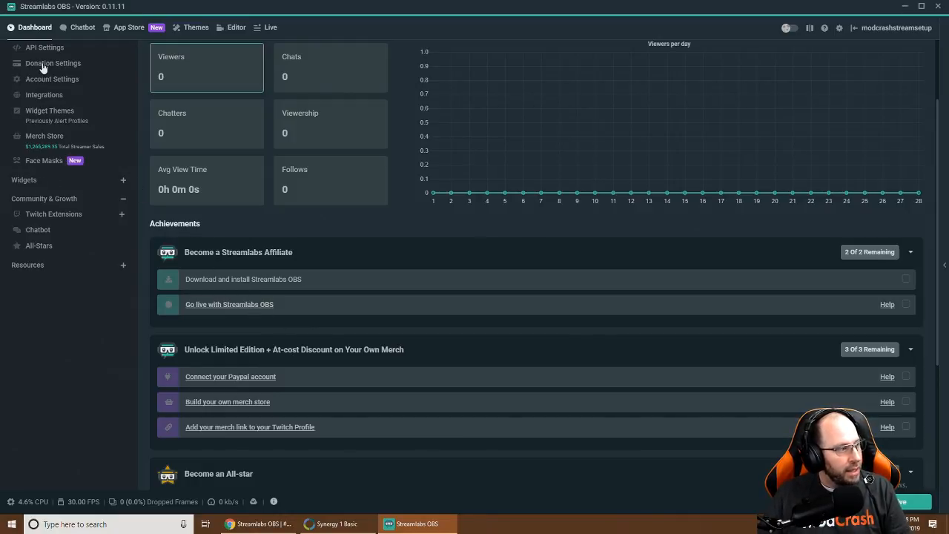
{"action": "scroll", "coordinate": [49, 78], "scroll_direction": "up", "scroll_amount": 2}
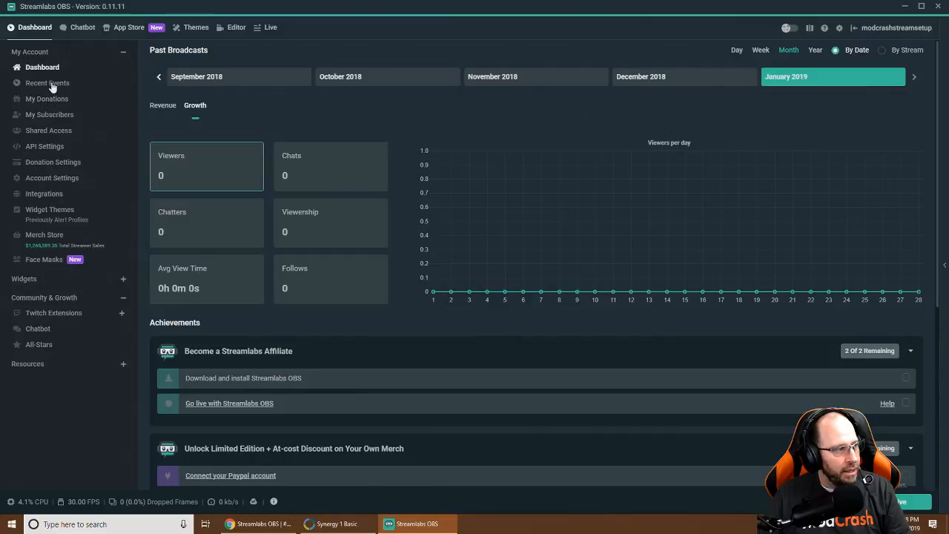
Browse the dashboard's Recent Events, Donations, Subscribers, Shared Access, API, donation and account settings pages
{"action": "left_click", "coordinate": [52, 84]}
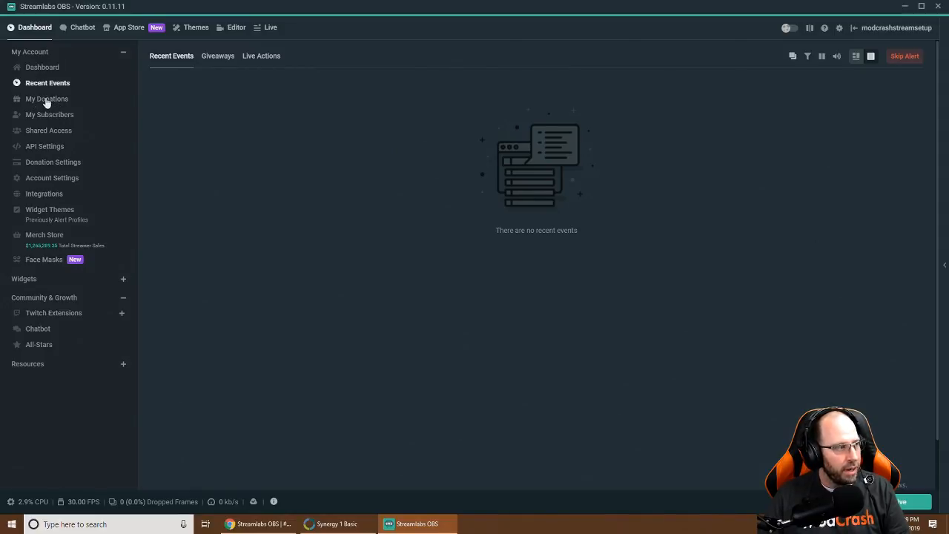
{"action": "left_click", "coordinate": [44, 99]}
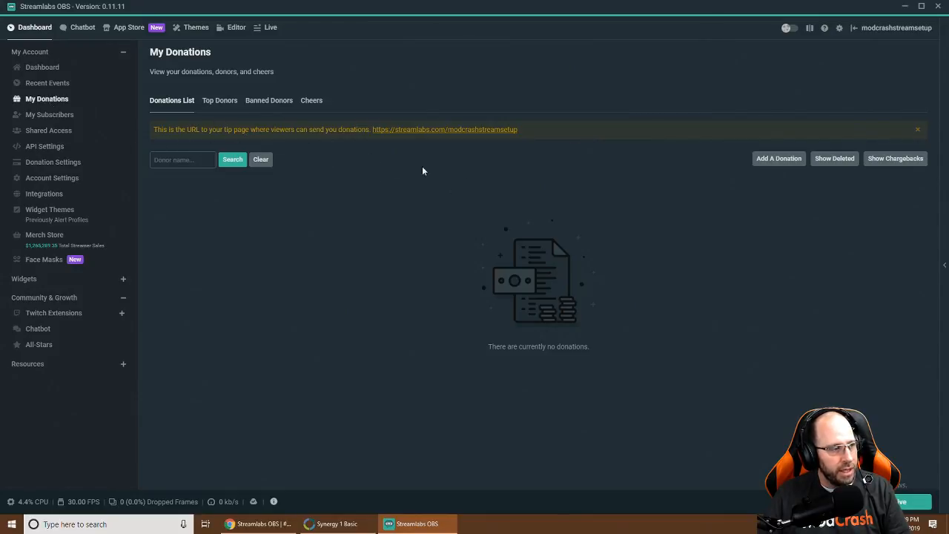
{"action": "left_click", "coordinate": [49, 114]}
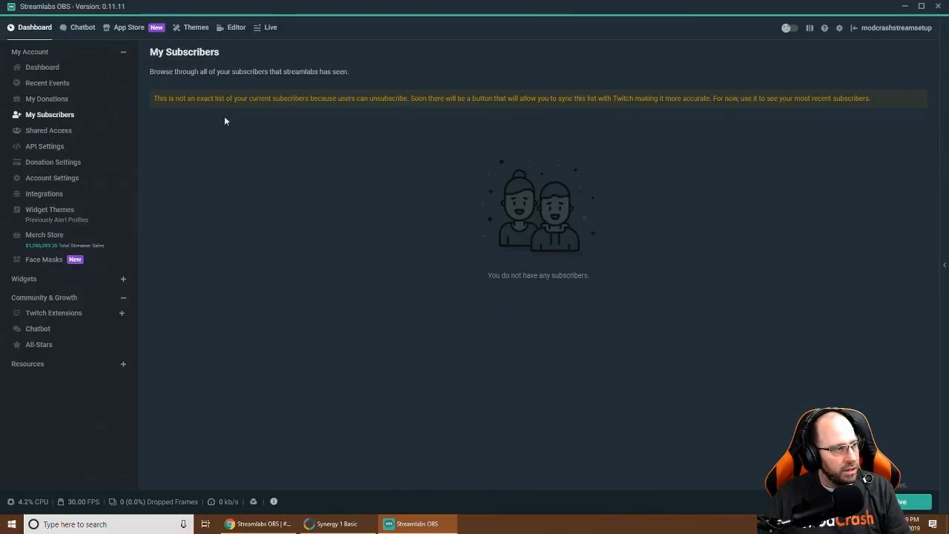
{"action": "left_click", "coordinate": [49, 131]}
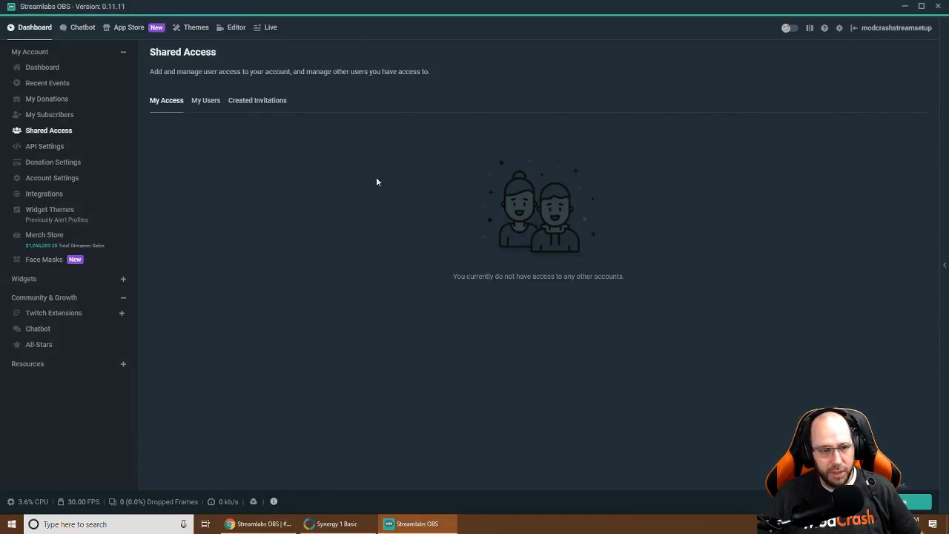
{"action": "left_click", "coordinate": [46, 151]}
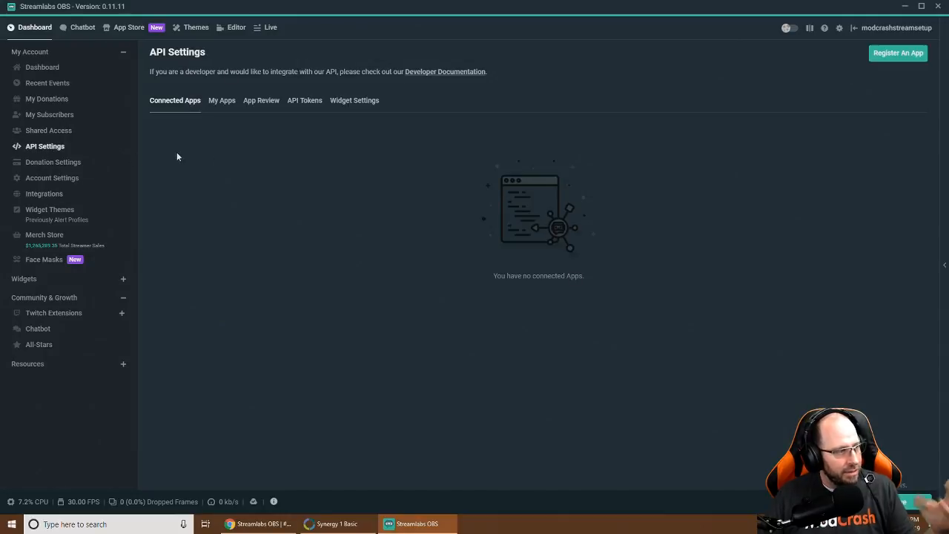
{"action": "left_click", "coordinate": [54, 164]}
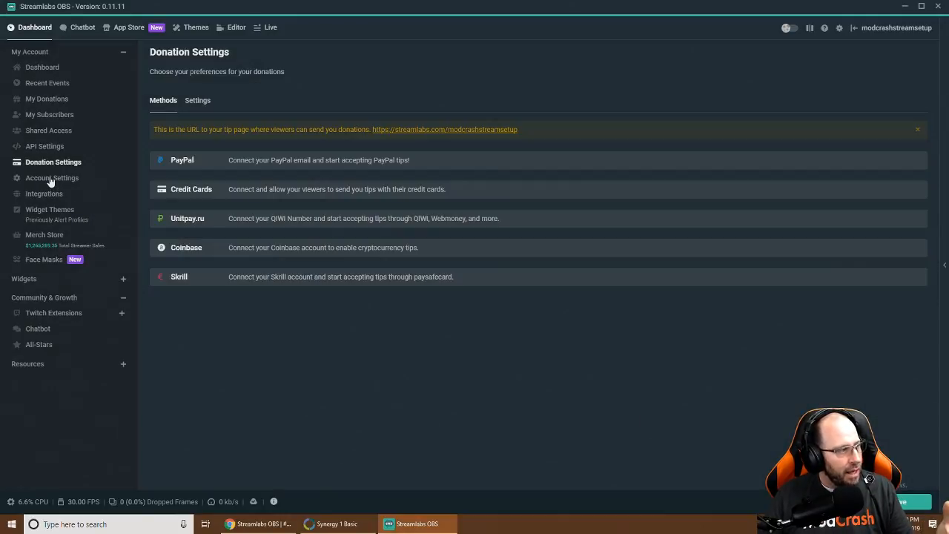
{"action": "left_click", "coordinate": [51, 179]}
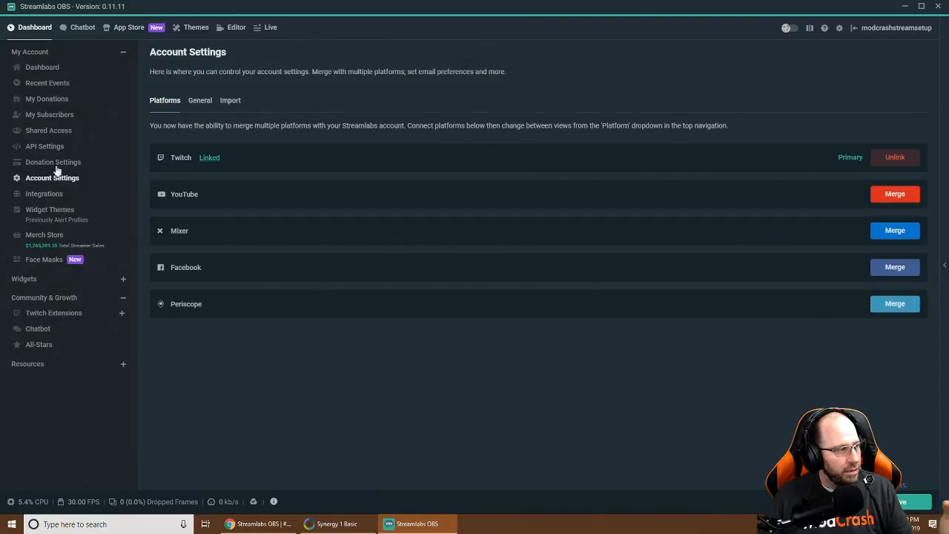
Revisit donation and account settings, then view Integrations, Widget Themes, Merch and the Chatbot info page
{"action": "left_click", "coordinate": [56, 163]}
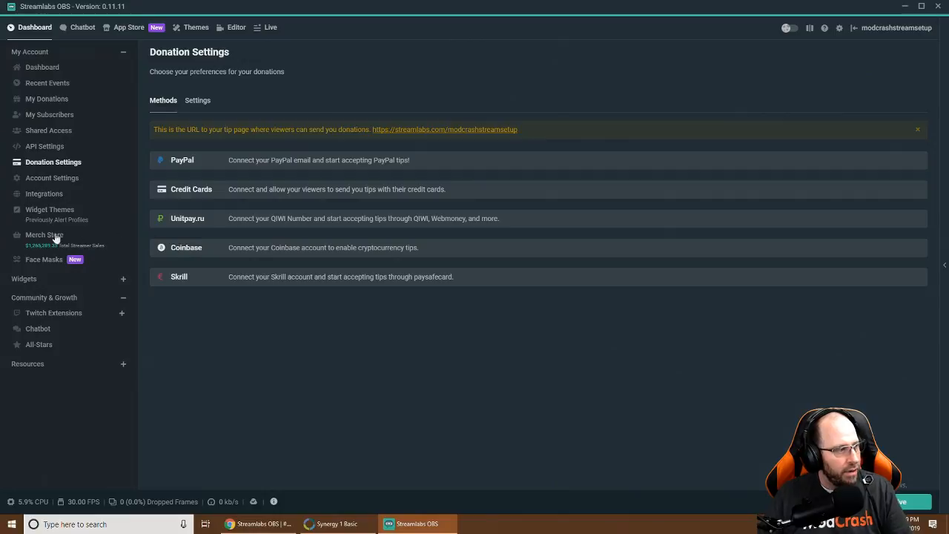
{"action": "left_click", "coordinate": [54, 179]}
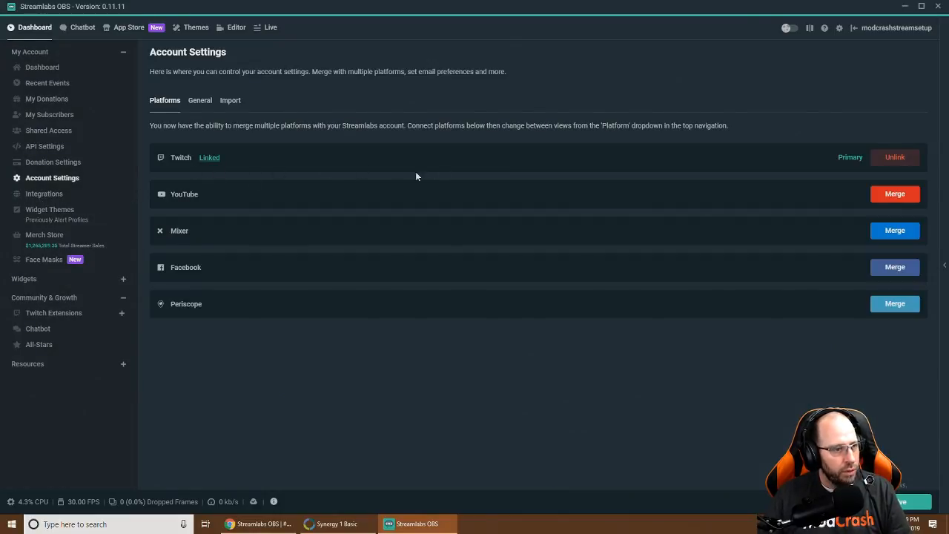
{"action": "left_click", "coordinate": [46, 195]}
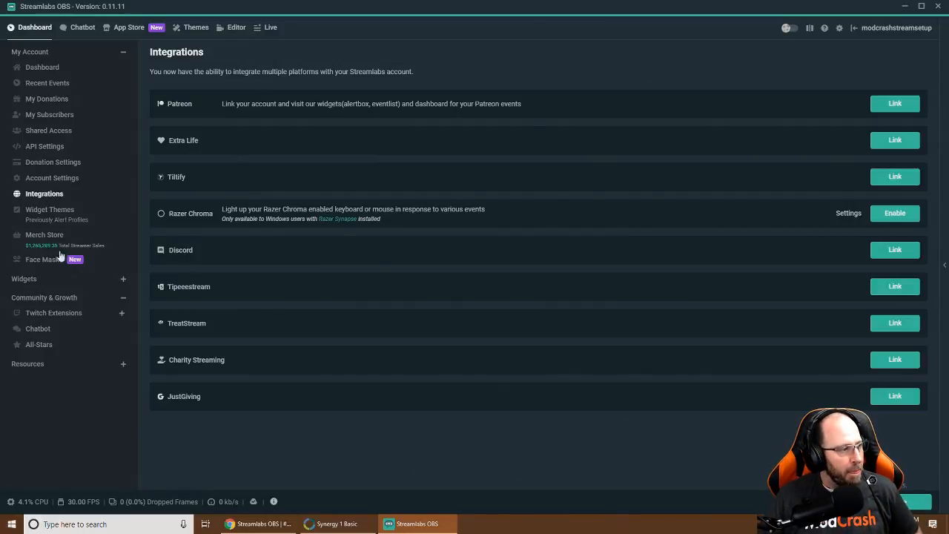
{"action": "left_click", "coordinate": [49, 213]}
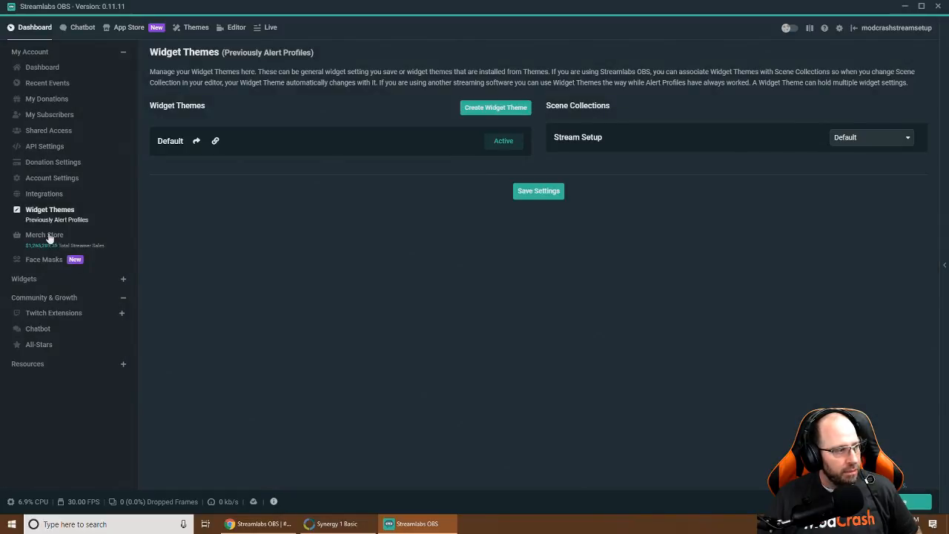
{"action": "left_click", "coordinate": [42, 260]}
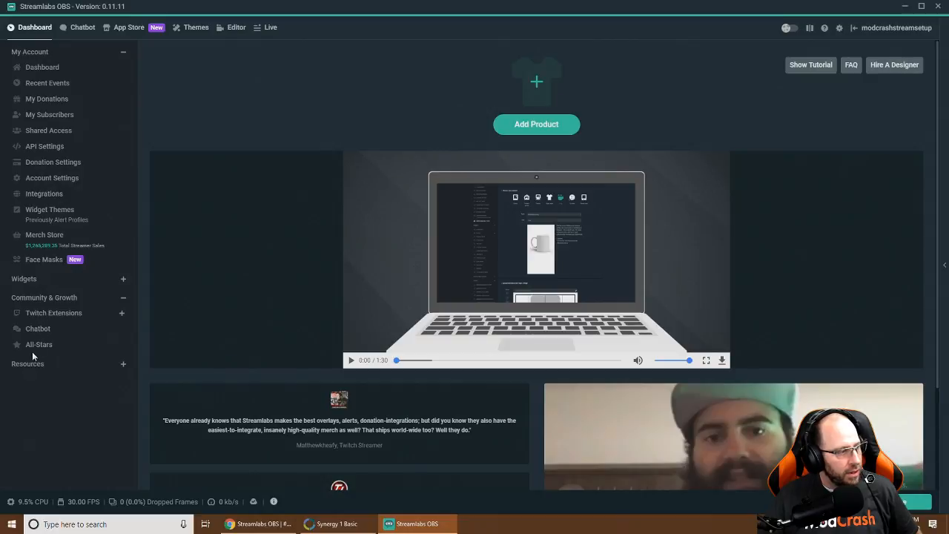
{"action": "left_click", "coordinate": [37, 329]}
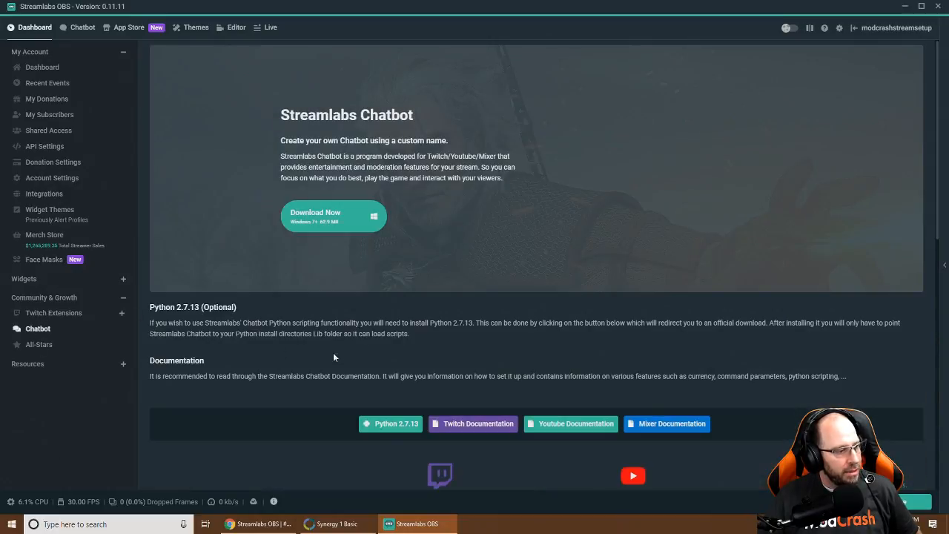
{"action": "scroll", "coordinate": [302, 368], "scroll_direction": "down", "scroll_amount": 1}
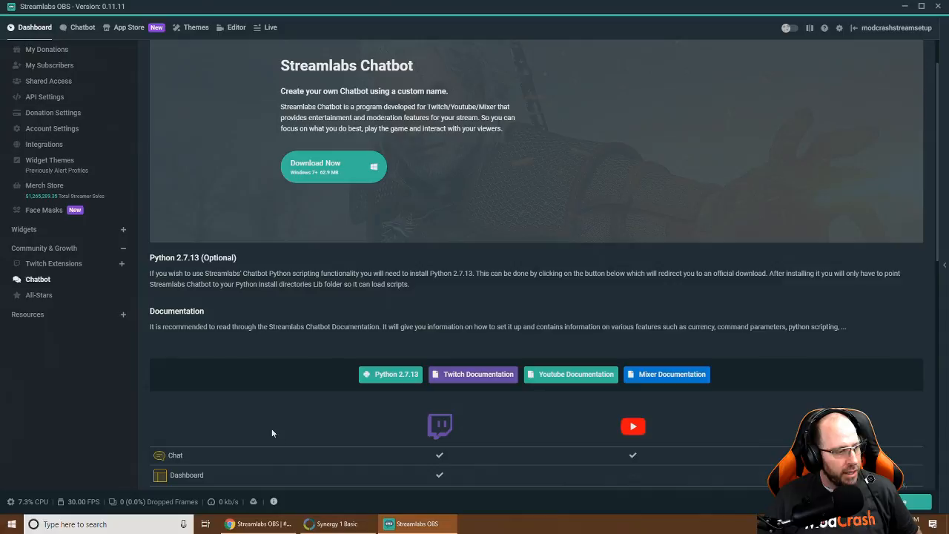
Go to the built-in Chatbot tab and show its empty Timers list
{"action": "left_click", "coordinate": [77, 28]}
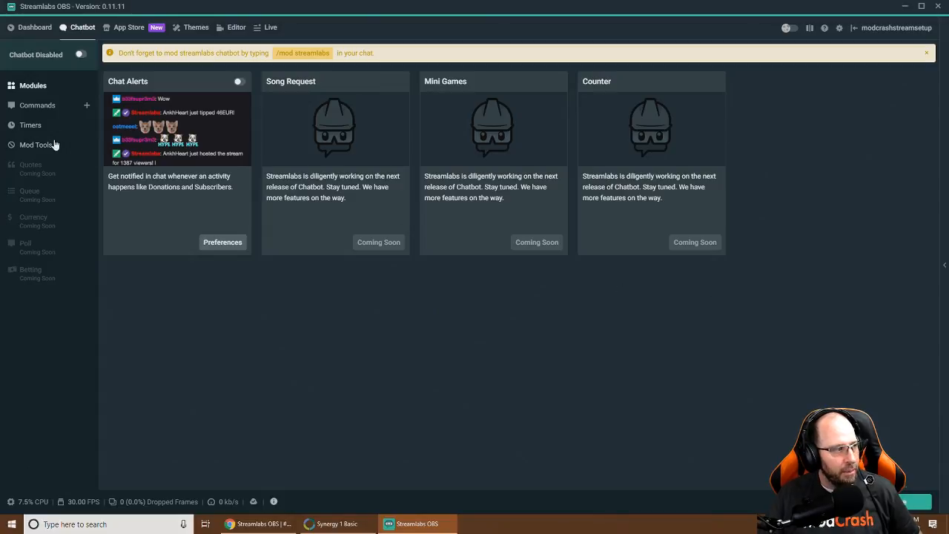
{"action": "left_click", "coordinate": [31, 126]}
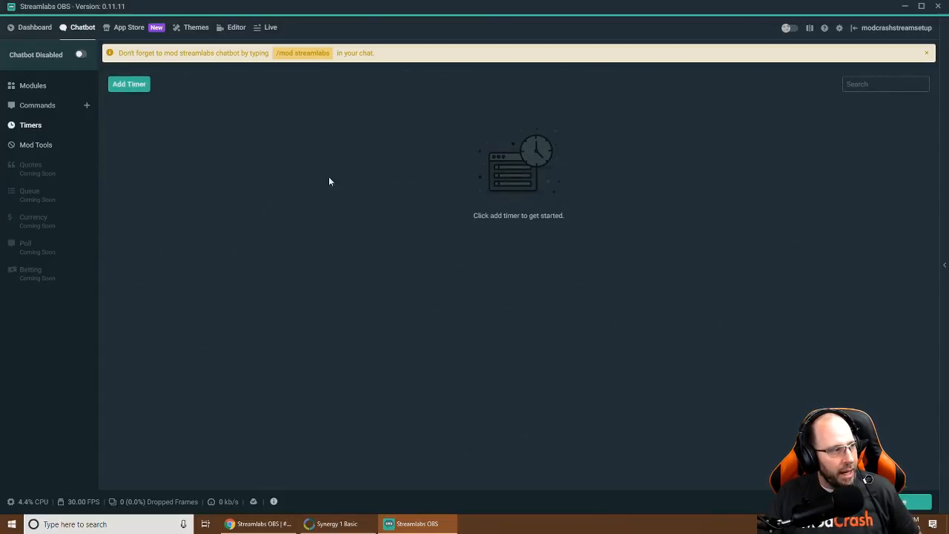
Add a new timer named 'Follow ModCrash Twitter' with a follow-us-on-Twitter response message
{"action": "left_click", "coordinate": [130, 85]}
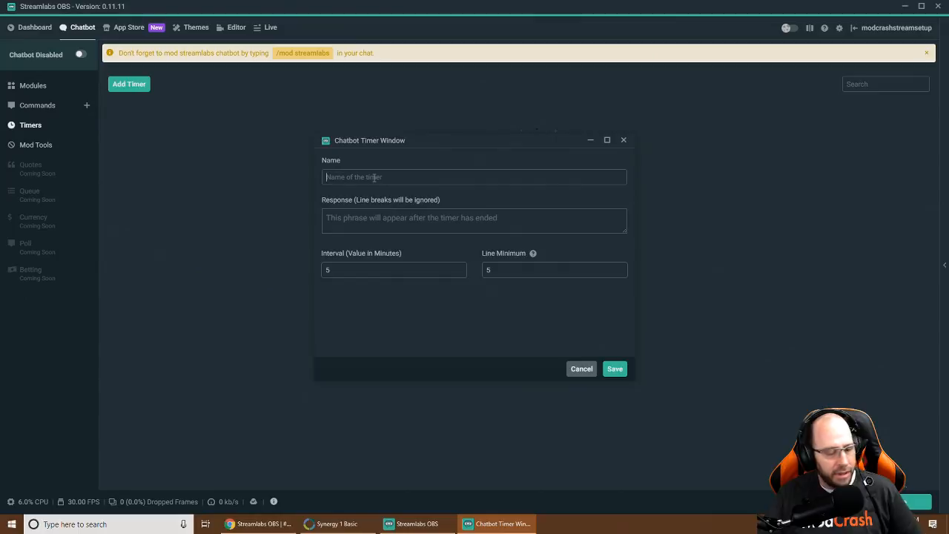
{"action": "type", "text": "Follow ModCrash"}
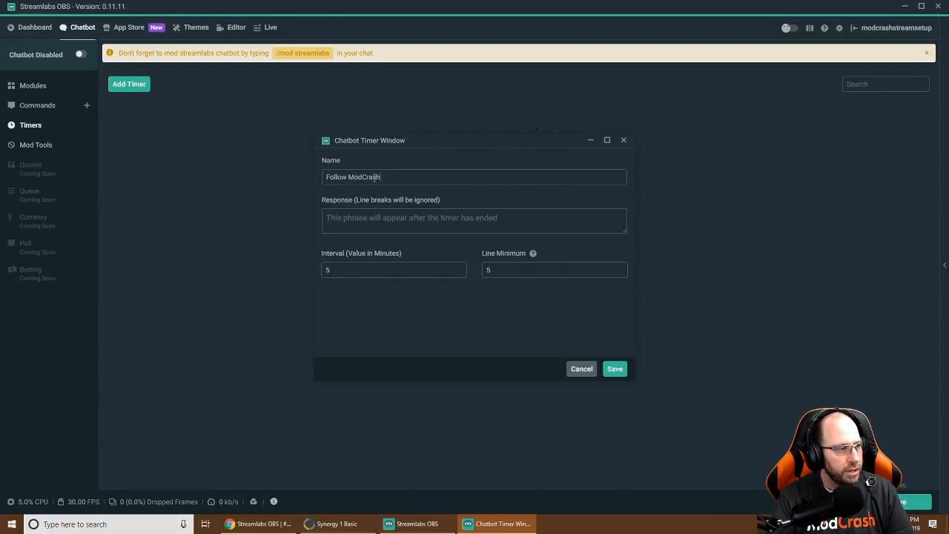
{"action": "type", "text": " Twitter"}
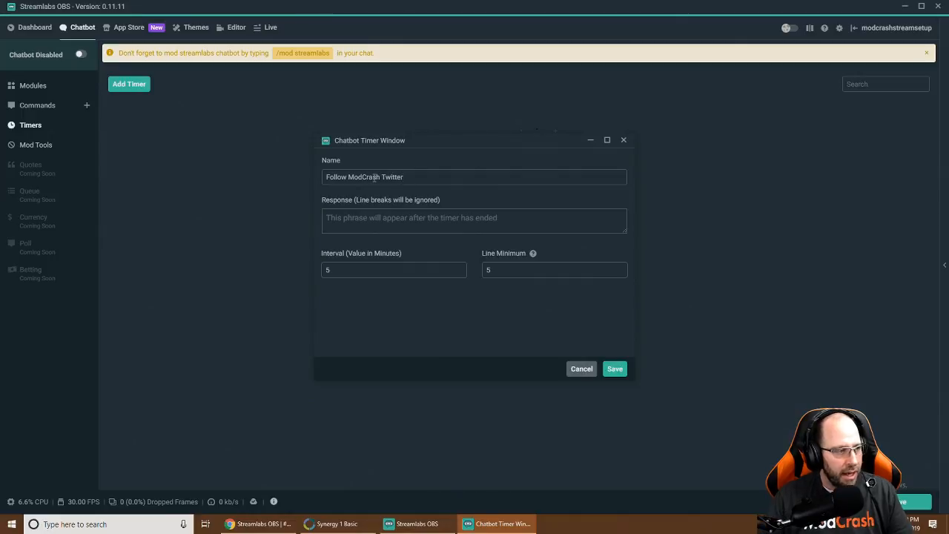
{"action": "left_click", "coordinate": [364, 218]}
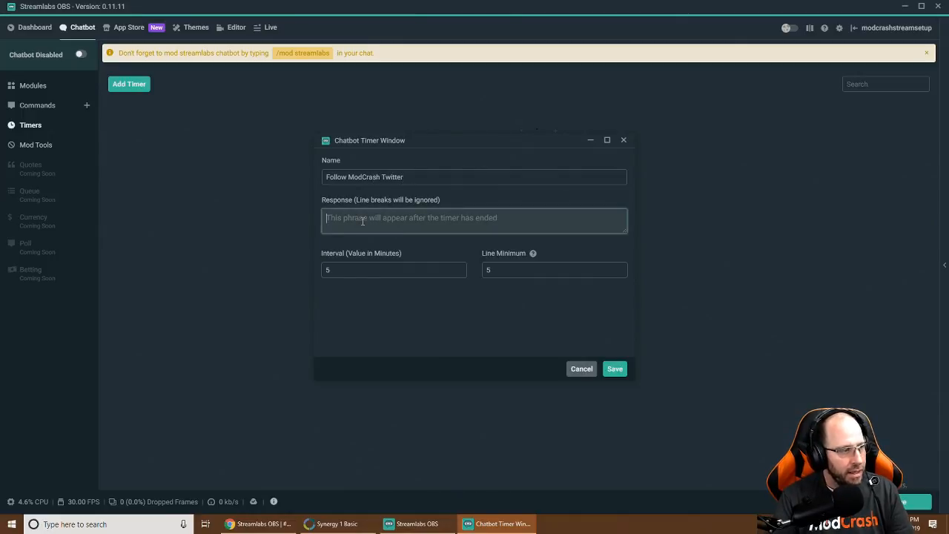
{"action": "type", "text": "Hey, Follow us on T"}
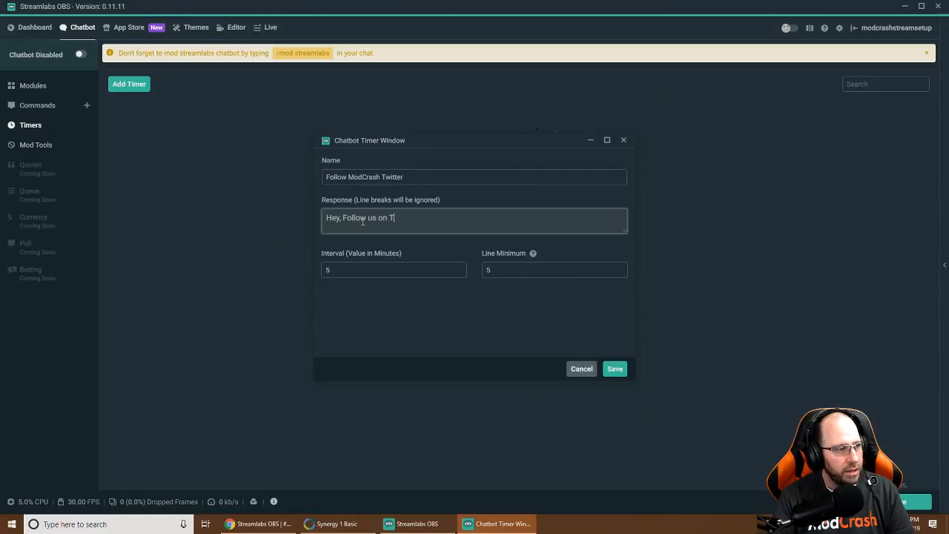
{"action": "type", "text": "witter. https://twitter."}
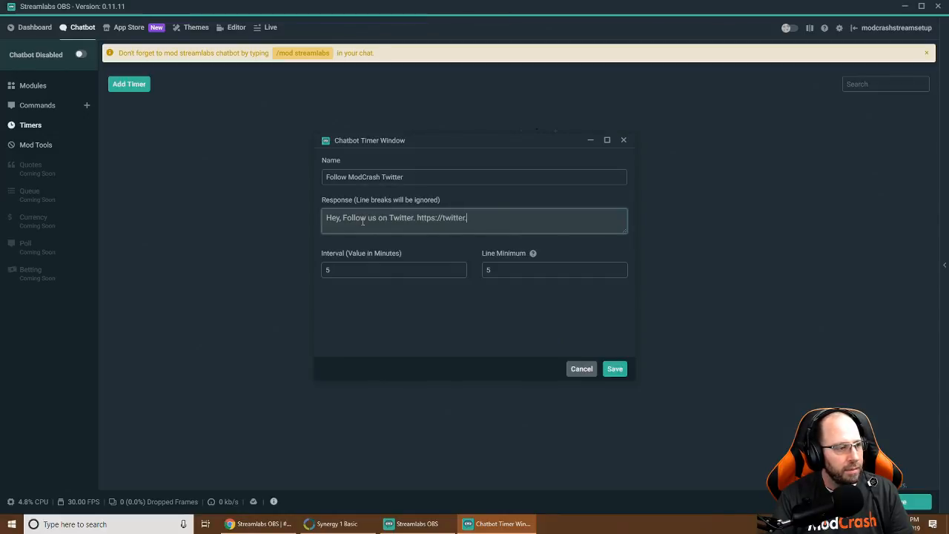
{"action": "type", "text": "modcrash"}
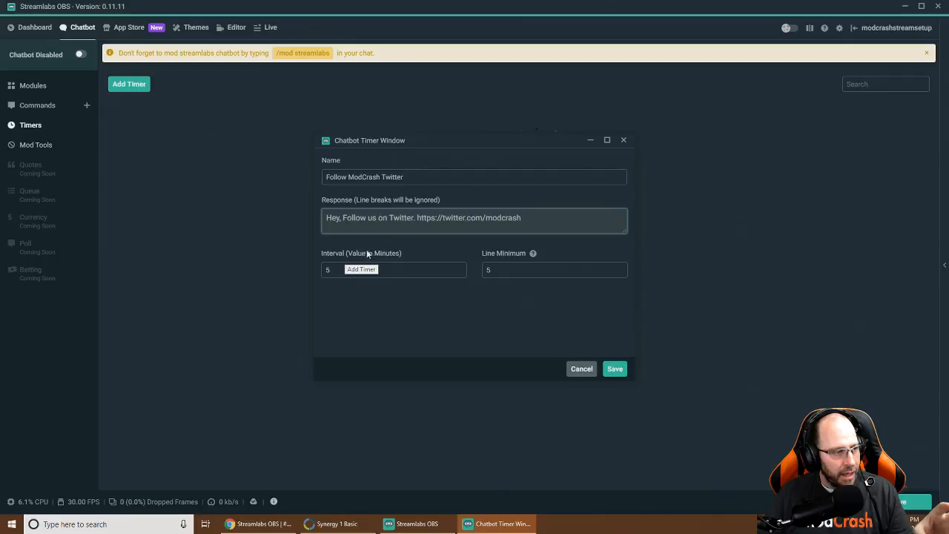
Set the timer interval to 15 and the line minimum to 0
{"action": "left_click", "coordinate": [329, 269]}
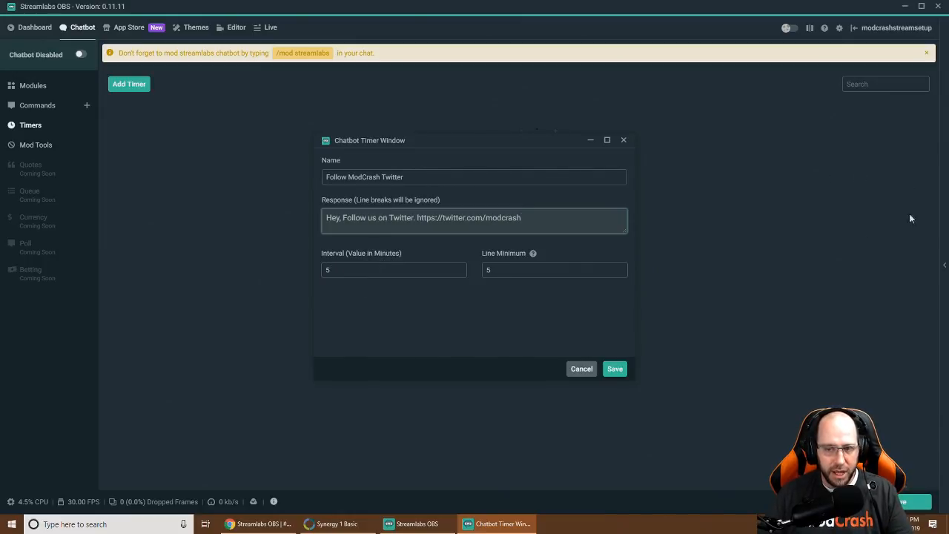
{"action": "left_click_drag", "start_coordinate": [346, 270], "coordinate": [299, 272]}
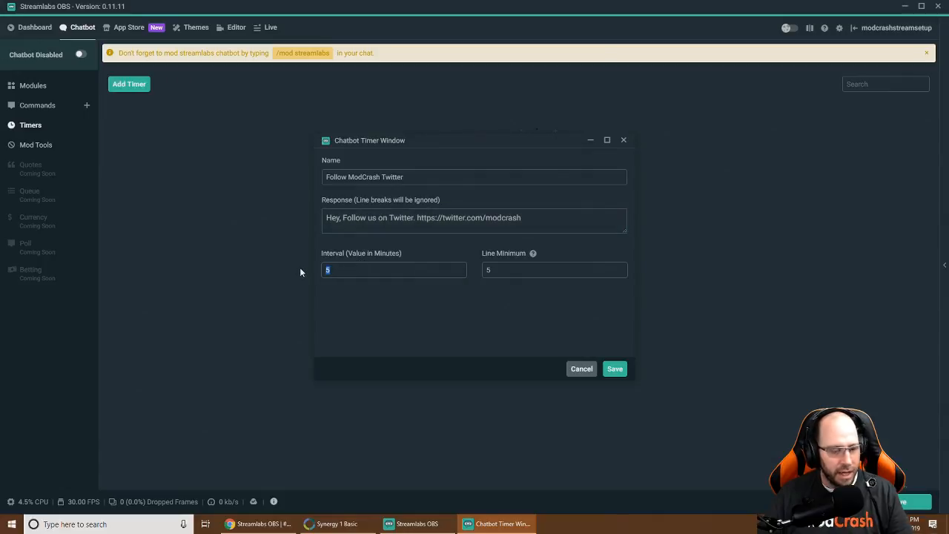
{"action": "type", "text": "15"}
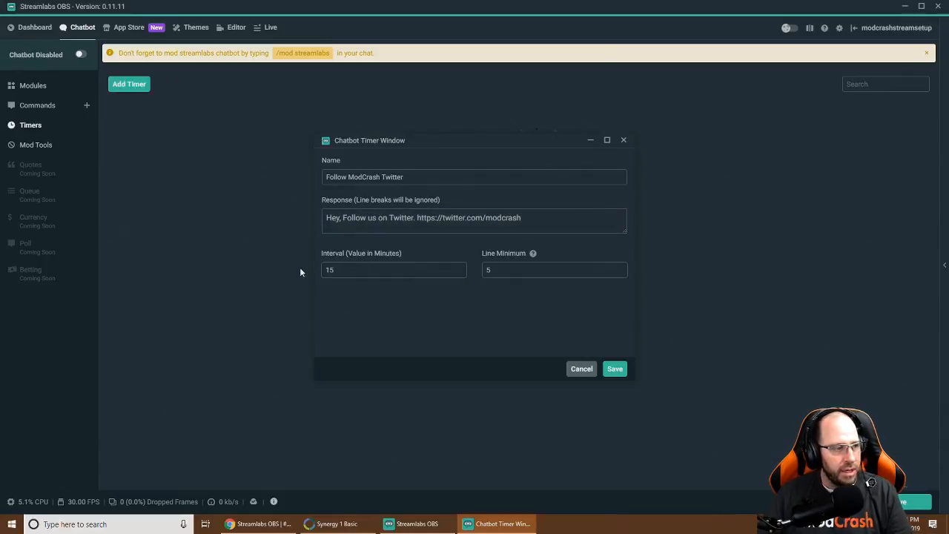
{"action": "left_click_drag", "start_coordinate": [494, 271], "coordinate": [478, 274]}
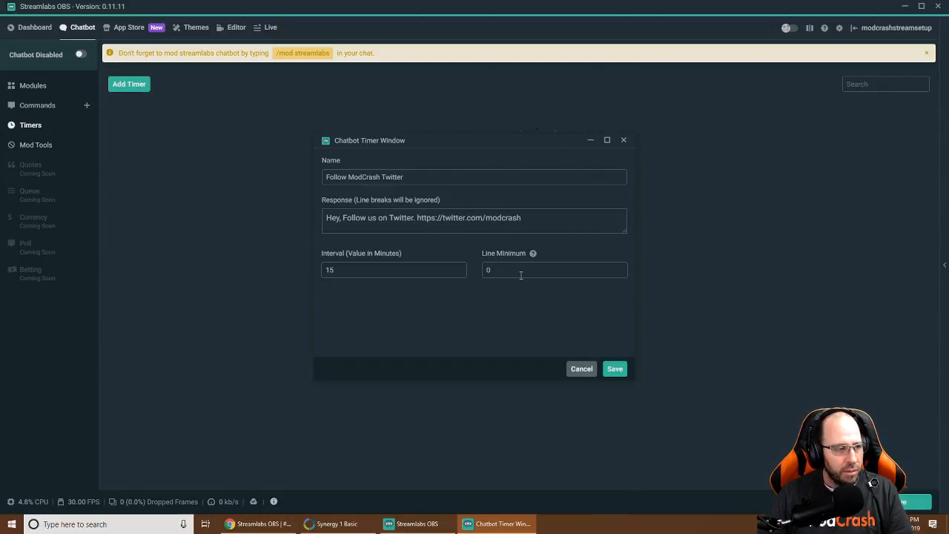
Remove the spaces so the name reads FollowModCrashTwitter and save the timer
{"action": "left_click", "coordinate": [611, 378]}
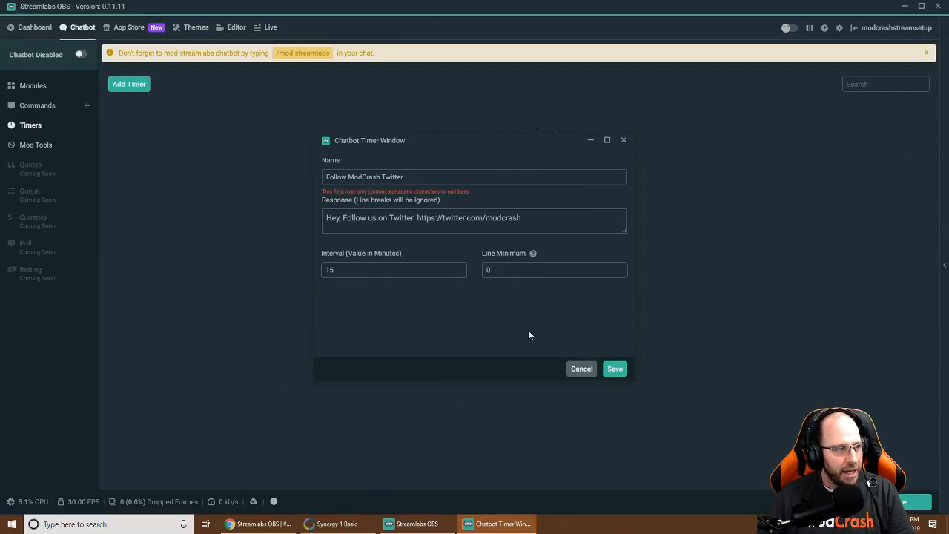
{"action": "left_click", "coordinate": [348, 181]}
{"action": "key", "text": "BackSpace"}
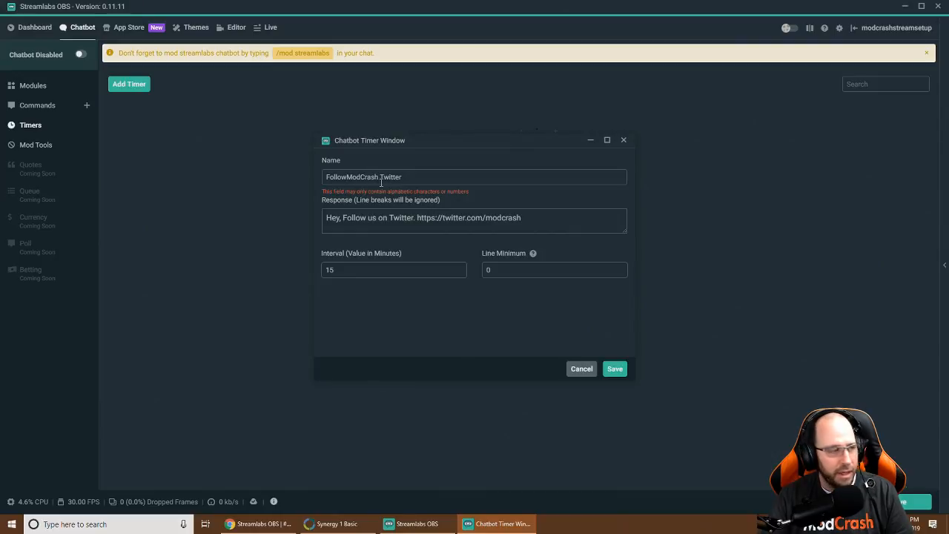
{"action": "left_click", "coordinate": [381, 180]}
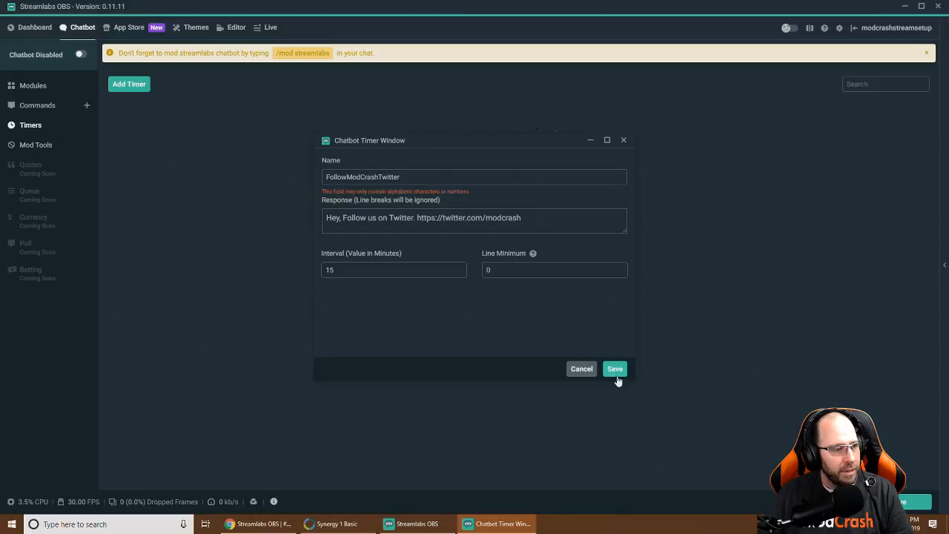
{"action": "left_click", "coordinate": [616, 374]}
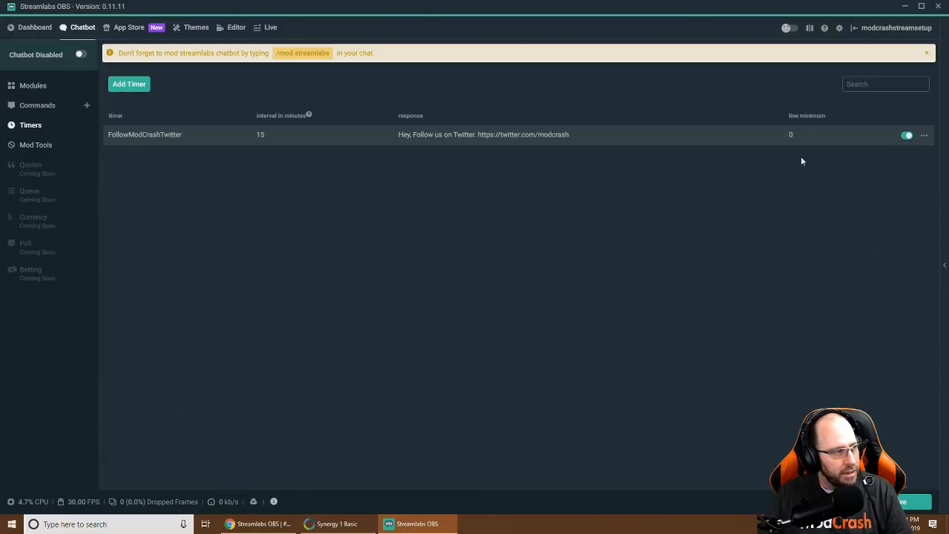
Show the Themes page listing packages such as Interface and Dropzone
{"action": "left_click", "coordinate": [196, 28]}
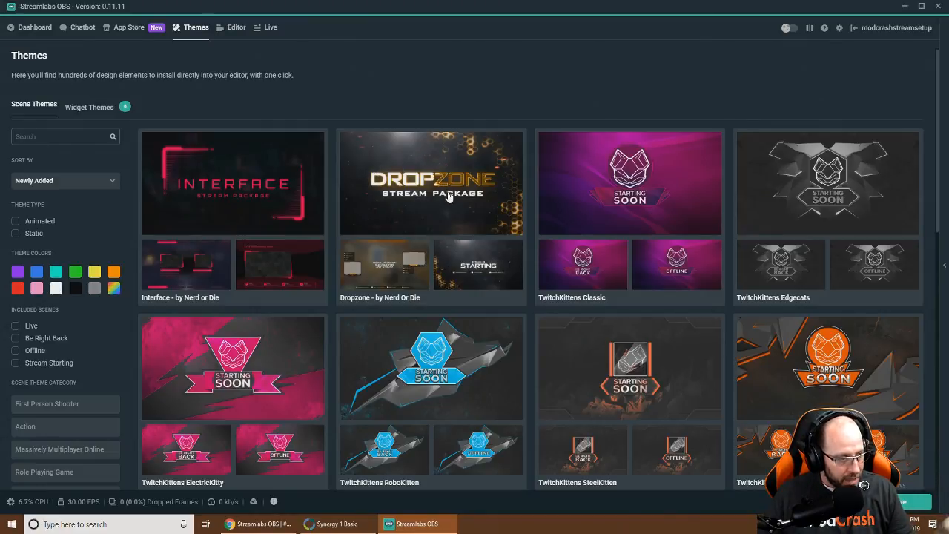
Require Live, Be Right Back, Offline and Stream Starting under Included Scenes
{"action": "scroll", "coordinate": [447, 197], "scroll_direction": "down", "scroll_amount": 5}
{"action": "scroll", "coordinate": [355, 215], "scroll_direction": "up", "scroll_amount": 5}
{"action": "scroll", "coordinate": [355, 215], "scroll_direction": "down", "scroll_amount": 5}
{"action": "scroll", "coordinate": [356, 217], "scroll_direction": "down", "scroll_amount": 4}
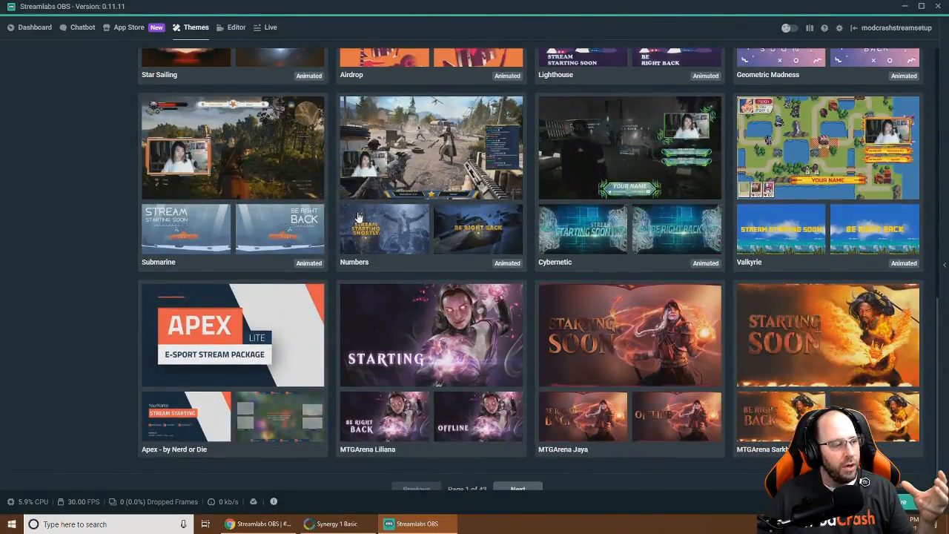
{"action": "scroll", "coordinate": [358, 216], "scroll_direction": "up", "scroll_amount": 10}
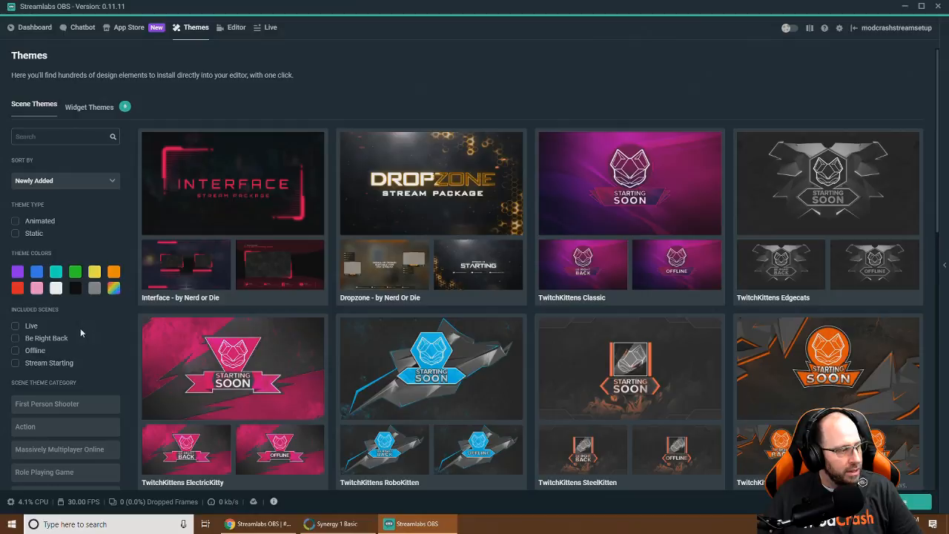
{"action": "scroll", "coordinate": [82, 332], "scroll_direction": "down", "scroll_amount": 1}
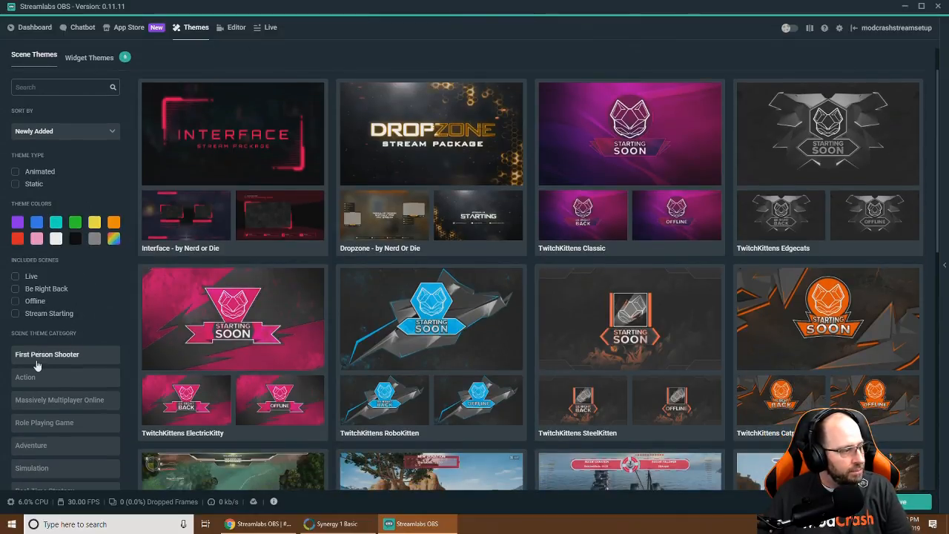
{"action": "left_click", "coordinate": [16, 277]}
{"action": "left_click", "coordinate": [16, 289]}
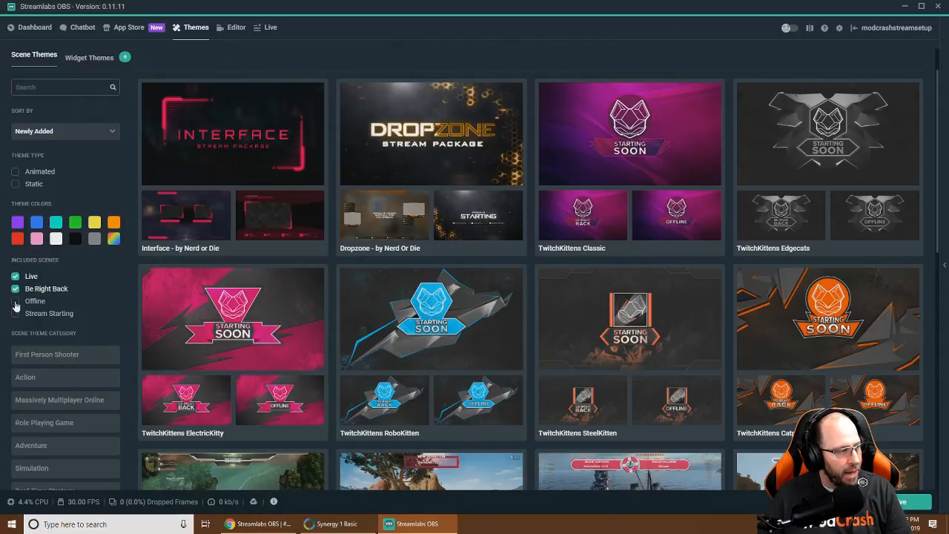
{"action": "left_click", "coordinate": [16, 301]}
{"action": "left_click", "coordinate": [16, 312]}
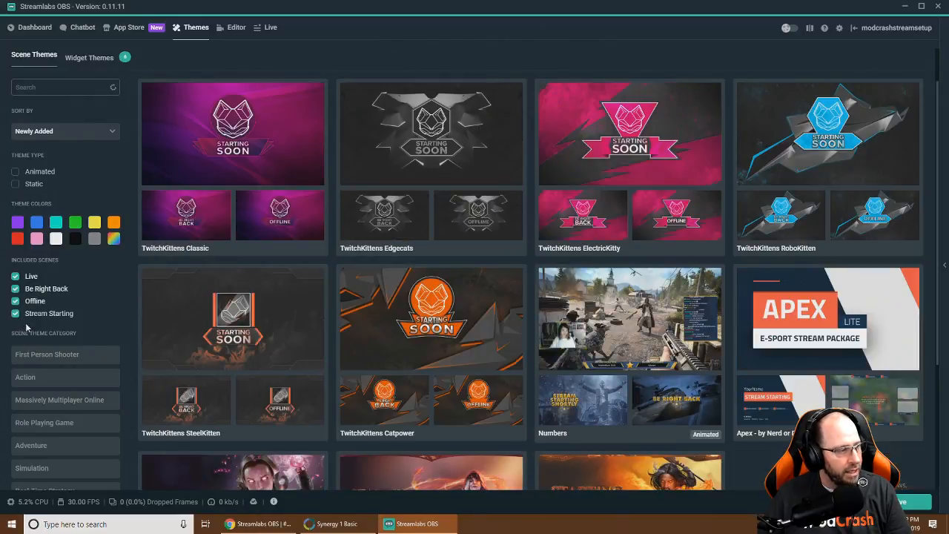
Narrow to the First Person Shooter category and scroll the filtered themes
{"action": "left_click", "coordinate": [58, 356]}
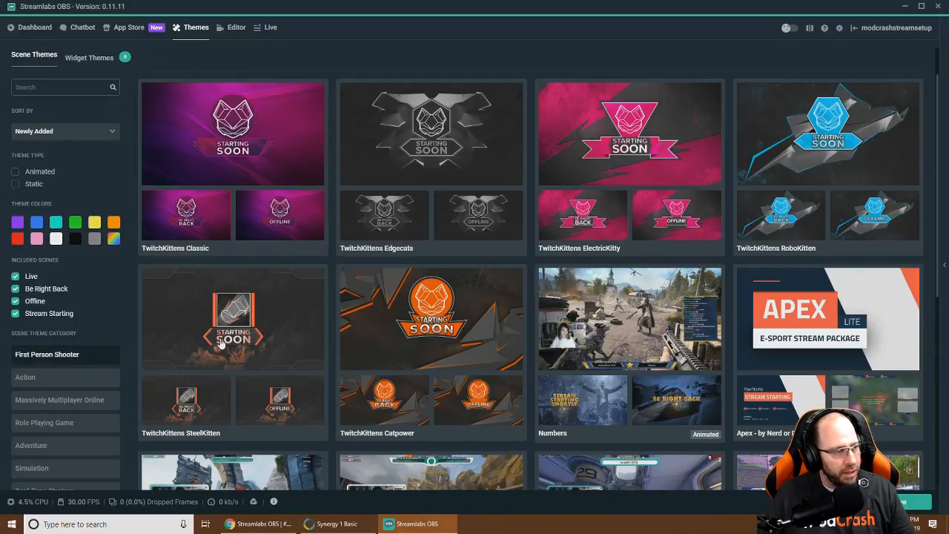
{"action": "scroll", "coordinate": [154, 347], "scroll_direction": "down", "scroll_amount": 2}
{"action": "scroll", "coordinate": [155, 347], "scroll_direction": "down", "scroll_amount": 1}
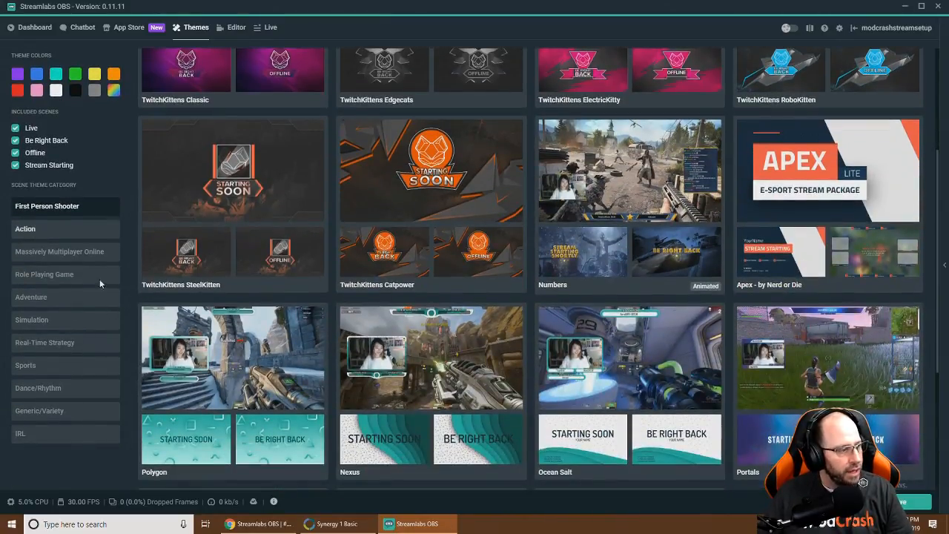
{"action": "scroll", "coordinate": [152, 326], "scroll_direction": "down", "scroll_amount": 1}
{"action": "scroll", "coordinate": [308, 305], "scroll_direction": "down", "scroll_amount": 2}
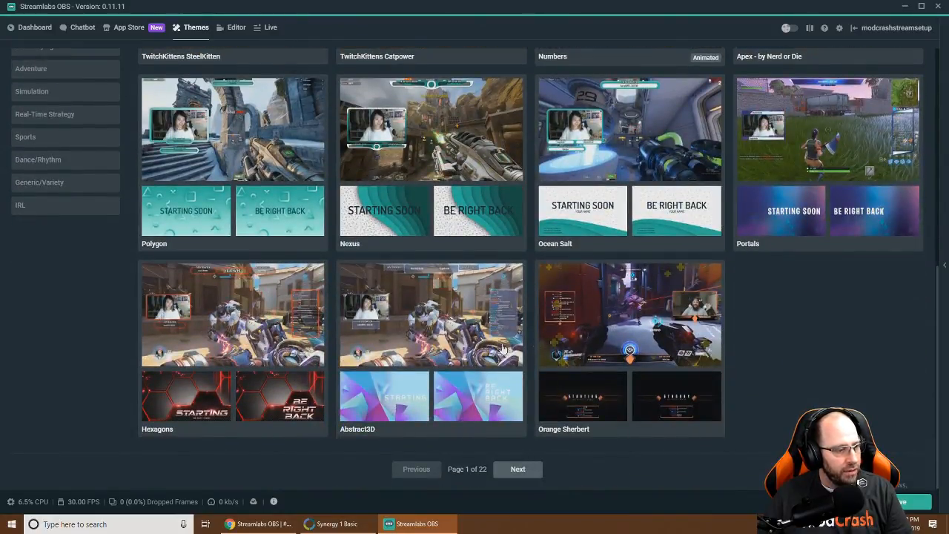
Open the Hexagons theme page and install its overlay as a new scene collection
{"action": "left_click", "coordinate": [245, 342]}
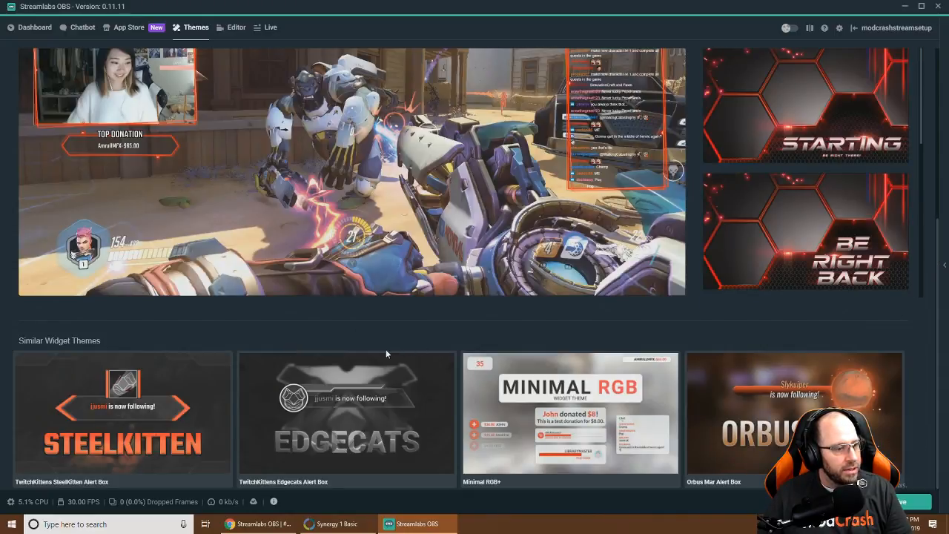
{"action": "scroll", "coordinate": [306, 263], "scroll_direction": "up", "scroll_amount": 1}
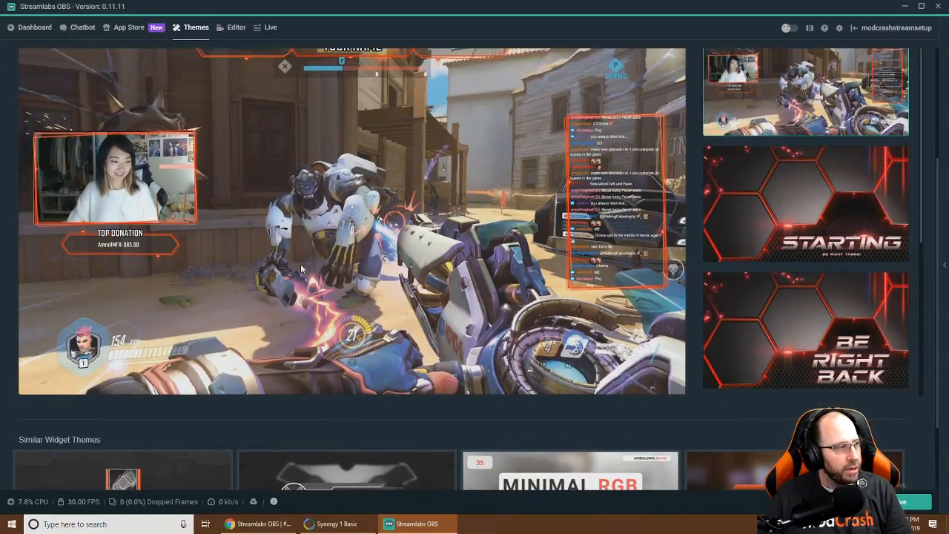
{"action": "scroll", "coordinate": [257, 269], "scroll_direction": "up", "scroll_amount": 2}
{"action": "scroll", "coordinate": [259, 270], "scroll_direction": "down", "scroll_amount": 1}
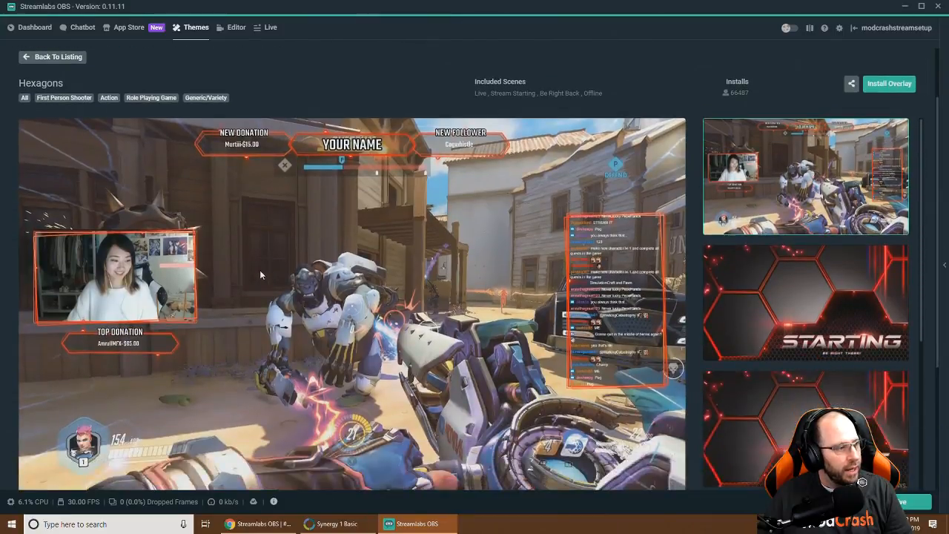
{"action": "scroll", "coordinate": [261, 275], "scroll_direction": "up", "scroll_amount": 1}
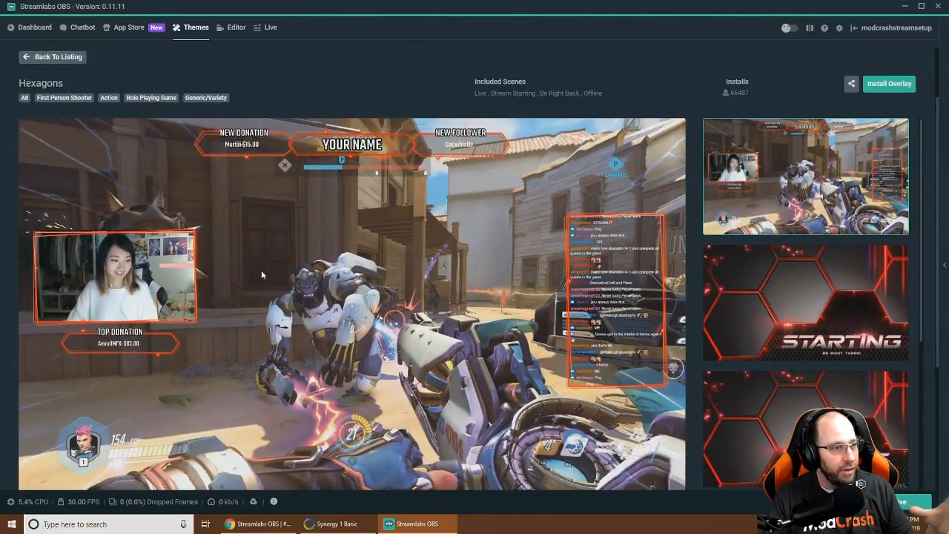
{"action": "left_click", "coordinate": [902, 85]}
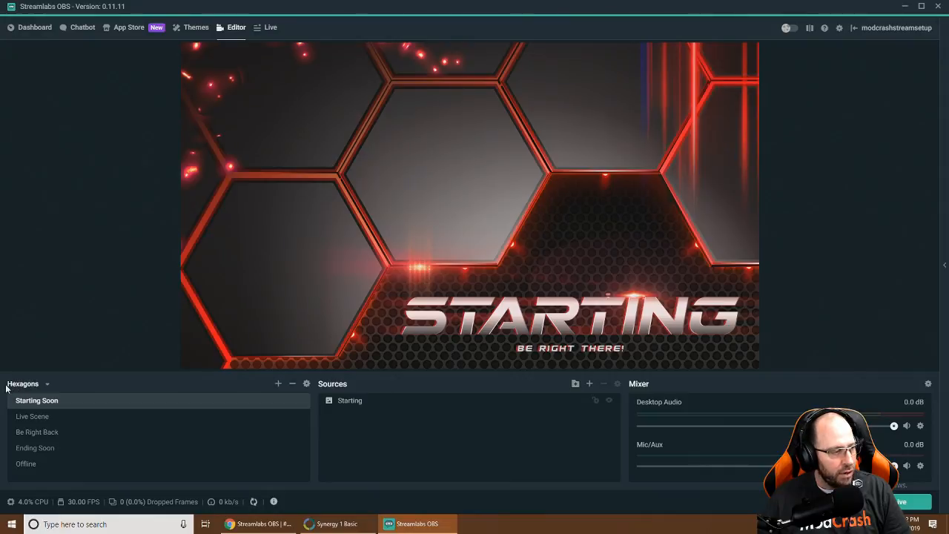
Preview the Live, Be Right Back, Ending Soon and Offline scenes, ending back on Live Scene
{"action": "left_click", "coordinate": [28, 418]}
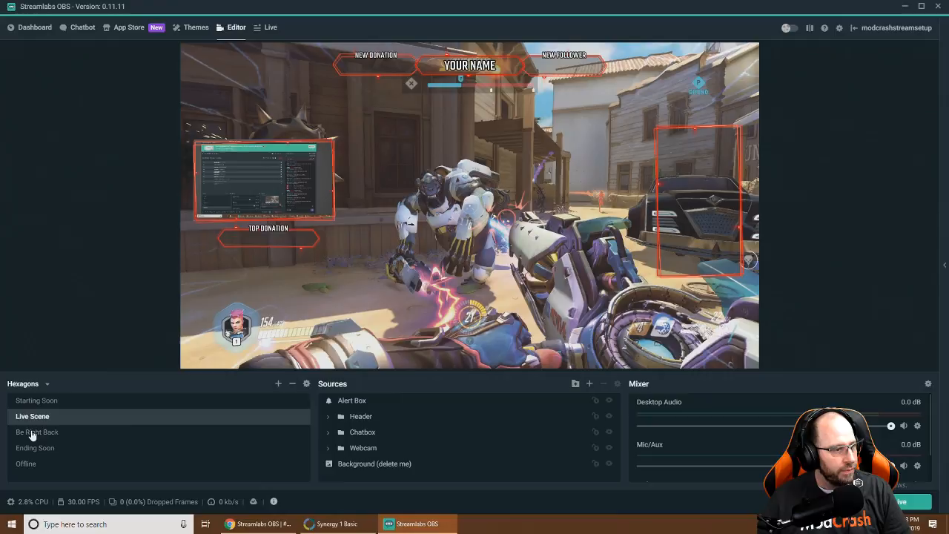
{"action": "left_click", "coordinate": [33, 433]}
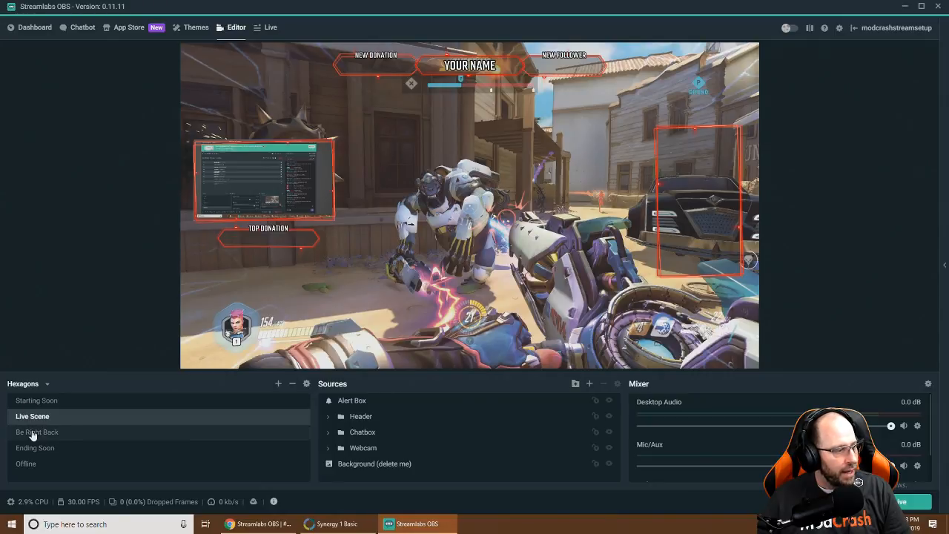
{"action": "left_click", "coordinate": [32, 449]}
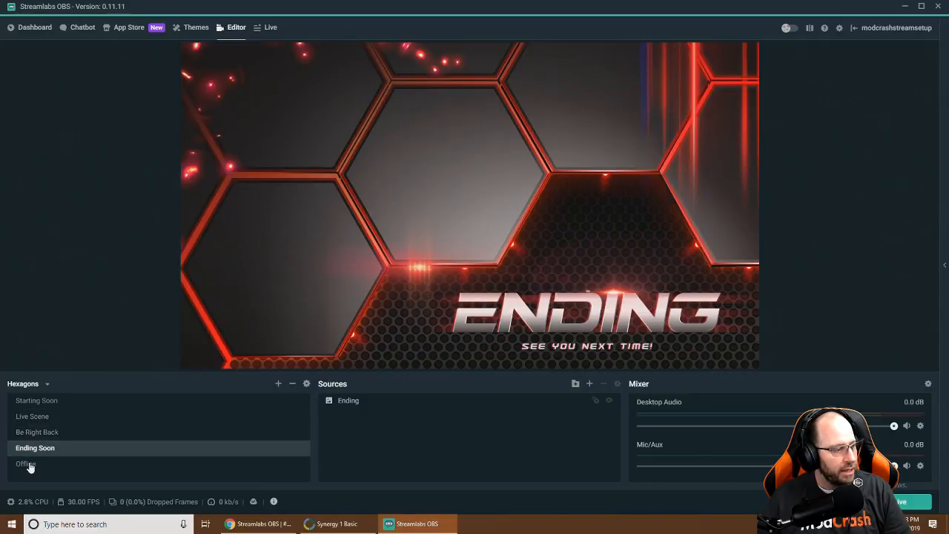
{"action": "left_click", "coordinate": [30, 466]}
{"action": "left_click", "coordinate": [32, 418]}
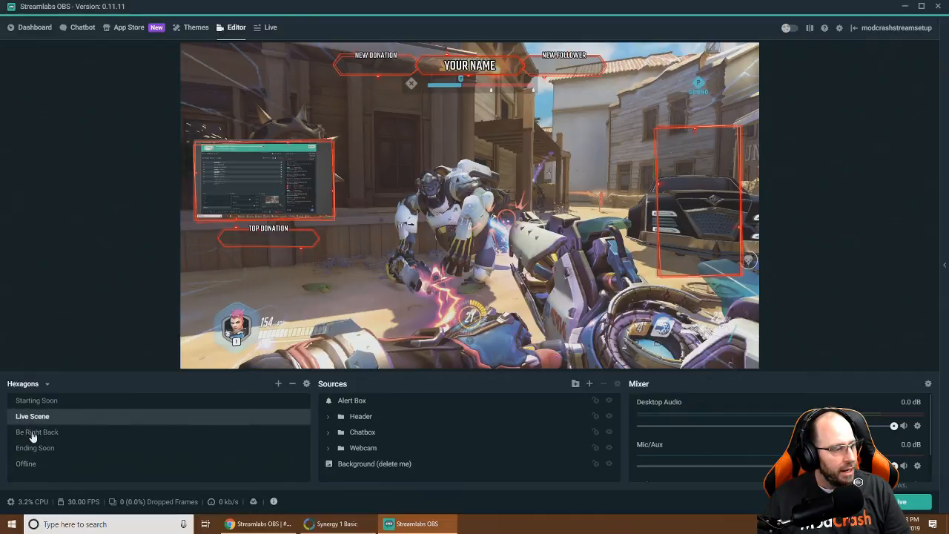
Select the framed webcam element and expand the Webcam group to reveal its sources
{"action": "left_click", "coordinate": [245, 176]}
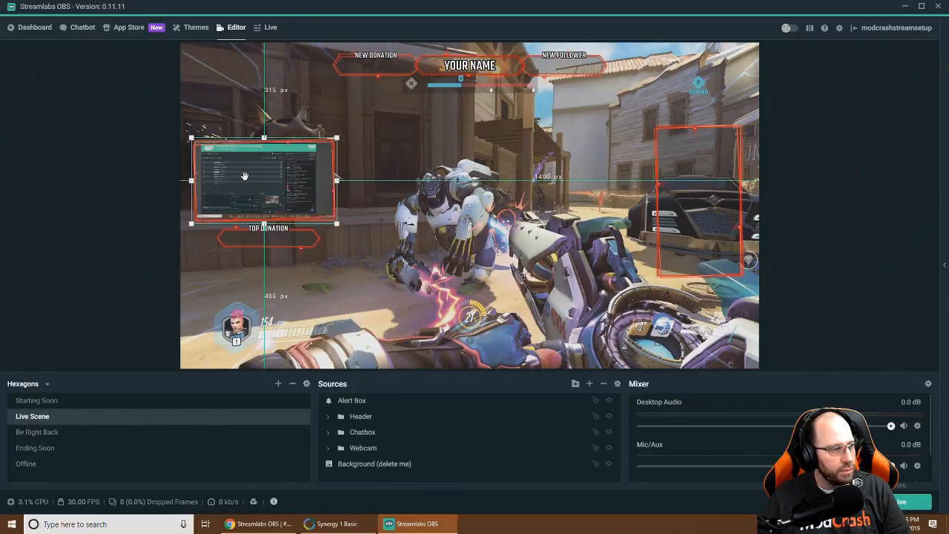
{"action": "left_click", "coordinate": [329, 448]}
{"action": "scroll", "coordinate": [375, 453], "scroll_direction": "down", "scroll_amount": 1}
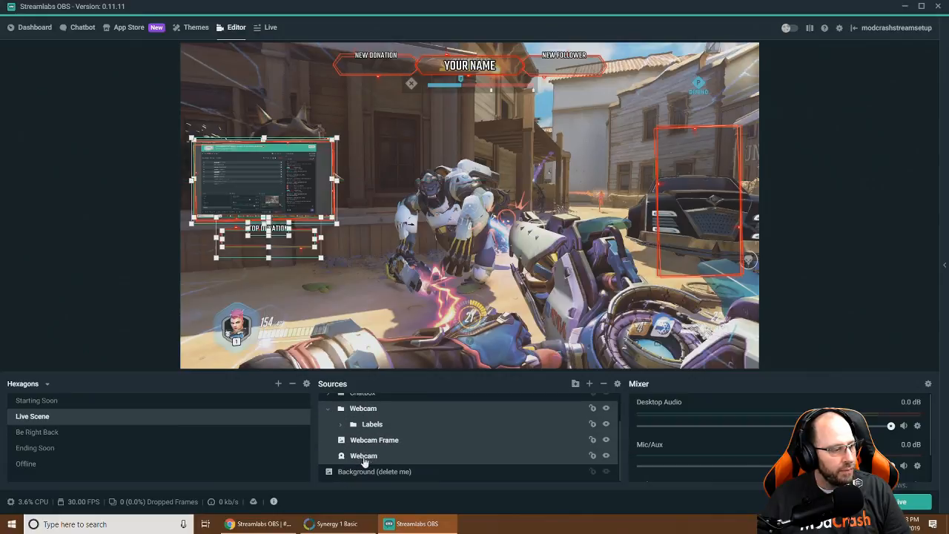
Open the Webcam source's properties and set its device to HD Pro Webcam C920
{"action": "left_click", "coordinate": [362, 456]}
{"action": "double_click", "coordinate": [362, 456]}
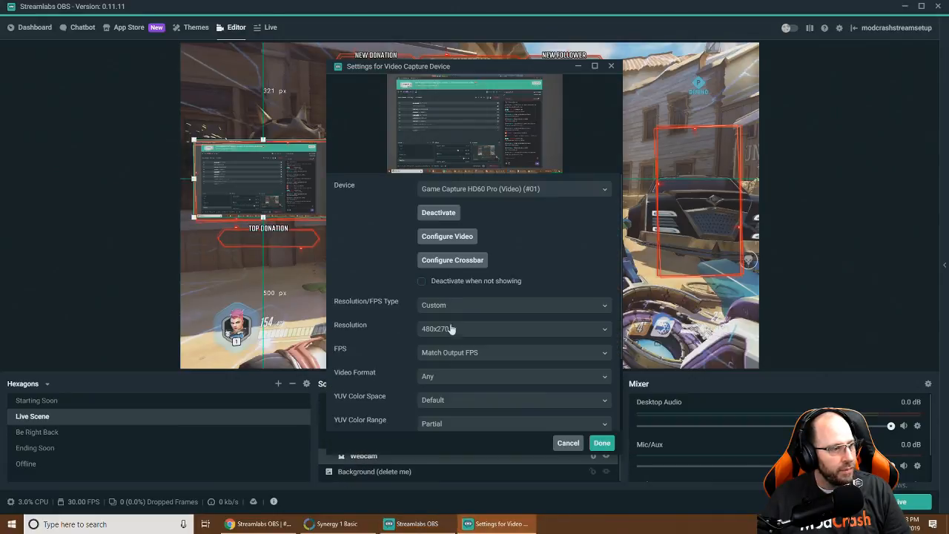
{"action": "left_click", "coordinate": [475, 190]}
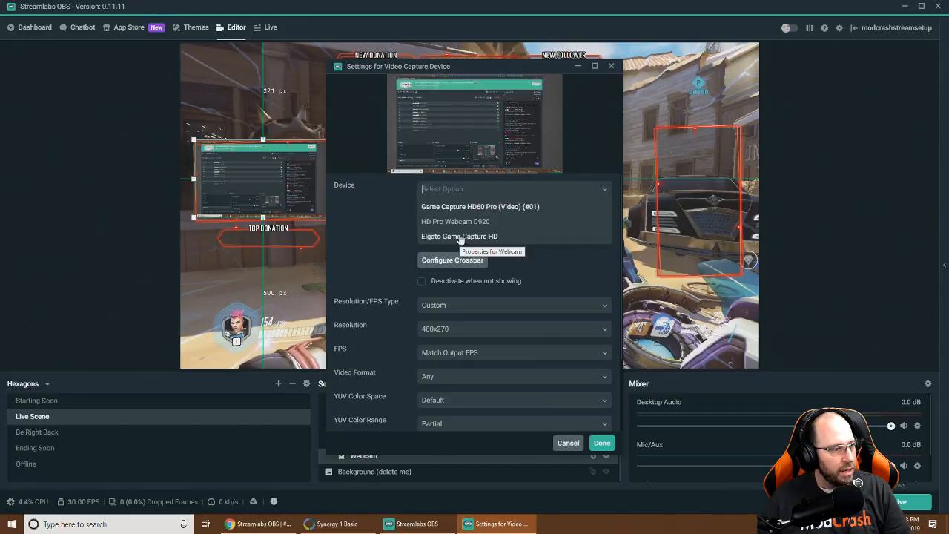
{"action": "left_click", "coordinate": [467, 221]}
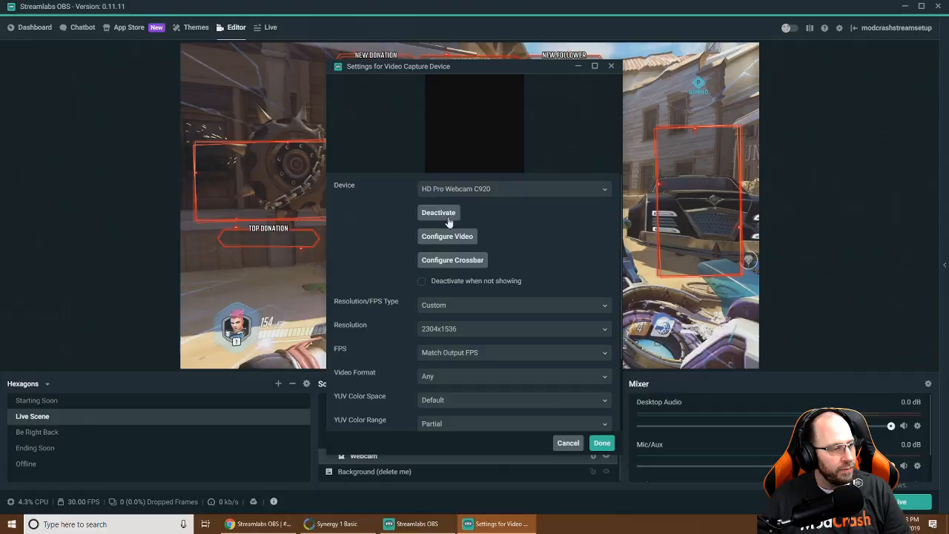
{"action": "left_click", "coordinate": [445, 378]}
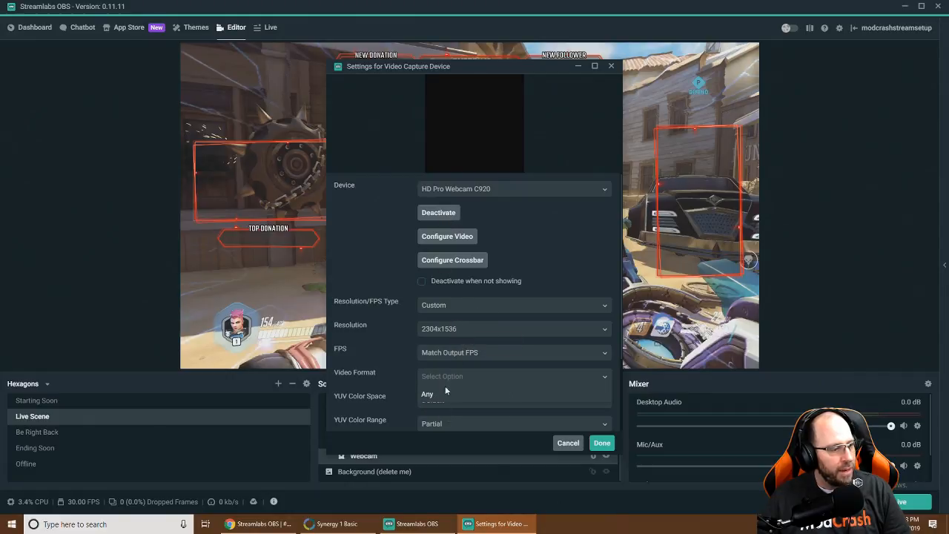
{"action": "scroll", "coordinate": [445, 380], "scroll_direction": "down", "scroll_amount": 2}
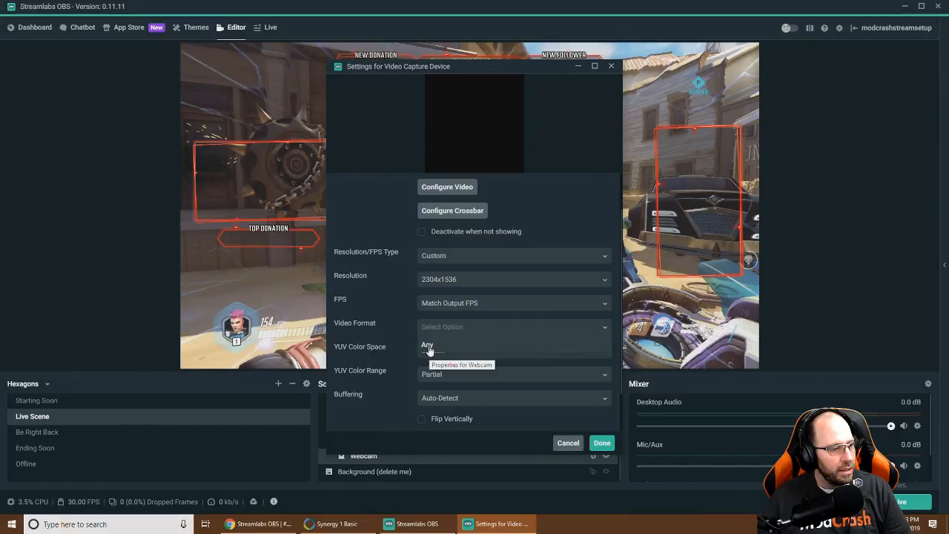
{"action": "scroll", "coordinate": [429, 348], "scroll_direction": "down", "scroll_amount": 1}
{"action": "left_click", "coordinate": [430, 296]}
Set 1920x1080 resolution, 30 FPS, MJPEG format, 709 colour space and Full range, then apply
{"action": "left_click", "coordinate": [439, 229]}
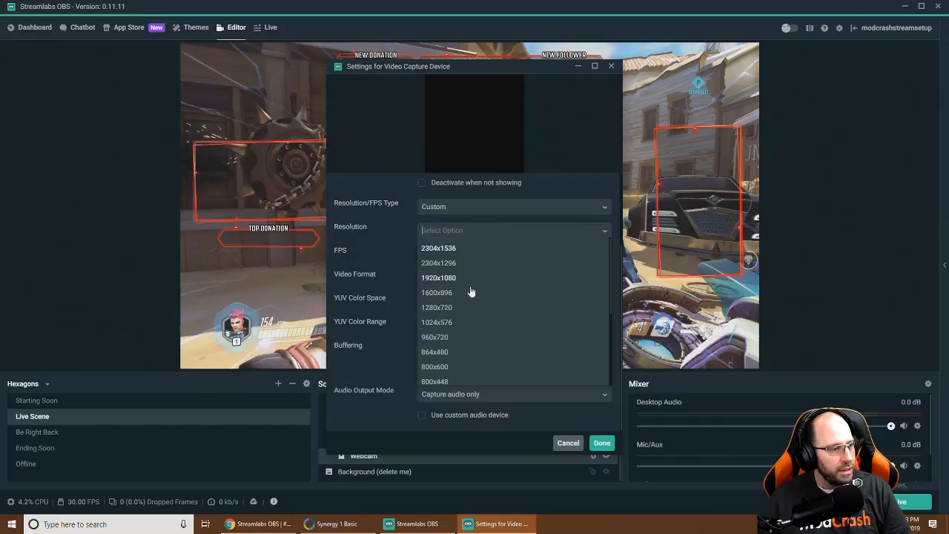
{"action": "left_click", "coordinate": [475, 279]}
{"action": "left_click", "coordinate": [459, 254]}
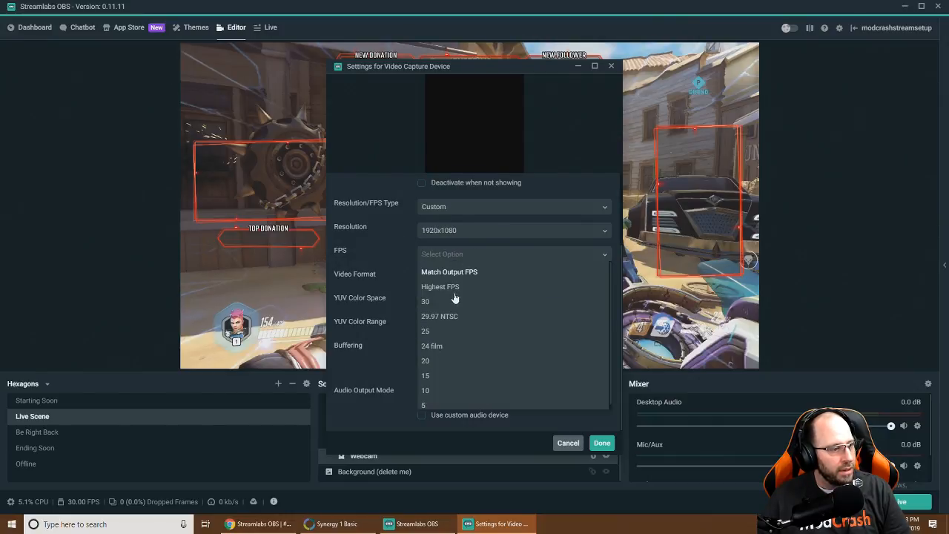
{"action": "left_click", "coordinate": [444, 301]}
{"action": "left_click", "coordinate": [454, 279]}
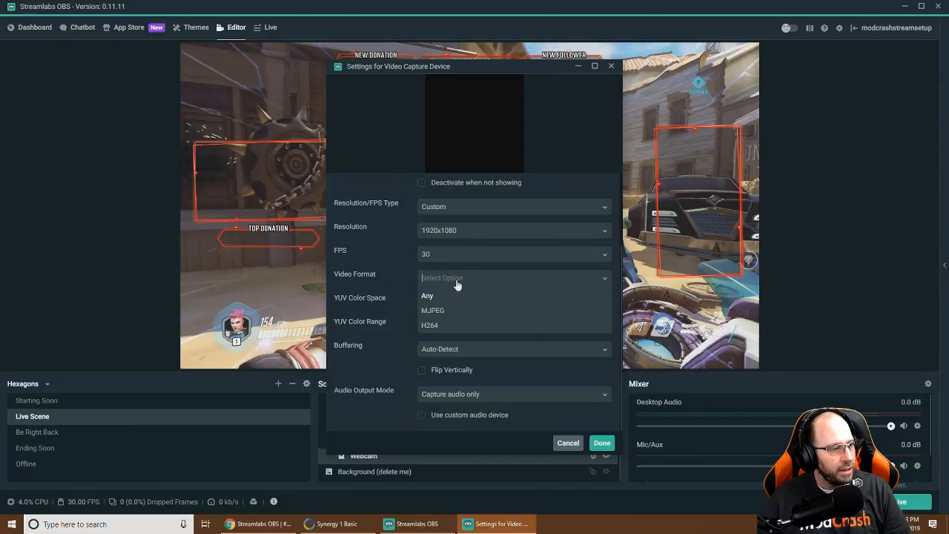
{"action": "left_click", "coordinate": [443, 312]}
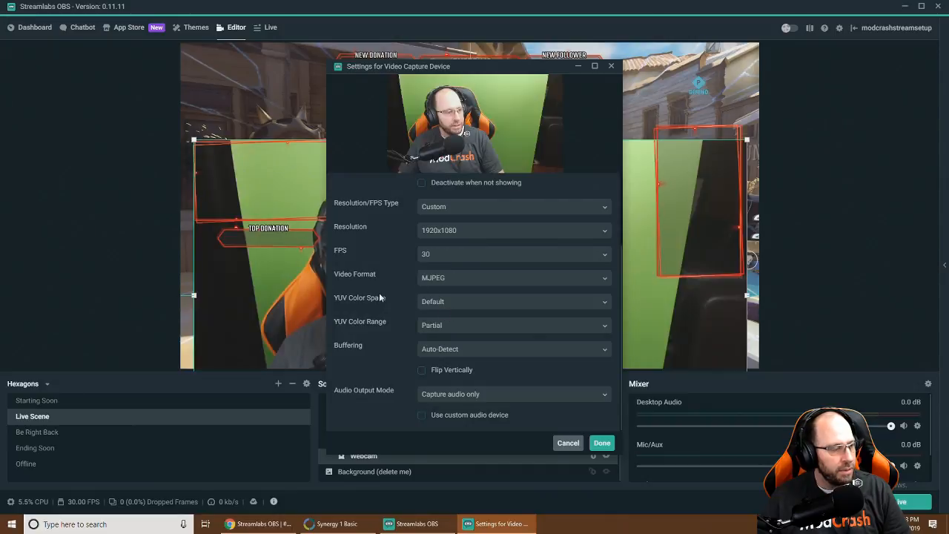
{"action": "left_click", "coordinate": [441, 303]}
{"action": "left_click", "coordinate": [435, 334]}
{"action": "left_click", "coordinate": [435, 326]}
{"action": "left_click", "coordinate": [435, 358]}
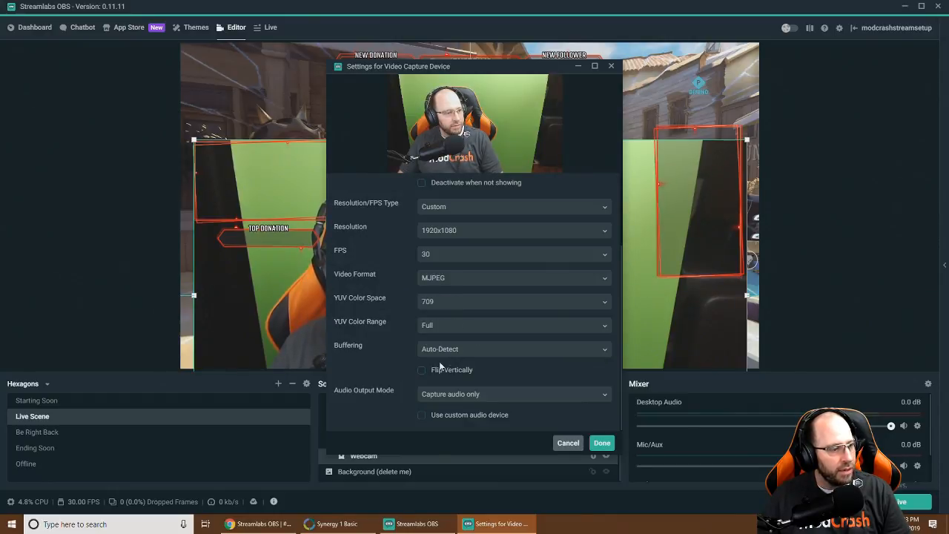
{"action": "left_click", "coordinate": [601, 442]}
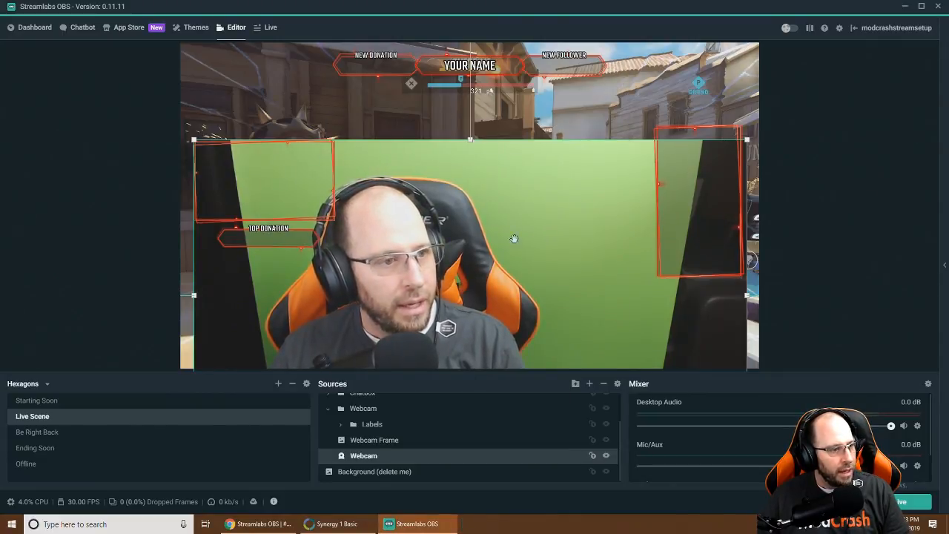
Move the webcam feed up and shrink it proportionally toward the left frame
{"action": "left_click_drag", "start_coordinate": [536, 302], "coordinate": [524, 230]}
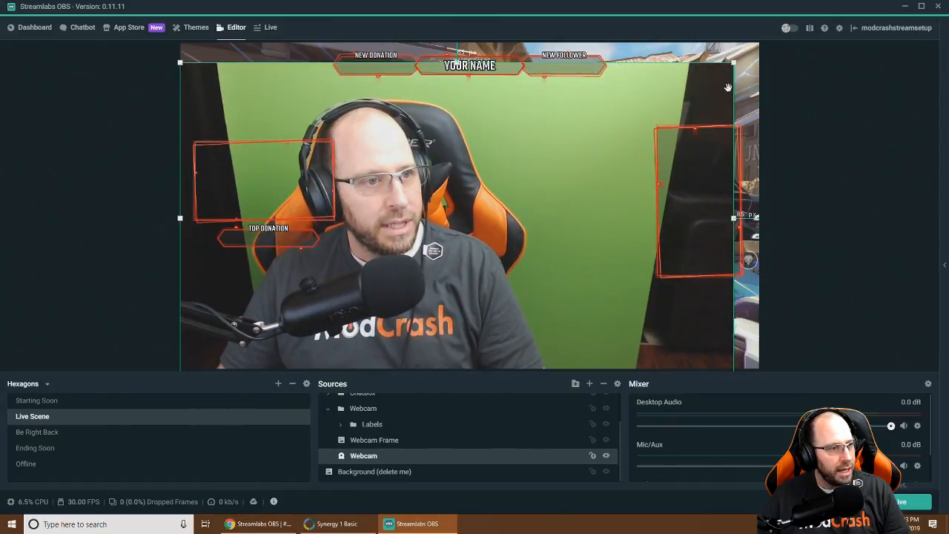
{"action": "left_click_drag", "start_coordinate": [733, 63], "coordinate": [475, 215]}
{"action": "left_click_drag", "start_coordinate": [442, 291], "coordinate": [420, 232]}
{"action": "left_click_drag", "start_coordinate": [468, 306], "coordinate": [338, 238]}
{"action": "left_click_drag", "start_coordinate": [348, 239], "coordinate": [344, 196]}
{"action": "mouse_move", "coordinate": [169, 165]}
{"action": "left_mouse_down"}
{"action": "mouse_move", "coordinate": [183, 165]}
{"action": "mouse_move", "coordinate": [169, 166]}
{"action": "left_mouse_up"}
{"action": "left_click_drag", "start_coordinate": [231, 168], "coordinate": [233, 185]}
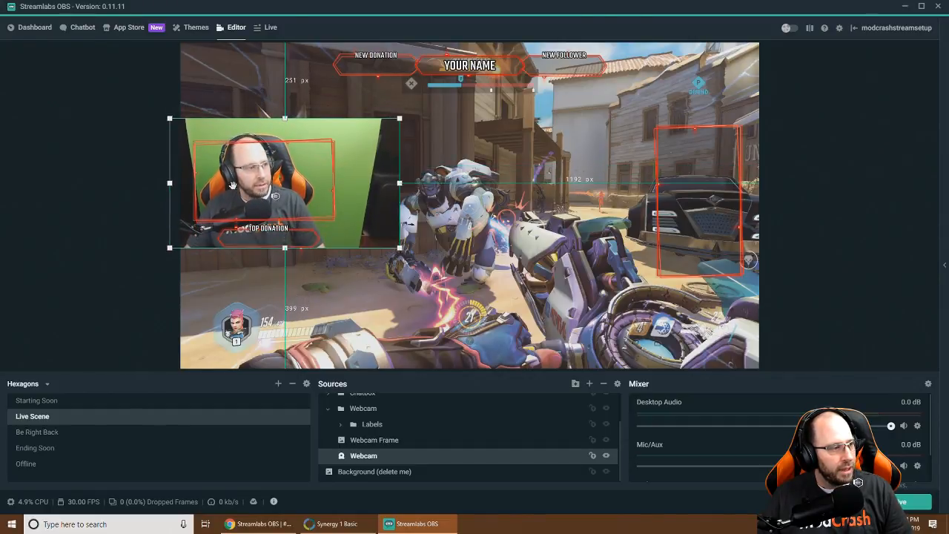
Trim the webcam's corners and edges so it fits the frame above TOP DONATION
{"action": "left_click", "coordinate": [169, 116]}
{"action": "left_click", "coordinate": [222, 134]}
{"action": "left_click_drag", "start_coordinate": [170, 118], "coordinate": [191, 130]}
{"action": "left_click_drag", "start_coordinate": [245, 173], "coordinate": [243, 178]}
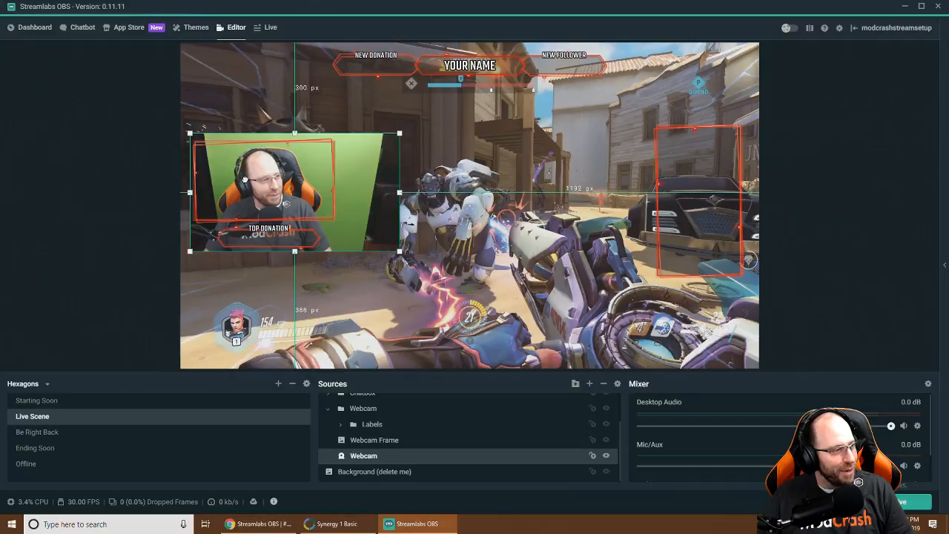
{"action": "left_click_drag", "start_coordinate": [189, 191], "coordinate": [216, 190]}
{"action": "left_click_drag", "start_coordinate": [401, 193], "coordinate": [319, 198]}
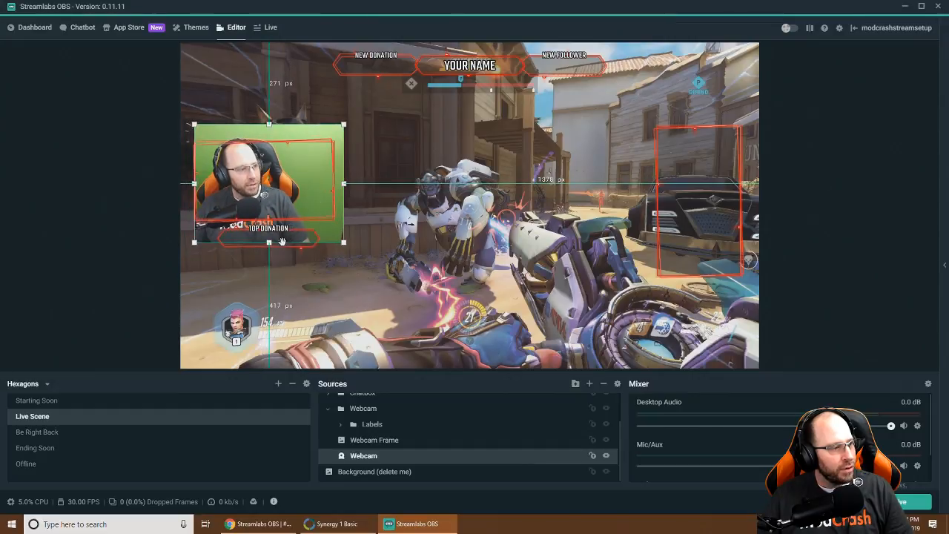
{"action": "left_click_drag", "start_coordinate": [269, 241], "coordinate": [322, 179]}
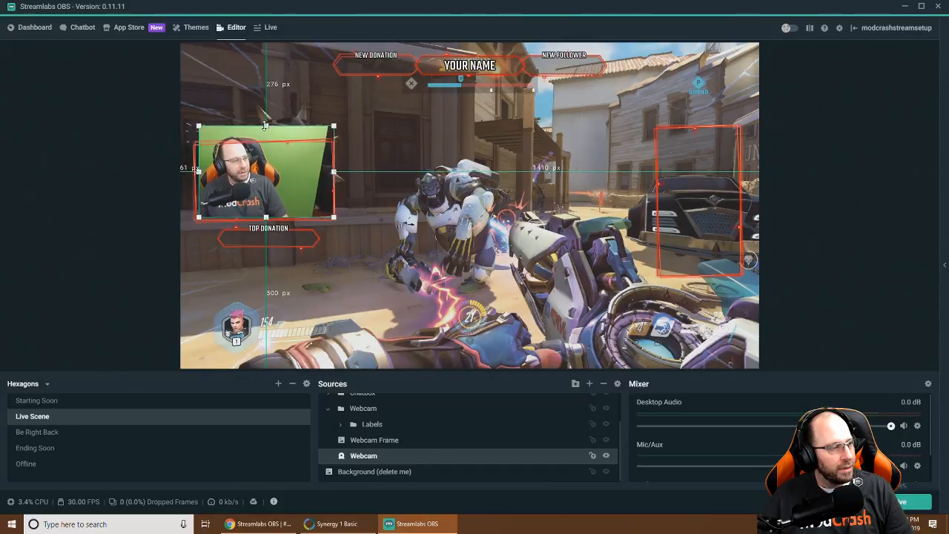
{"action": "left_click_drag", "start_coordinate": [263, 123], "coordinate": [261, 142]}
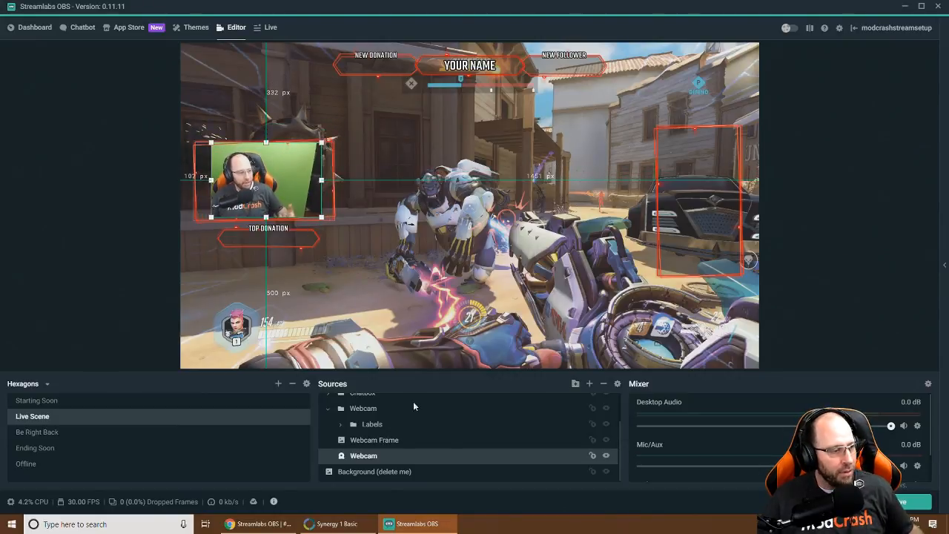
Add a Chroma Key filter to the Webcam source, then select the background source
{"action": "right_click", "coordinate": [370, 459]}
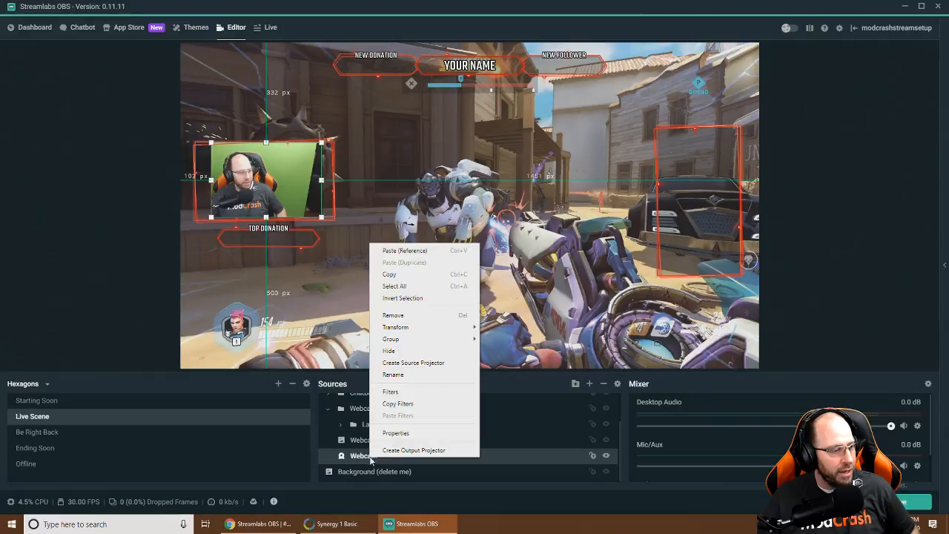
{"action": "left_click", "coordinate": [404, 391]}
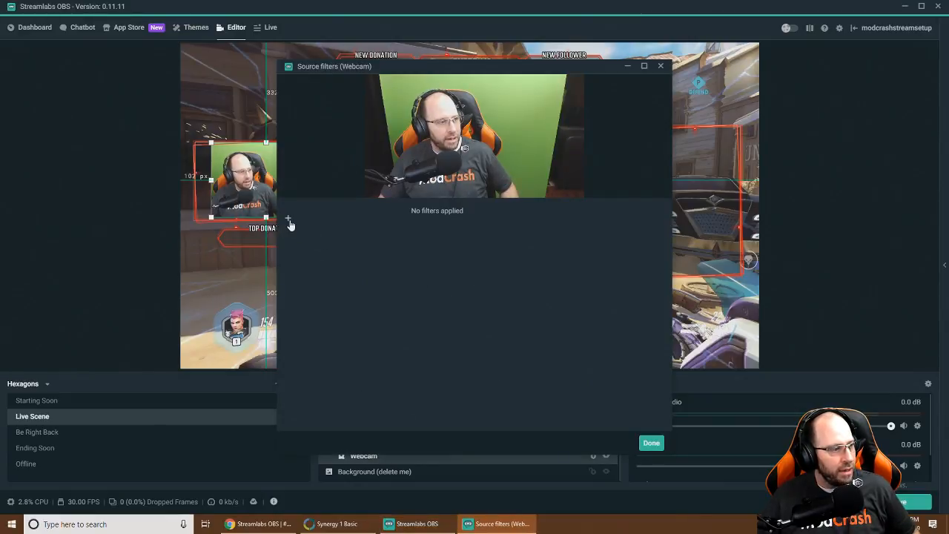
{"action": "left_click", "coordinate": [289, 221]}
{"action": "left_click", "coordinate": [481, 197]}
{"action": "scroll", "coordinate": [441, 315], "scroll_direction": "down", "scroll_amount": 3}
{"action": "left_click", "coordinate": [445, 320]}
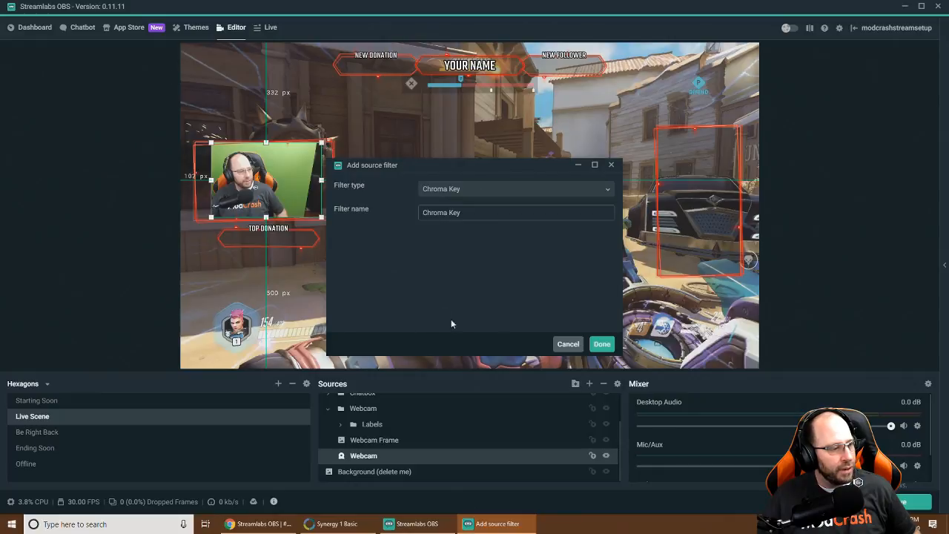
{"action": "left_click", "coordinate": [606, 343]}
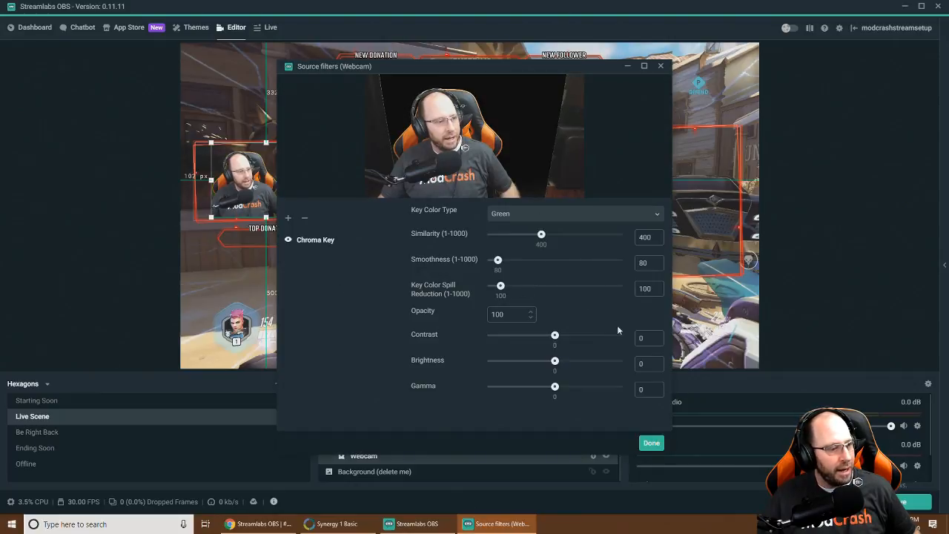
{"action": "left_click", "coordinate": [651, 442]}
{"action": "left_click", "coordinate": [391, 199]}
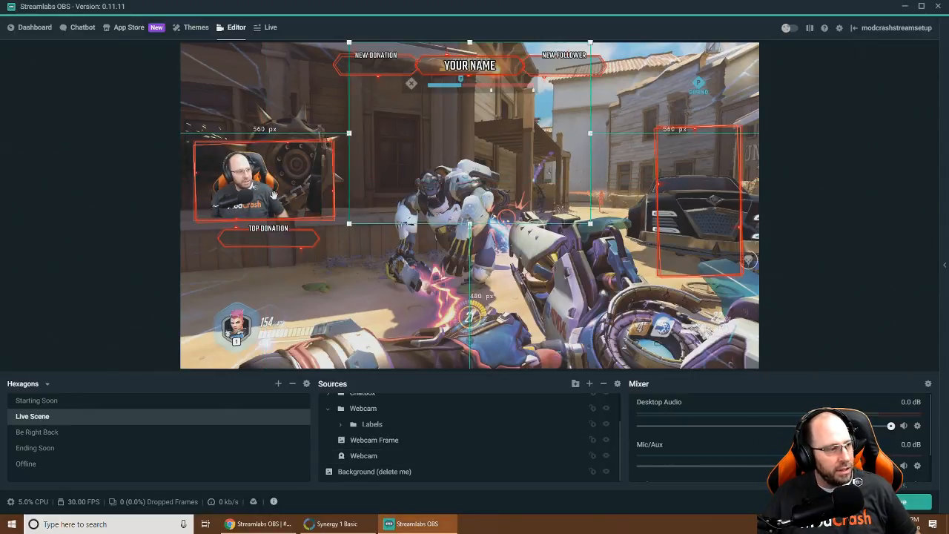
{"action": "left_click", "coordinate": [281, 197]}
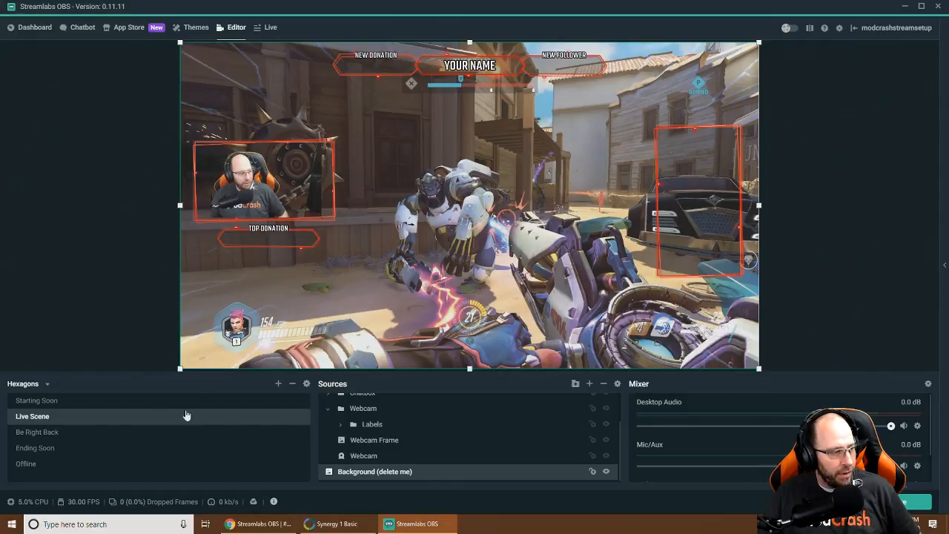
Switch to the Stream Setup scene collection and select the Logitech C920 source
{"action": "left_click", "coordinate": [47, 384]}
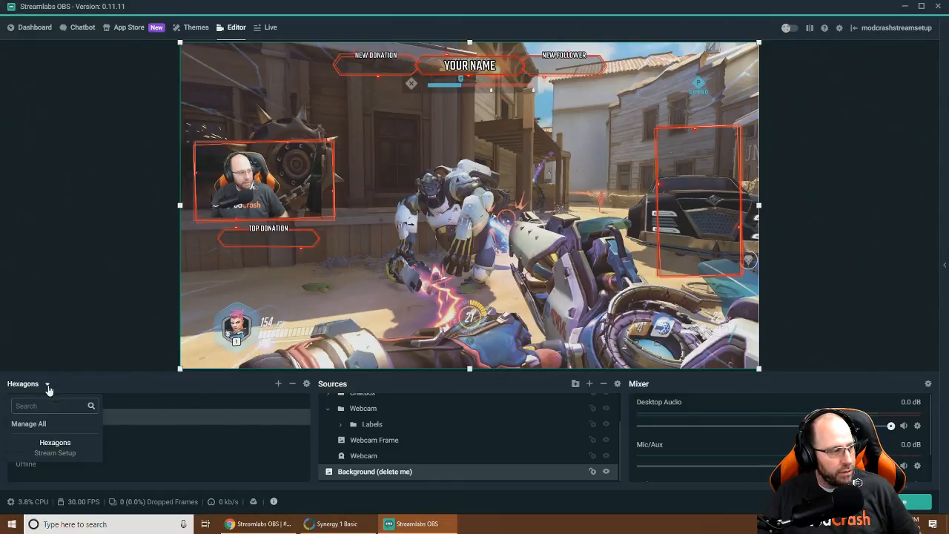
{"action": "left_click", "coordinate": [64, 449]}
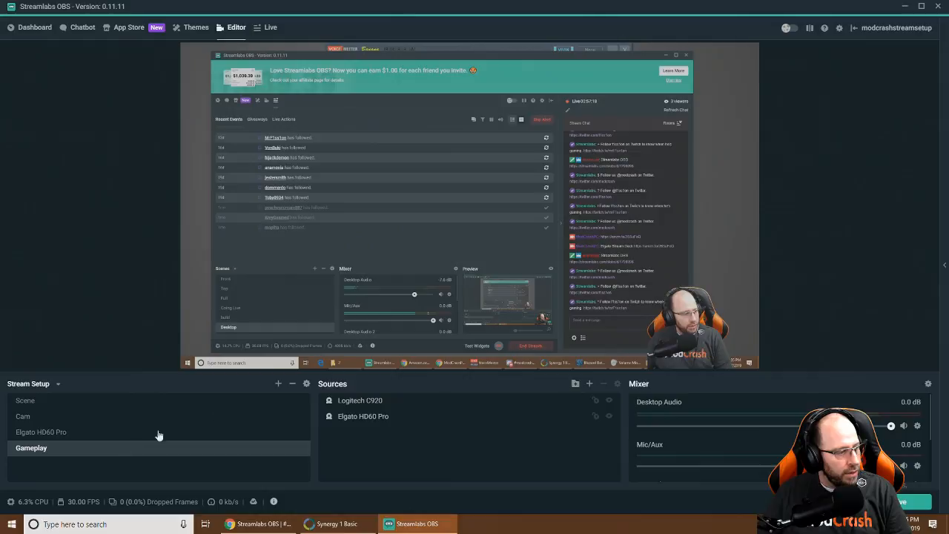
{"action": "left_click", "coordinate": [367, 404]}
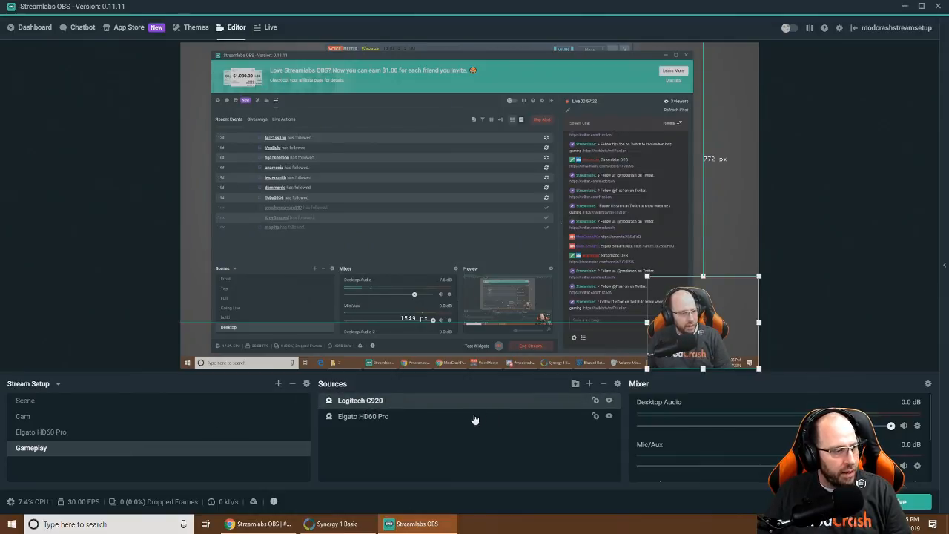
Create a Text (GDI+) source named NewFollower and ready its text field
{"action": "left_click", "coordinate": [589, 384]}
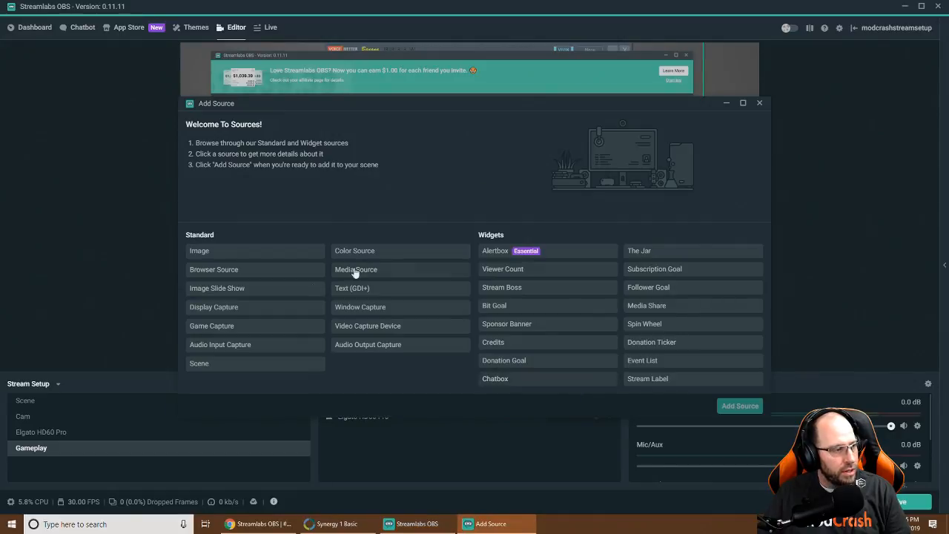
{"action": "left_click", "coordinate": [199, 252]}
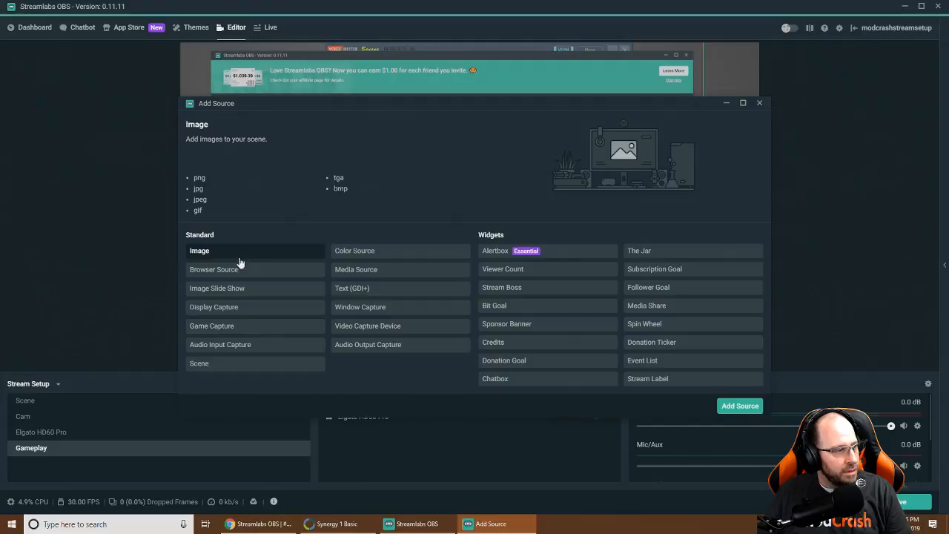
{"action": "left_click", "coordinate": [362, 291]}
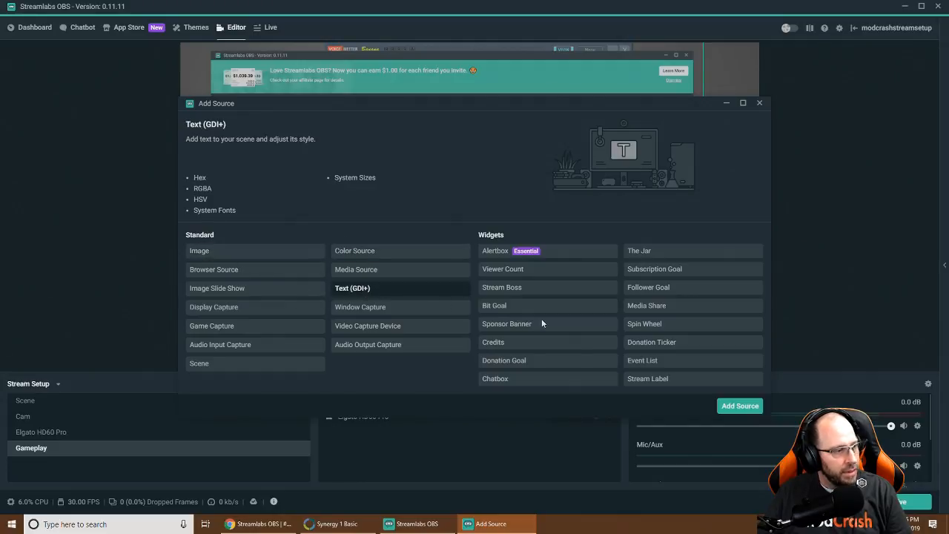
{"action": "left_click", "coordinate": [739, 406]}
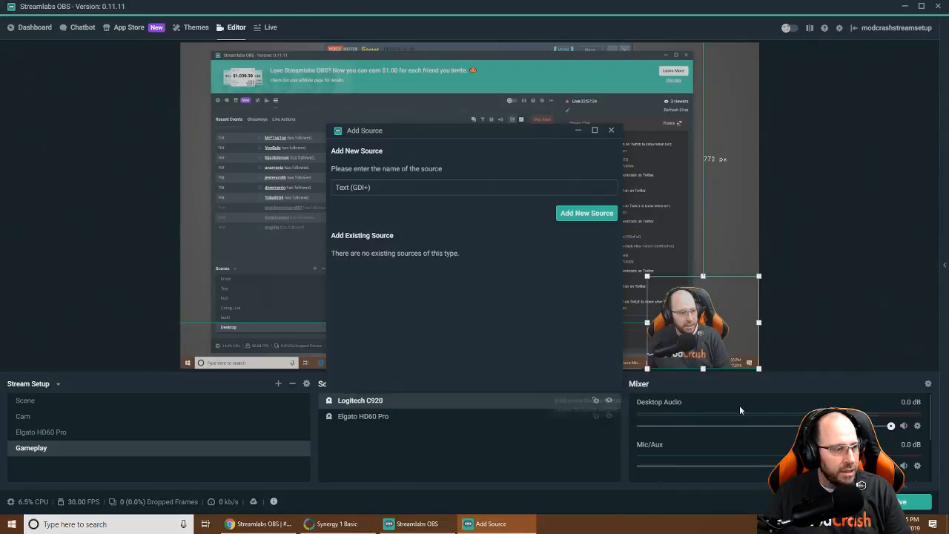
{"action": "left_click_drag", "start_coordinate": [388, 187], "coordinate": [323, 184]}
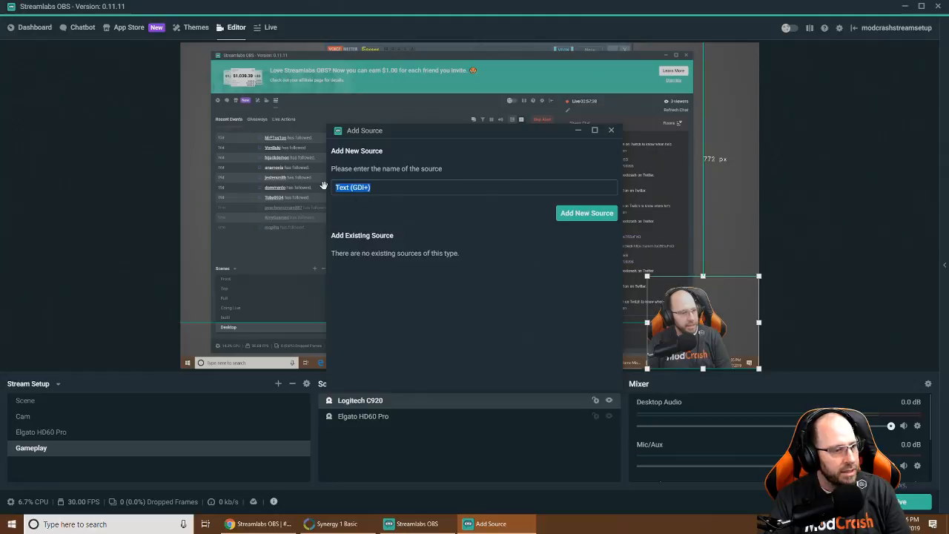
{"action": "type", "text": "NewFollower"}
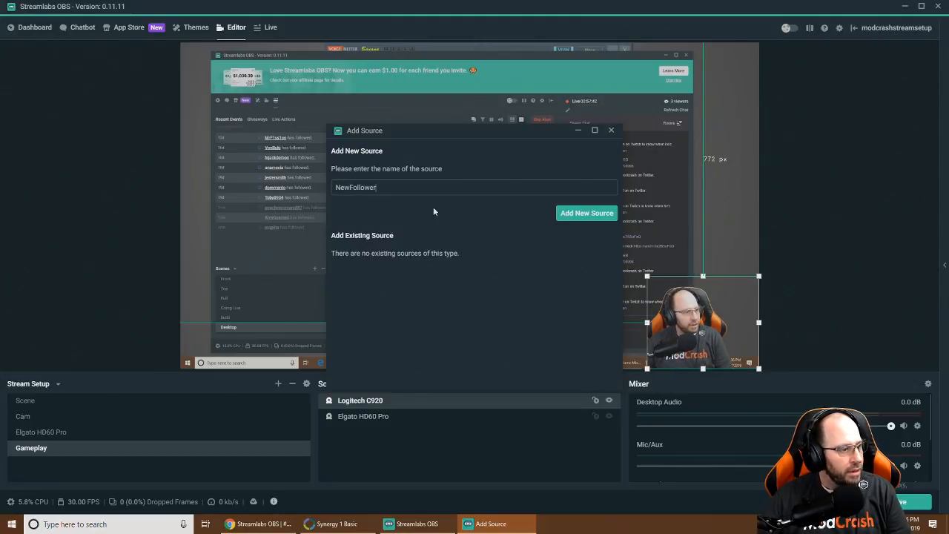
{"action": "left_click", "coordinate": [589, 215]}
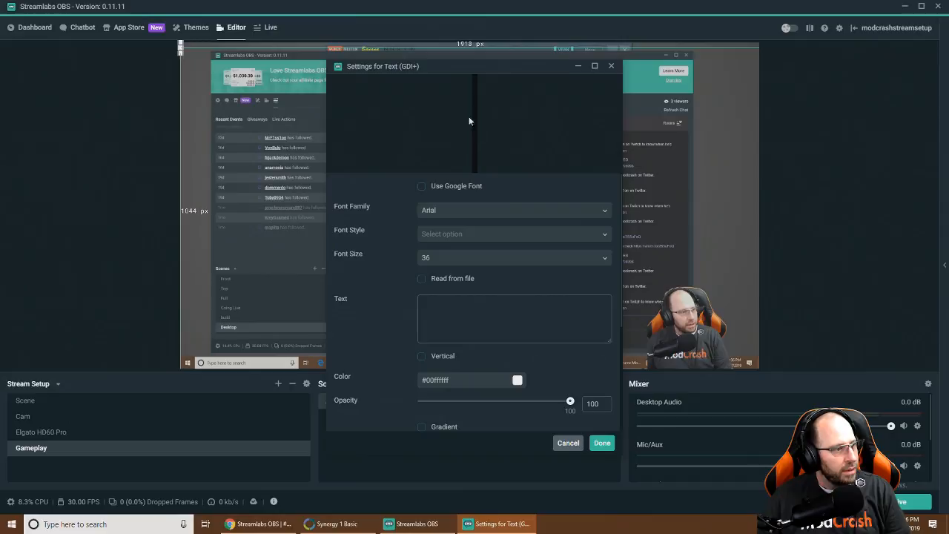
{"action": "left_click_drag", "start_coordinate": [461, 66], "coordinate": [340, 97]}
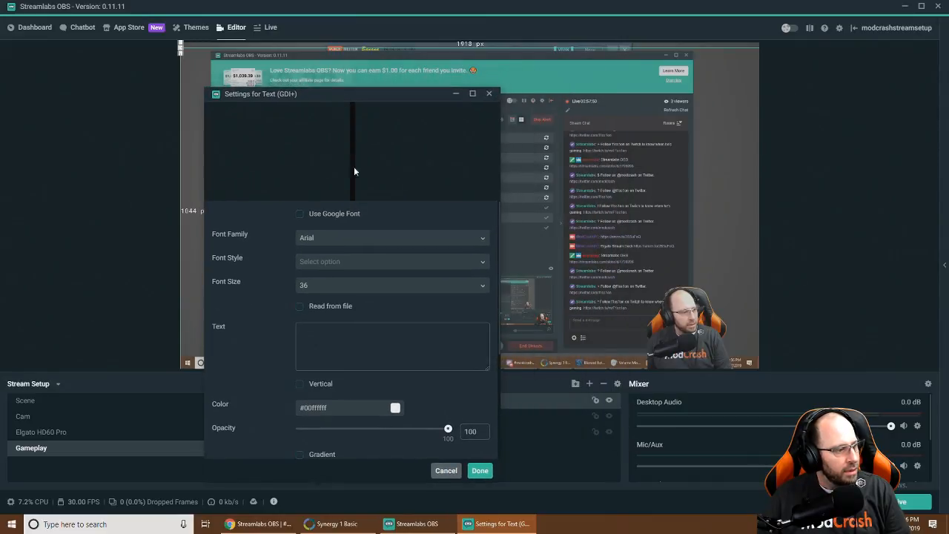
{"action": "left_click", "coordinate": [358, 334]}
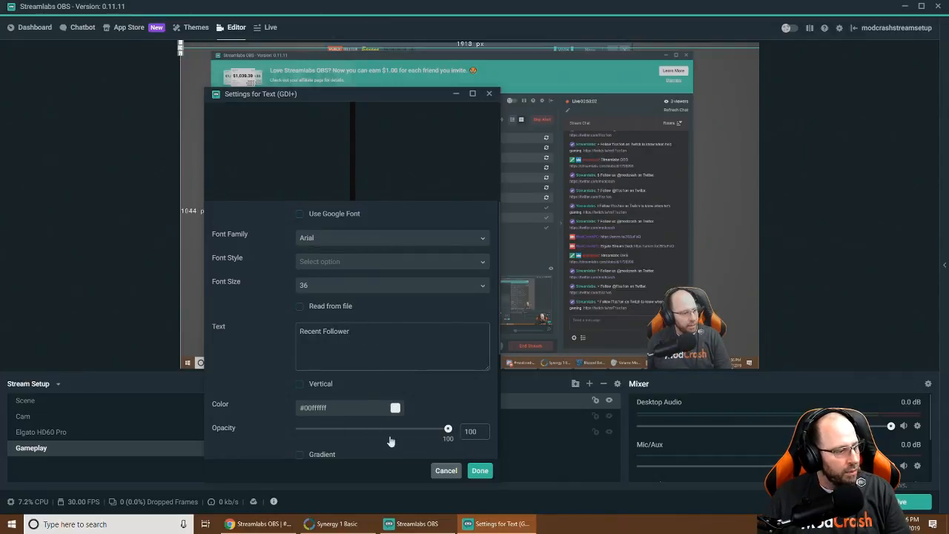
Apply the Recent Follower text and move it right, above the webcam
{"action": "left_click", "coordinate": [479, 469]}
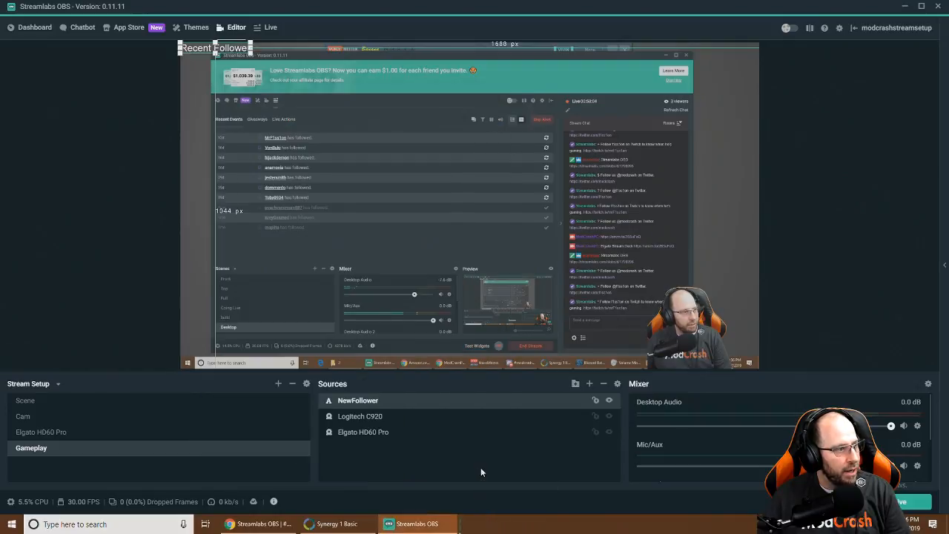
{"action": "left_click", "coordinate": [285, 55]}
{"action": "left_click", "coordinate": [184, 50]}
{"action": "left_click_drag", "start_coordinate": [194, 49], "coordinate": [651, 273]}
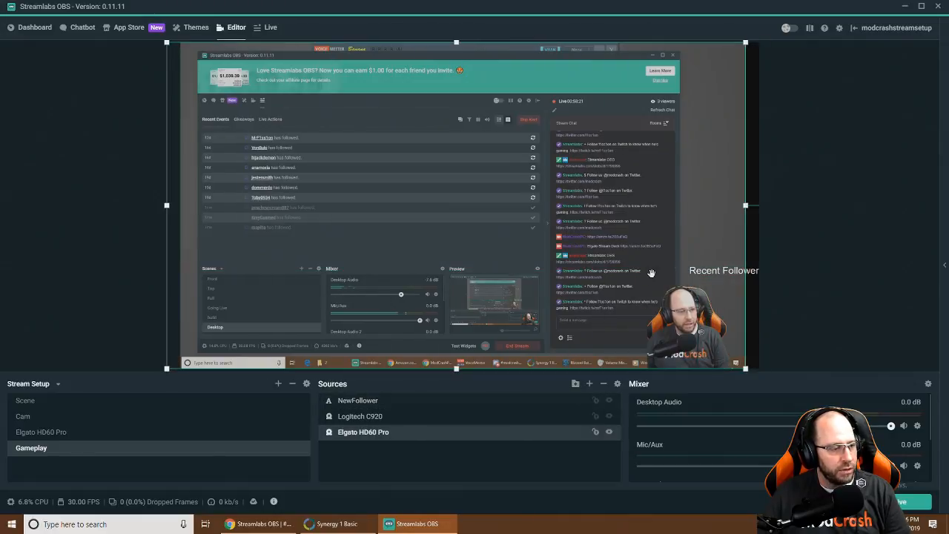
Shift the Elgato HD60 Pro capture back to fill the canvas, then begin adding a source
{"action": "left_click", "coordinate": [701, 273]}
{"action": "left_click", "coordinate": [718, 305]}
{"action": "left_click_drag", "start_coordinate": [708, 238], "coordinate": [721, 238]}
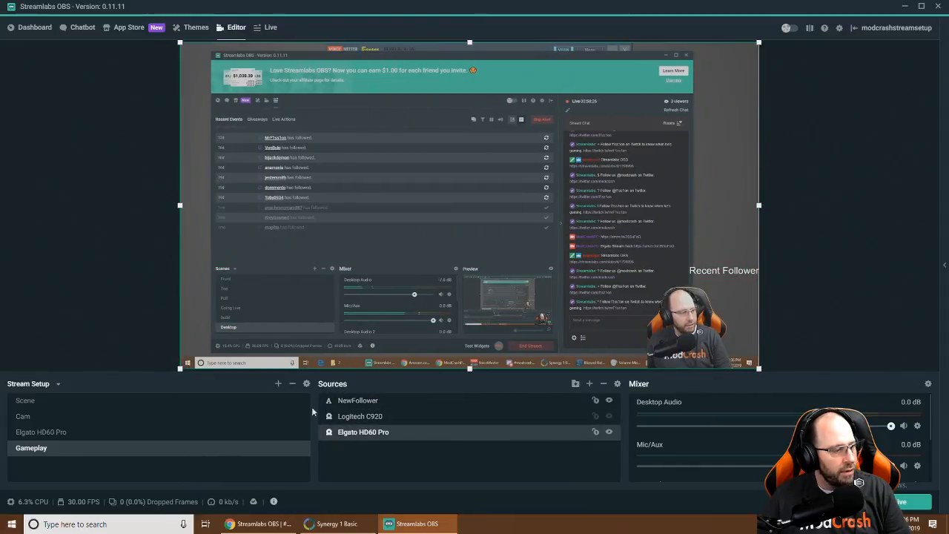
{"action": "left_click", "coordinate": [590, 384]}
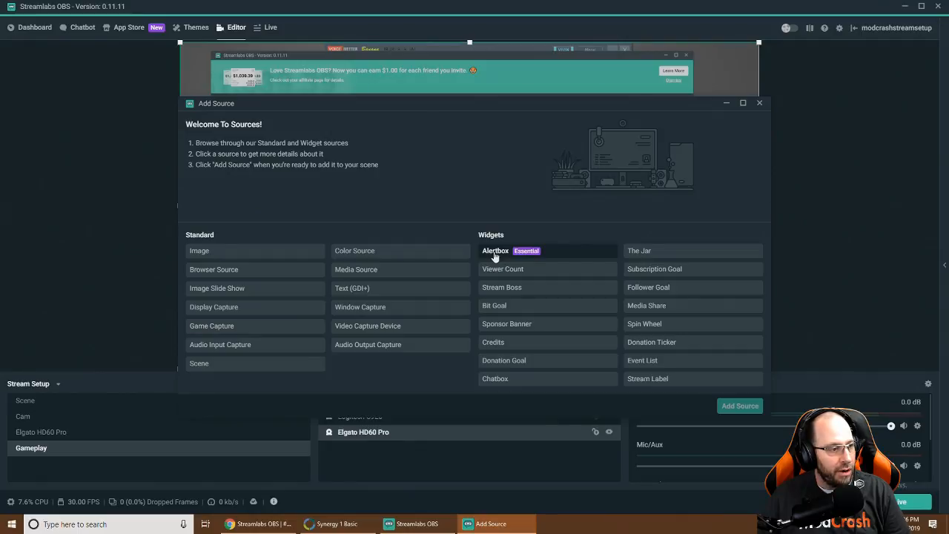
Choose the Stream Label widget and create it as a new source
{"action": "left_click", "coordinate": [494, 253]}
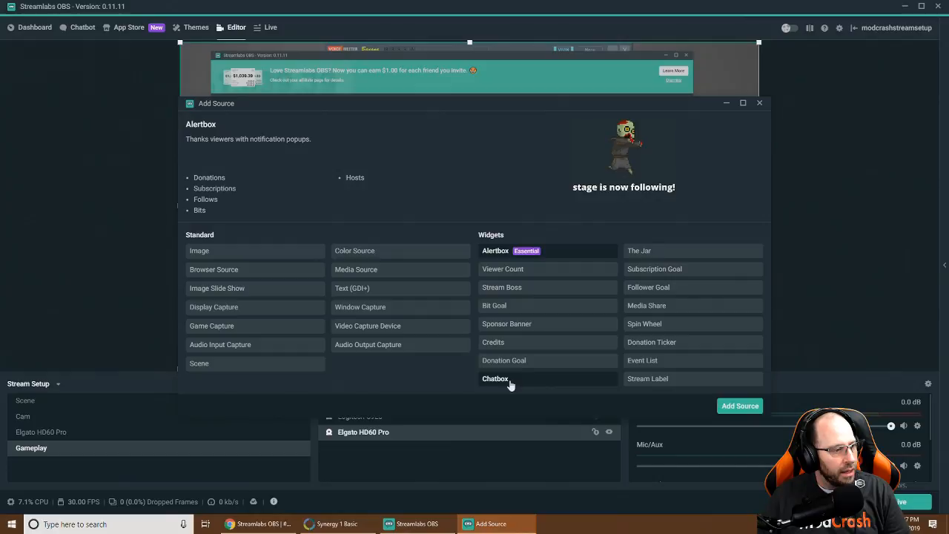
{"action": "left_click", "coordinate": [666, 382]}
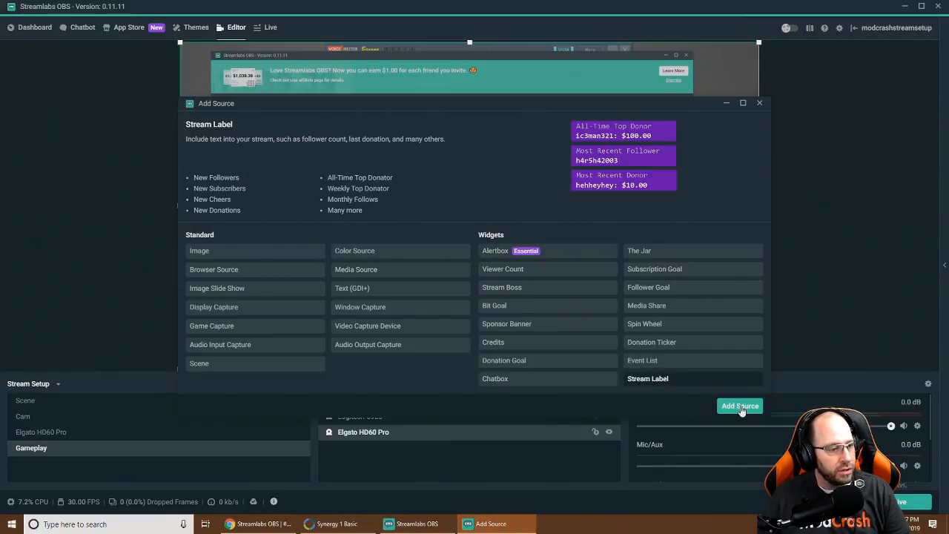
{"action": "left_click", "coordinate": [739, 406]}
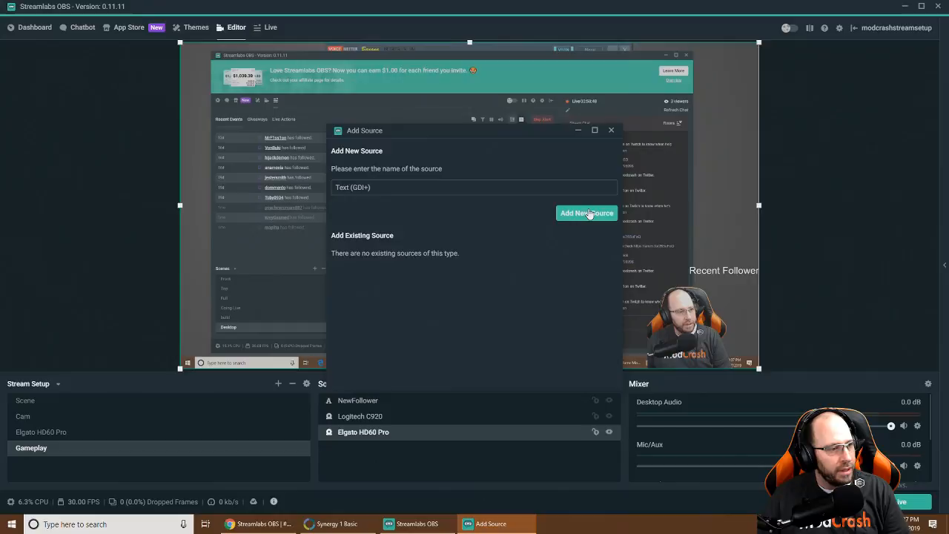
{"action": "left_click", "coordinate": [586, 212]}
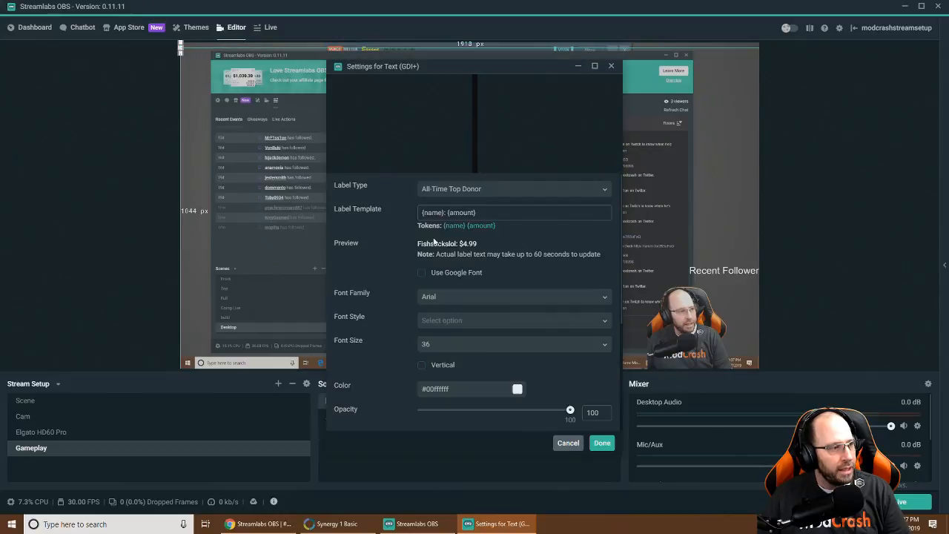
Set the stream label type to Most Recent Follower
{"action": "left_click", "coordinate": [445, 190]}
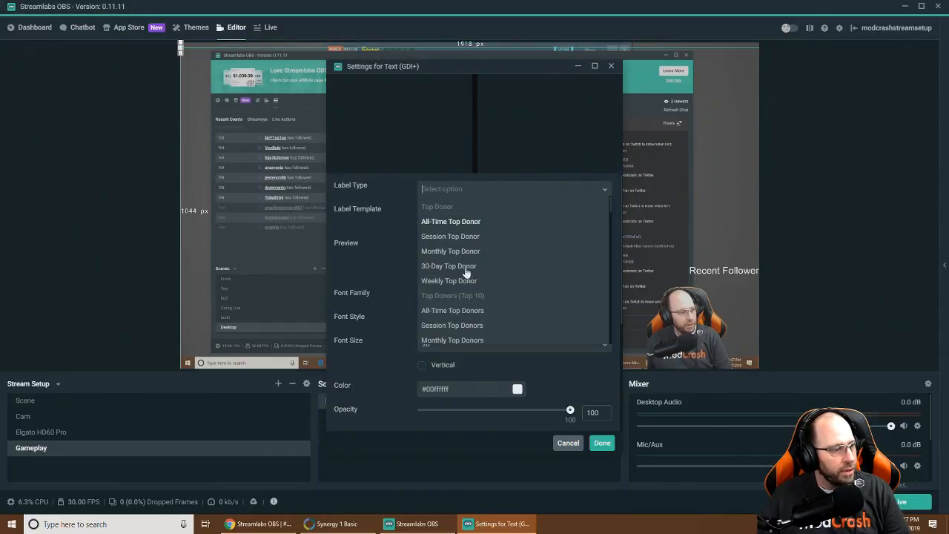
{"action": "scroll", "coordinate": [461, 256], "scroll_direction": "down", "scroll_amount": 10}
{"action": "scroll", "coordinate": [459, 256], "scroll_direction": "down", "scroll_amount": 10}
{"action": "scroll", "coordinate": [461, 272], "scroll_direction": "down", "scroll_amount": 3}
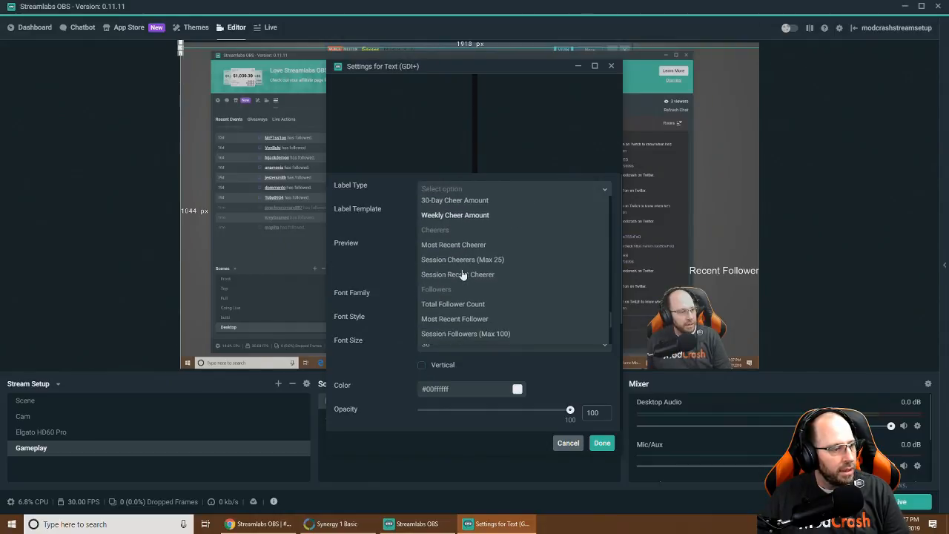
{"action": "left_click", "coordinate": [454, 316]}
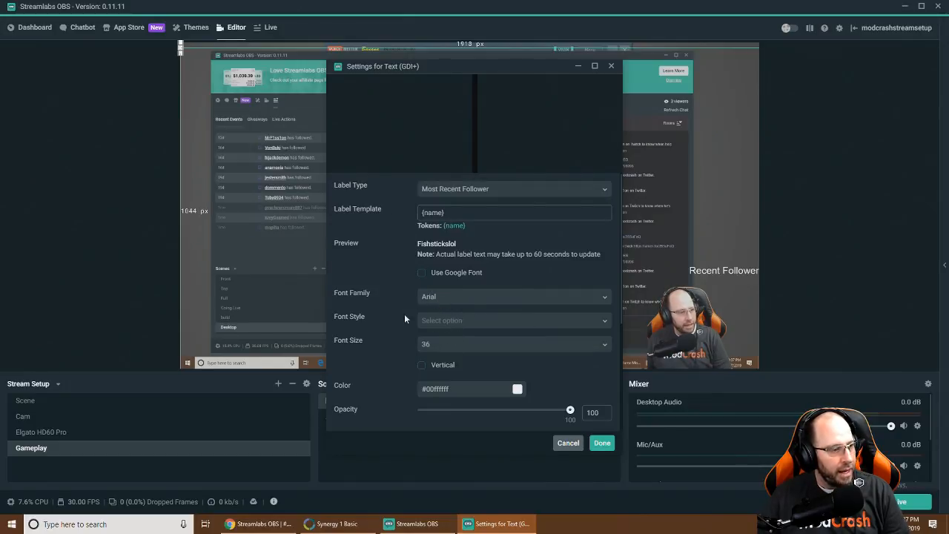
Make the label text orange (#fff5a623) and apply the settings
{"action": "scroll", "coordinate": [404, 315], "scroll_direction": "down", "scroll_amount": 1}
{"action": "left_click", "coordinate": [517, 339]}
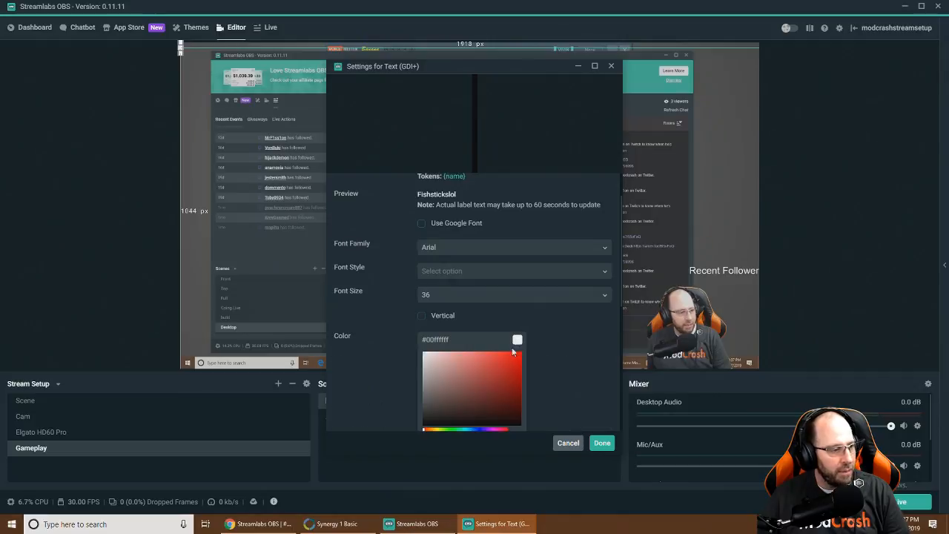
{"action": "scroll", "coordinate": [457, 374], "scroll_direction": "down", "scroll_amount": 1}
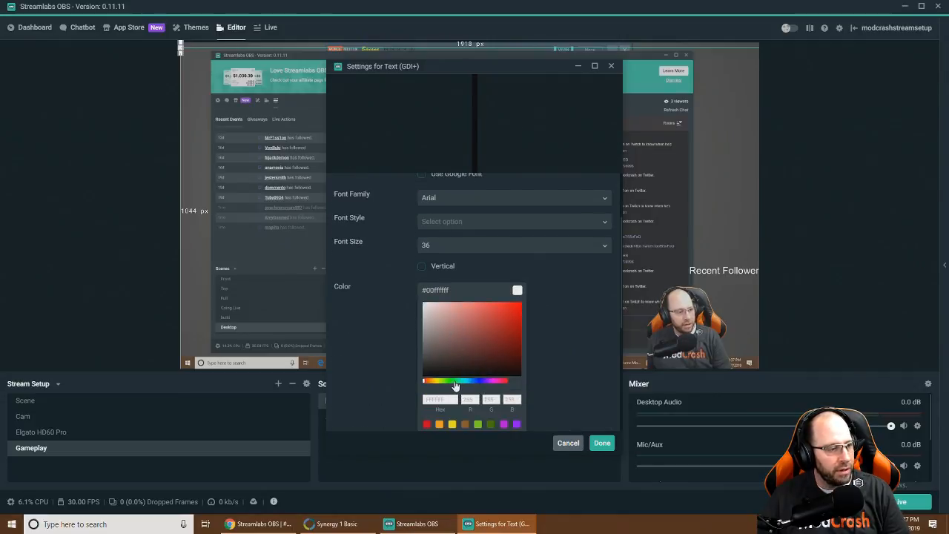
{"action": "left_click", "coordinate": [440, 425]}
{"action": "left_click", "coordinate": [601, 443]}
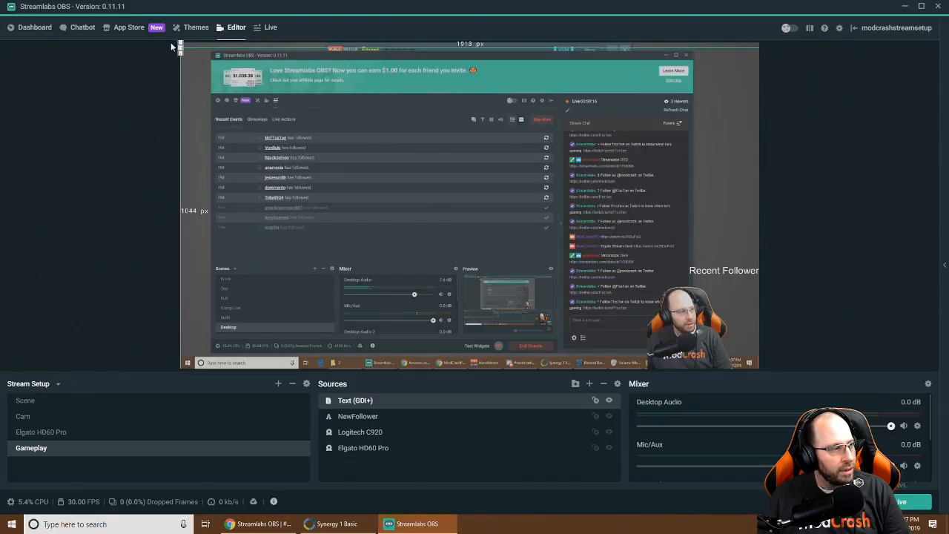
Drag the Most Recent Follower label's corner to shrink its box near the Recent Follower text
{"action": "left_click_drag", "start_coordinate": [180, 46], "coordinate": [676, 285]}
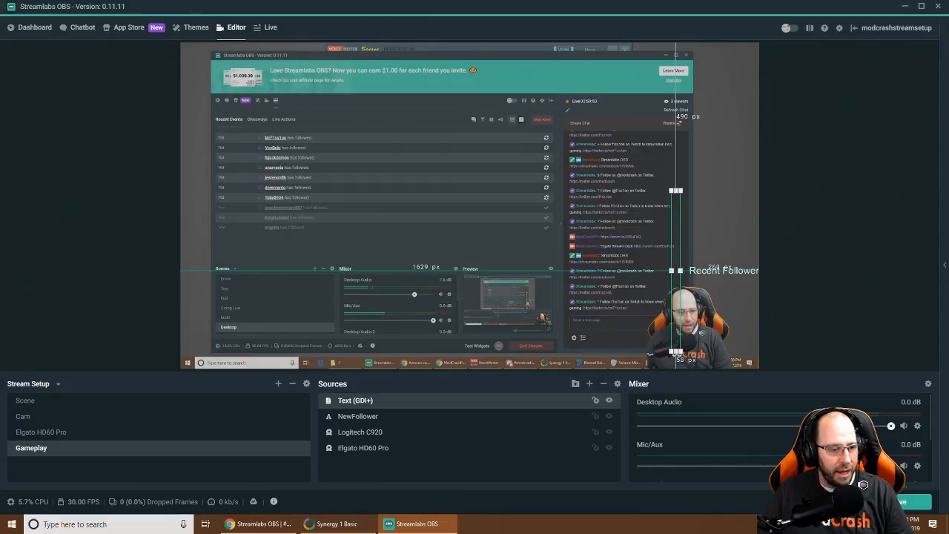
Go live with the stream title 'test'
{"action": "left_click", "coordinate": [901, 502]}
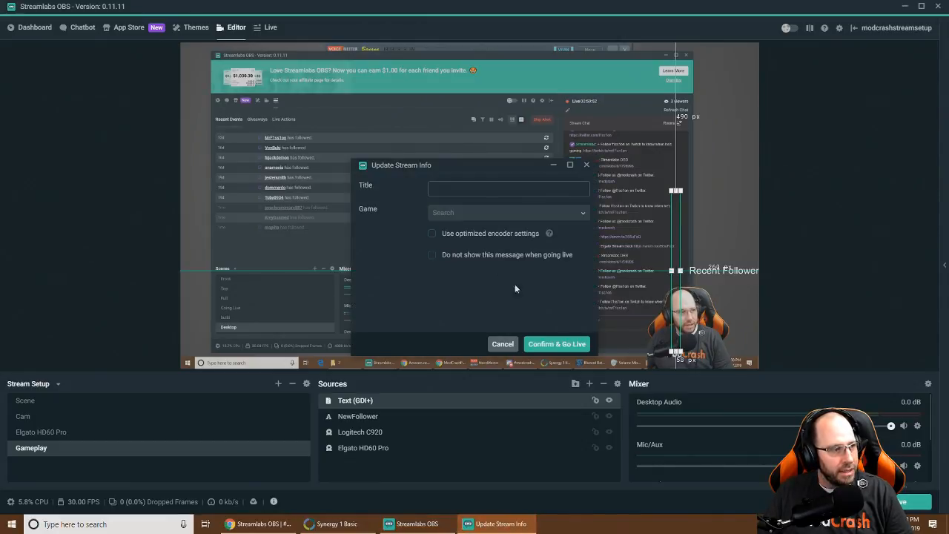
{"action": "type", "text": "test"}
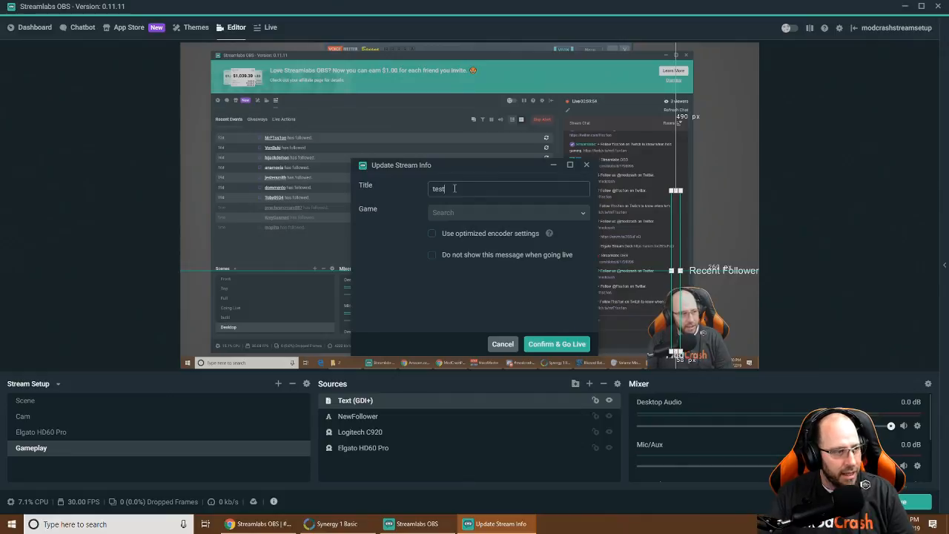
{"action": "left_click", "coordinate": [530, 345]}
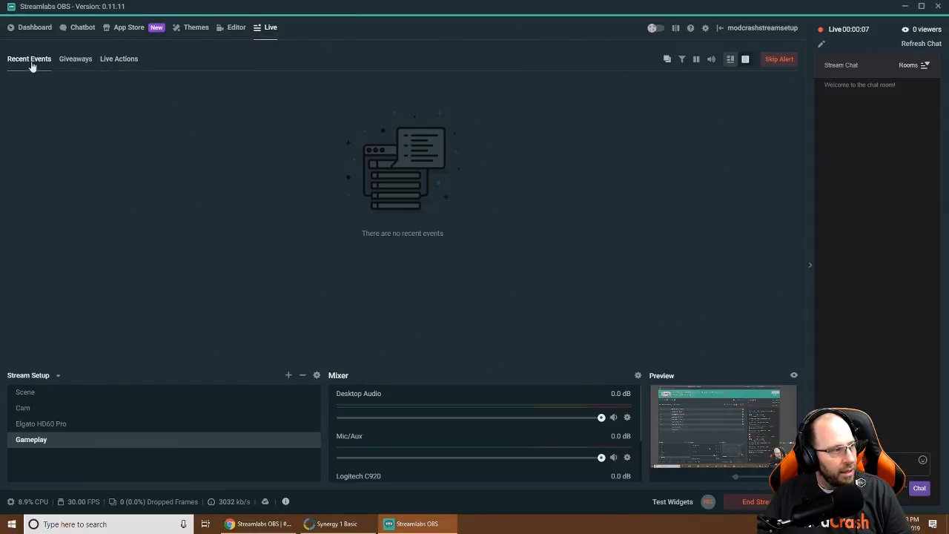
Check Live Actions, toggle between Editor and Live, then end the stream
{"action": "left_click", "coordinate": [117, 63]}
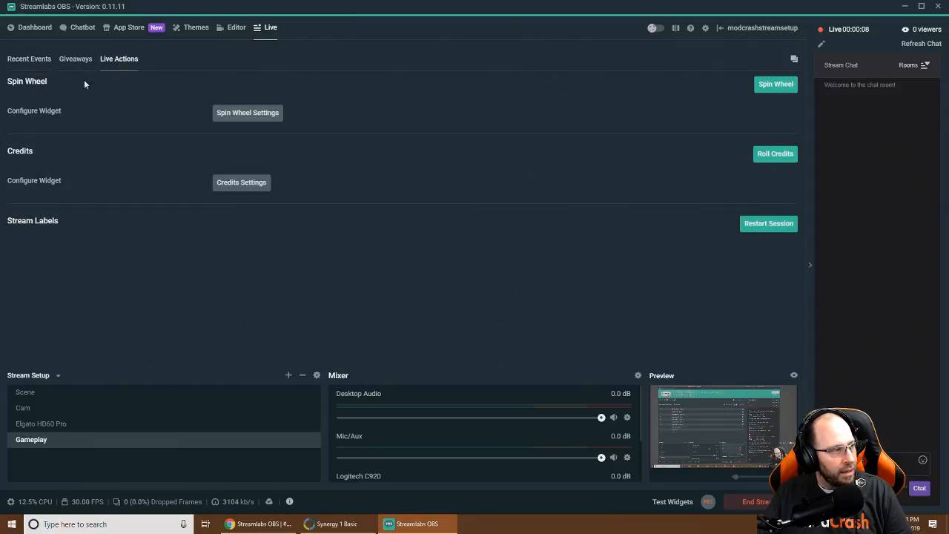
{"action": "left_click", "coordinate": [234, 29]}
{"action": "left_click", "coordinate": [269, 30]}
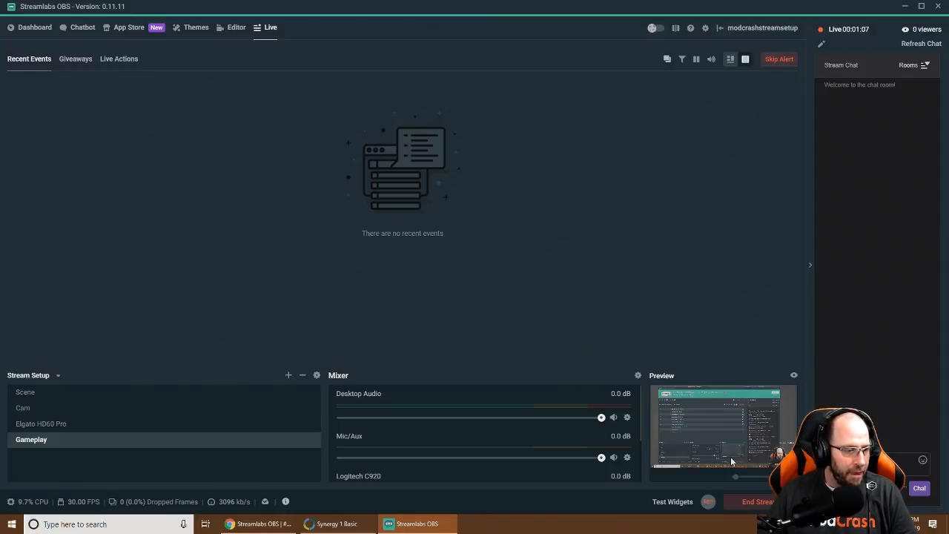
{"action": "left_click", "coordinate": [750, 503]}
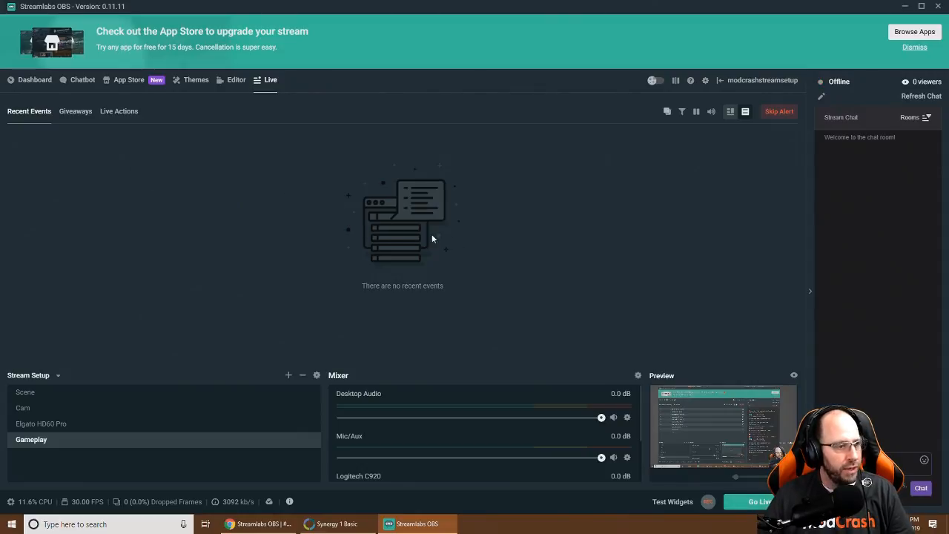
Shrink the follower name text and drag it beside Recent Follower above the webcam
{"action": "left_click", "coordinate": [233, 84]}
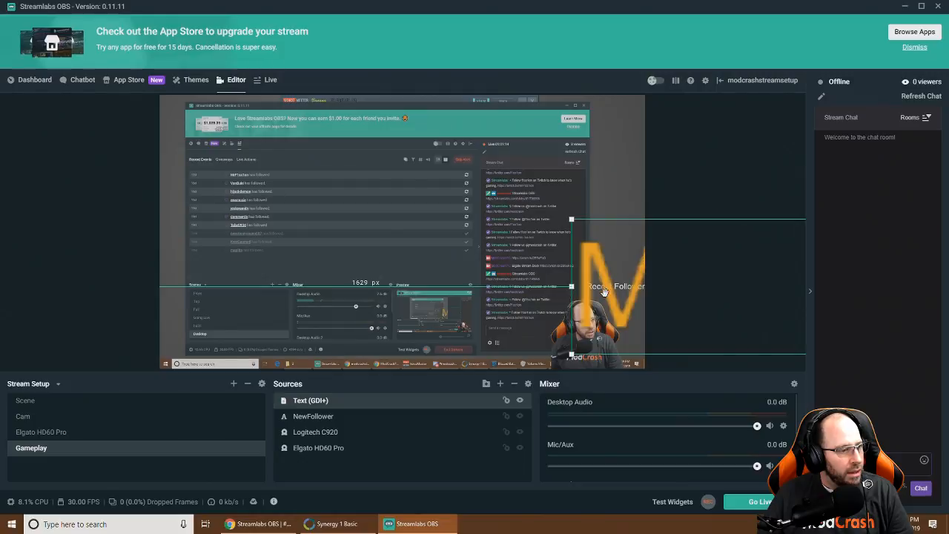
{"action": "left_click", "coordinate": [570, 289]}
{"action": "left_click", "coordinate": [604, 290]}
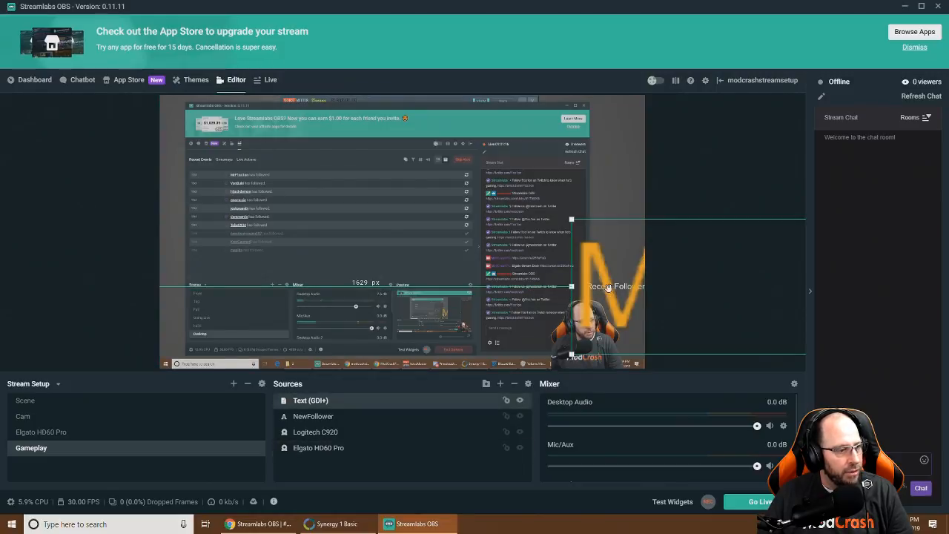
{"action": "left_click_drag", "start_coordinate": [577, 255], "coordinate": [216, 187]}
{"action": "left_click_drag", "start_coordinate": [295, 240], "coordinate": [554, 259]}
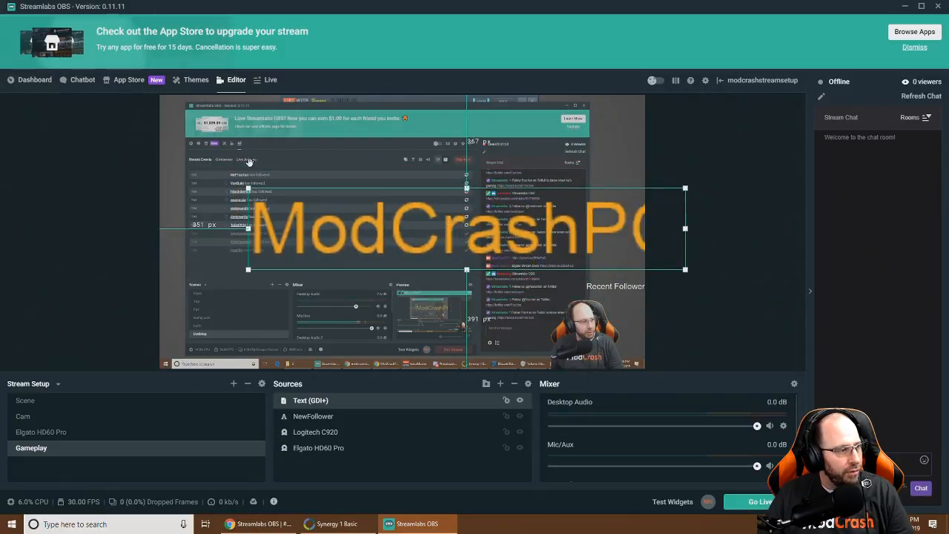
{"action": "left_click_drag", "start_coordinate": [248, 189], "coordinate": [482, 304]}
{"action": "left_click_drag", "start_coordinate": [516, 256], "coordinate": [383, 302]}
{"action": "left_click_drag", "start_coordinate": [347, 276], "coordinate": [563, 289]}
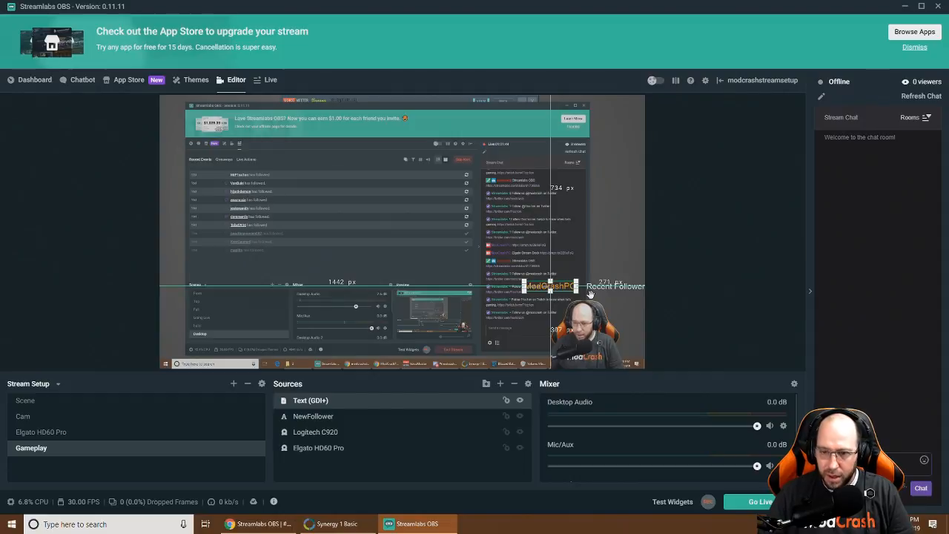
Fine-tune the follower name's position so it lines up with the Recent Follower text
{"action": "key", "text": "Down"}
{"action": "key", "text": "Down"}
{"action": "key", "text": "Right"}
{"action": "key", "text": "Right"}
{"action": "key", "text": "Right"}
{"action": "key", "text": "Right"}
{"action": "key", "text": "Right"}
{"action": "key", "text": "Right"}
{"action": "key", "text": "Right"}
{"action": "key", "text": "Right"}
{"action": "key", "text": "Right"}
{"action": "key", "text": "Right"}
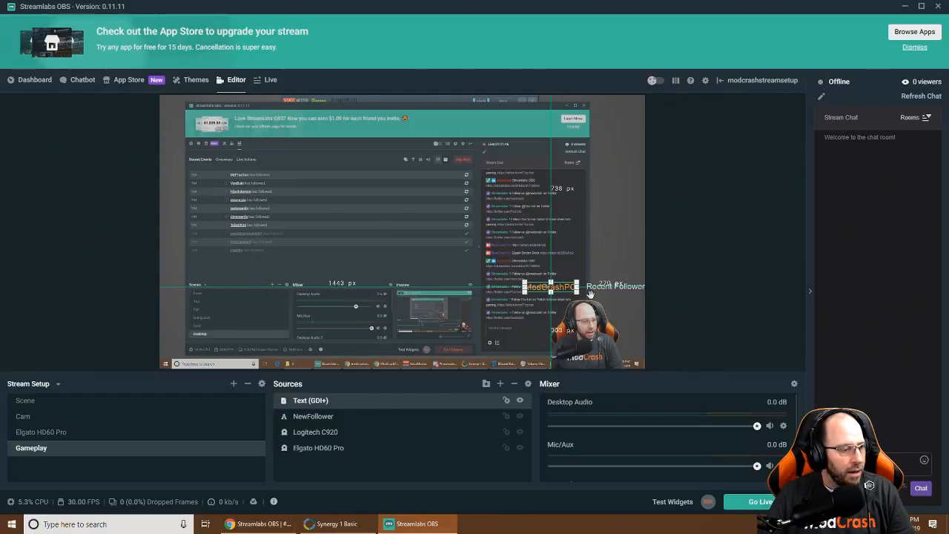
{"action": "key", "text": "Up"}
{"action": "key", "text": "Up"}
{"action": "key", "text": "Right"}
{"action": "key", "text": "Right"}
{"action": "key", "text": "Right"}
{"action": "key", "text": "Right"}
{"action": "key", "text": "Right"}
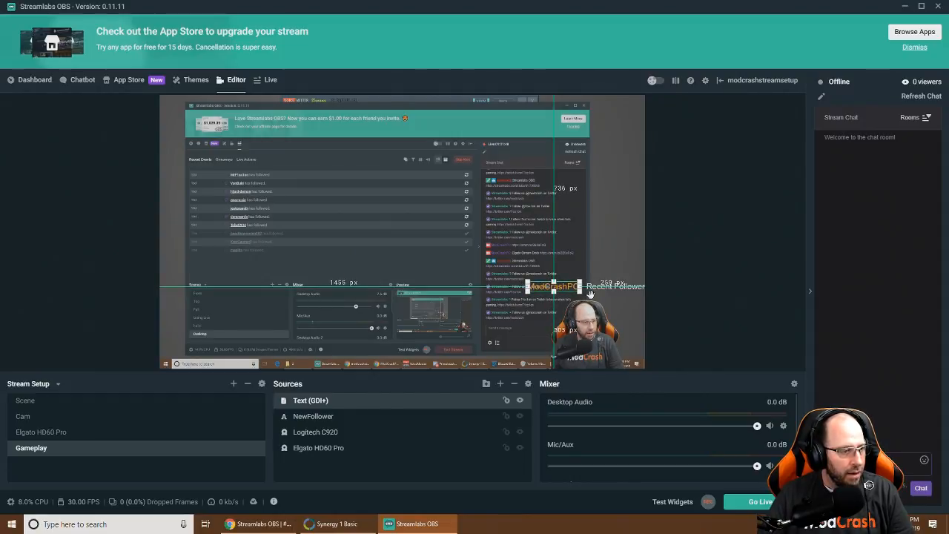
{"action": "left_click", "coordinate": [589, 293]}
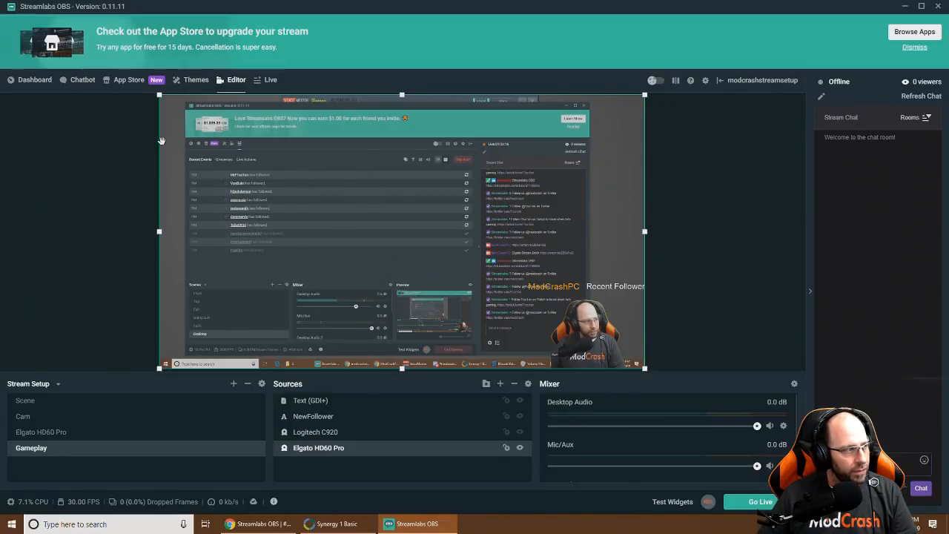
Return to the account Dashboard showing the January 2019 broadcast growth figures
{"action": "left_click", "coordinate": [35, 81]}
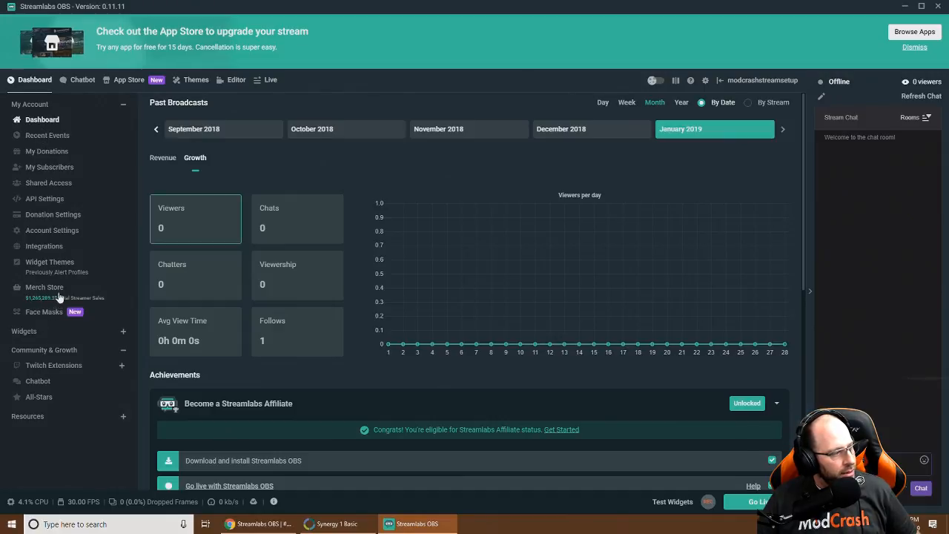
Browse Recent Events and My Subscribers, then begin merging YouTube from Account Settings
{"action": "left_click", "coordinate": [41, 140]}
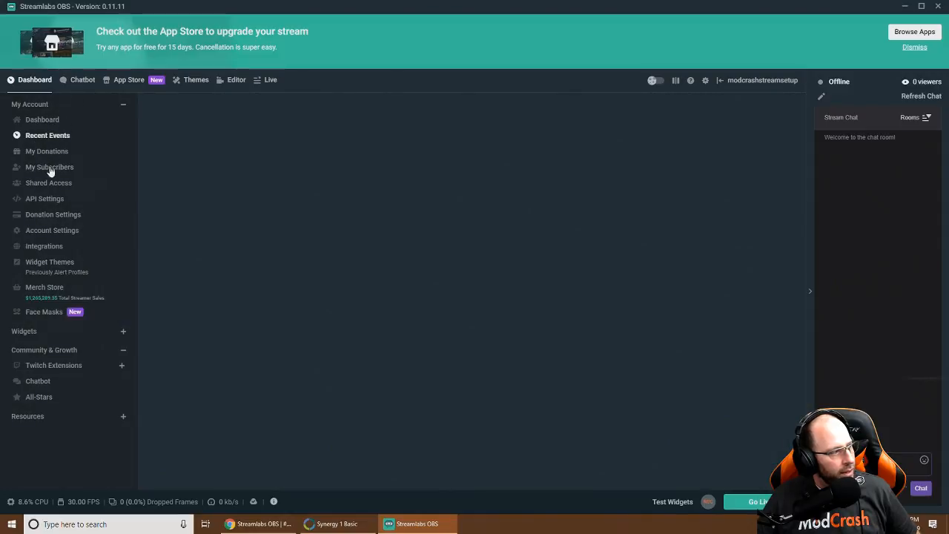
{"action": "left_click", "coordinate": [50, 167]}
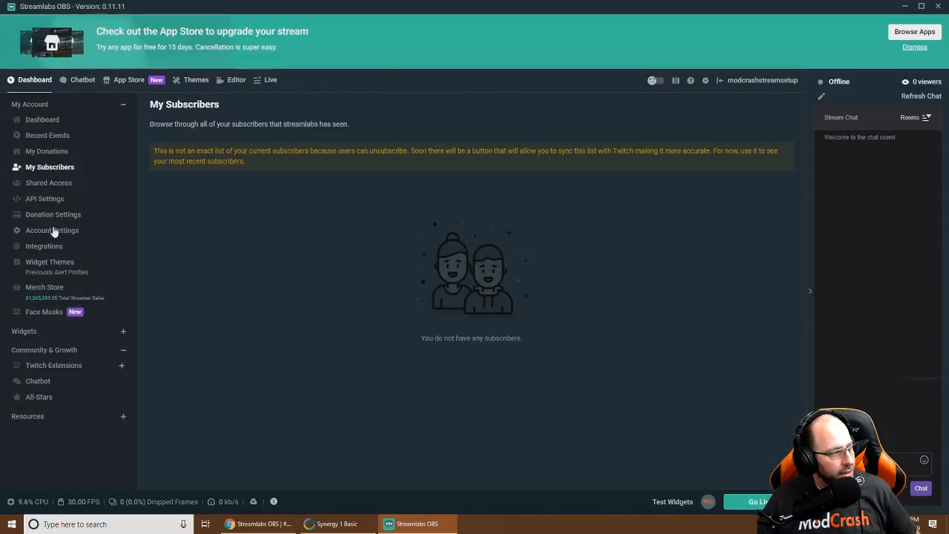
{"action": "left_click", "coordinate": [53, 232]}
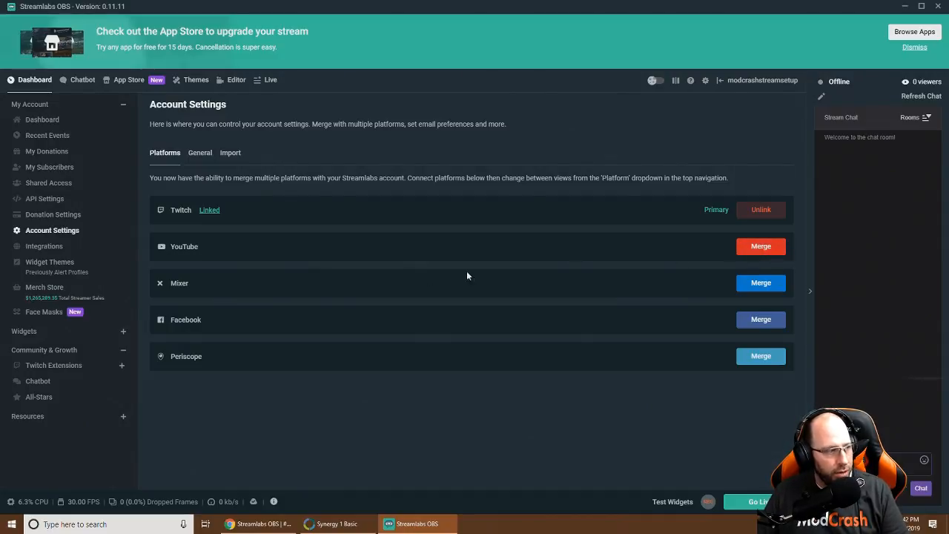
{"action": "left_click", "coordinate": [771, 249]}
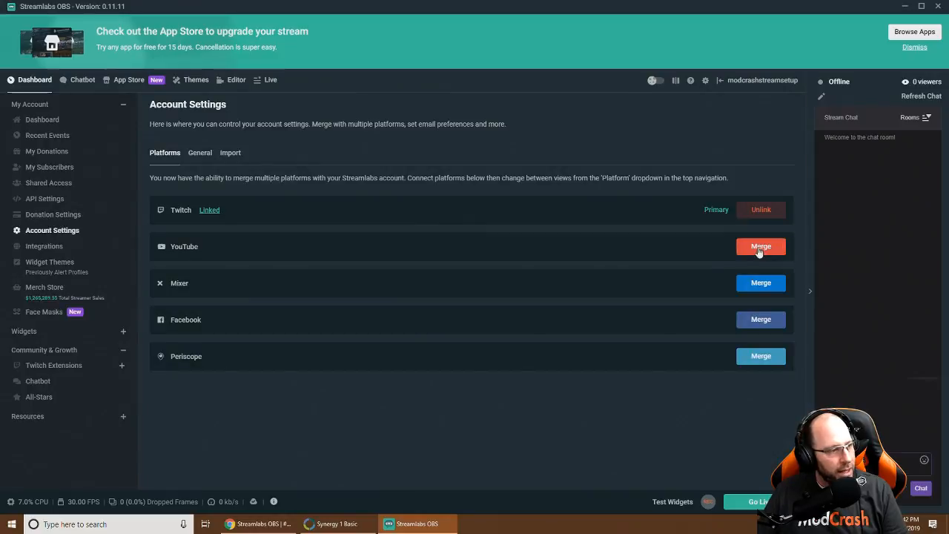
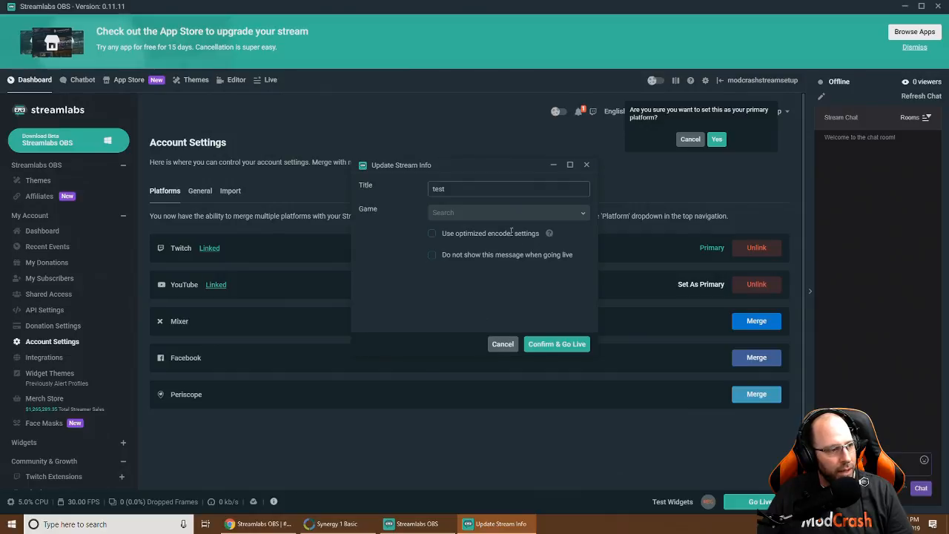
Cancel the stream info prompt and confirm the Stream settings service stays on Twitch
{"action": "left_click", "coordinate": [503, 343]}
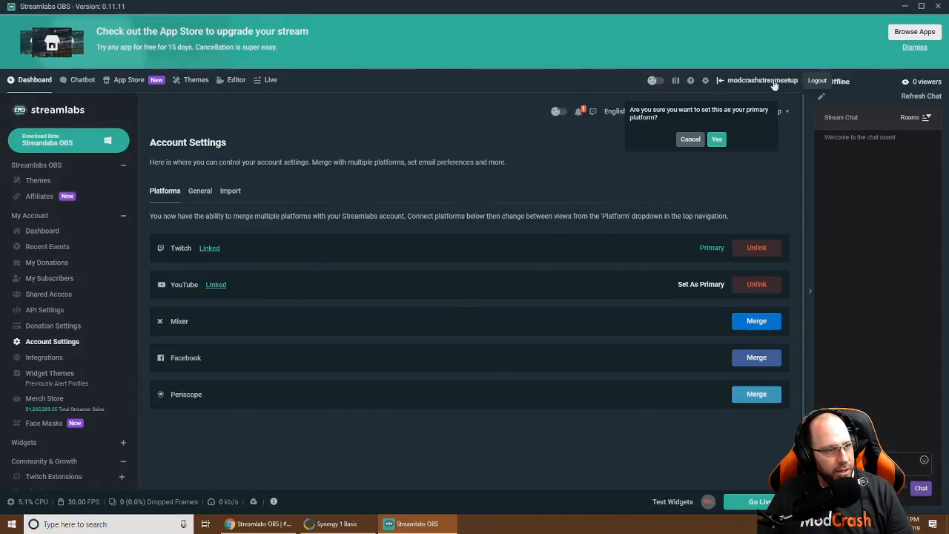
{"action": "left_click", "coordinate": [705, 83]}
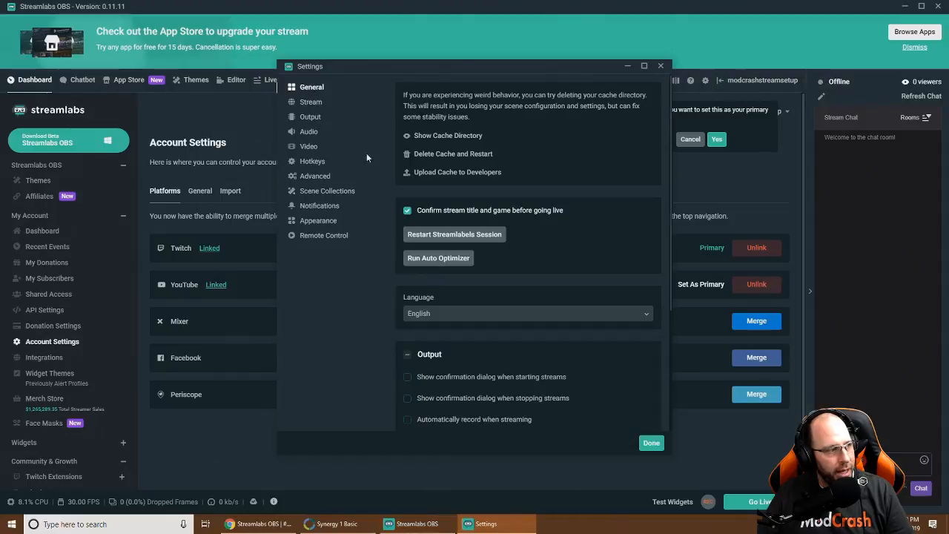
{"action": "left_click", "coordinate": [311, 101]}
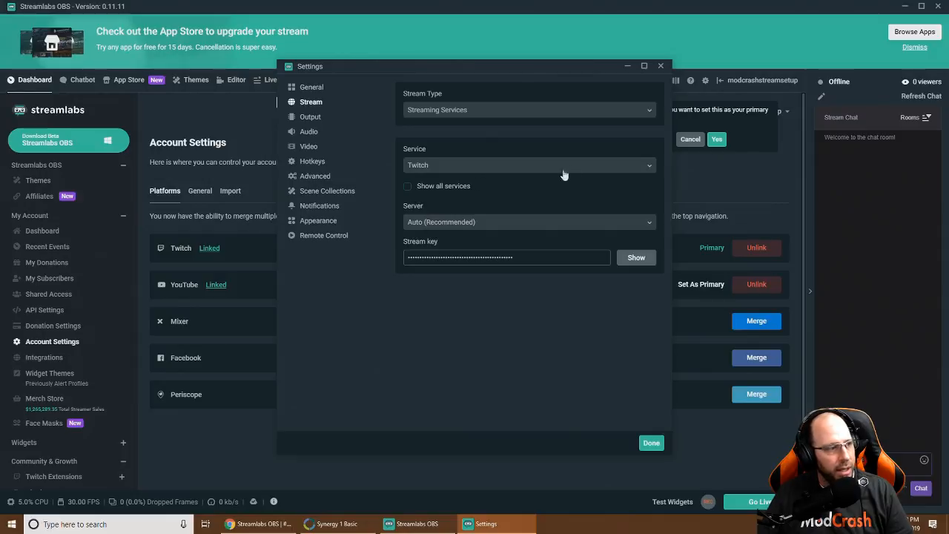
{"action": "left_click", "coordinate": [649, 167]}
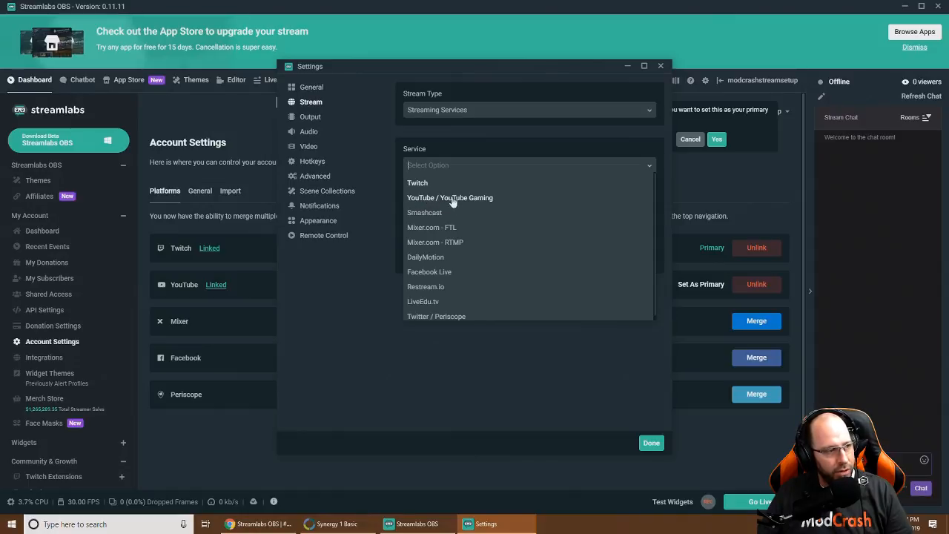
{"action": "left_click", "coordinate": [370, 331]}
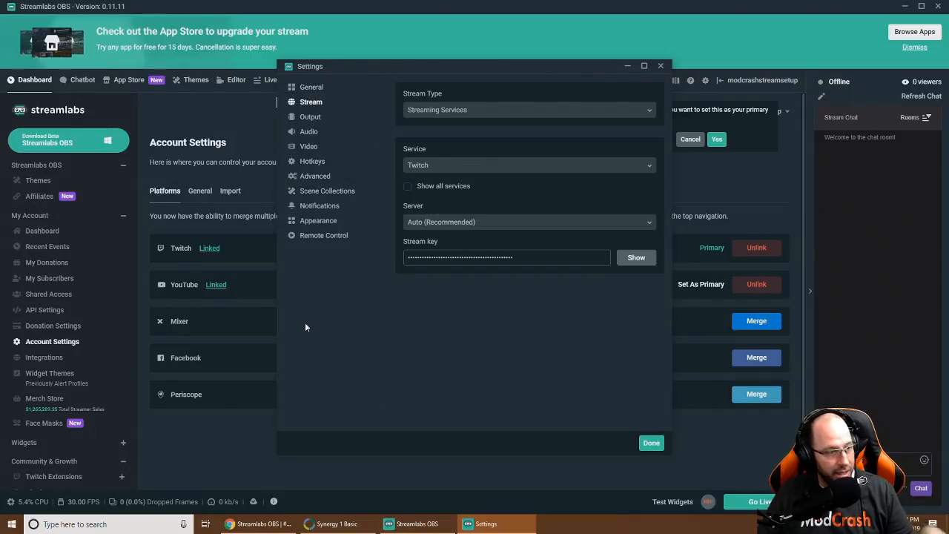
{"action": "left_click", "coordinate": [577, 165]}
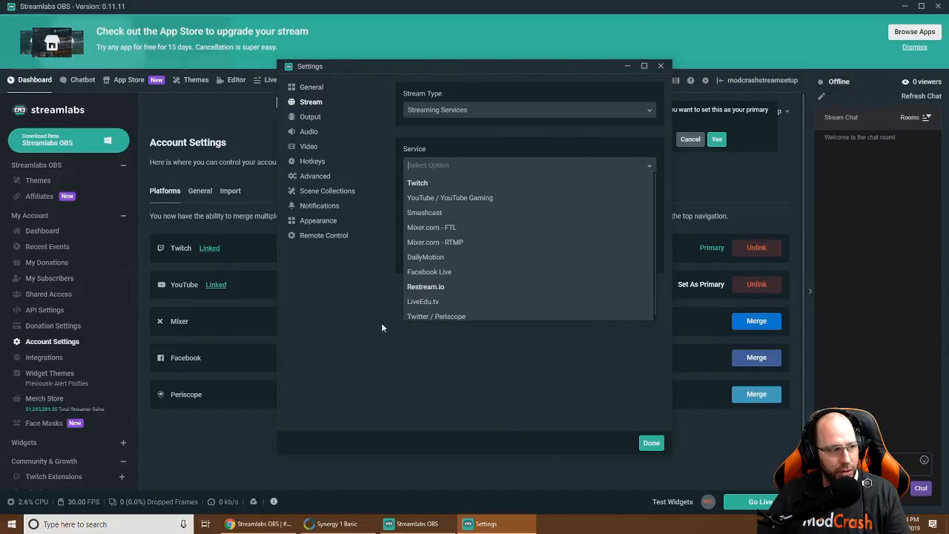
{"action": "left_click", "coordinate": [392, 339]}
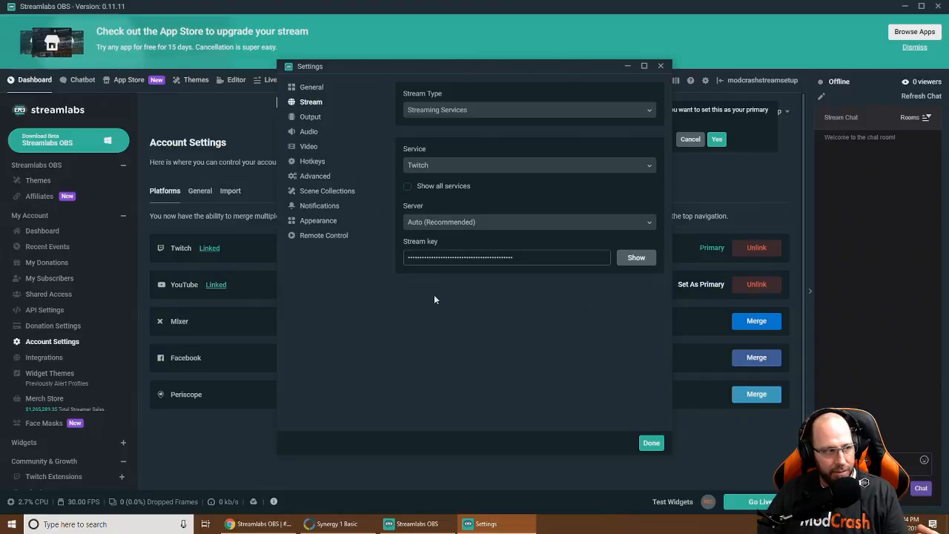
{"action": "left_click", "coordinate": [651, 443]}
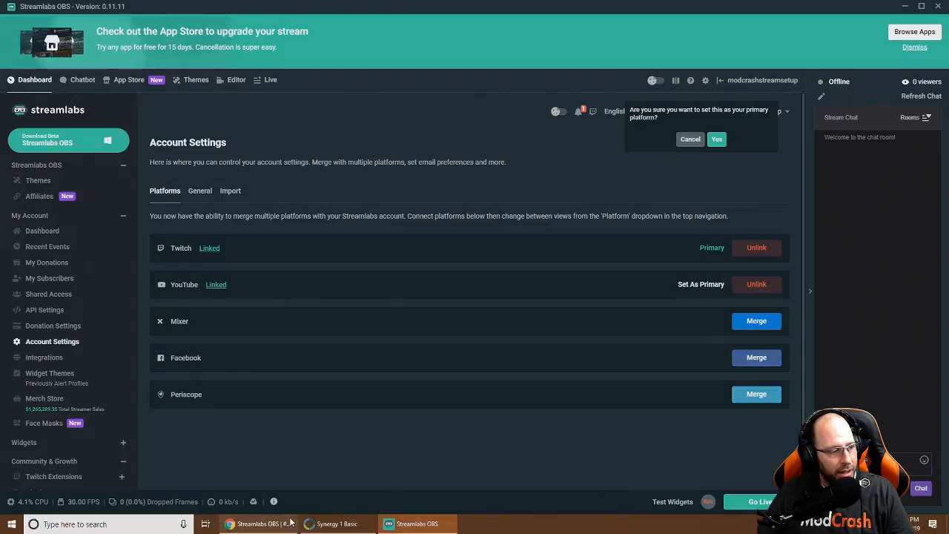
Load twitch.tv in the Chrome browser
{"action": "left_click", "coordinate": [265, 524]}
{"action": "left_click", "coordinate": [148, 25]}
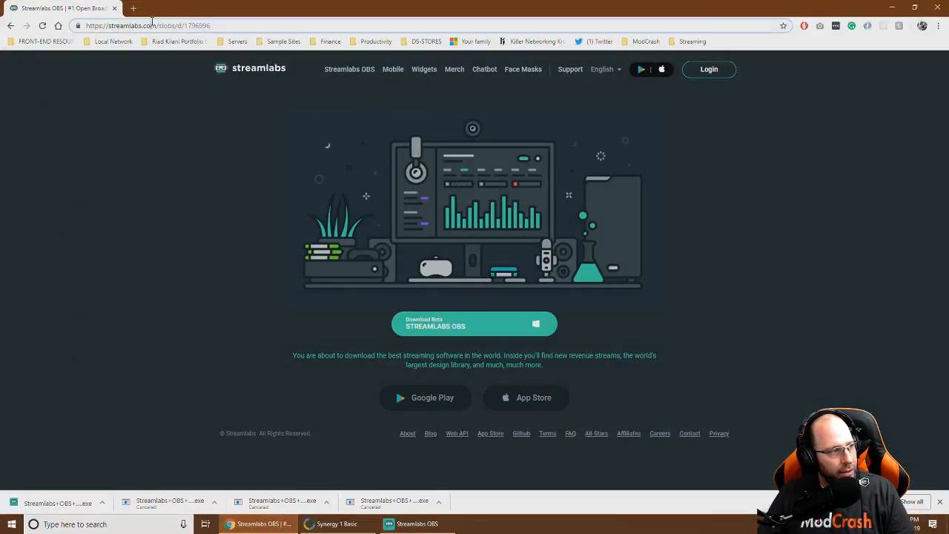
{"action": "type", "text": "twitch.tv"}
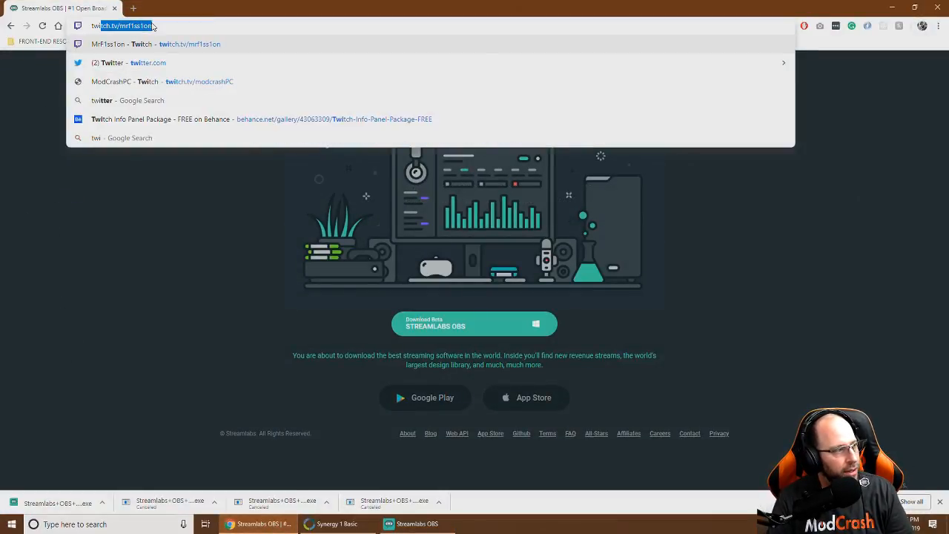
{"action": "type", "text": "b"}
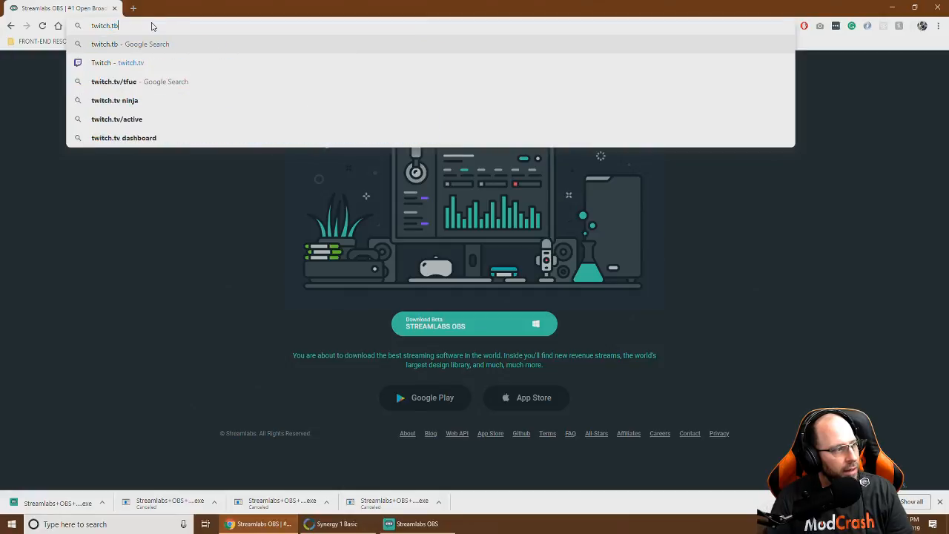
{"action": "key", "text": "BackSpace"}
{"action": "type", "text": "v"}
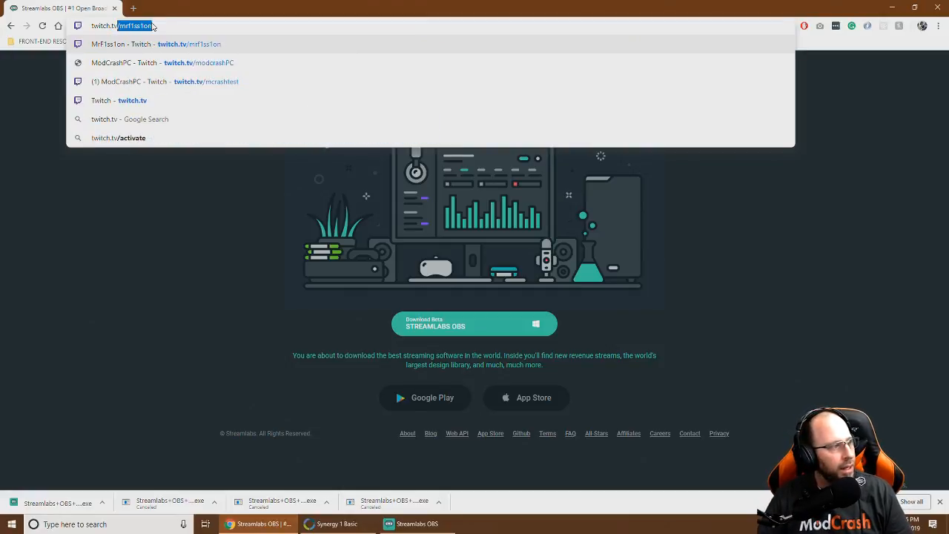
{"action": "key", "text": "Delete"}
{"action": "key", "text": "Return"}
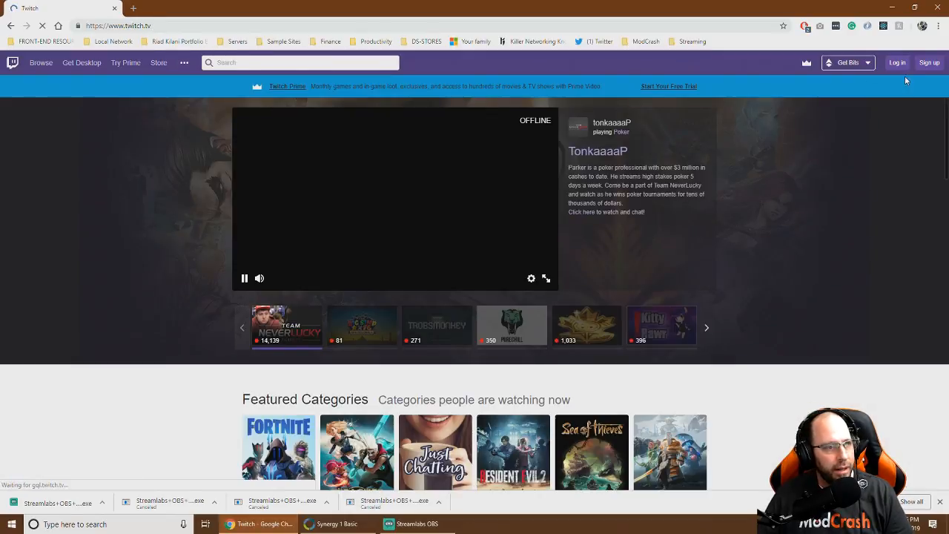
Log in to Twitch with the account username and password
{"action": "left_click", "coordinate": [902, 66]}
{"action": "left_click_drag", "start_coordinate": [428, 242], "coordinate": [343, 245]}
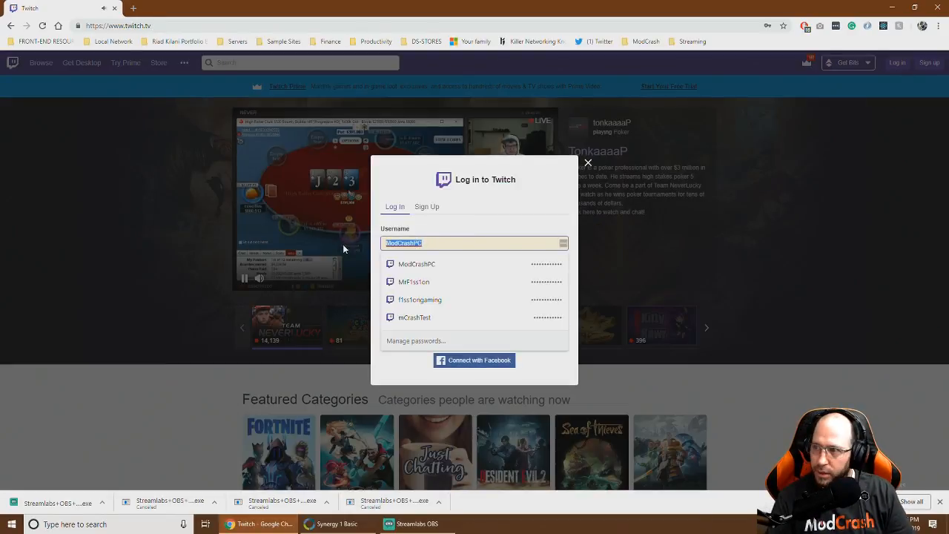
{"action": "type", "text": "modcrash"}
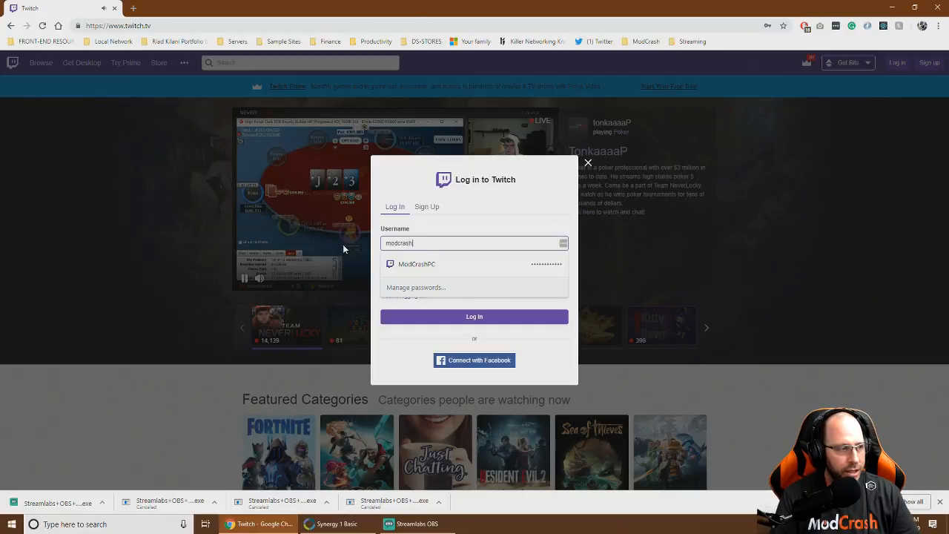
{"action": "type", "text": "streamsetup"}
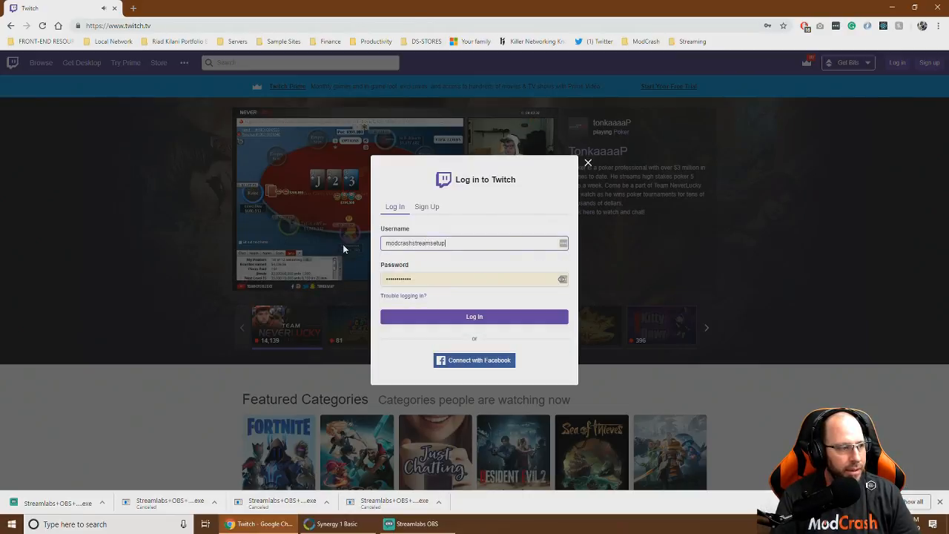
{"action": "left_click", "coordinate": [390, 279]}
{"action": "left_click_drag", "start_coordinate": [389, 278], "coordinate": [334, 279]}
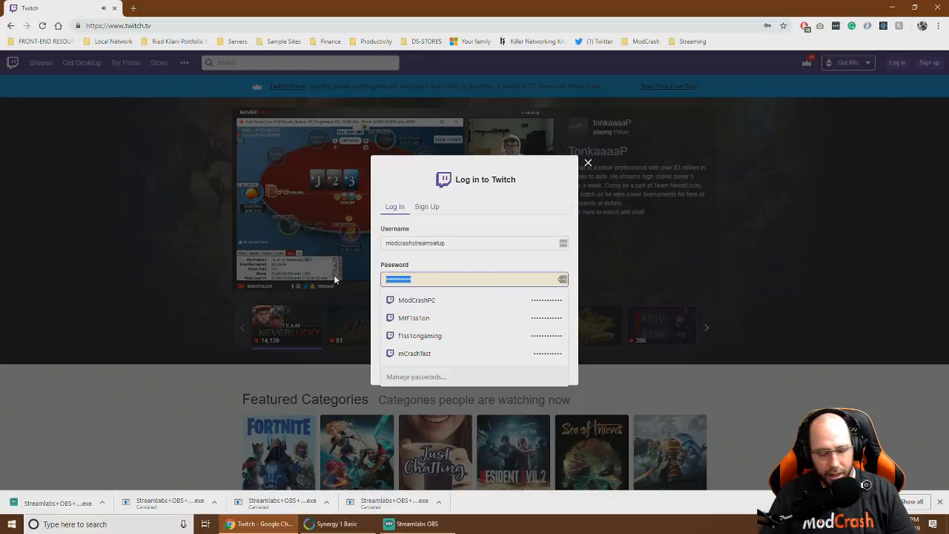
{"action": "type", "text": "•"}
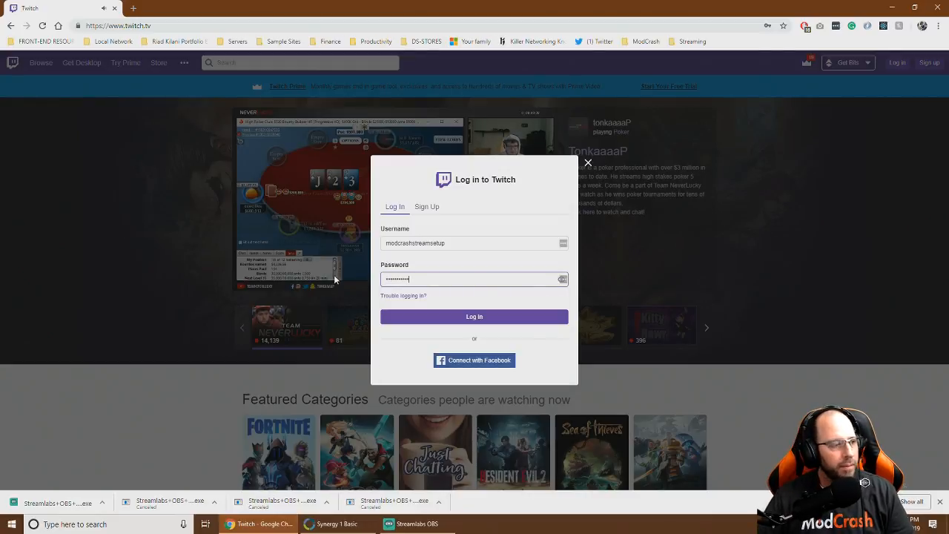
{"action": "left_click", "coordinate": [415, 316]}
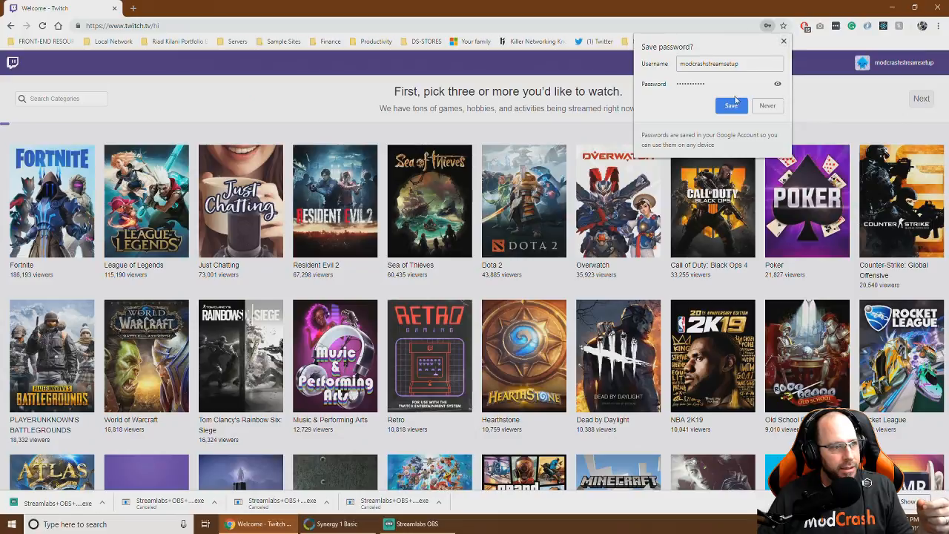
Decline saving the password, pick Fortnite, League of Legends and Just Chatting, and finish onboarding
{"action": "left_click", "coordinate": [784, 42]}
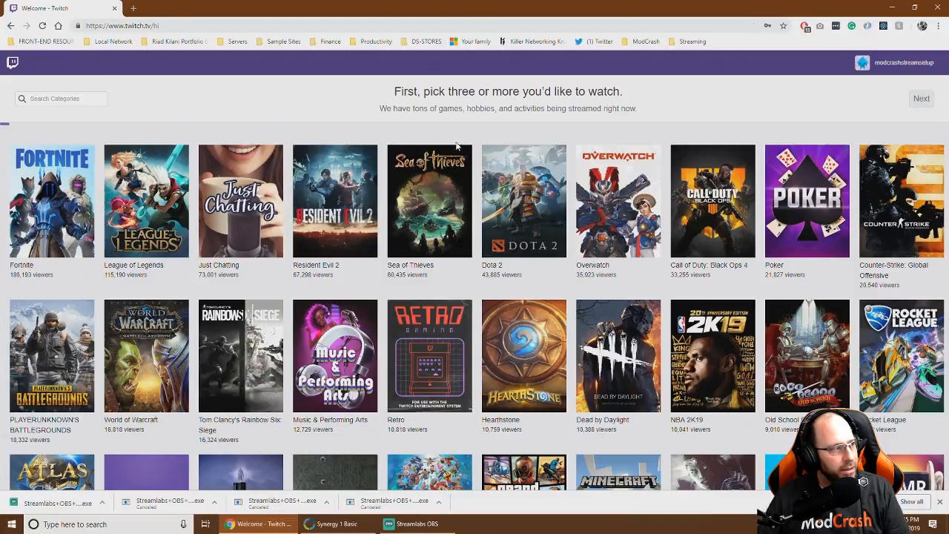
{"action": "left_click", "coordinate": [52, 199]}
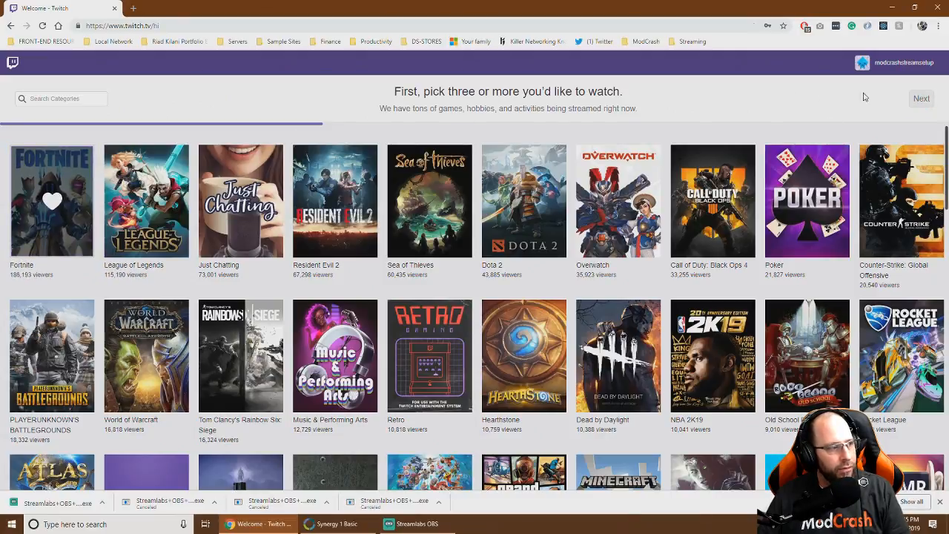
{"action": "left_click", "coordinate": [146, 198]}
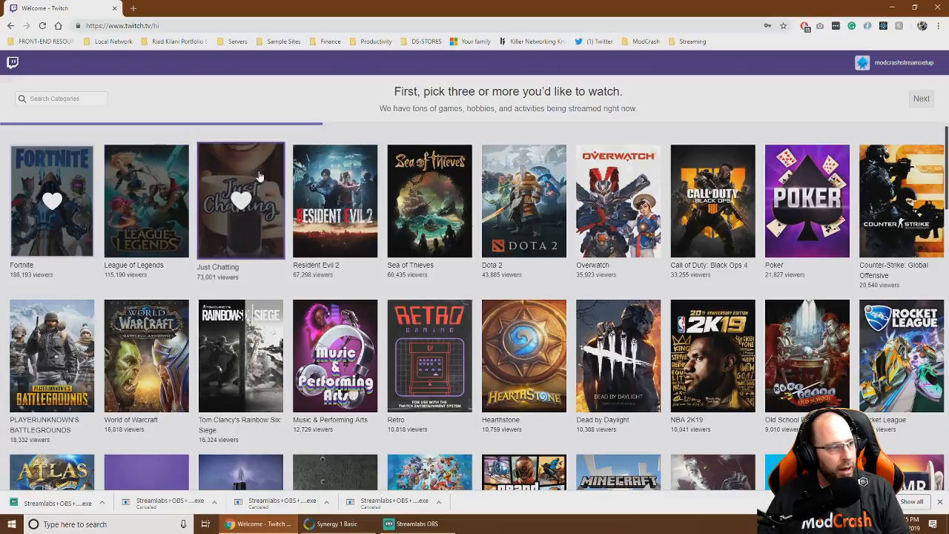
{"action": "left_click", "coordinate": [240, 199]}
{"action": "left_click", "coordinate": [909, 100]}
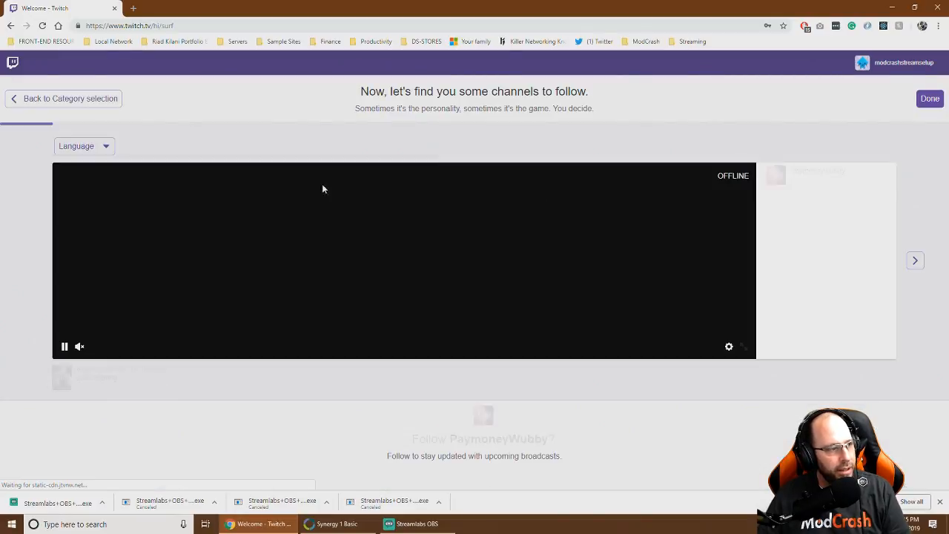
{"action": "left_click", "coordinate": [927, 99]}
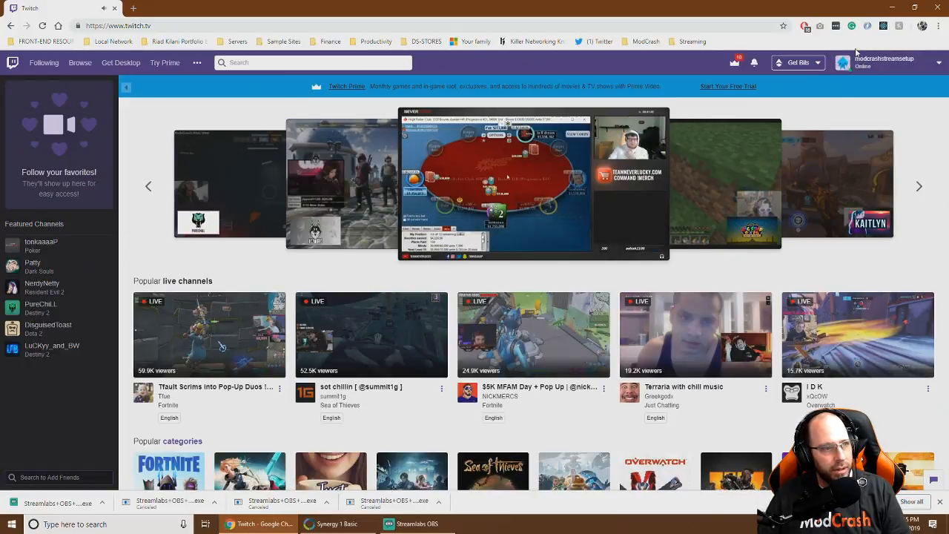
Open the Twitch account dropdown from the username at top right
{"action": "left_click", "coordinate": [869, 68]}
{"action": "left_click", "coordinate": [895, 61]}
{"action": "left_click", "coordinate": [895, 61]}
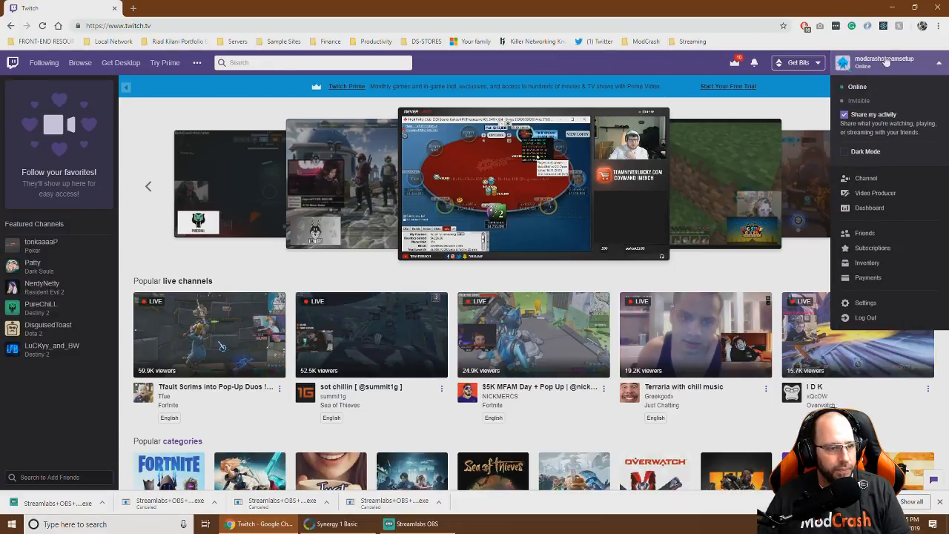
{"action": "left_click", "coordinate": [869, 208]}
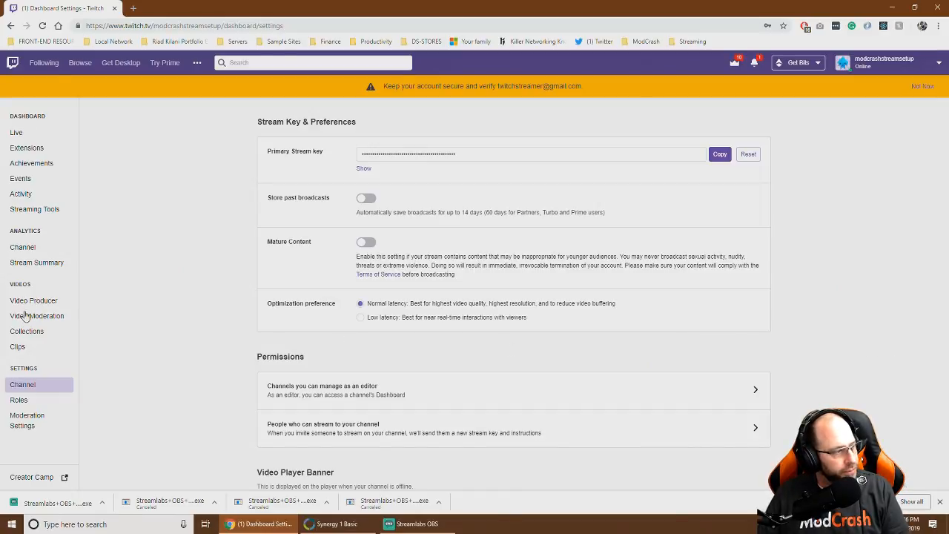
{"action": "left_click", "coordinate": [20, 130]}
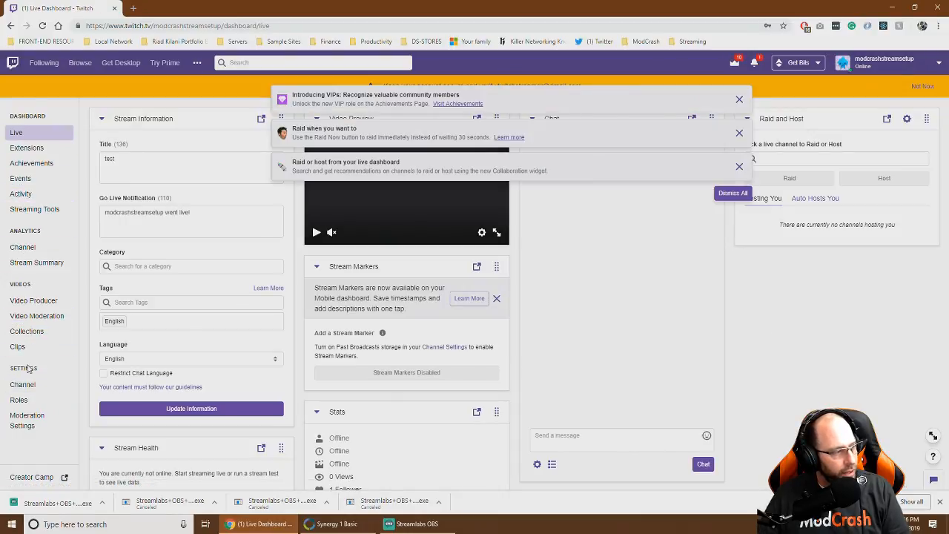
{"action": "left_click", "coordinate": [23, 385]}
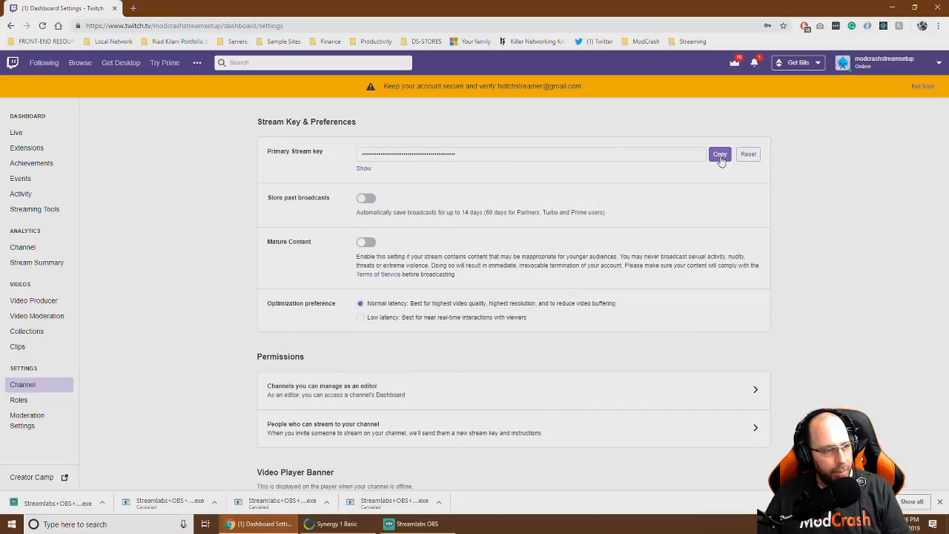
{"action": "left_click", "coordinate": [416, 523]}
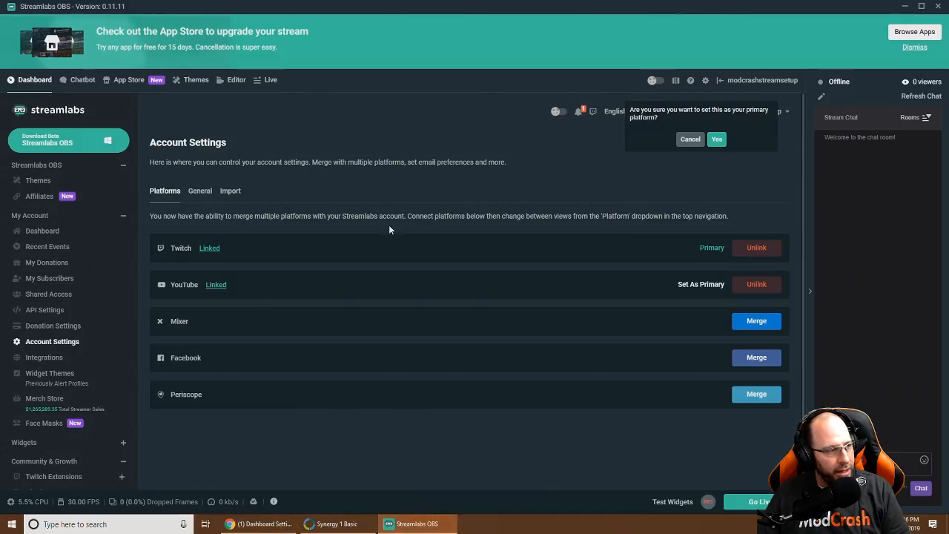
In Stream settings, select the stream key field and set Server to US East: Miami, FL
{"action": "left_click", "coordinate": [705, 81]}
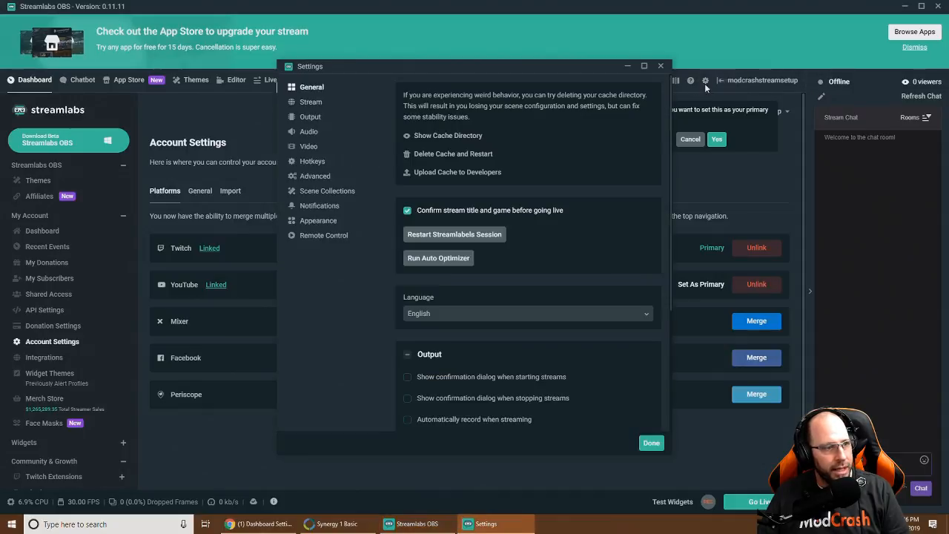
{"action": "left_click", "coordinate": [311, 103]}
{"action": "left_click", "coordinate": [530, 257]}
{"action": "left_click_drag", "start_coordinate": [524, 254], "coordinate": [388, 250]}
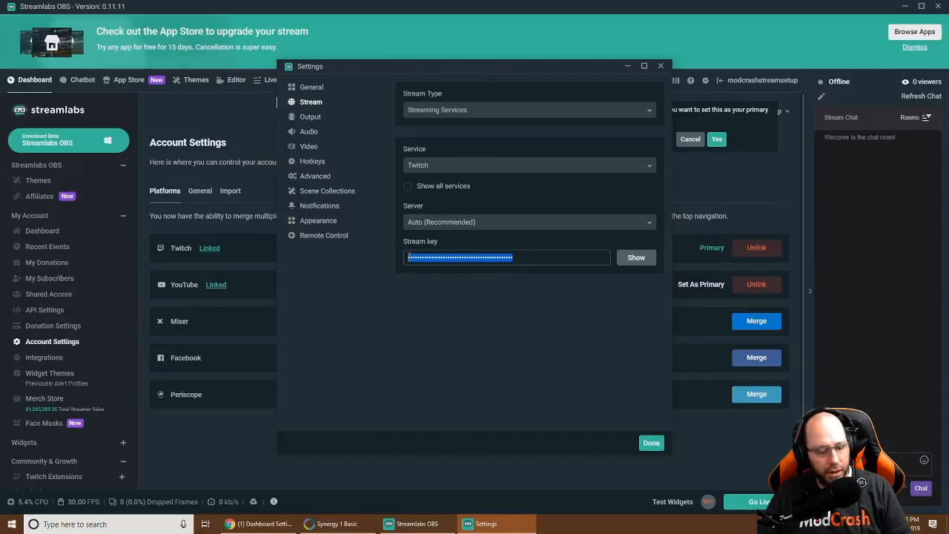
{"action": "left_click", "coordinate": [470, 347]}
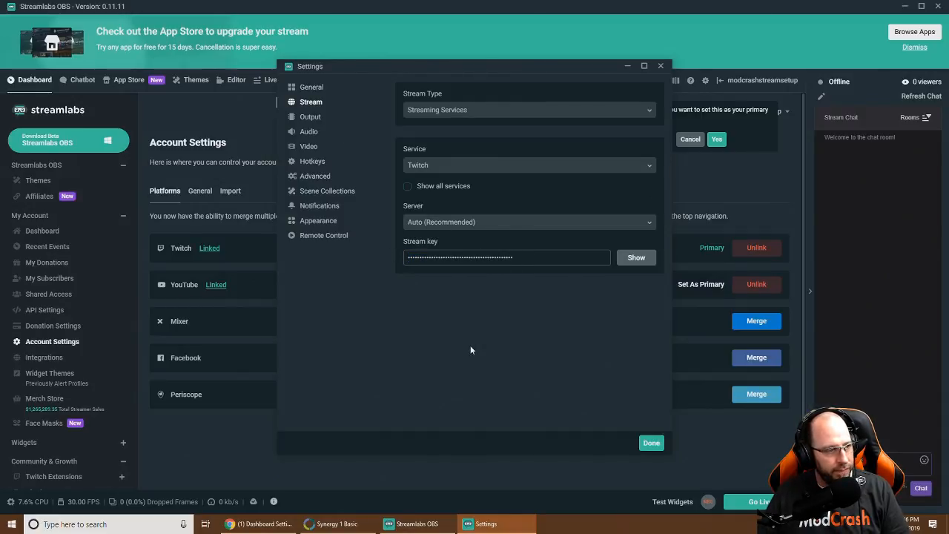
{"action": "left_click", "coordinate": [464, 220]}
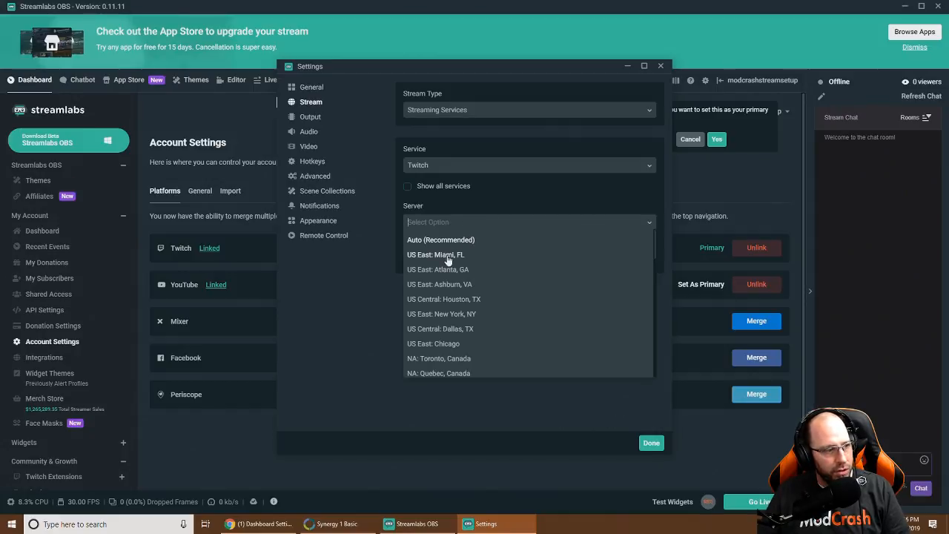
{"action": "left_click", "coordinate": [447, 256]}
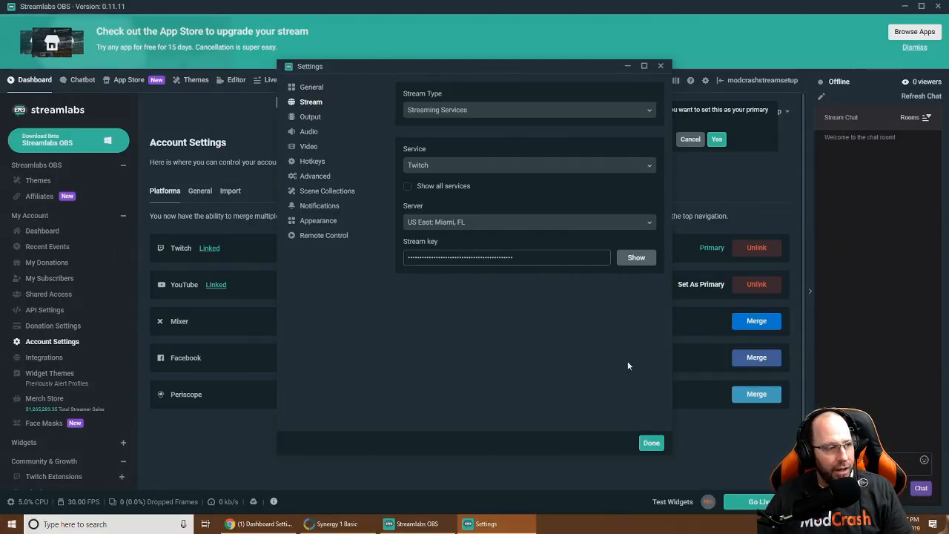
{"action": "left_click", "coordinate": [650, 443]}
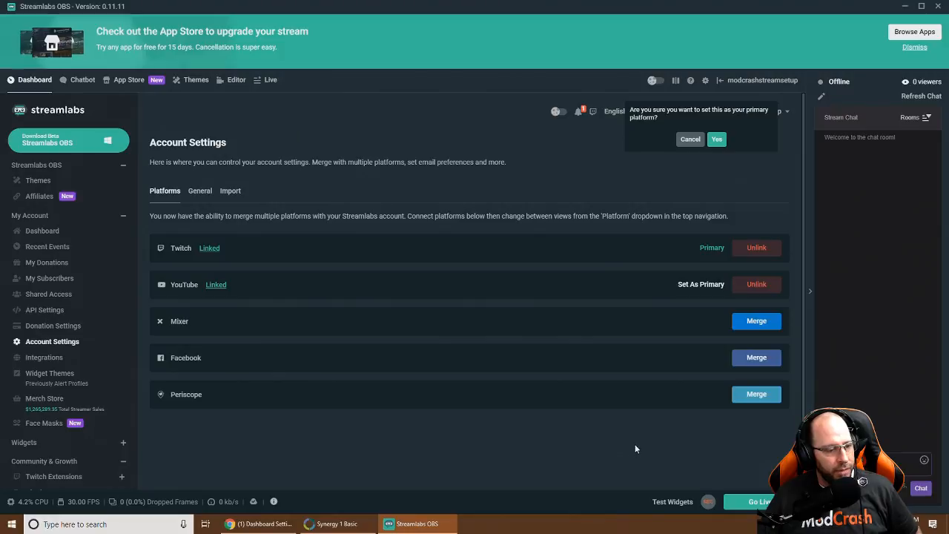
Check the notifications, then open the Editor showing the Gameplay scene and its sources
{"action": "left_click", "coordinate": [578, 111]}
{"action": "left_click", "coordinate": [569, 408]}
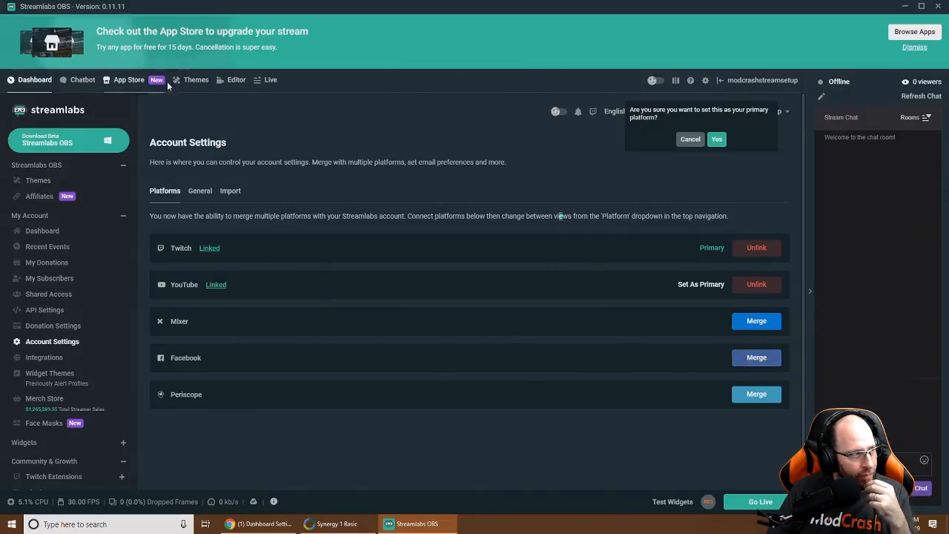
{"action": "left_click", "coordinate": [235, 79]}
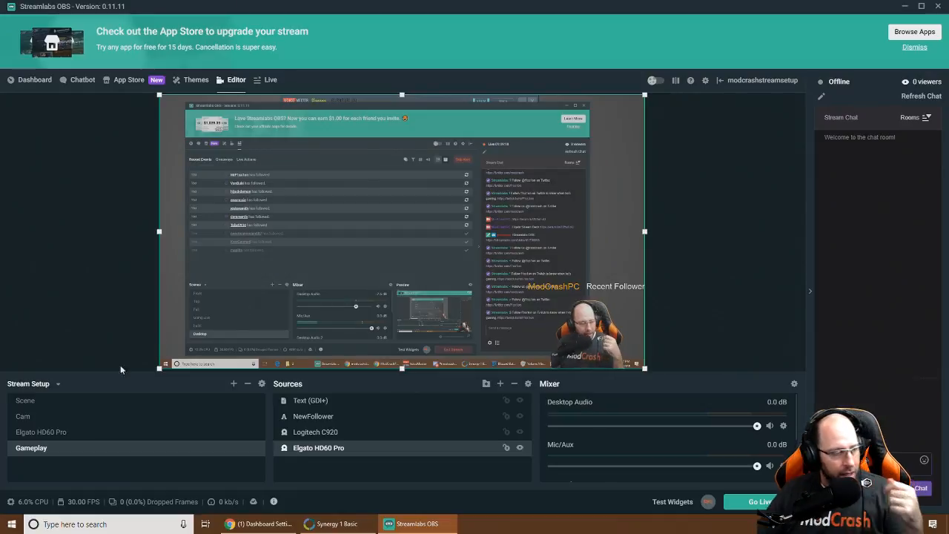
On the Live page, preview Elgato HD60 Pro, Cam, Elgato HD60 Pro again, then Gameplay
{"action": "left_click", "coordinate": [271, 82]}
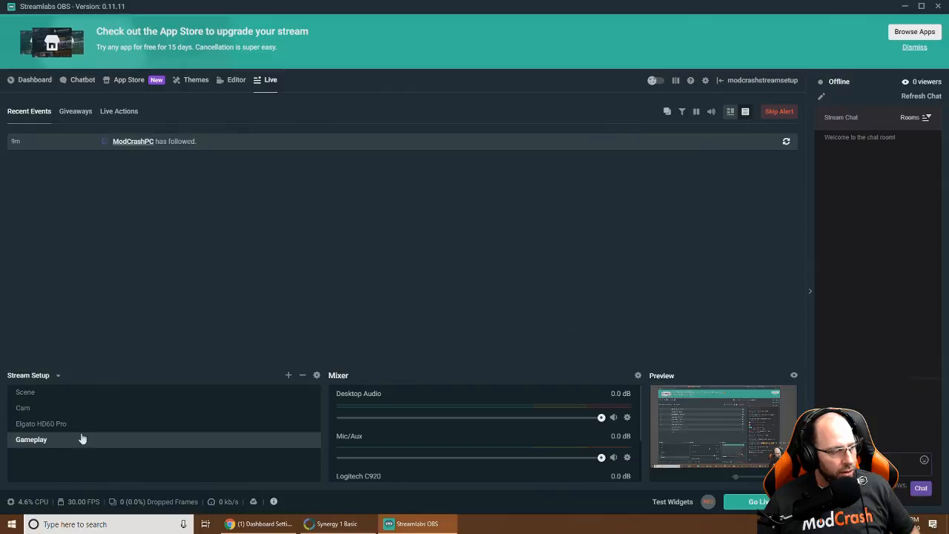
{"action": "left_click", "coordinate": [40, 426]}
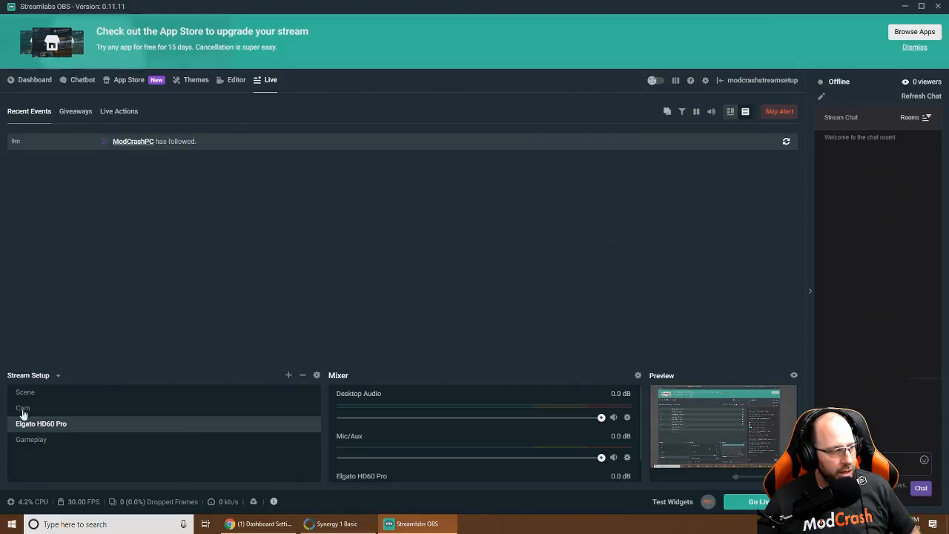
{"action": "left_click", "coordinate": [23, 410]}
{"action": "left_click", "coordinate": [28, 427]}
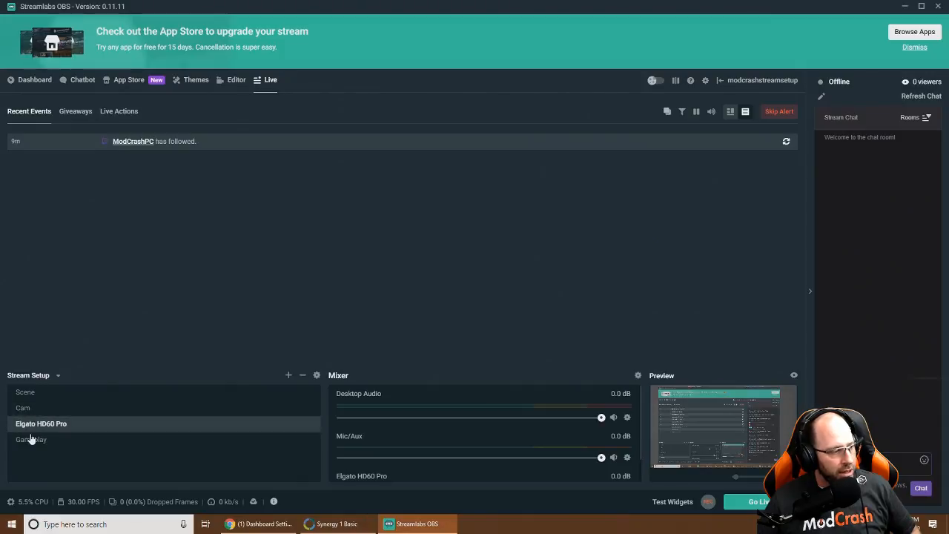
{"action": "left_click", "coordinate": [33, 441]}
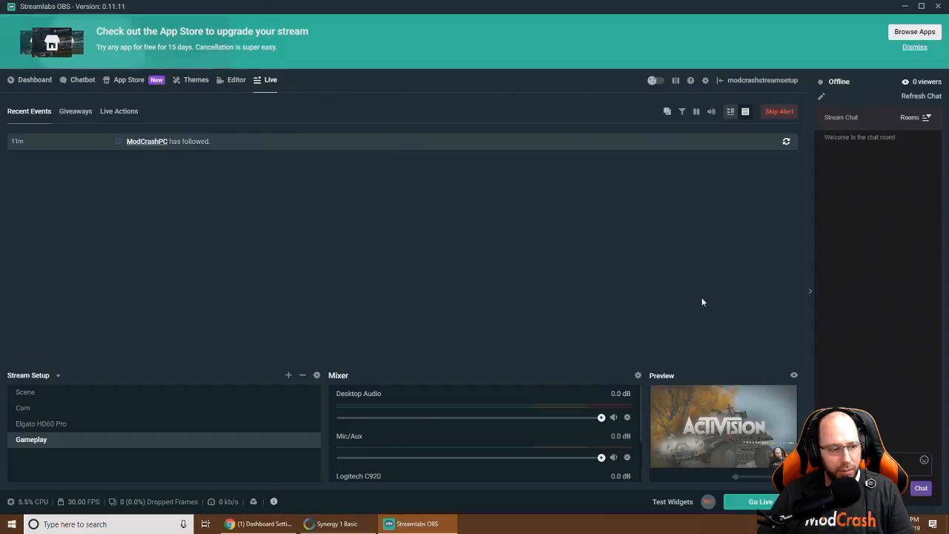
{"action": "left_click", "coordinate": [756, 501]}
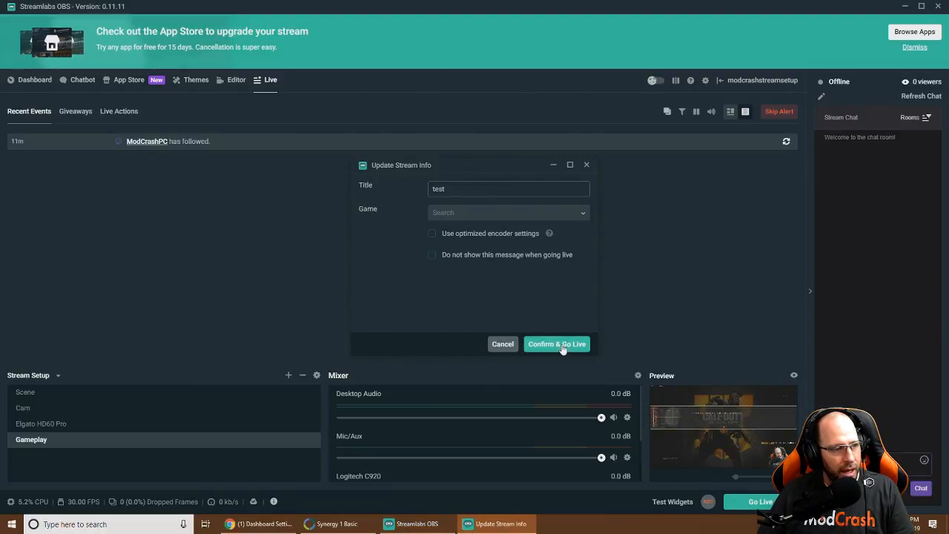
{"action": "left_click", "coordinate": [561, 346]}
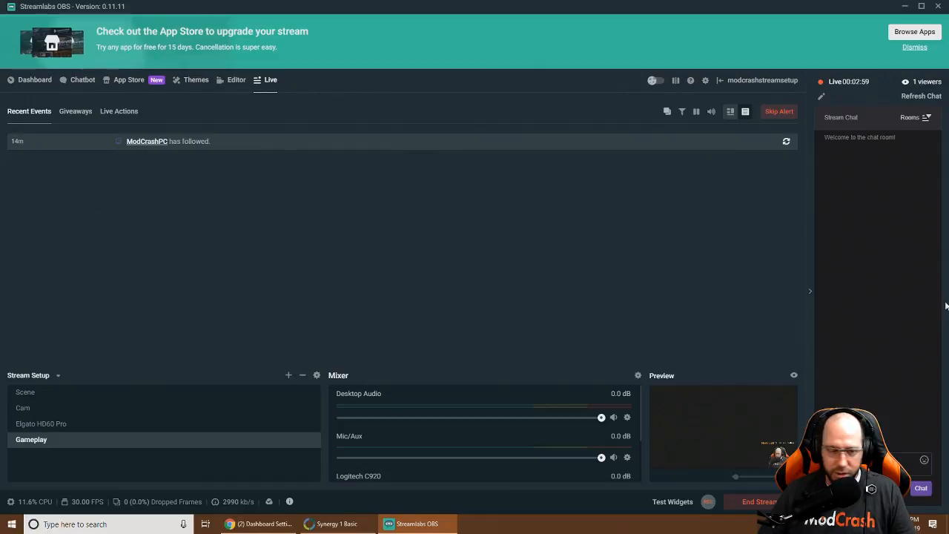
{"action": "left_click", "coordinate": [756, 501]}
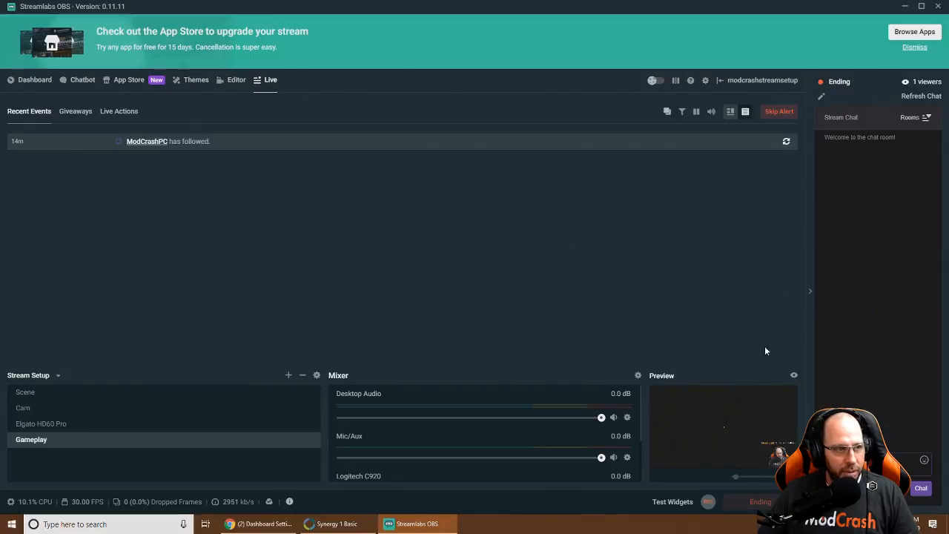
{"action": "left_click", "coordinate": [705, 81]}
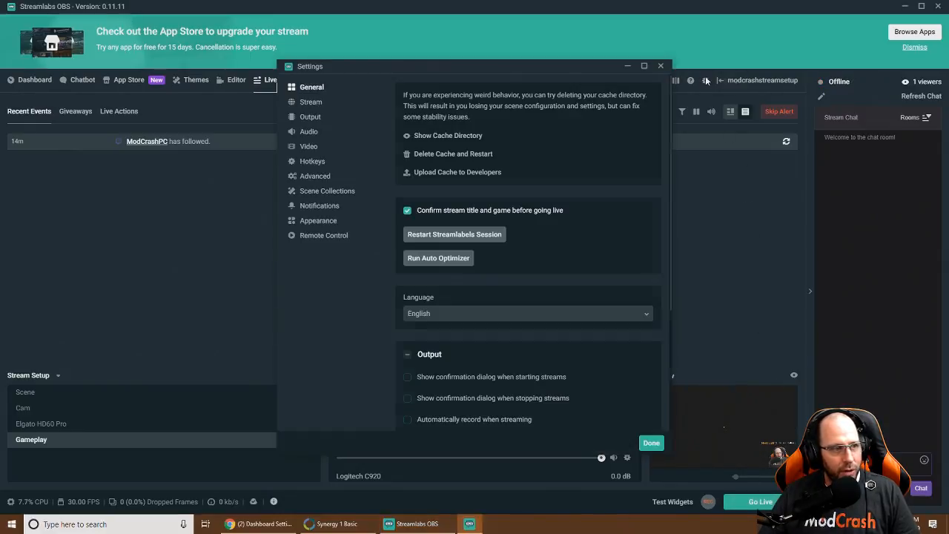
{"action": "left_click", "coordinate": [308, 119]}
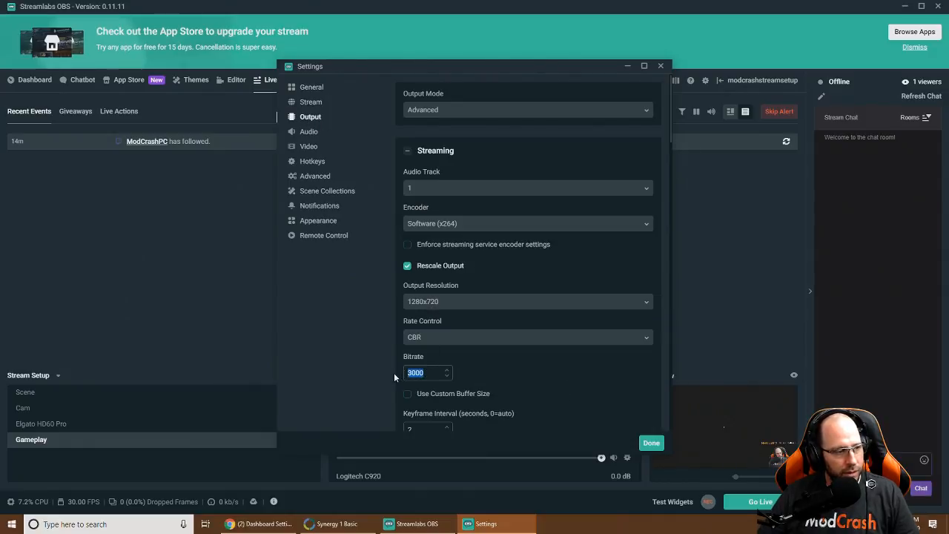
{"action": "type", "text": "600"}
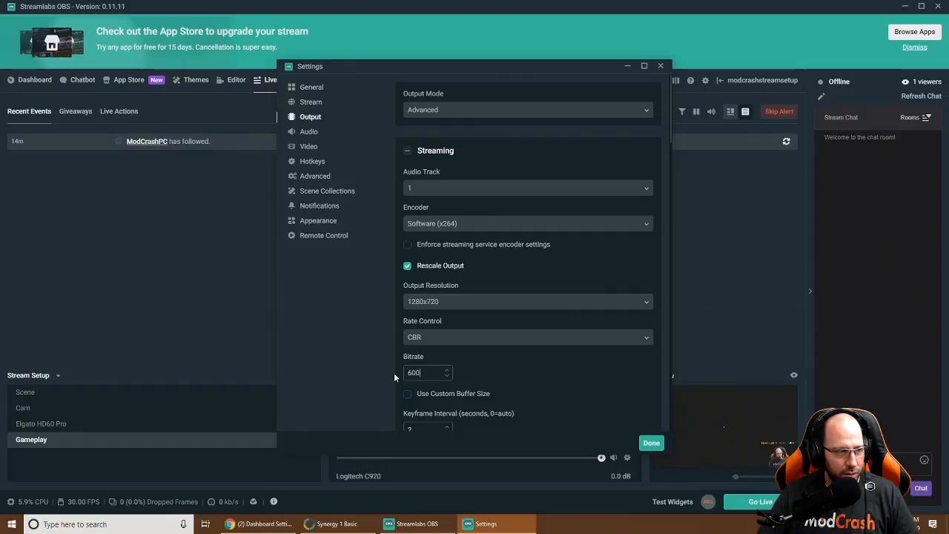
{"action": "left_click", "coordinate": [652, 442]}
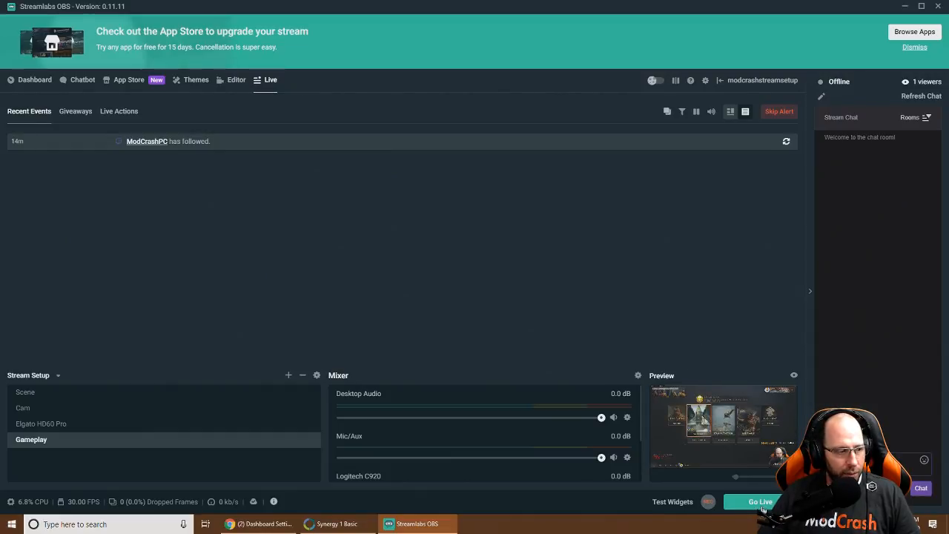
Go live by confirming the Update Stream Info dialog, then scroll down the Live page
{"action": "left_click", "coordinate": [762, 504]}
{"action": "left_click", "coordinate": [545, 343]}
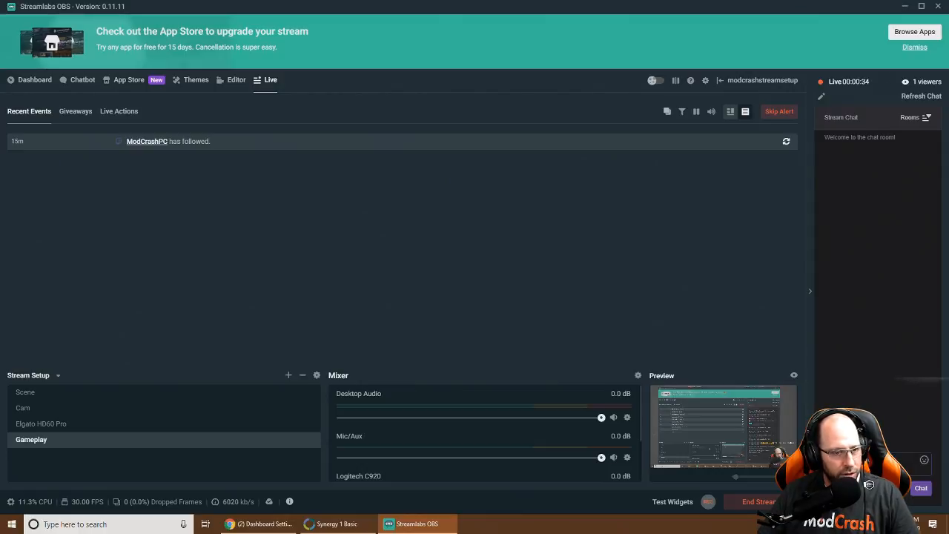
{"action": "scroll", "coordinate": [448, 434], "scroll_direction": "down", "scroll_amount": 2}
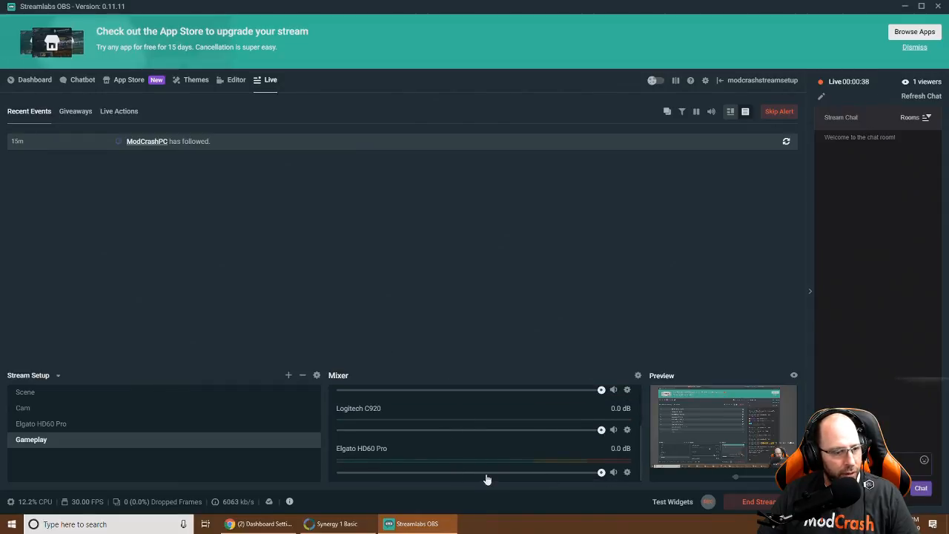
{"action": "left_click", "coordinate": [627, 474]}
{"action": "left_click", "coordinate": [658, 419]}
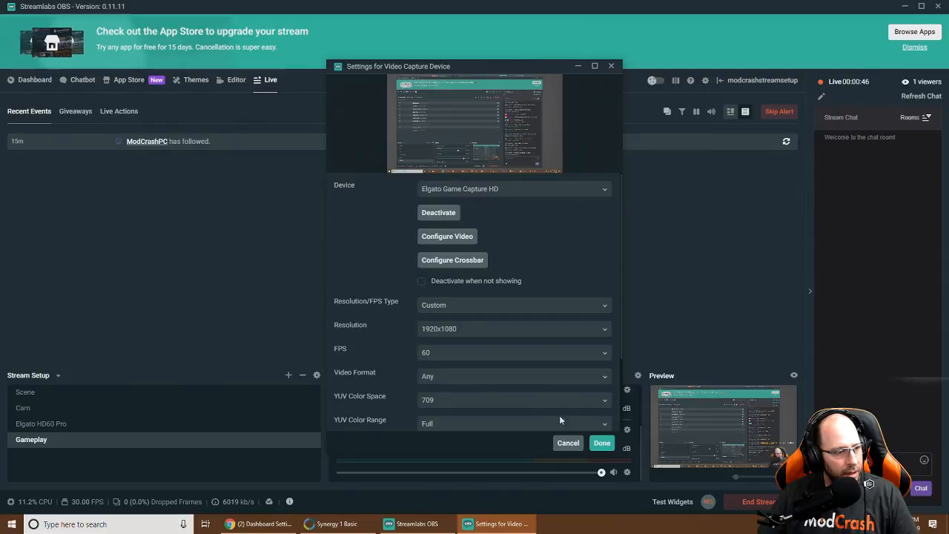
{"action": "left_click", "coordinate": [601, 442]}
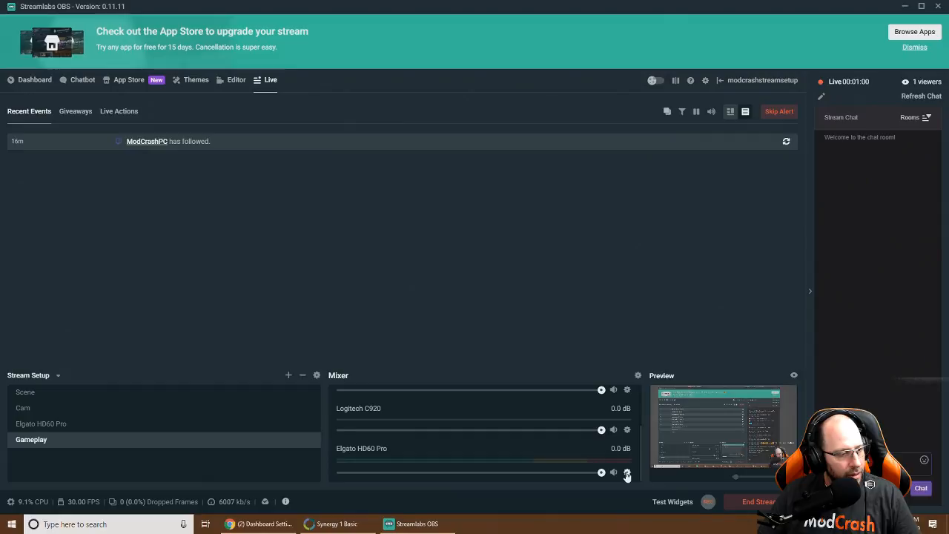
Choose AVERMEDIA_HD (3- NVIDIA High Definition Audio) for Desktop Audio Device 1 in Audio settings
{"action": "left_click", "coordinate": [705, 80]}
{"action": "left_click", "coordinate": [310, 148]}
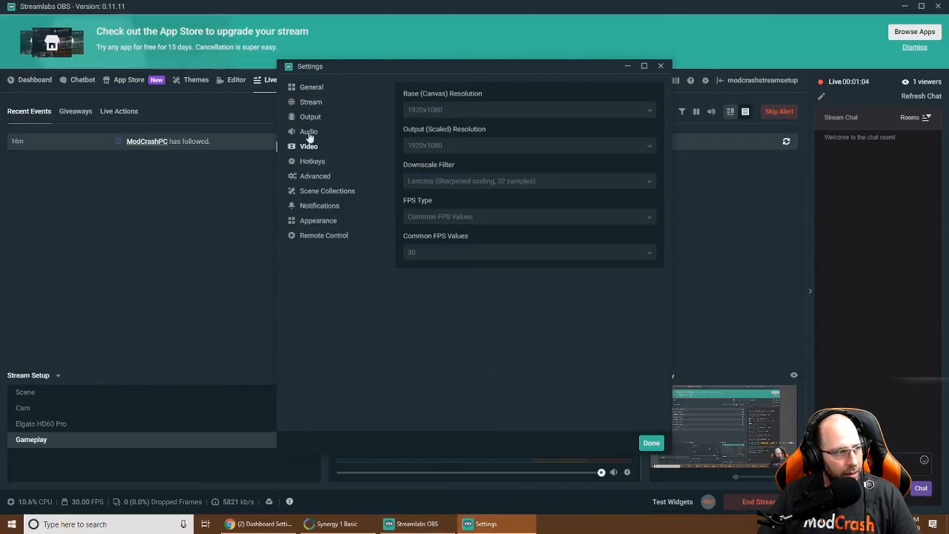
{"action": "left_click", "coordinate": [315, 135]}
{"action": "left_click", "coordinate": [439, 111]}
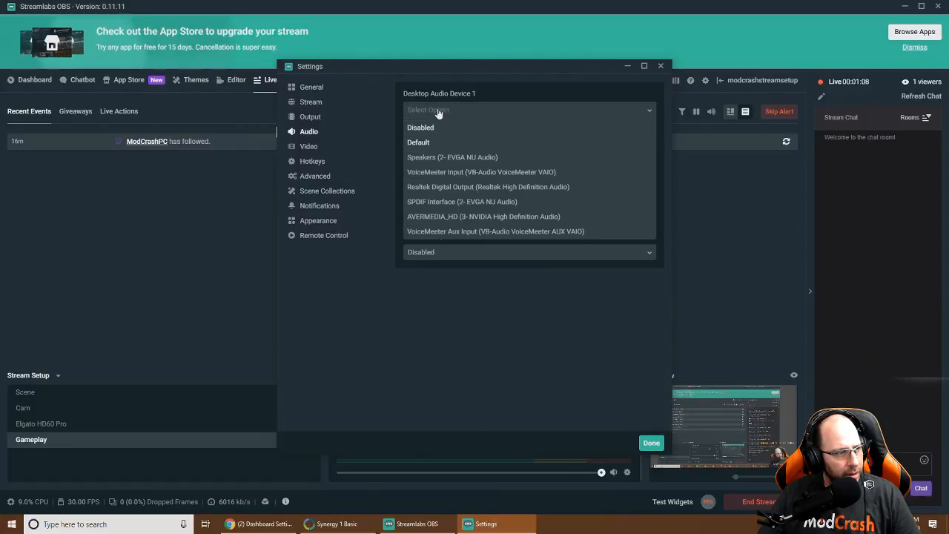
{"action": "left_click", "coordinate": [458, 217]}
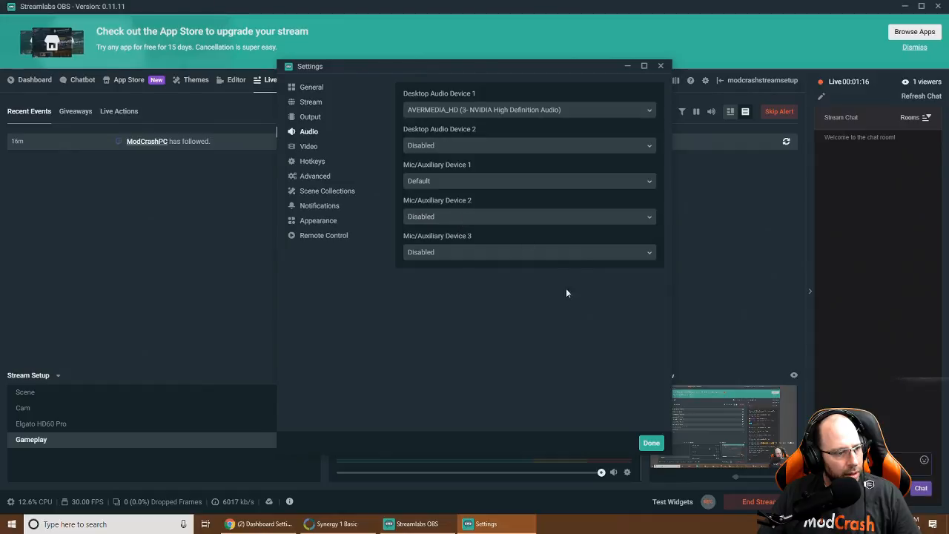
{"action": "left_click", "coordinate": [650, 442]}
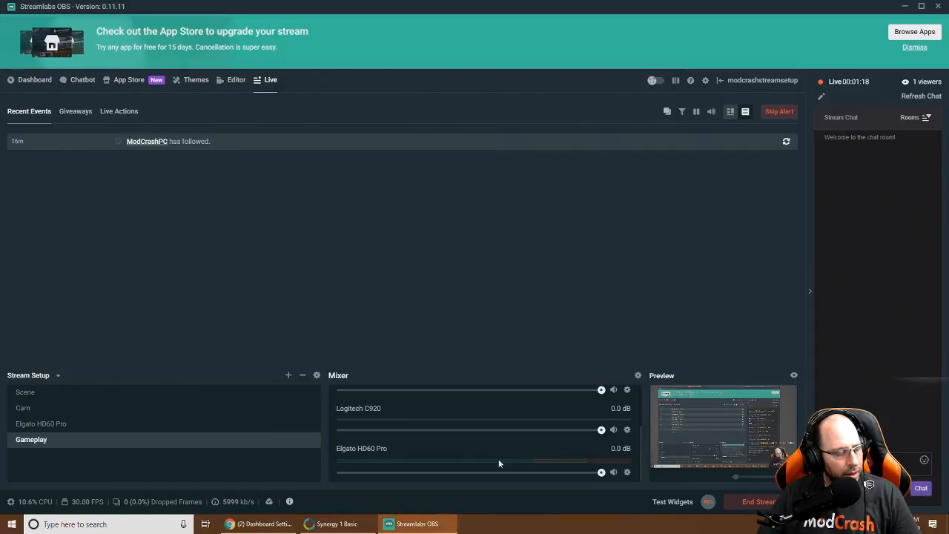
{"action": "scroll", "coordinate": [455, 451], "scroll_direction": "up", "scroll_amount": 3}
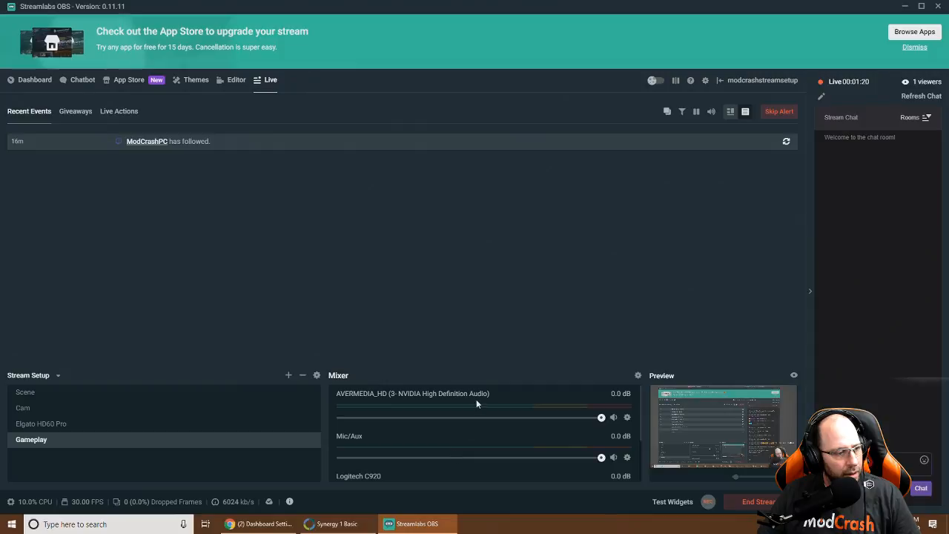
{"action": "scroll", "coordinate": [476, 403], "scroll_direction": "down", "scroll_amount": 3}
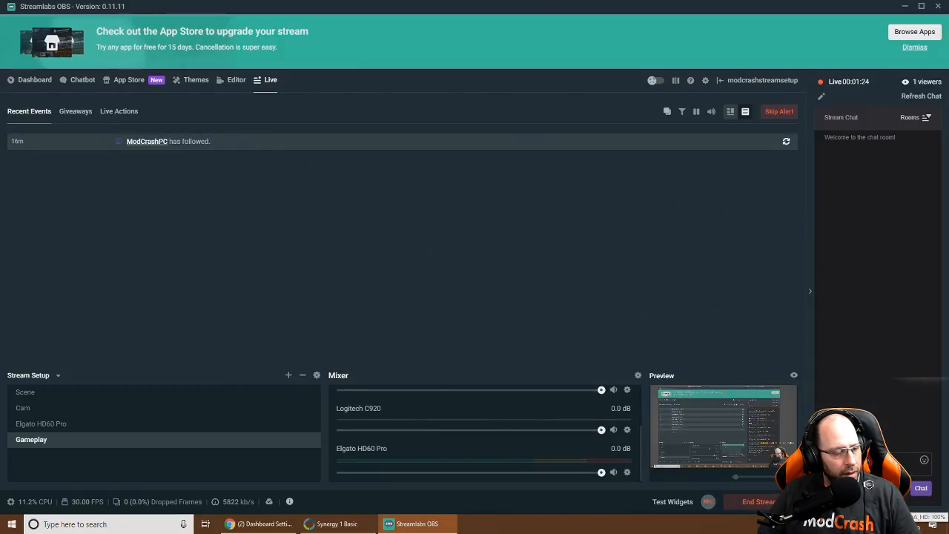
Set VoiceMeeter Input as the default device on the Playback tab and confirm with OK
{"action": "left_click", "coordinate": [919, 496]}
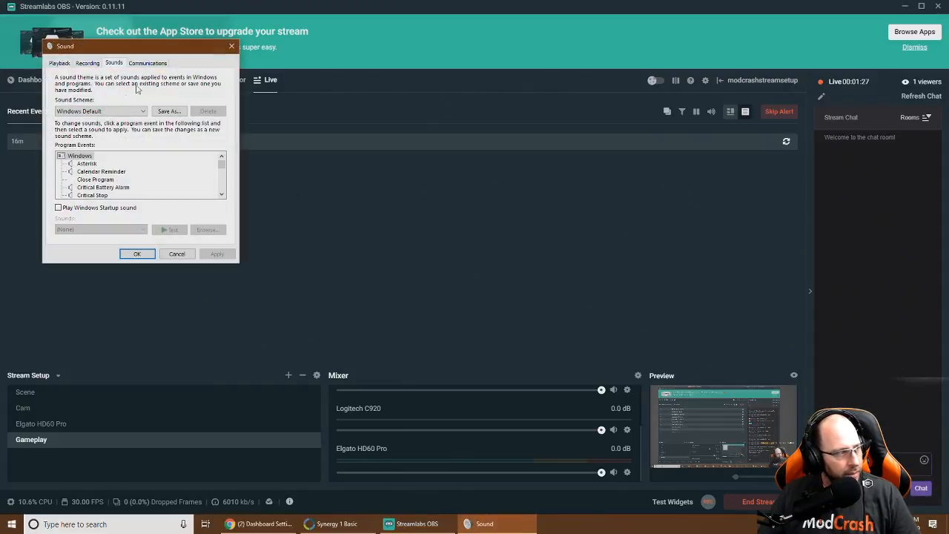
{"action": "left_click", "coordinate": [60, 63]}
{"action": "left_click_drag", "start_coordinate": [222, 107], "coordinate": [222, 165]}
{"action": "scroll", "coordinate": [104, 214], "scroll_direction": "up", "scroll_amount": 1}
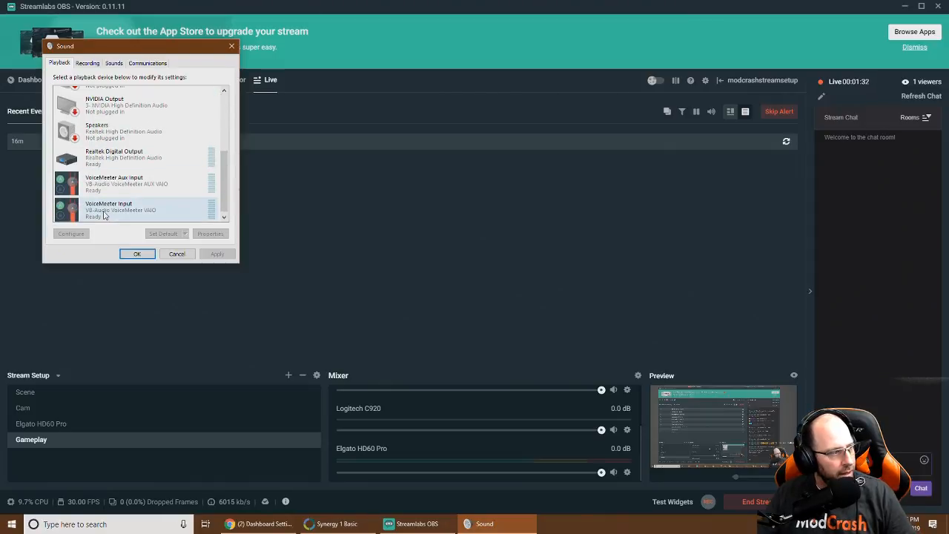
{"action": "scroll", "coordinate": [106, 211], "scroll_direction": "up", "scroll_amount": 3}
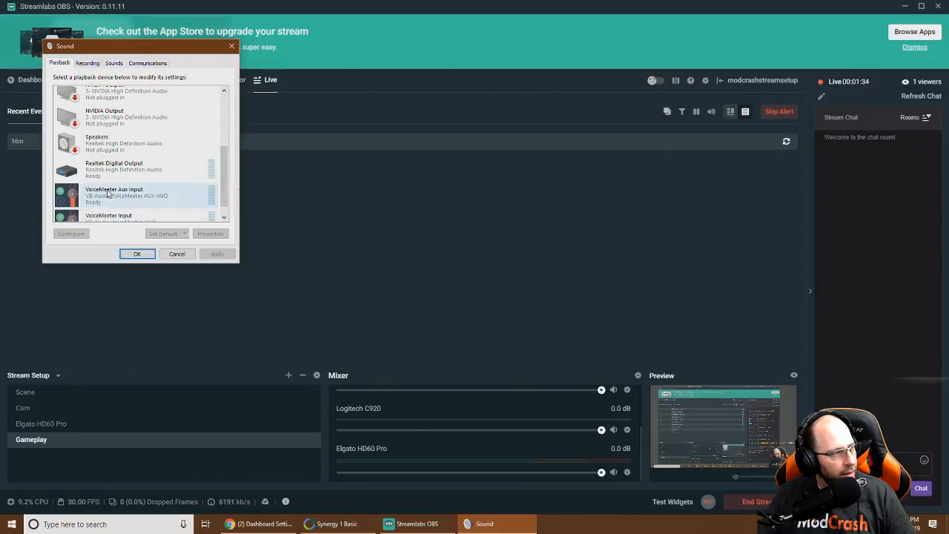
{"action": "scroll", "coordinate": [108, 194], "scroll_direction": "up", "scroll_amount": 5}
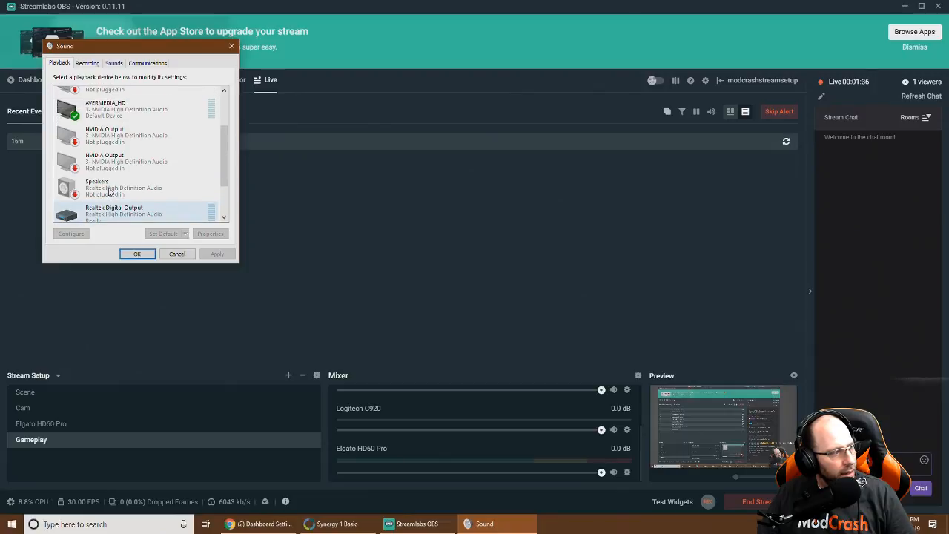
{"action": "scroll", "coordinate": [108, 191], "scroll_direction": "up", "scroll_amount": 1}
{"action": "scroll", "coordinate": [109, 194], "scroll_direction": "down", "scroll_amount": 3}
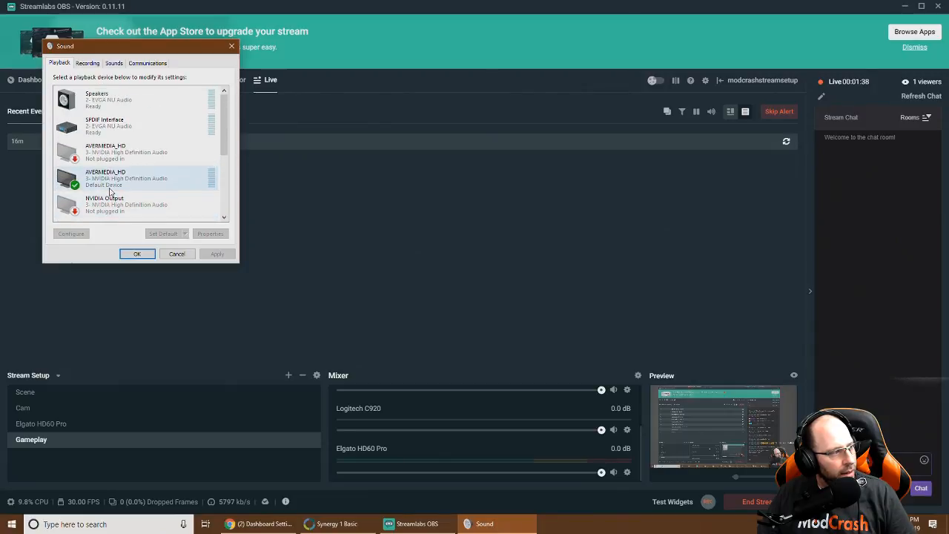
{"action": "scroll", "coordinate": [109, 198], "scroll_direction": "down", "scroll_amount": 4}
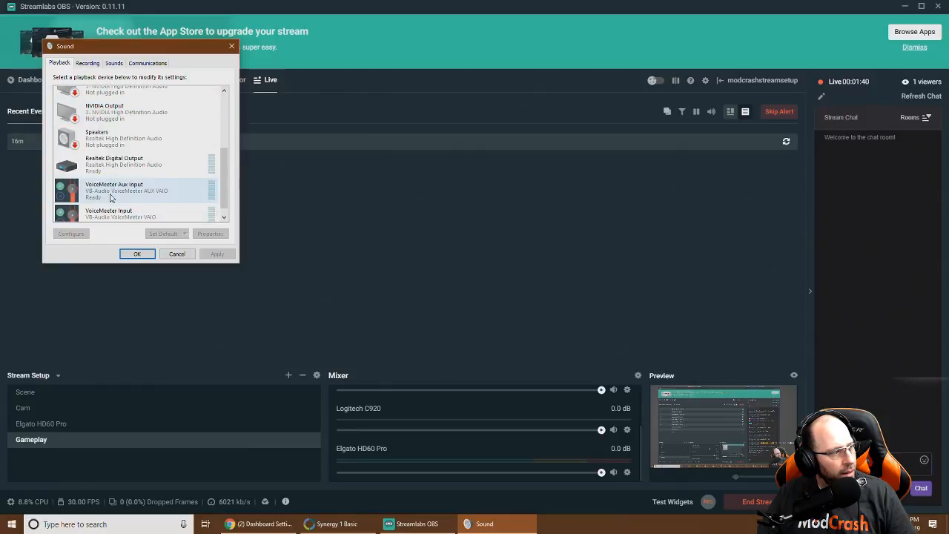
{"action": "left_click", "coordinate": [103, 210]}
{"action": "left_click", "coordinate": [165, 234]}
{"action": "left_click", "coordinate": [137, 253]}
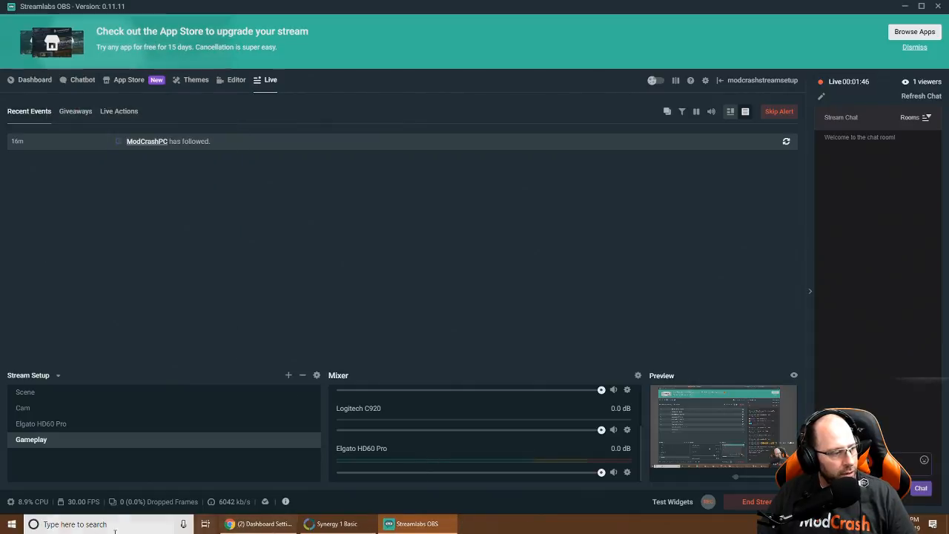
Launch Voicemeeter Banana from the VB Audio folder in the Windows Start menu
{"action": "left_click", "coordinate": [12, 524]}
{"action": "scroll", "coordinate": [73, 406], "scroll_direction": "down", "scroll_amount": 15}
{"action": "scroll", "coordinate": [86, 426], "scroll_direction": "up", "scroll_amount": 8}
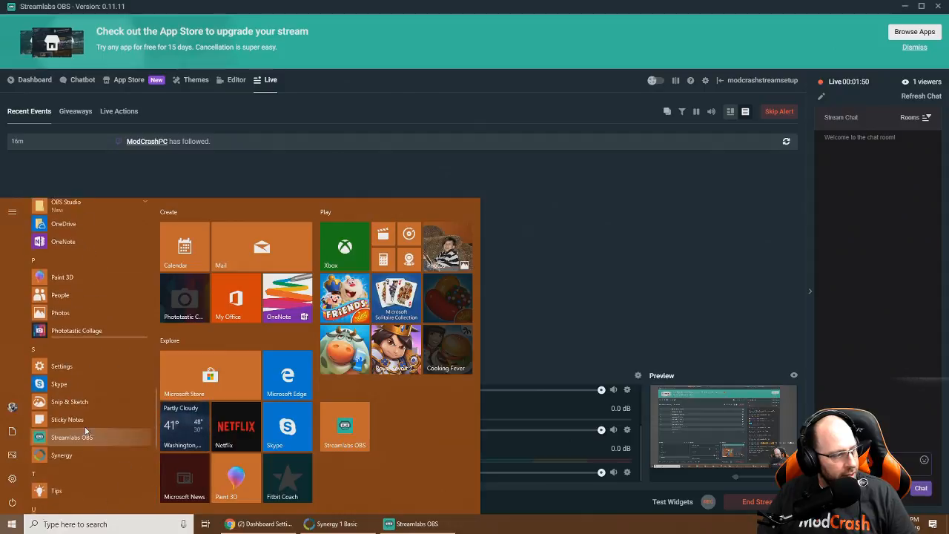
{"action": "scroll", "coordinate": [59, 378], "scroll_direction": "down", "scroll_amount": 8}
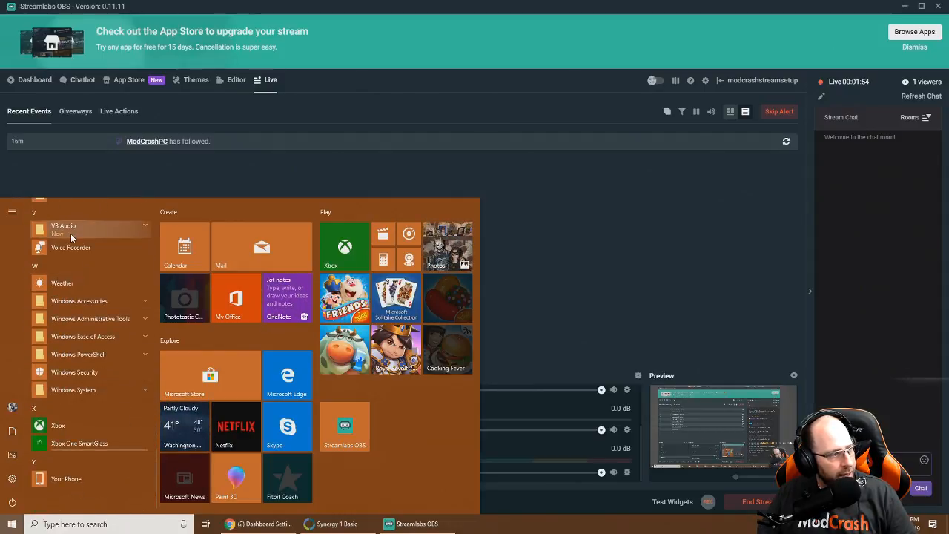
{"action": "left_click", "coordinate": [70, 231]}
{"action": "left_click", "coordinate": [80, 390]}
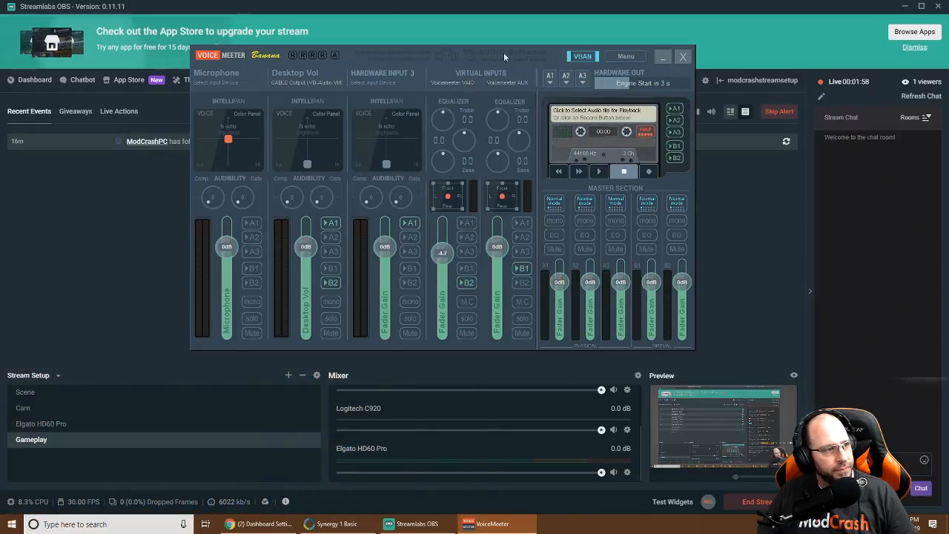
Reposition the VoiceMeeter window and keep its A1 output on Realtek Digital Output, then return to Streamlabs
{"action": "left_click_drag", "start_coordinate": [561, 48], "coordinate": [396, 204]}
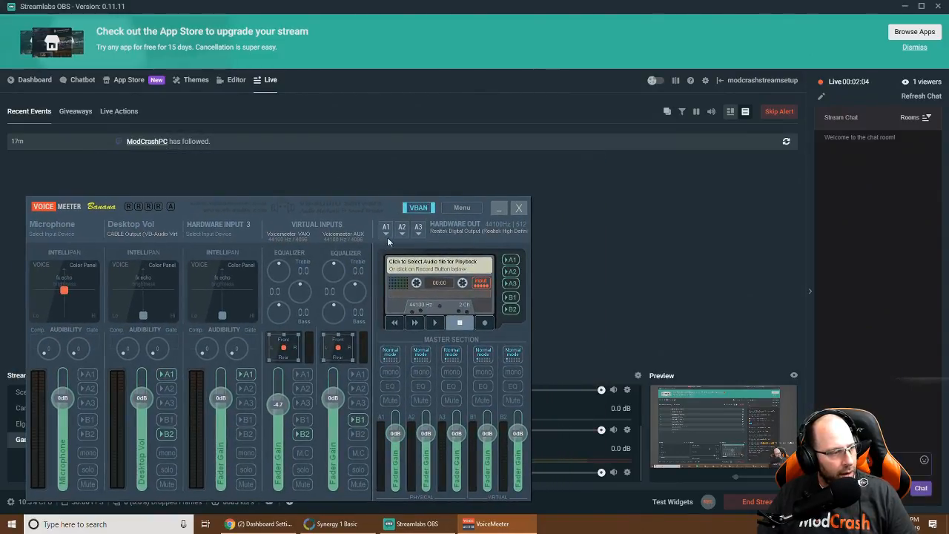
{"action": "left_click_drag", "start_coordinate": [439, 203], "coordinate": [437, 202]}
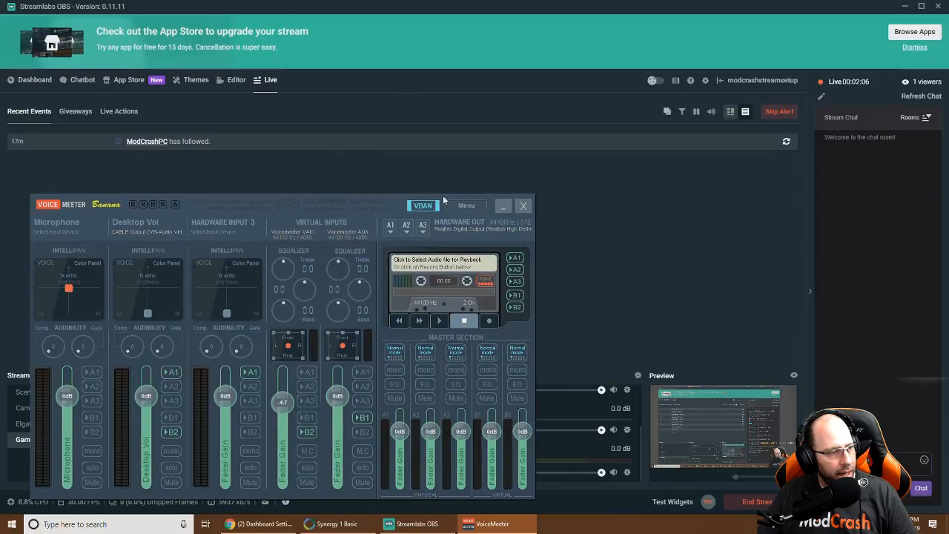
{"action": "left_click", "coordinate": [391, 232]}
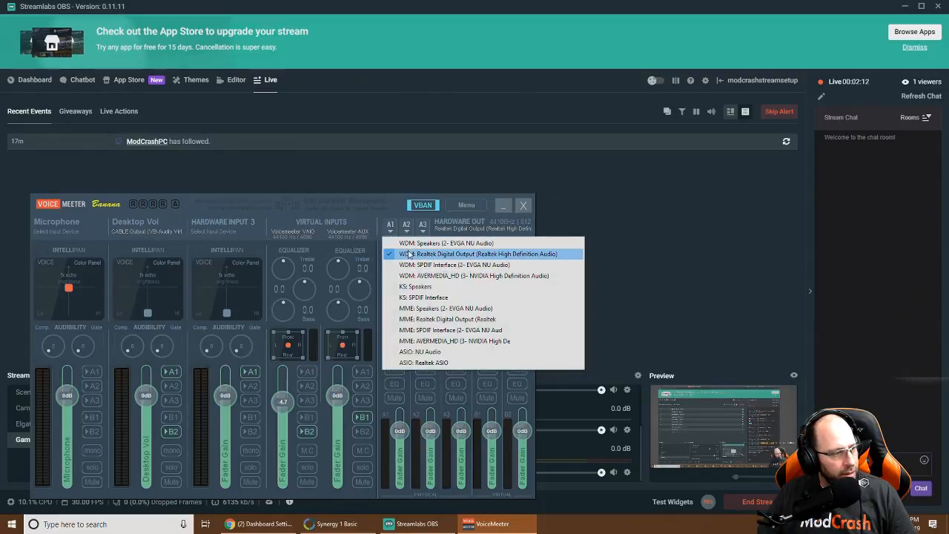
{"action": "left_click", "coordinate": [408, 254]}
{"action": "left_click_drag", "start_coordinate": [397, 197], "coordinate": [417, 153]}
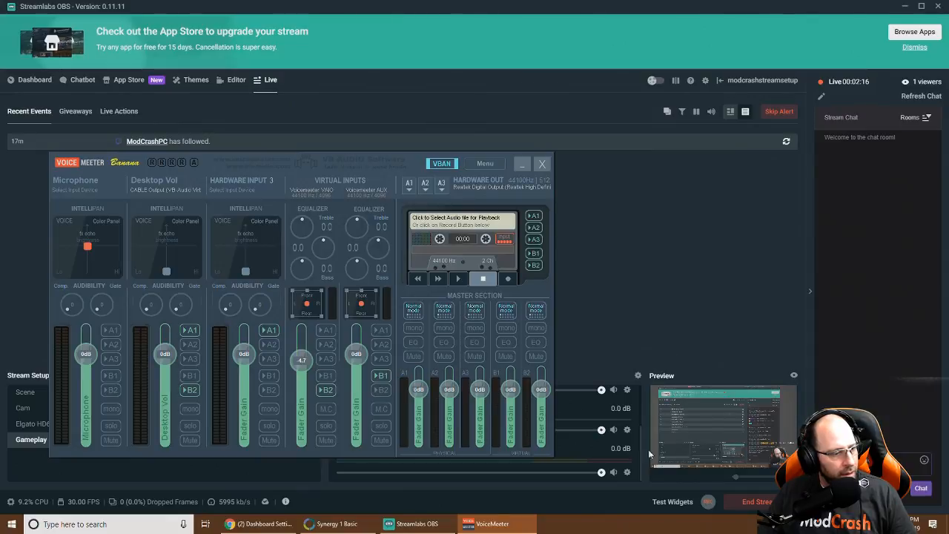
{"action": "left_click", "coordinate": [689, 325]}
Scroll the Mixer to review the AVERMEDIA_HD, Mic/Aux and Logitech C920 sources
{"action": "scroll", "coordinate": [468, 438], "scroll_direction": "up", "scroll_amount": 1}
{"action": "scroll", "coordinate": [468, 436], "scroll_direction": "down", "scroll_amount": 1}
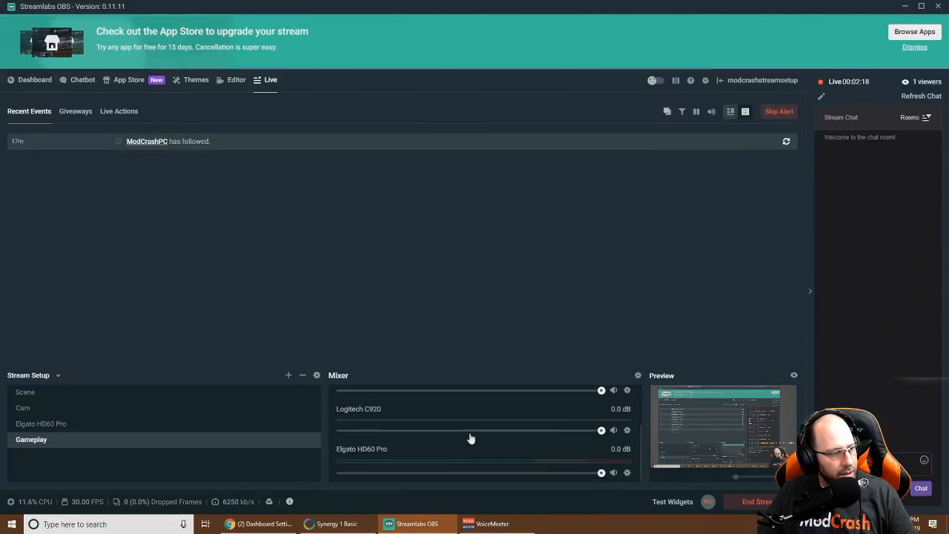
{"action": "scroll", "coordinate": [483, 449], "scroll_direction": "up", "scroll_amount": 1}
{"action": "scroll", "coordinate": [483, 448], "scroll_direction": "up", "scroll_amount": 1}
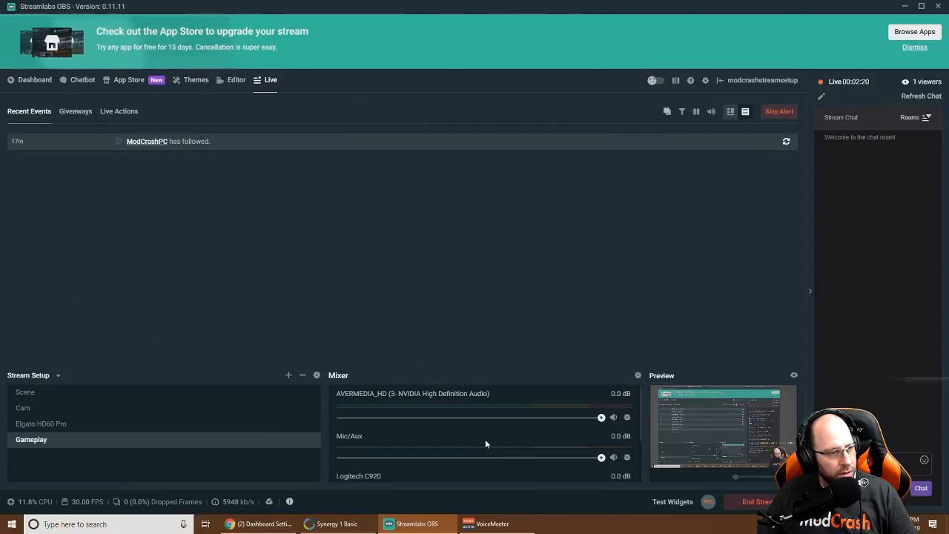
{"action": "scroll", "coordinate": [486, 444], "scroll_direction": "down", "scroll_amount": 2}
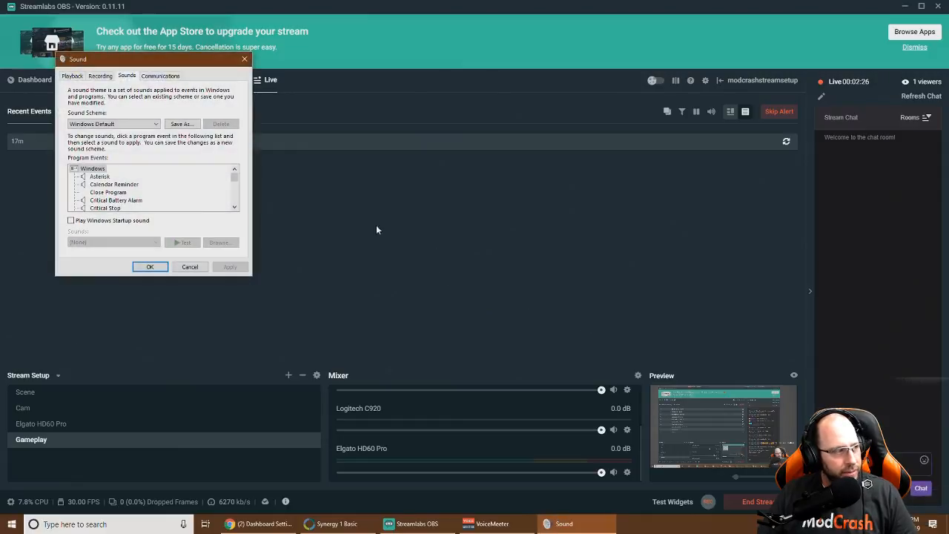
Make VoiceMeeter Input the default Windows playback device and confirm with OK
{"action": "left_click", "coordinate": [71, 77]}
{"action": "scroll", "coordinate": [164, 171], "scroll_direction": "down", "scroll_amount": 5}
{"action": "scroll", "coordinate": [165, 172], "scroll_direction": "down", "scroll_amount": 1}
{"action": "left_click", "coordinate": [195, 218]}
{"action": "left_click", "coordinate": [170, 246]}
{"action": "left_click", "coordinate": [145, 268]}
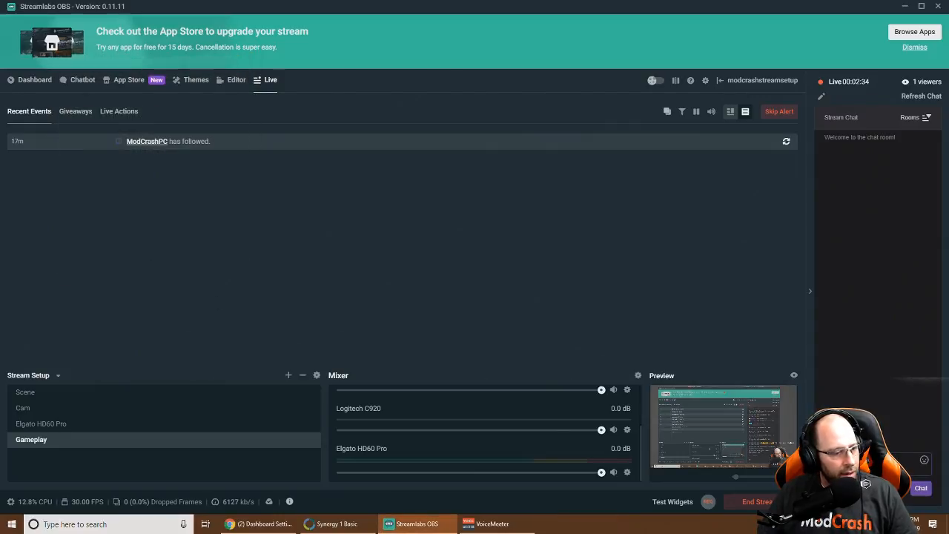
Keep the Elgato HD60 Pro audio output mode on Capture audio only, then open Streamlabs Settings
{"action": "left_click", "coordinate": [863, 524]}
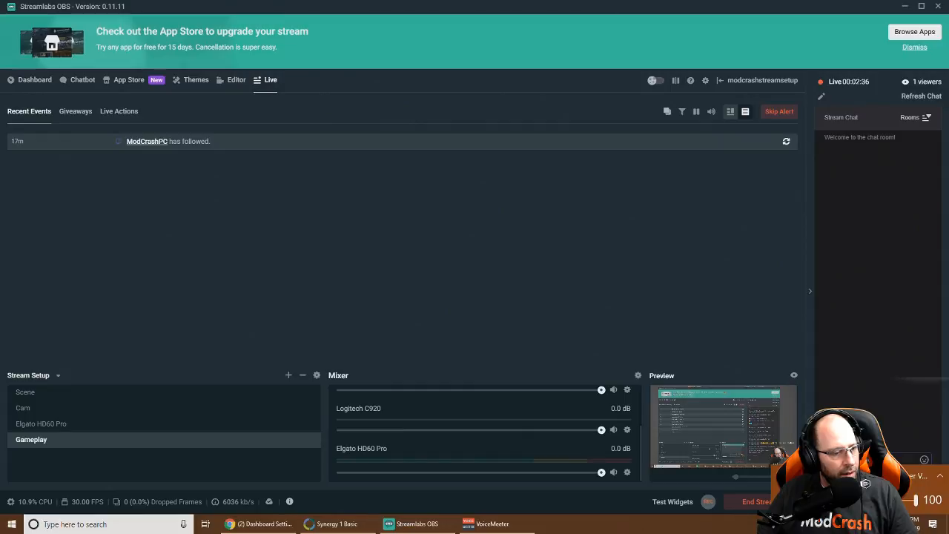
{"action": "left_click", "coordinate": [627, 472]}
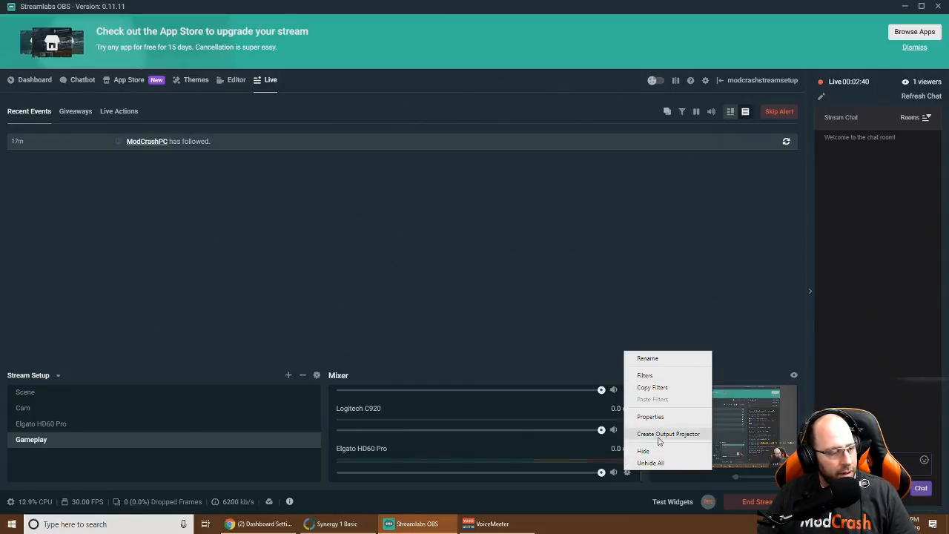
{"action": "left_click", "coordinate": [627, 472]}
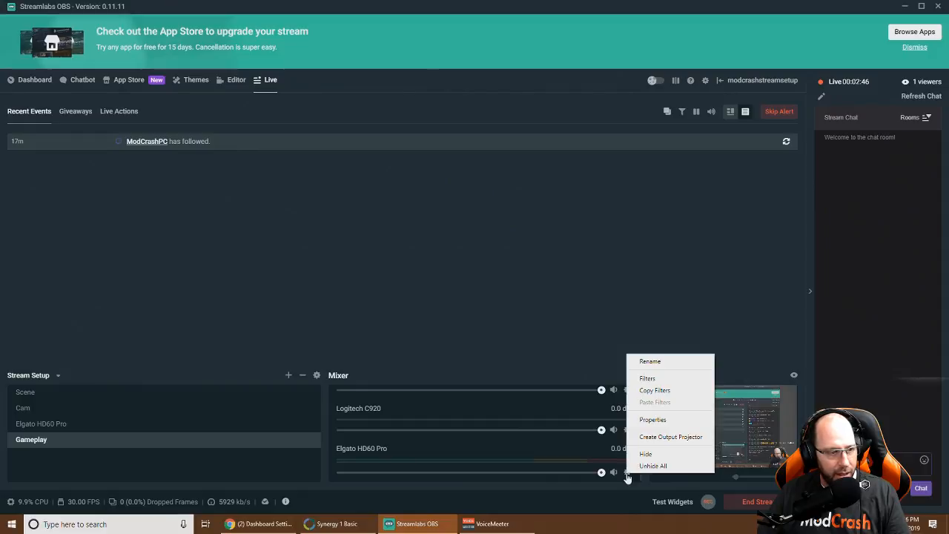
{"action": "left_click", "coordinate": [652, 419]}
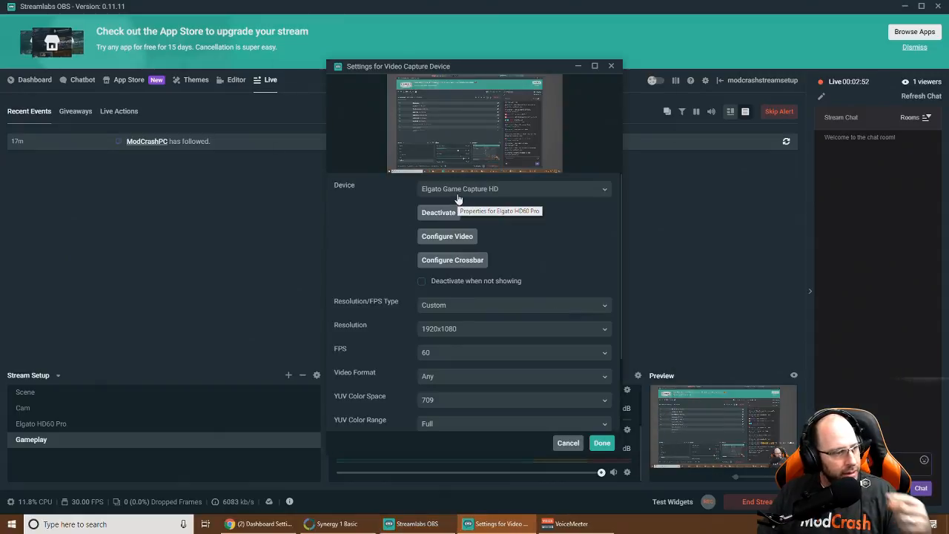
{"action": "scroll", "coordinate": [451, 328], "scroll_direction": "down", "scroll_amount": 3}
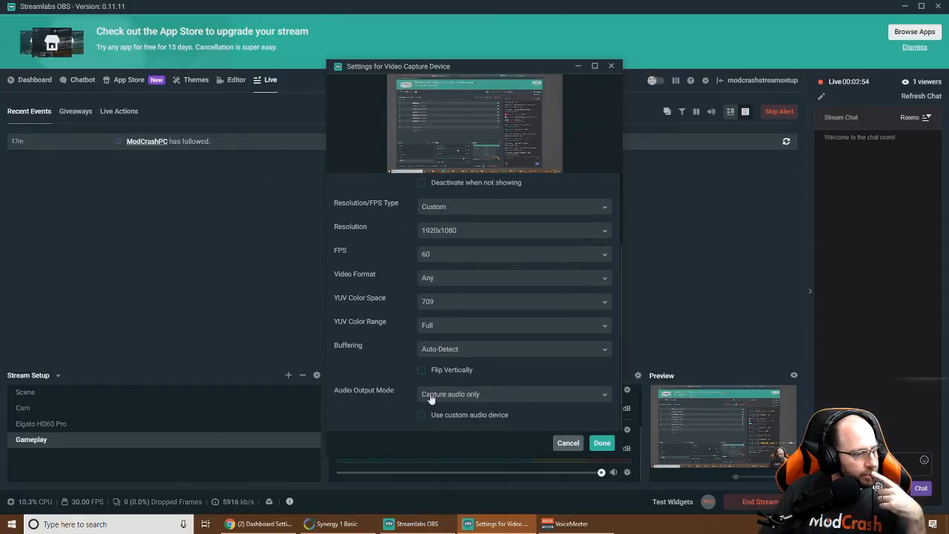
{"action": "left_click", "coordinate": [431, 398]}
{"action": "left_click", "coordinate": [402, 384]}
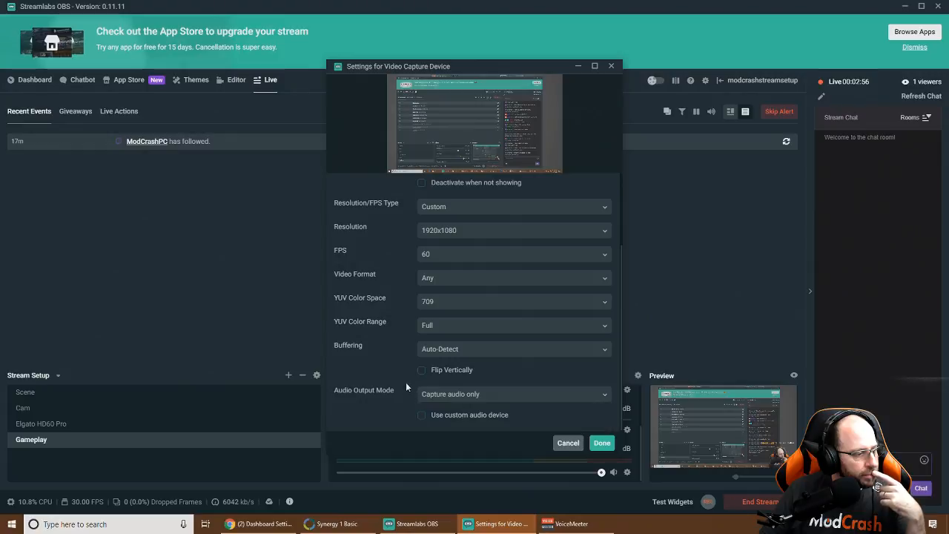
{"action": "left_click", "coordinate": [600, 443]}
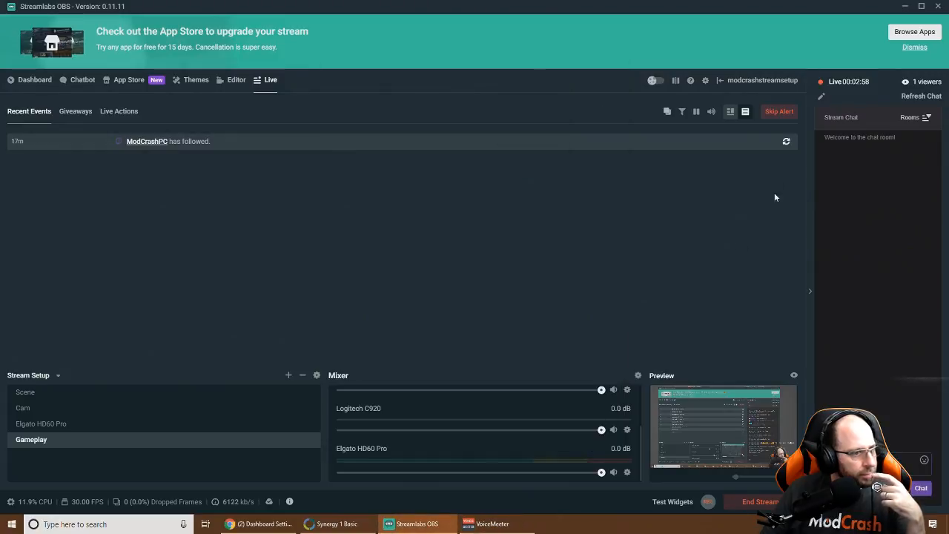
{"action": "left_click", "coordinate": [705, 81]}
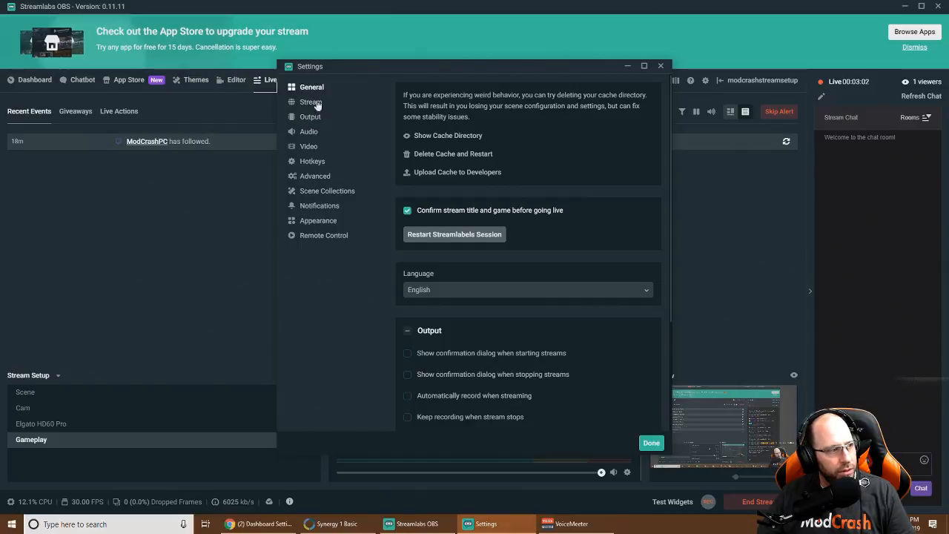
Under Audio, choose Default for Desktop Audio Device 1 and Device 2, then click Done
{"action": "left_click", "coordinate": [307, 133]}
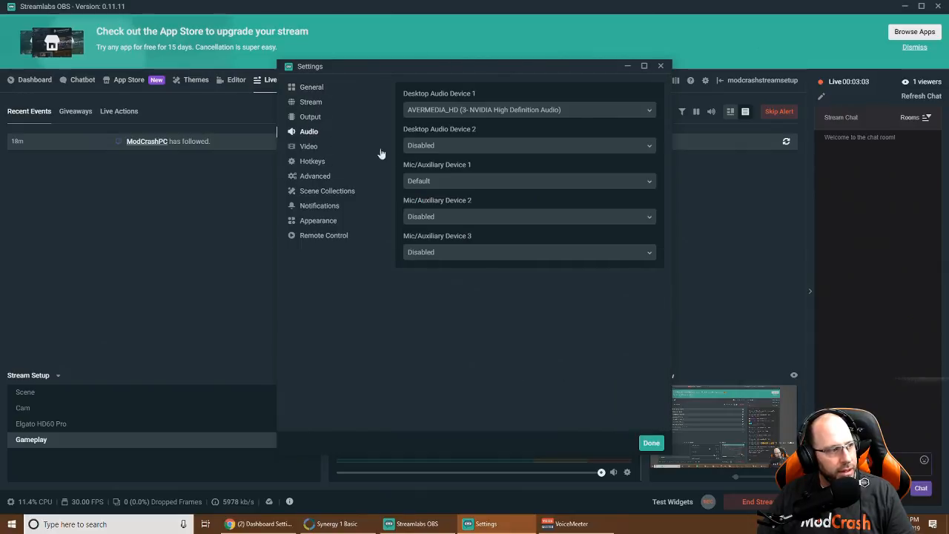
{"action": "left_click", "coordinate": [469, 111]}
{"action": "left_click", "coordinate": [418, 142]}
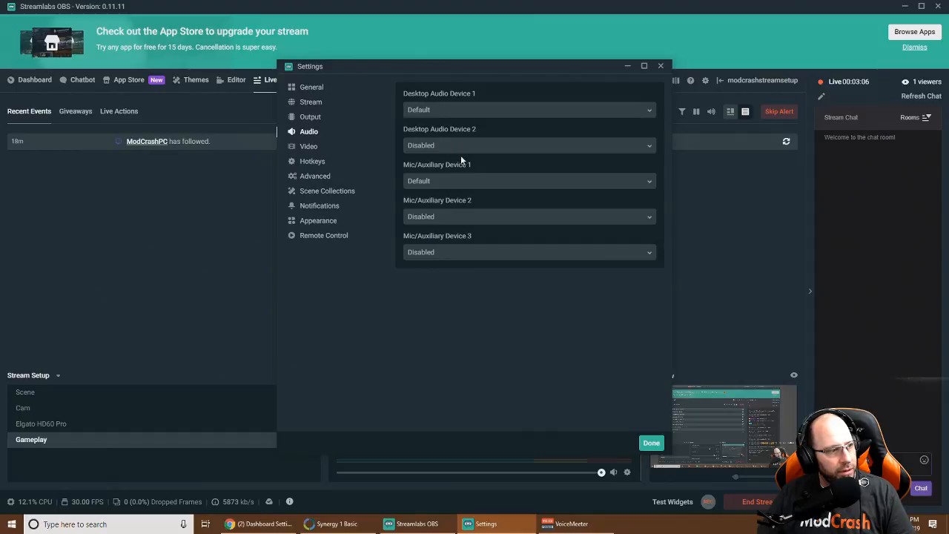
{"action": "left_click_drag", "start_coordinate": [453, 70], "coordinate": [371, 39]}
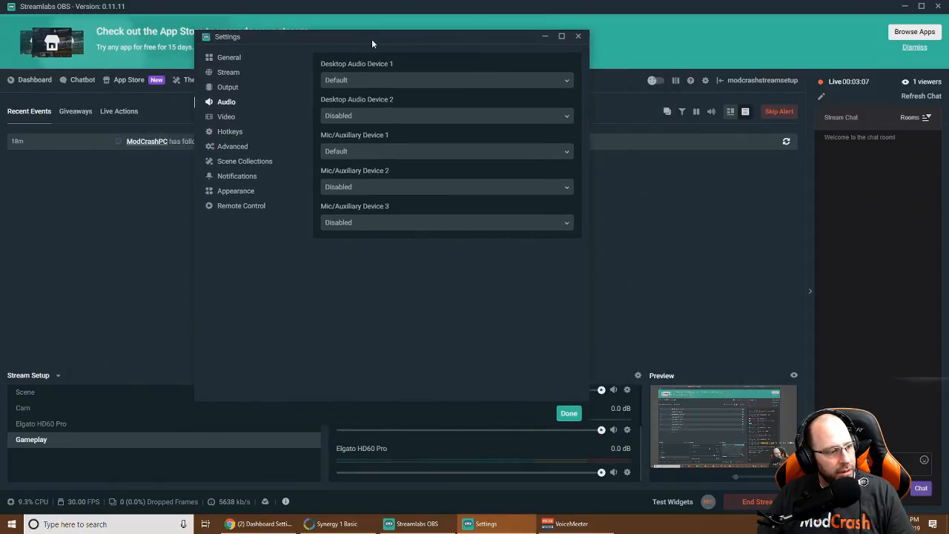
{"action": "left_click", "coordinate": [369, 117]}
{"action": "left_click", "coordinate": [344, 148]}
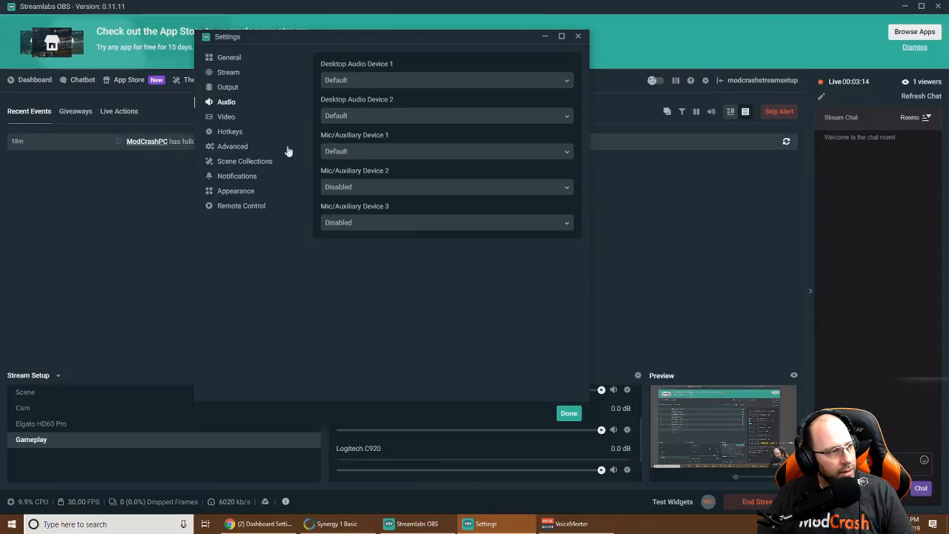
{"action": "scroll", "coordinate": [472, 443], "scroll_direction": "down", "scroll_amount": 3}
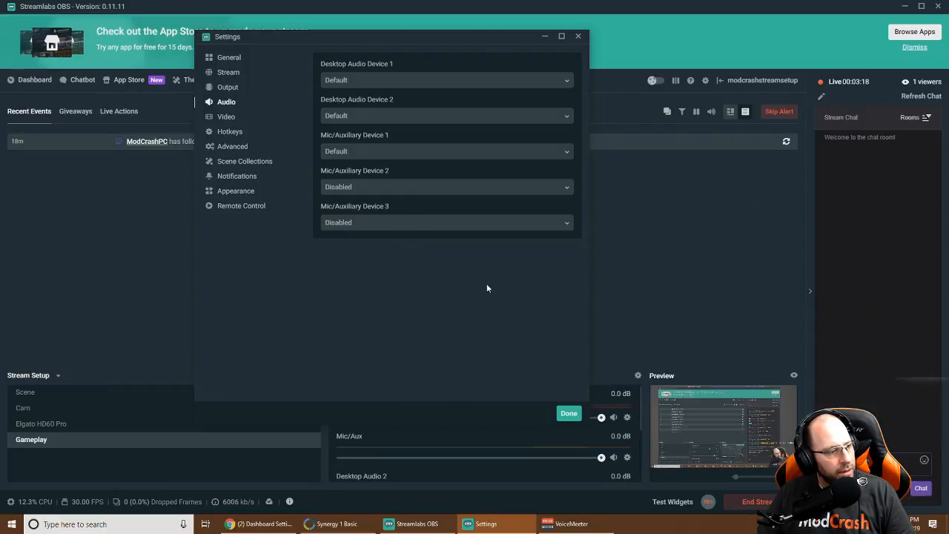
{"action": "left_click", "coordinate": [568, 414]}
{"action": "scroll", "coordinate": [561, 442], "scroll_direction": "down", "scroll_amount": 3}
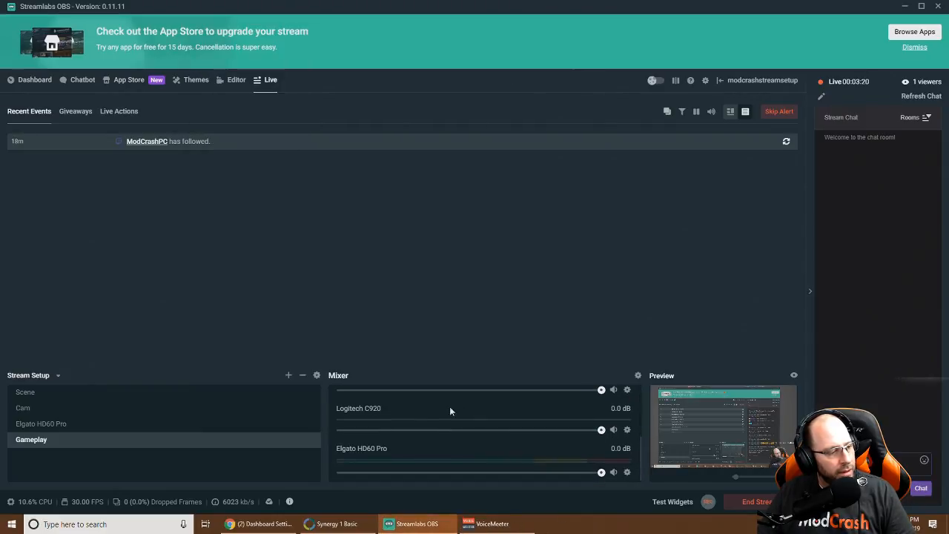
{"action": "mouse_move", "coordinate": [600, 472]}
{"action": "left_mouse_down"}
{"action": "mouse_move", "coordinate": [471, 479]}
{"action": "mouse_move", "coordinate": [603, 479]}
{"action": "left_mouse_up"}
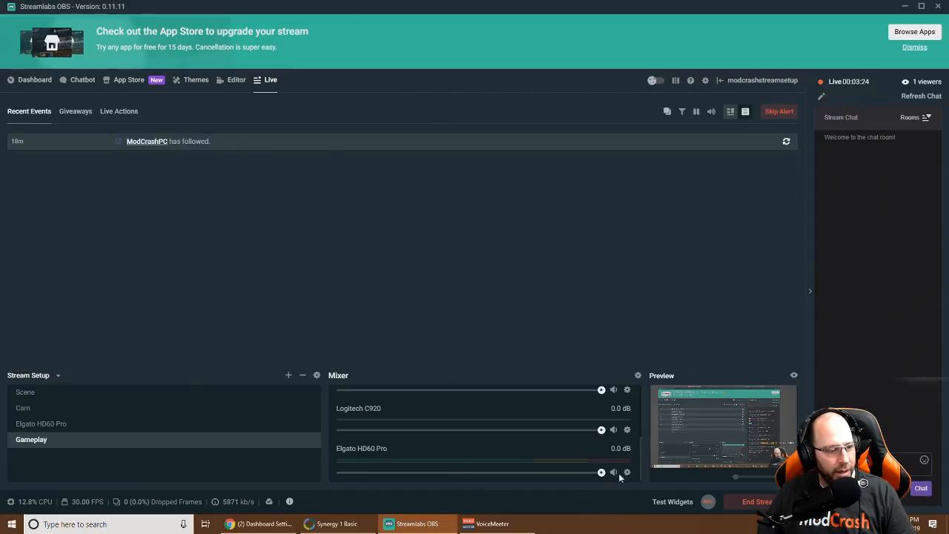
{"action": "left_click", "coordinate": [626, 472]}
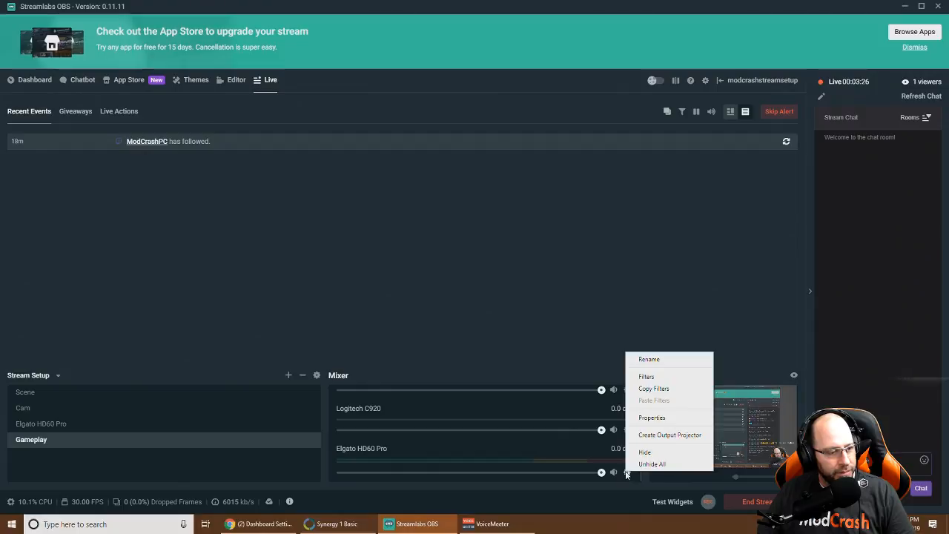
{"action": "left_click", "coordinate": [461, 459]}
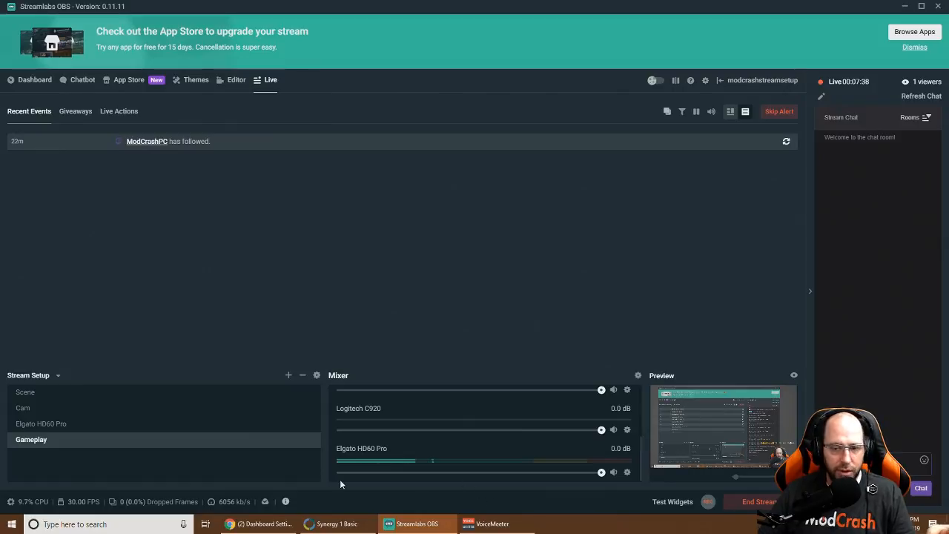
{"action": "left_click", "coordinate": [730, 501]}
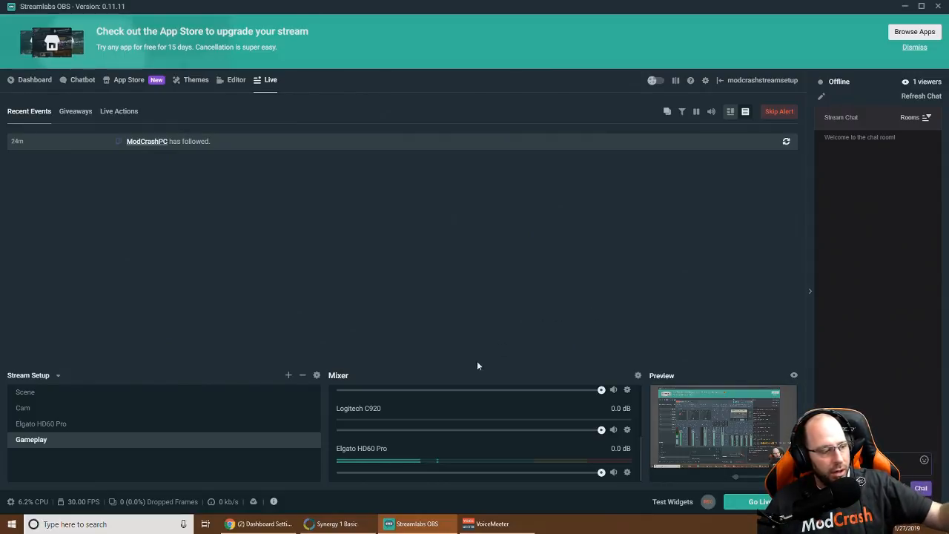
{"action": "mouse_move", "coordinate": [278, 524]}
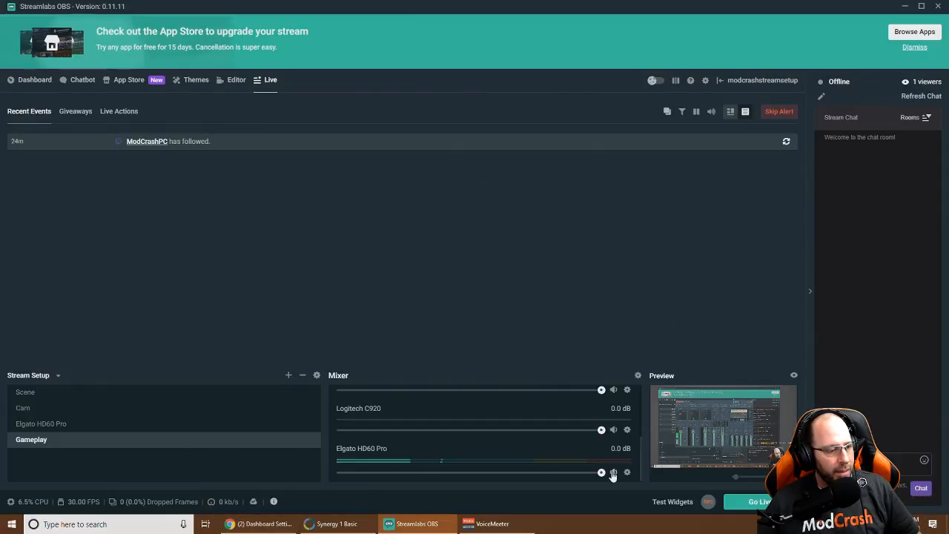
{"action": "scroll", "coordinate": [474, 443], "scroll_direction": "up", "scroll_amount": 3}
{"action": "scroll", "coordinate": [440, 446], "scroll_direction": "down", "scroll_amount": 3}
{"action": "scroll", "coordinate": [439, 446], "scroll_direction": "up", "scroll_amount": 3}
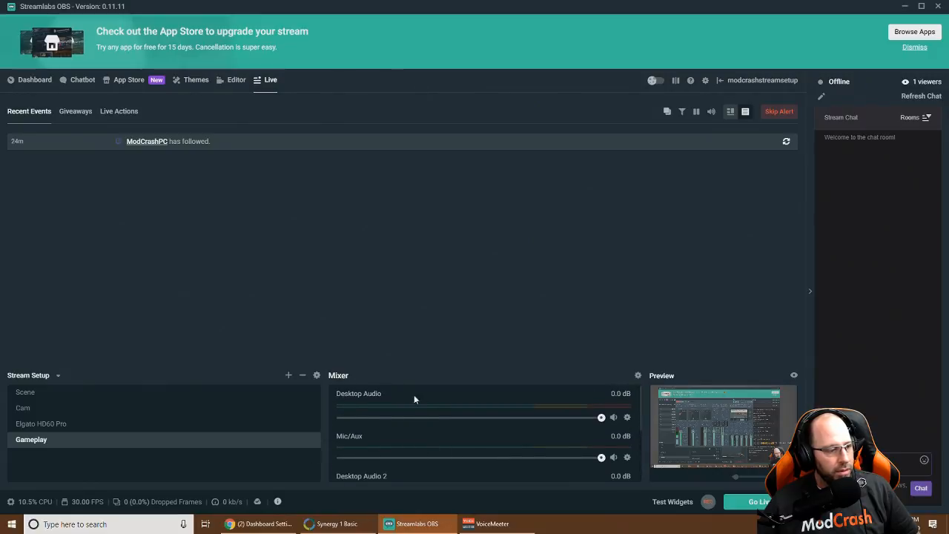
Load YouTube in Chrome, play the Tooltime - Old School Florida Breaks Vol 1 video, and minimise Chrome
{"action": "left_click", "coordinate": [267, 524]}
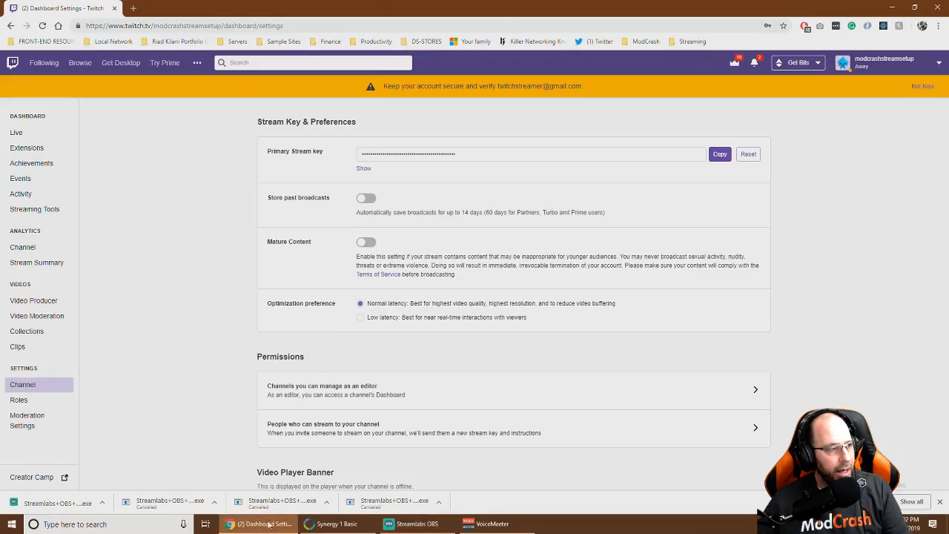
{"action": "left_click", "coordinate": [277, 24]}
{"action": "type", "text": "youtube.com"}
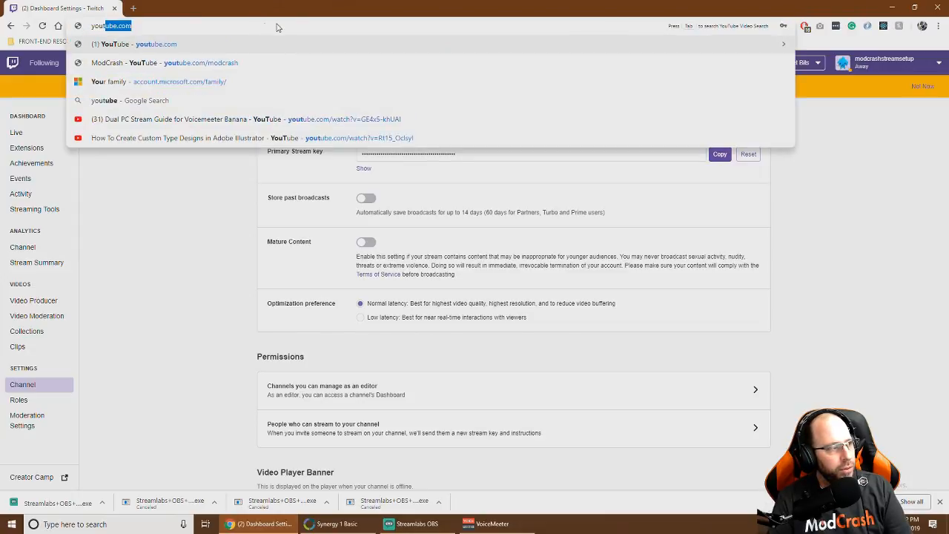
{"action": "key", "text": "Return"}
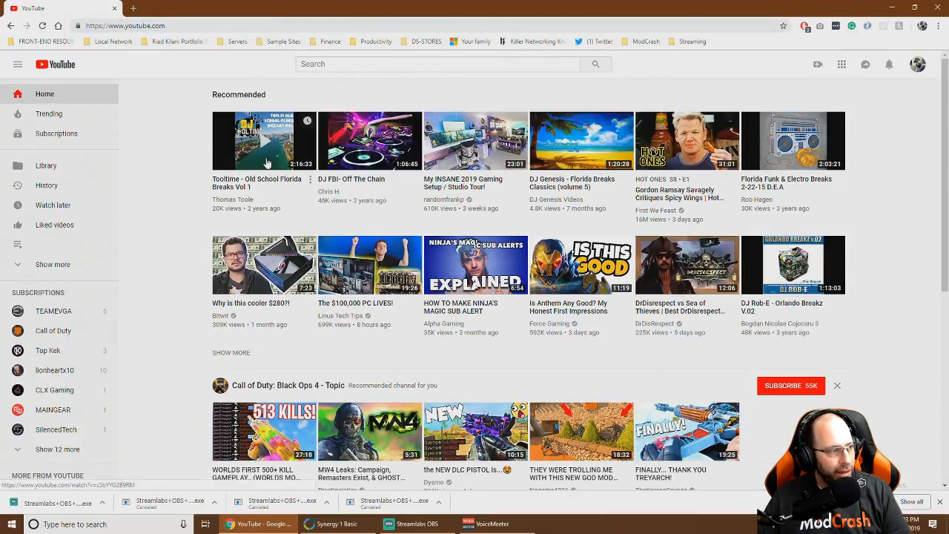
{"action": "left_click", "coordinate": [285, 155]}
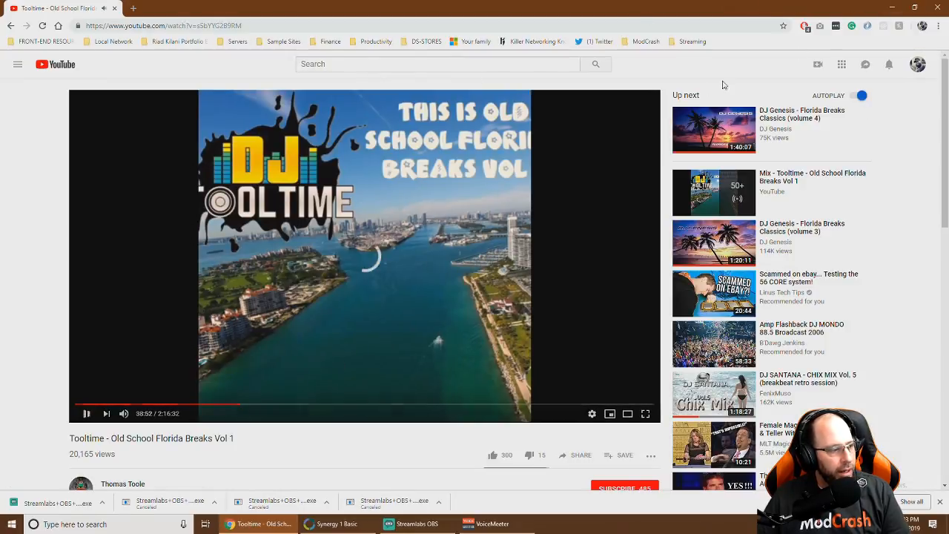
{"action": "left_click", "coordinate": [893, 7]}
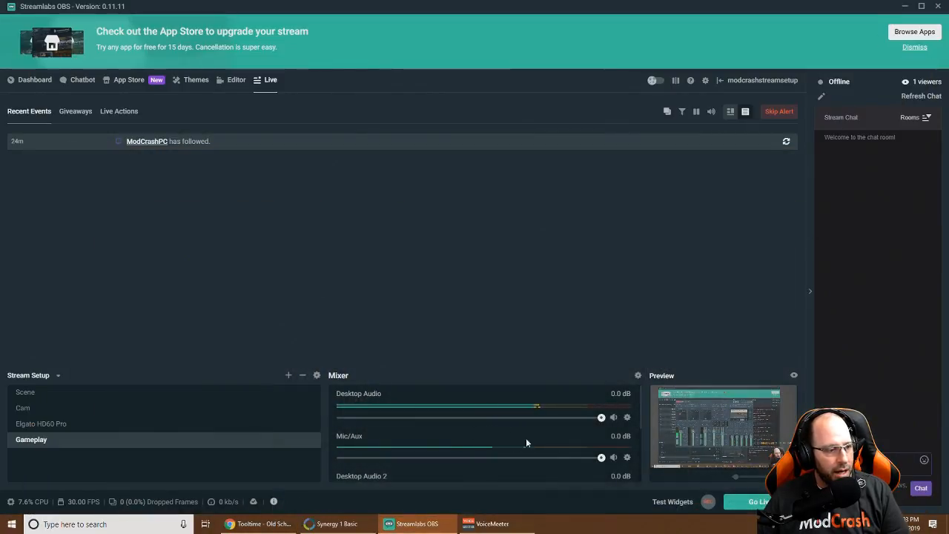
Mute Mic/Aux and close the Chrome window playing the YouTube mix
{"action": "left_click", "coordinate": [613, 457]}
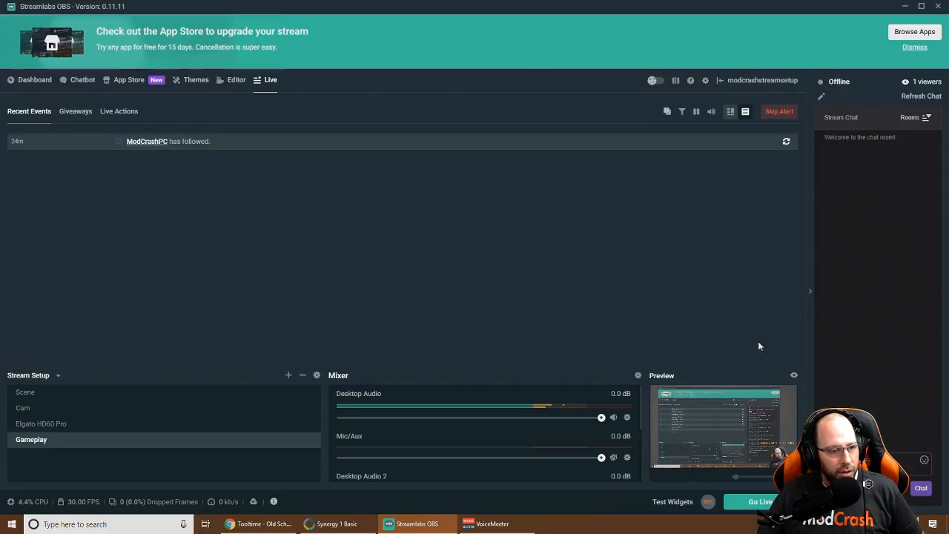
{"action": "right_click", "coordinate": [271, 524]}
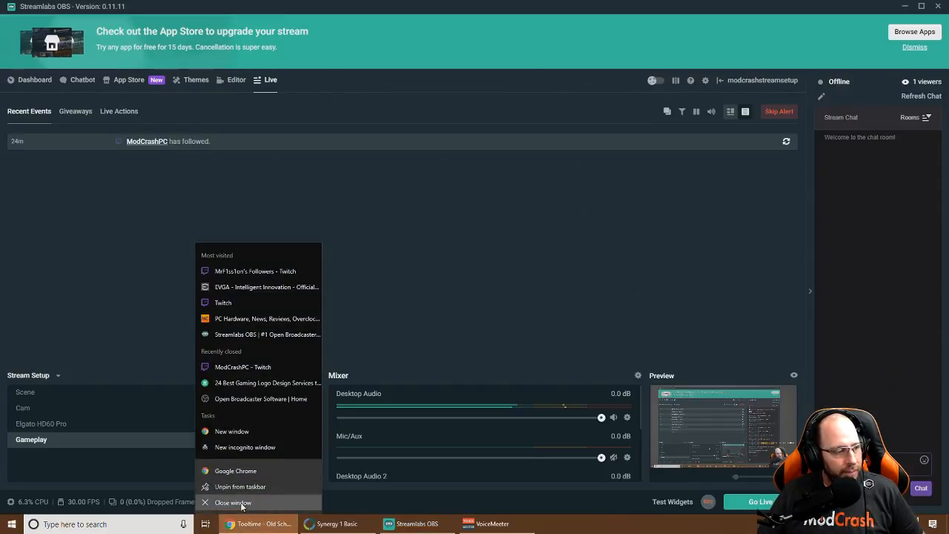
{"action": "left_click", "coordinate": [248, 504]}
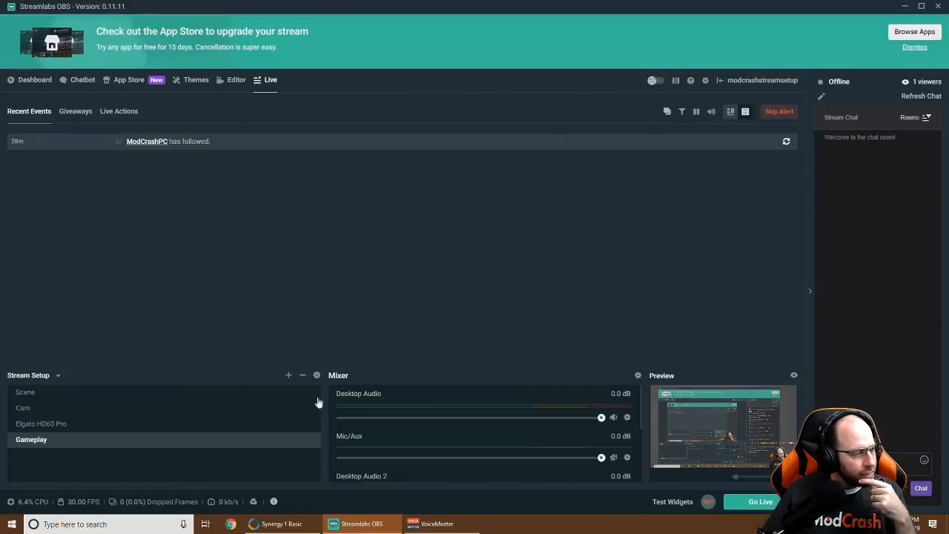
Create a scene named 'Monitor Capture' and switch to the Editor view
{"action": "left_click", "coordinate": [25, 395]}
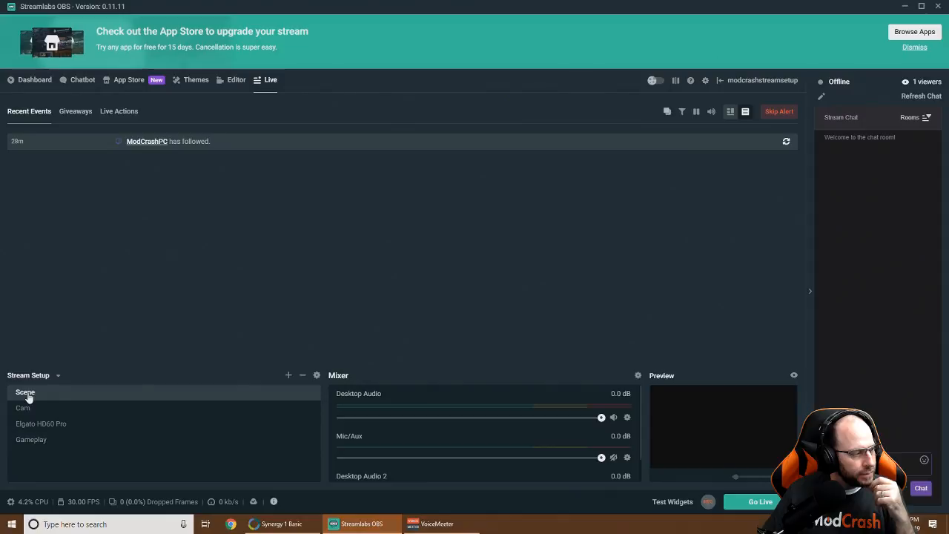
{"action": "left_click", "coordinate": [289, 377]}
{"action": "left_click_drag", "start_coordinate": [423, 236], "coordinate": [323, 241]}
{"action": "type", "text": "Mo"}
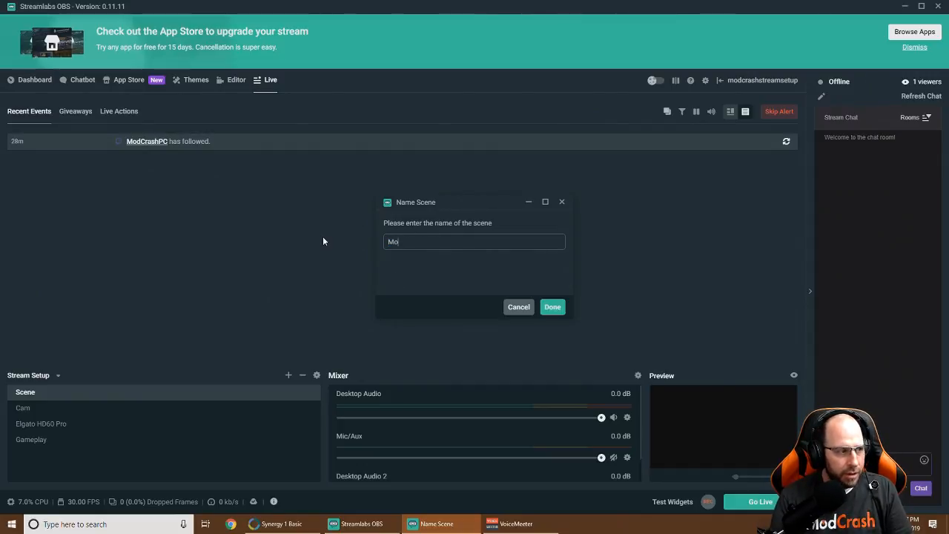
{"action": "type", "text": "nito"}
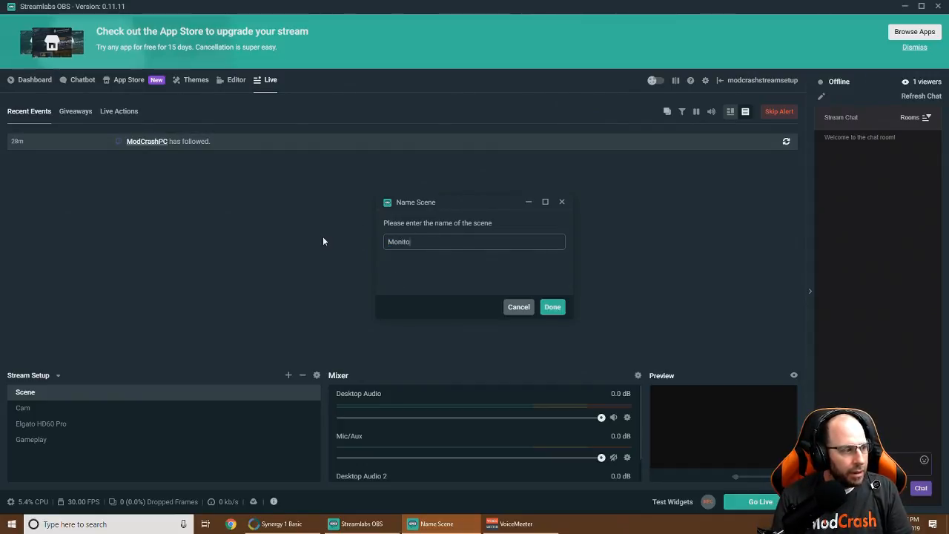
{"action": "type", "text": "r Capture"}
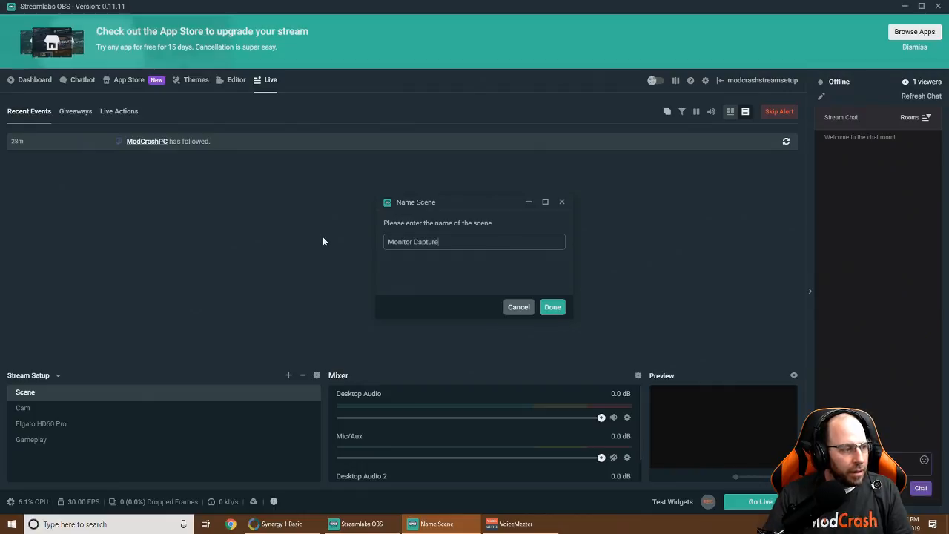
{"action": "left_click", "coordinate": [552, 304]}
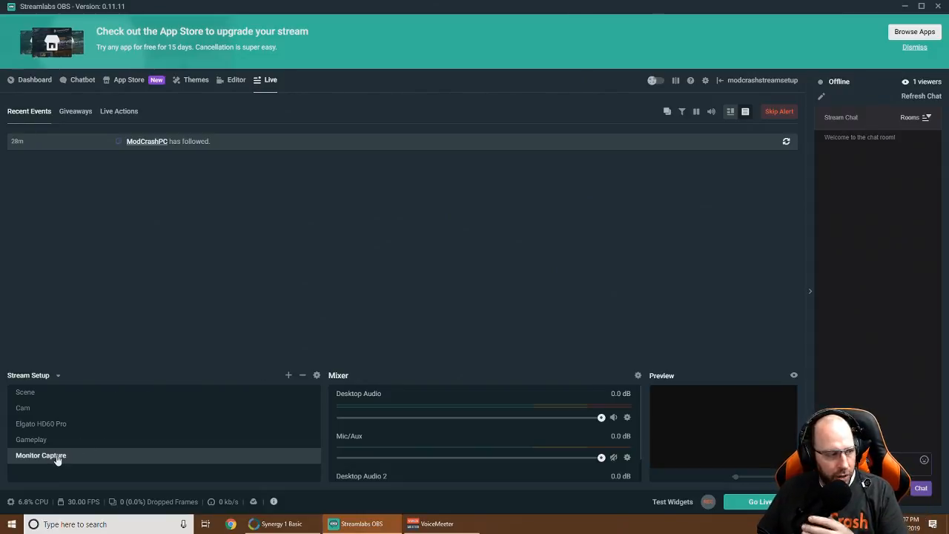
{"action": "left_click", "coordinate": [234, 79]}
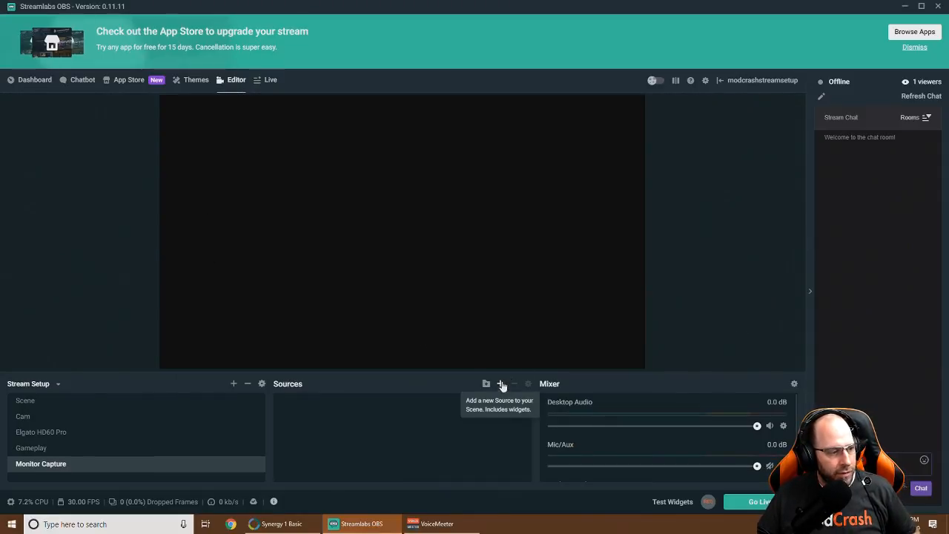
Add a Display Capture source and enter 'Monitor1' as its name
{"action": "left_click", "coordinate": [501, 384]}
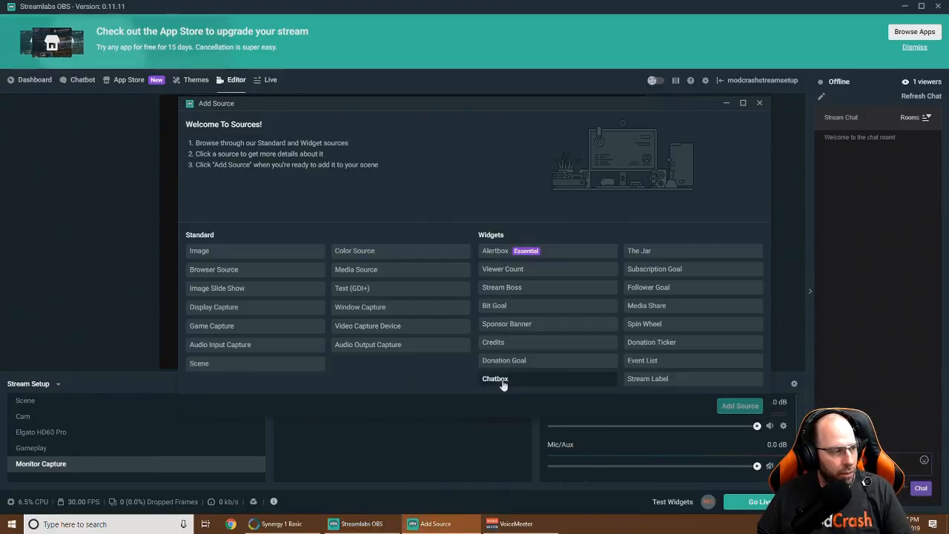
{"action": "left_click", "coordinate": [219, 314]}
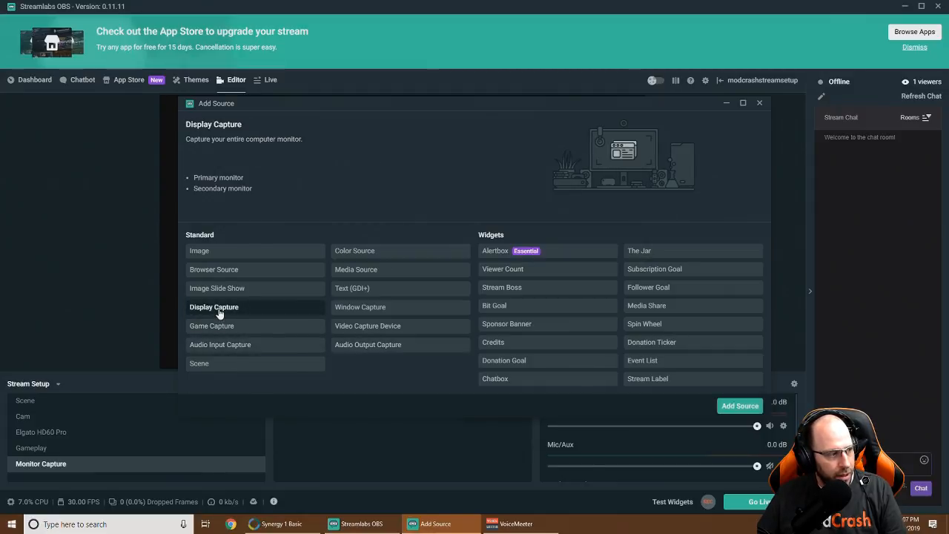
{"action": "left_click", "coordinate": [725, 408]}
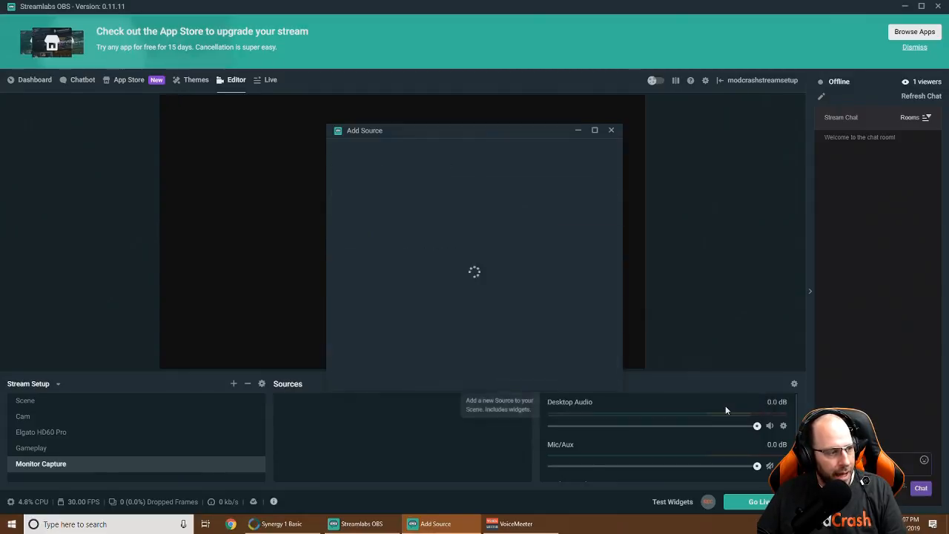
{"action": "left_click_drag", "start_coordinate": [399, 192], "coordinate": [252, 196]}
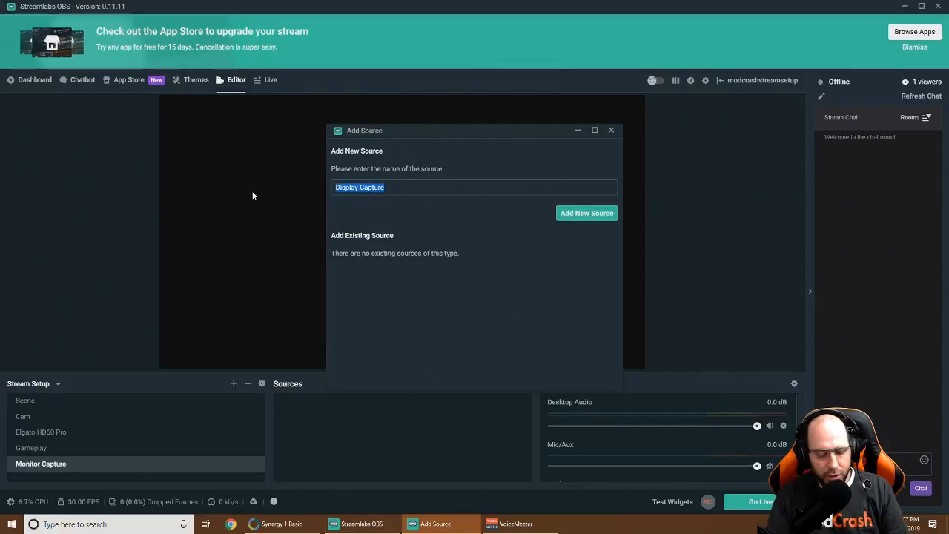
{"action": "type", "text": "Montir"}
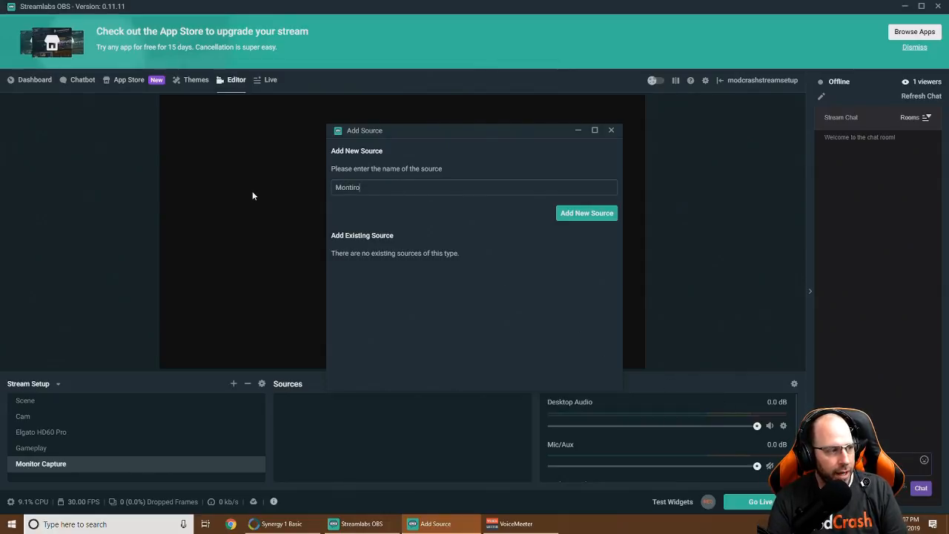
{"action": "key", "text": "BackSpace"}
{"action": "key", "text": "BackSpace"}
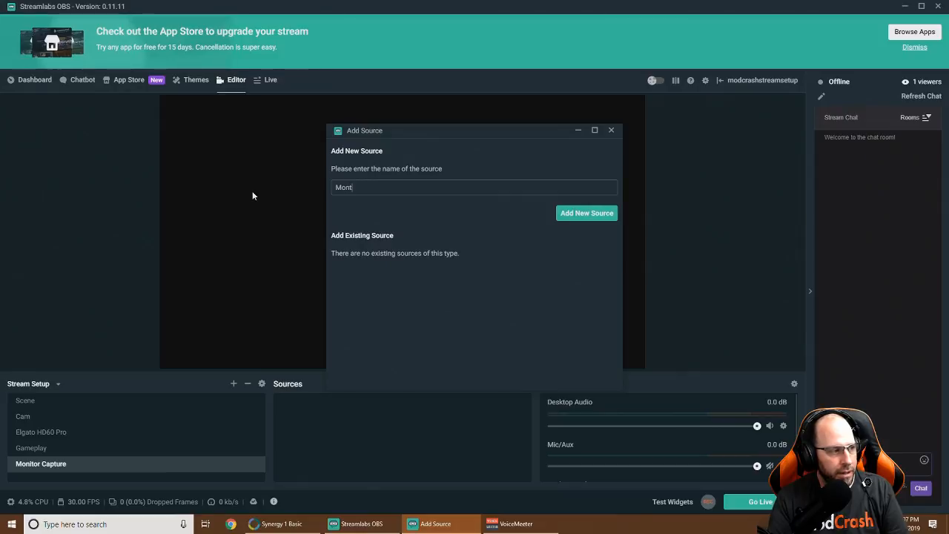
{"action": "key", "text": "BackSpace"}
{"action": "type", "text": "it"}
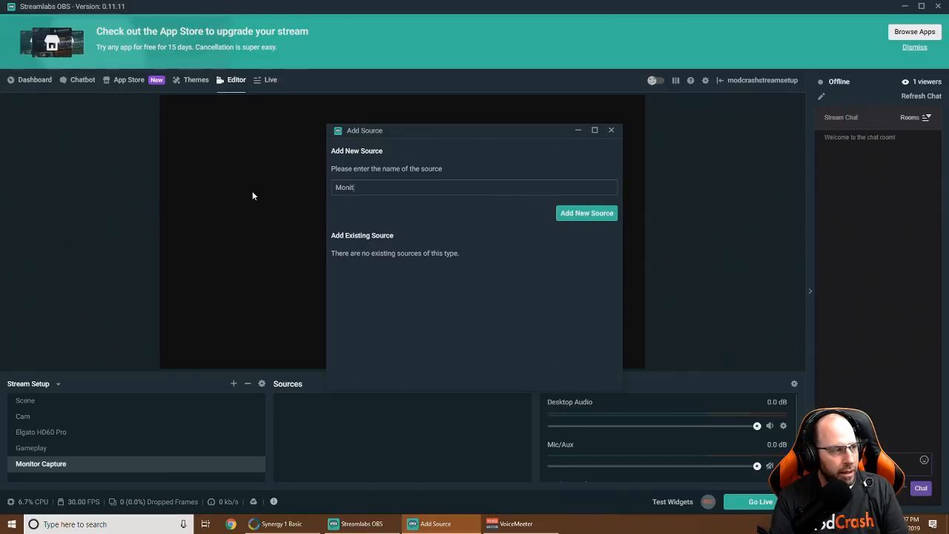
{"action": "type", "text": "or1"}
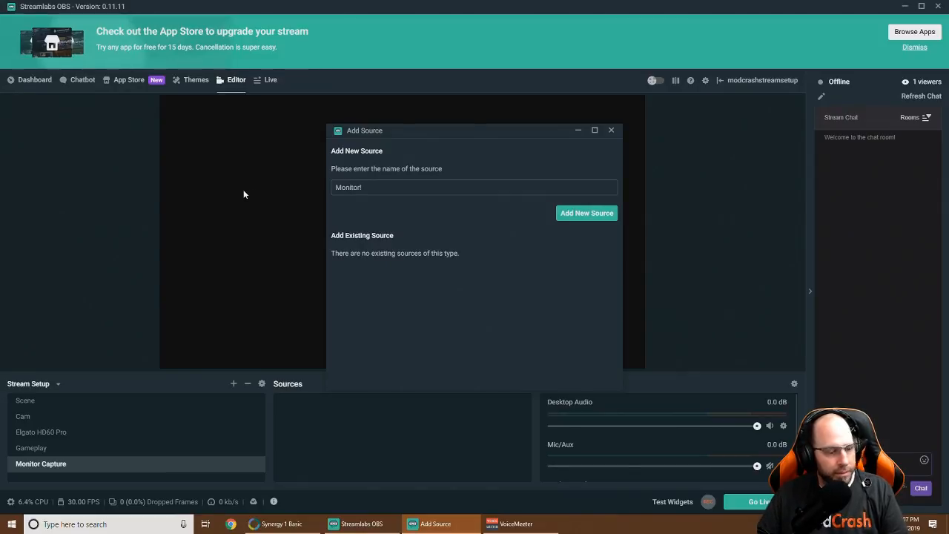
Create the Monitor1 Display Capture source capturing Display 0
{"action": "left_click", "coordinate": [582, 215]}
{"action": "left_click_drag", "start_coordinate": [493, 64], "coordinate": [704, 111]}
{"action": "left_click", "coordinate": [722, 236]}
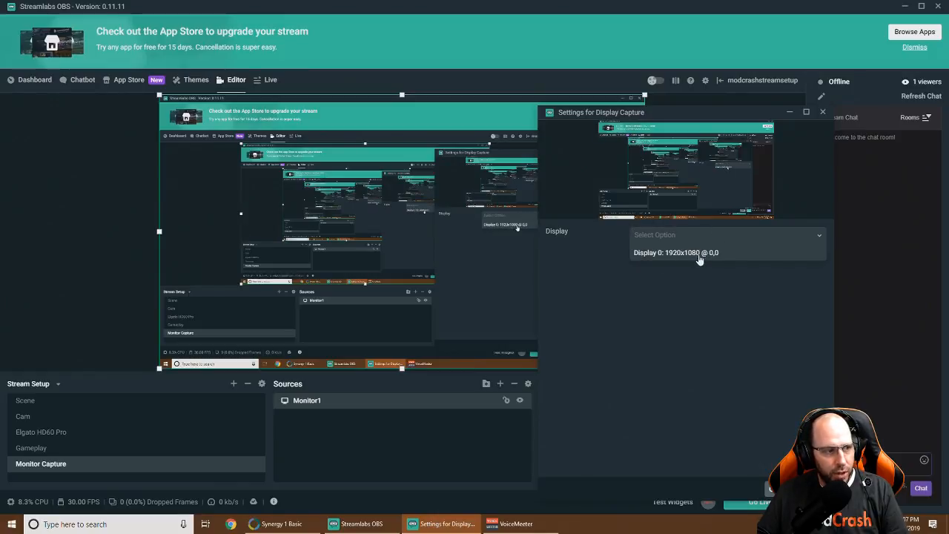
{"action": "left_click_drag", "start_coordinate": [723, 113], "coordinate": [560, 95]}
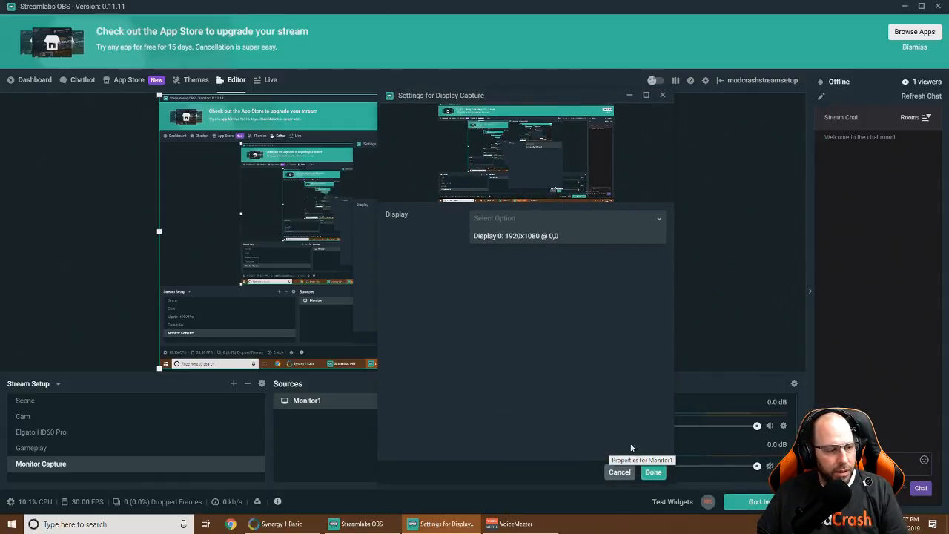
{"action": "left_click", "coordinate": [652, 471]}
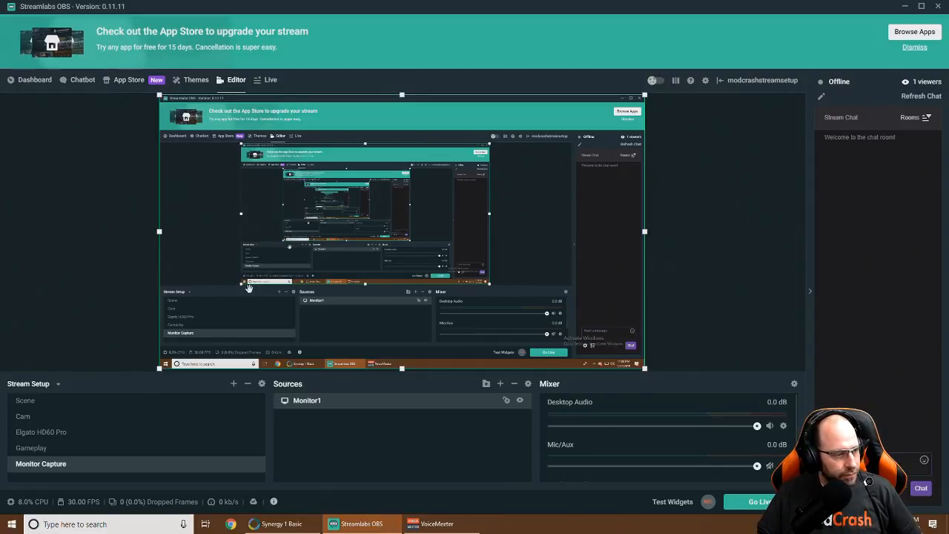
Launch Xbox from the Start menu, dismiss the XBOX LIVE panel, and move its window left
{"action": "left_click", "coordinate": [12, 523]}
{"action": "scroll", "coordinate": [86, 327], "scroll_direction": "down", "scroll_amount": 5}
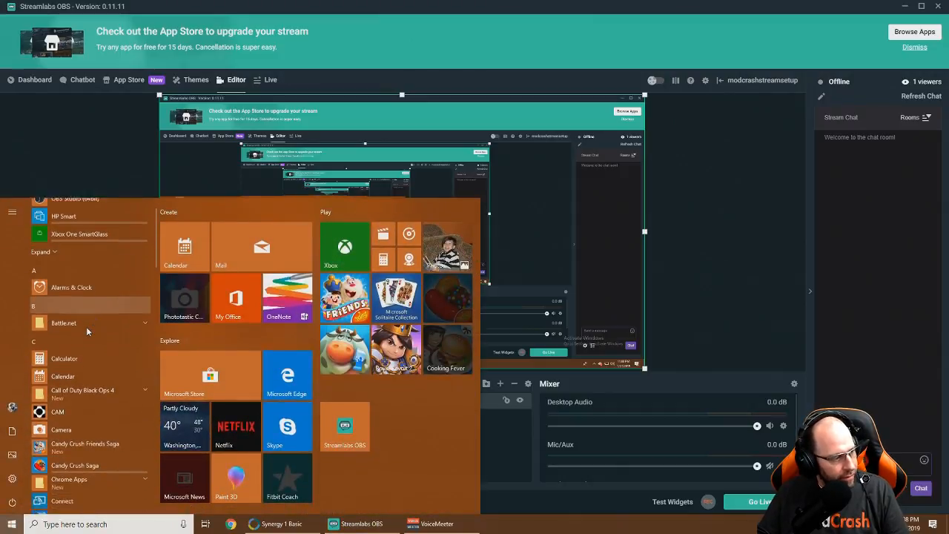
{"action": "scroll", "coordinate": [86, 342], "scroll_direction": "down", "scroll_amount": 8}
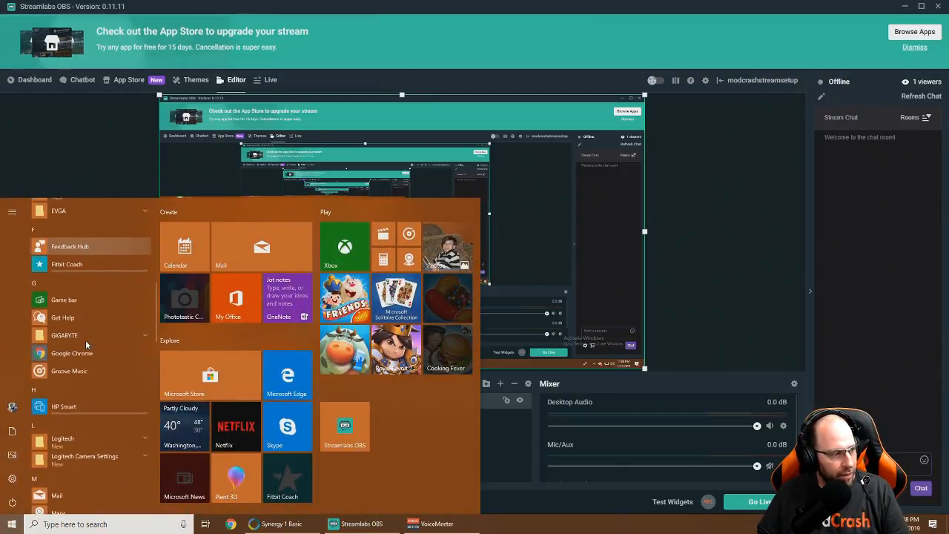
{"action": "scroll", "coordinate": [86, 340], "scroll_direction": "down", "scroll_amount": 5}
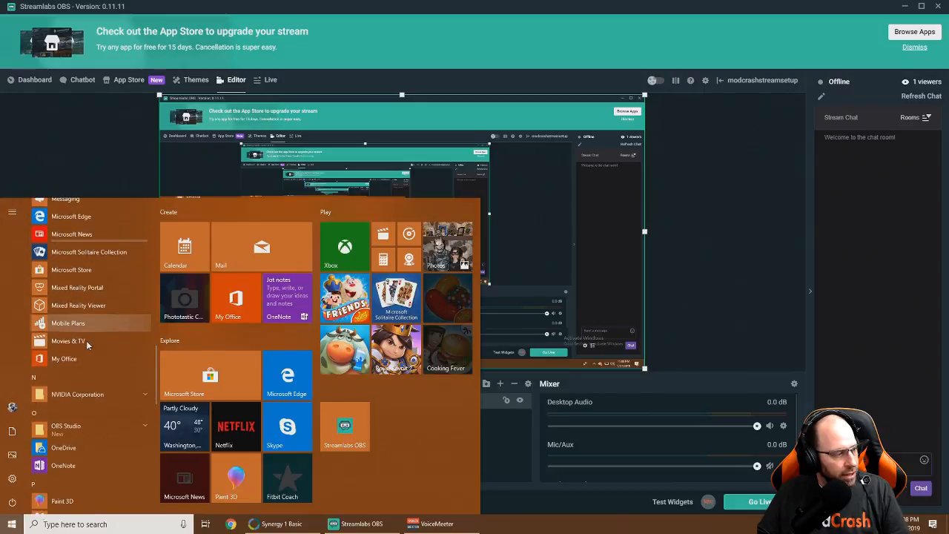
{"action": "scroll", "coordinate": [86, 341], "scroll_direction": "down", "scroll_amount": 5}
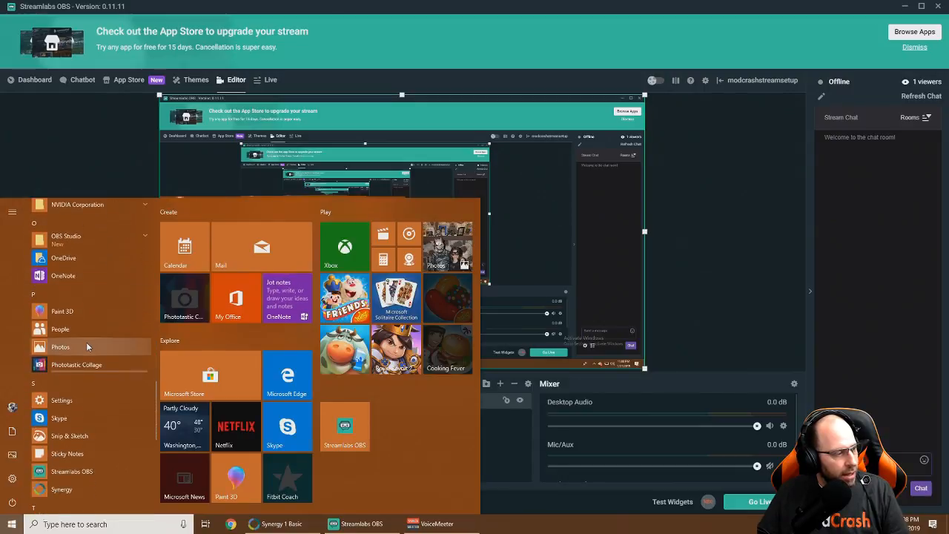
{"action": "scroll", "coordinate": [86, 343], "scroll_direction": "down", "scroll_amount": 4}
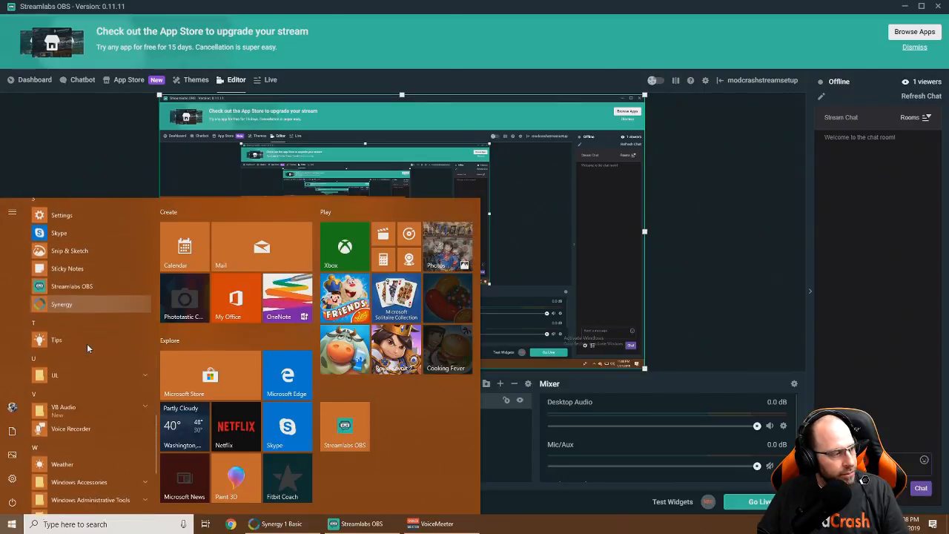
{"action": "scroll", "coordinate": [87, 343], "scroll_direction": "down", "scroll_amount": 2}
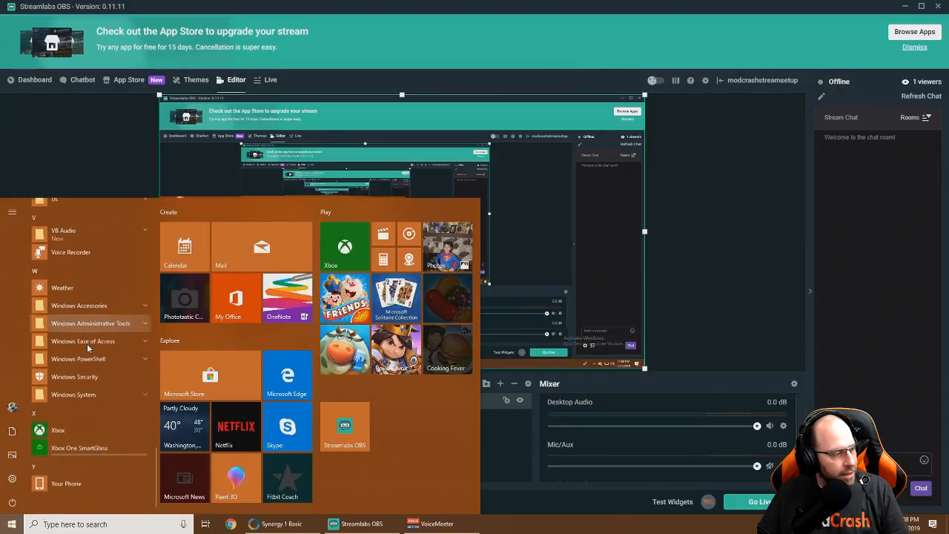
{"action": "left_click", "coordinate": [61, 426]}
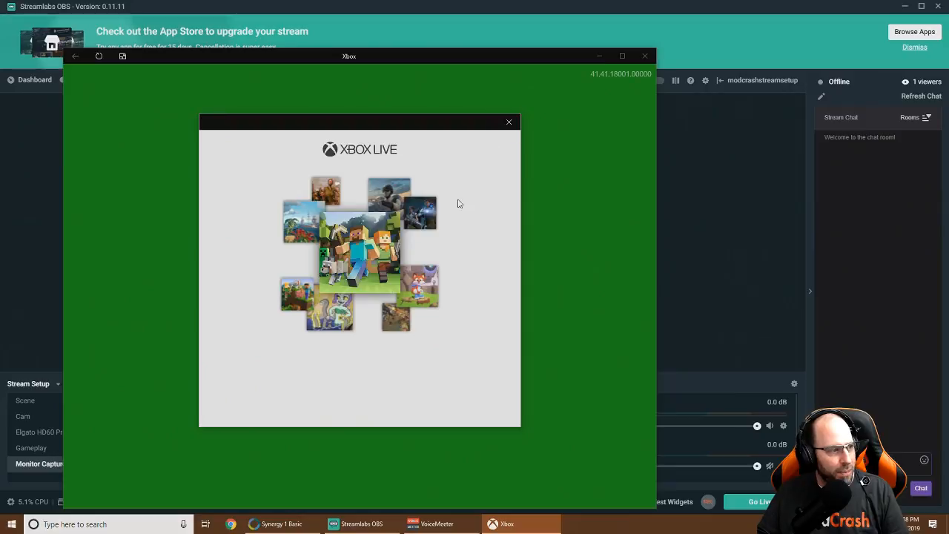
{"action": "left_click", "coordinate": [510, 123]}
{"action": "left_click_drag", "start_coordinate": [593, 62], "coordinate": [484, 60]}
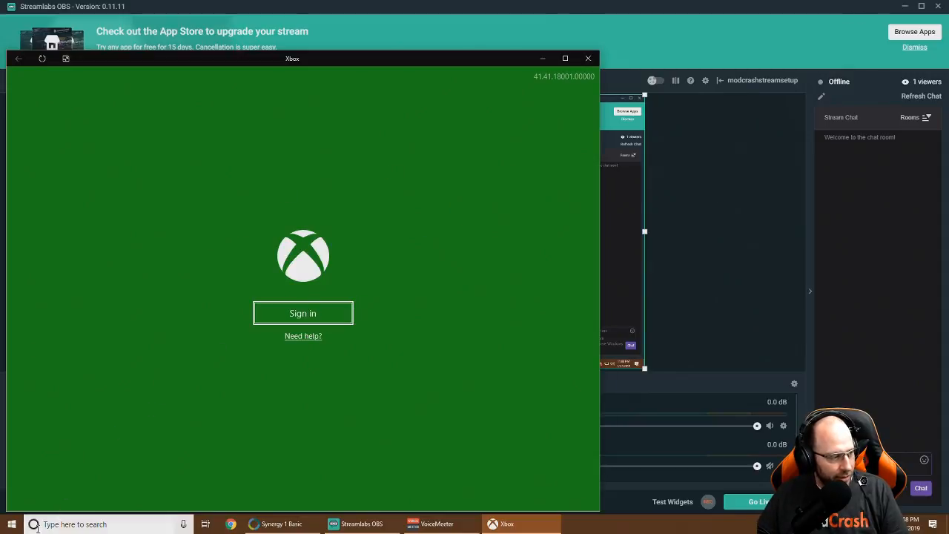
Launch EVGA Flow Control from the EVGA group in the Start menu
{"action": "left_click", "coordinate": [11, 524]}
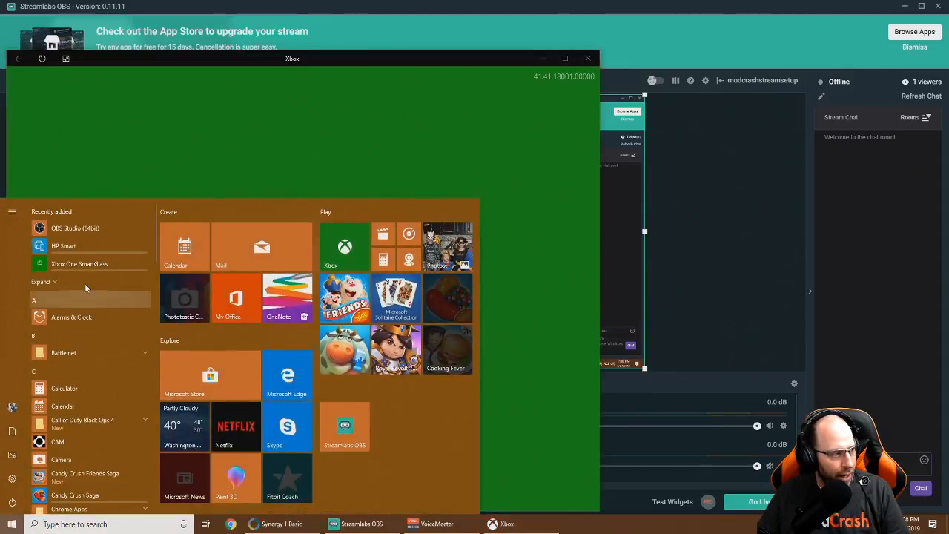
{"action": "scroll", "coordinate": [85, 281], "scroll_direction": "down", "scroll_amount": 5}
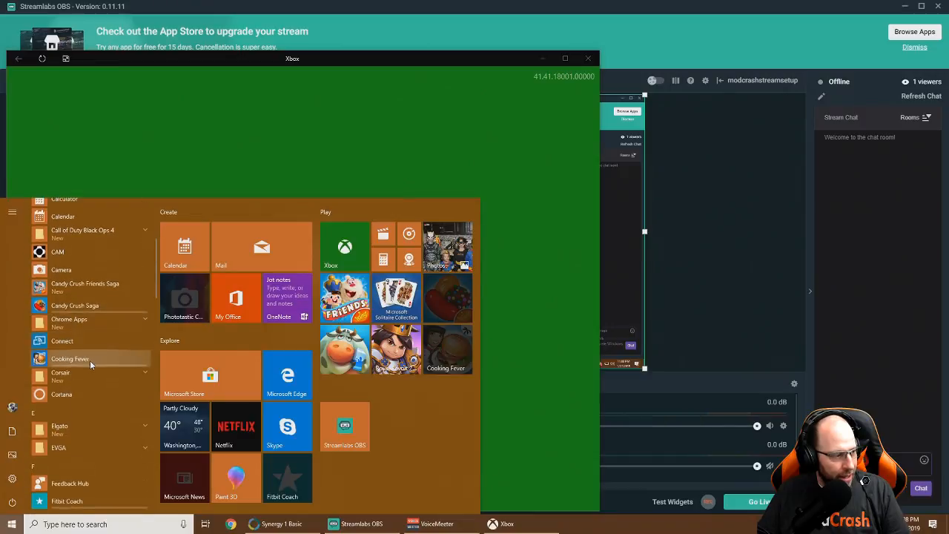
{"action": "scroll", "coordinate": [89, 359], "scroll_direction": "down", "scroll_amount": 1}
{"action": "left_click", "coordinate": [86, 399]}
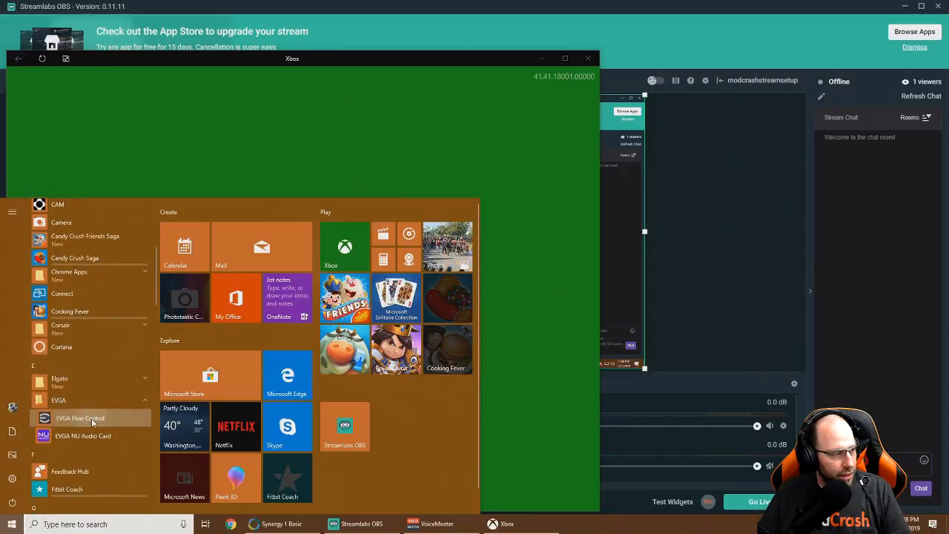
{"action": "left_click", "coordinate": [91, 418]}
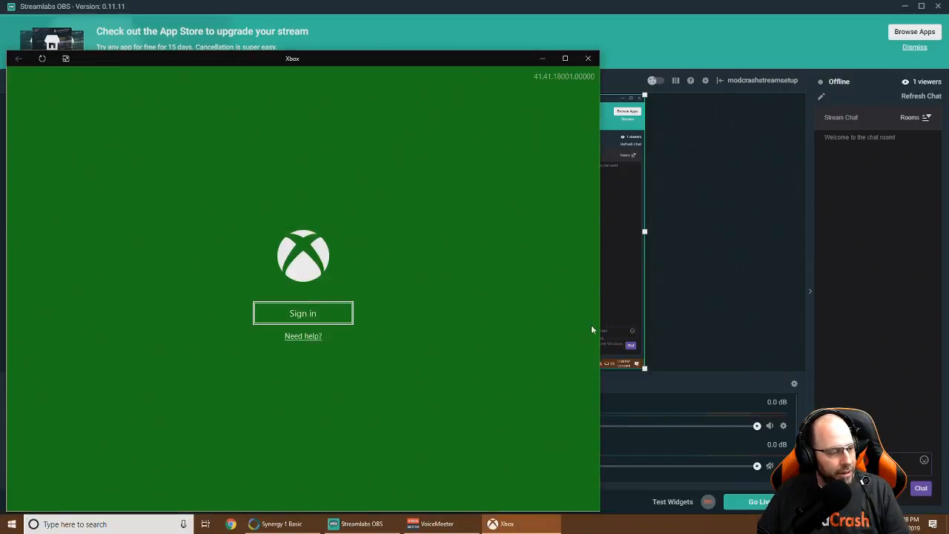
{"action": "left_click", "coordinate": [852, 523]}
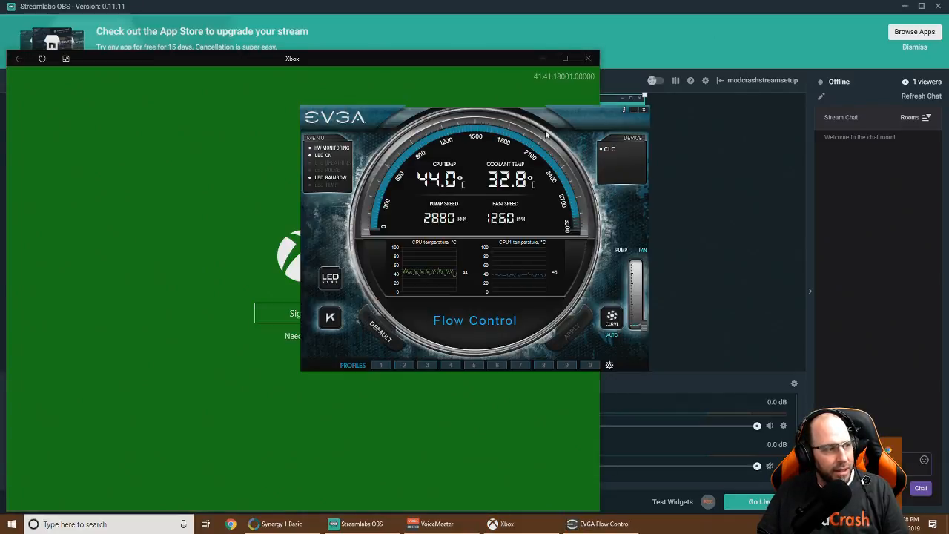
{"action": "left_click_drag", "start_coordinate": [590, 111], "coordinate": [895, 60]}
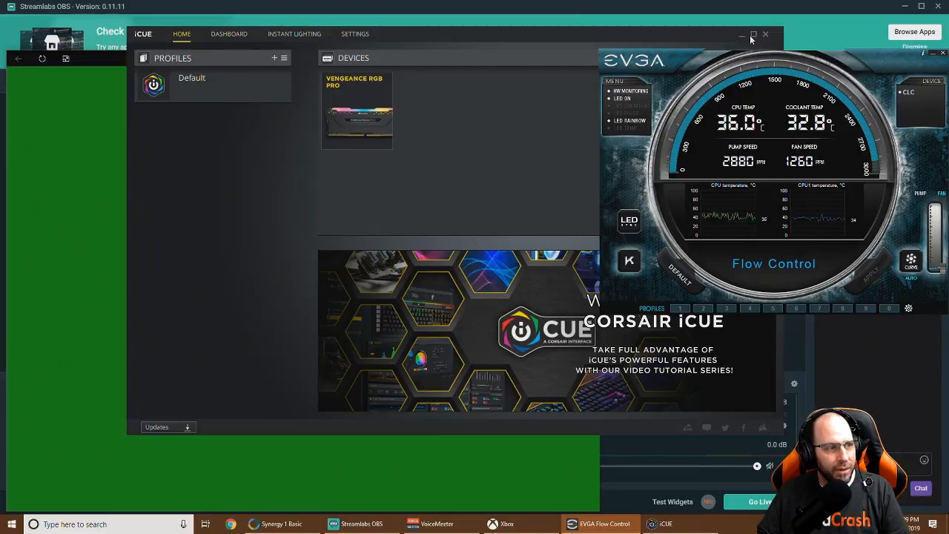
{"action": "left_click", "coordinate": [943, 55]}
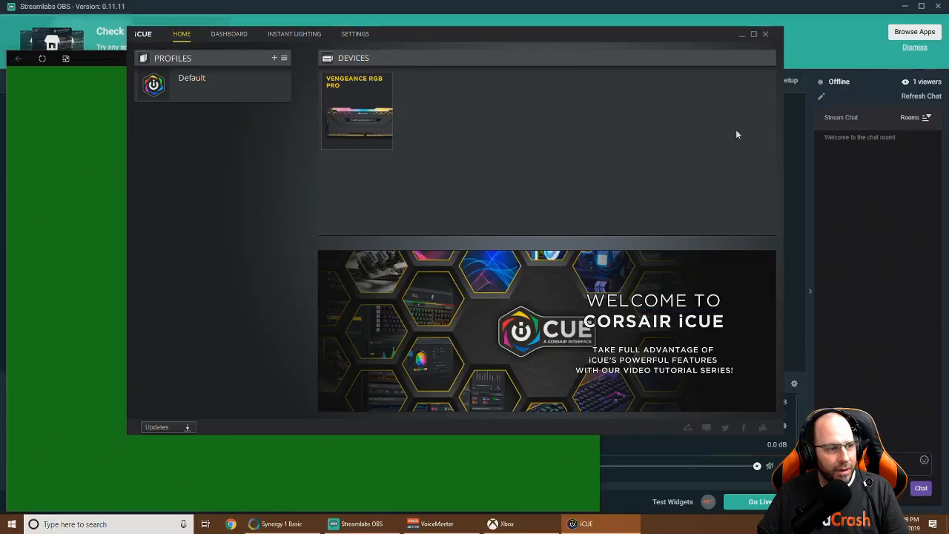
{"action": "left_click", "coordinate": [766, 35]}
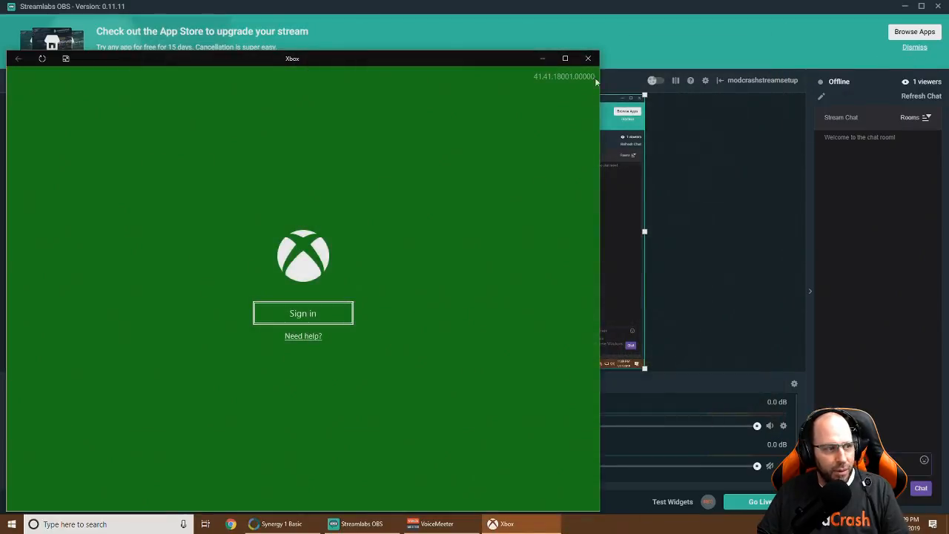
Close the Xbox window and make Gameplay the active scene in Stream Setup
{"action": "left_click", "coordinate": [587, 57]}
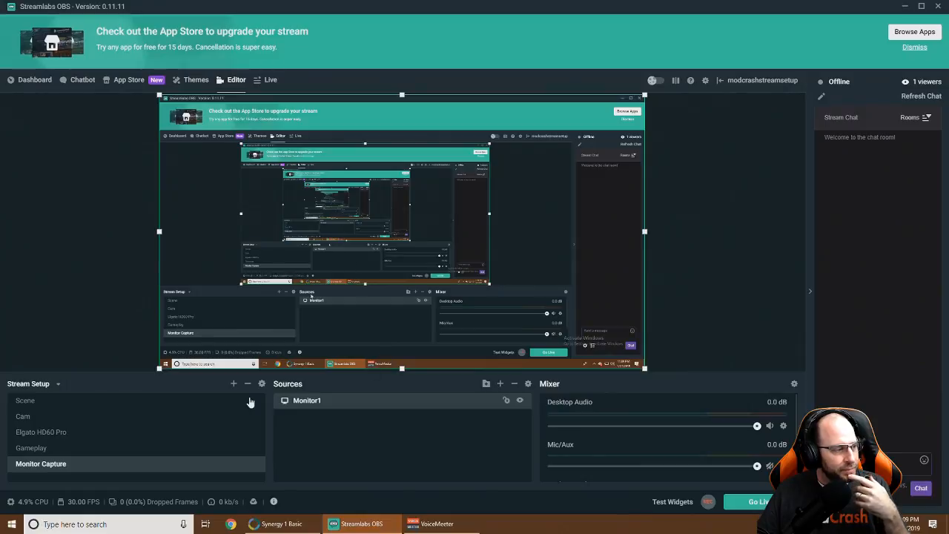
{"action": "left_click", "coordinate": [31, 447]}
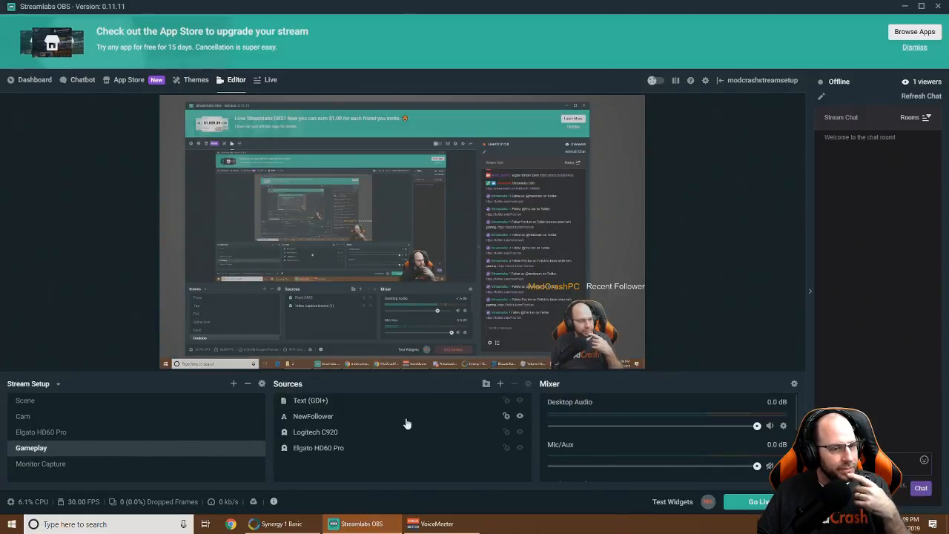
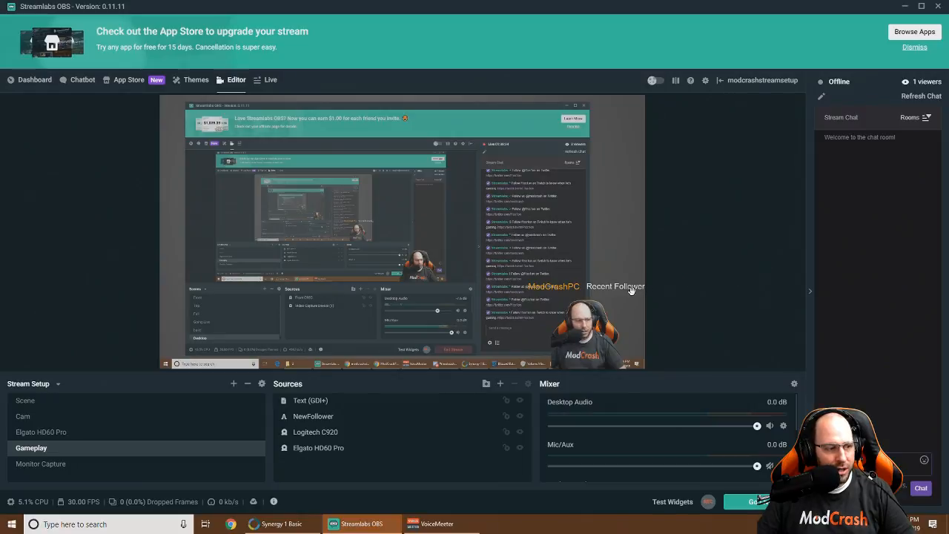
Add a Color Correction filter to the Elgato HD60 Pro capture source
{"action": "left_click", "coordinate": [330, 452]}
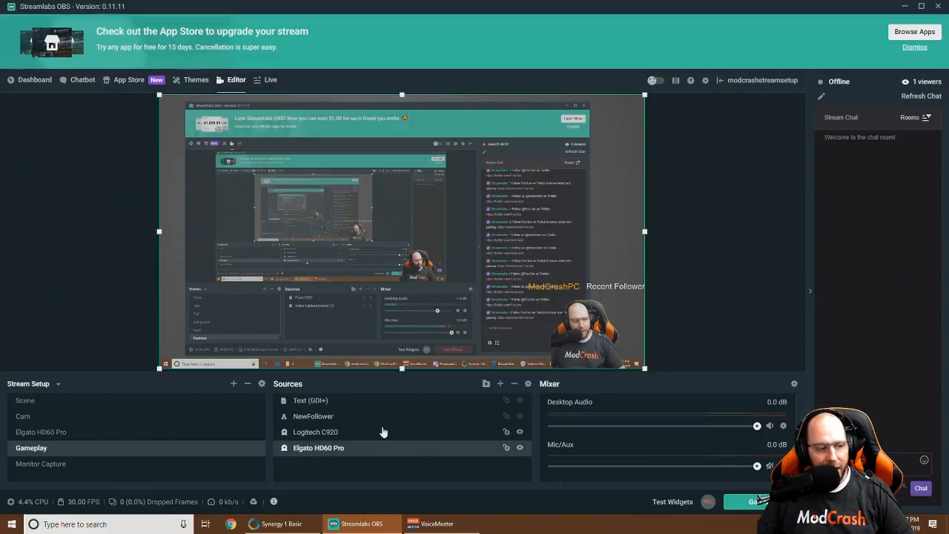
{"action": "left_click", "coordinate": [501, 383]}
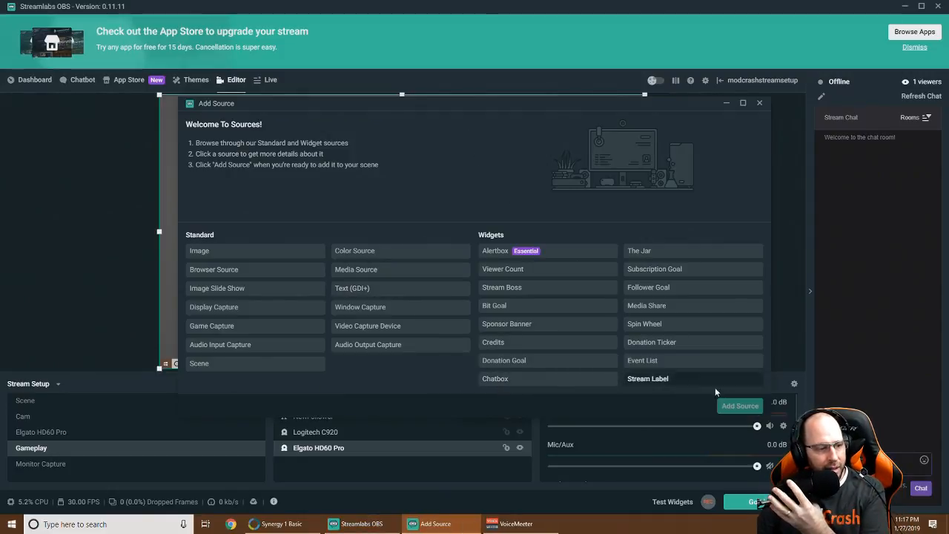
{"action": "left_click", "coordinate": [759, 103]}
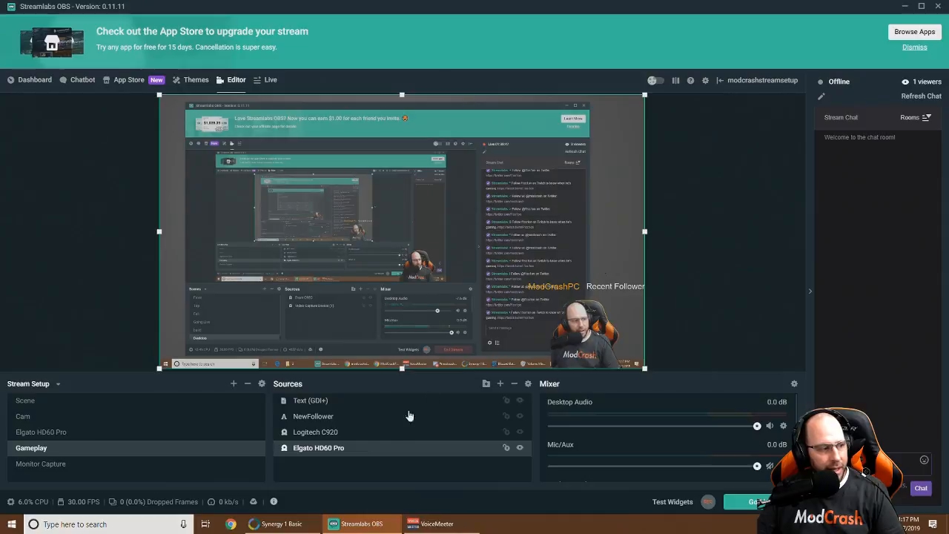
{"action": "right_click", "coordinate": [333, 447]}
{"action": "left_click", "coordinate": [351, 380]}
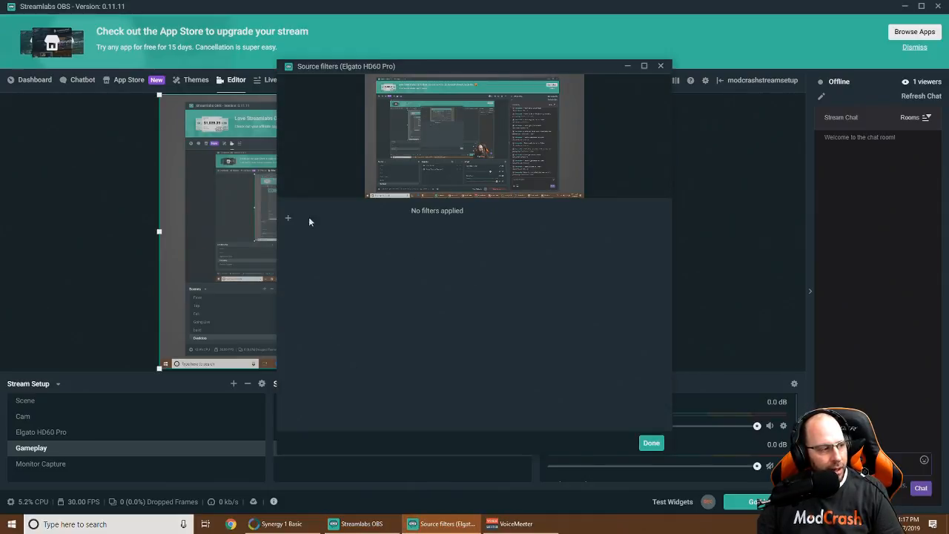
{"action": "left_click", "coordinate": [289, 217]}
{"action": "left_click", "coordinate": [466, 190]}
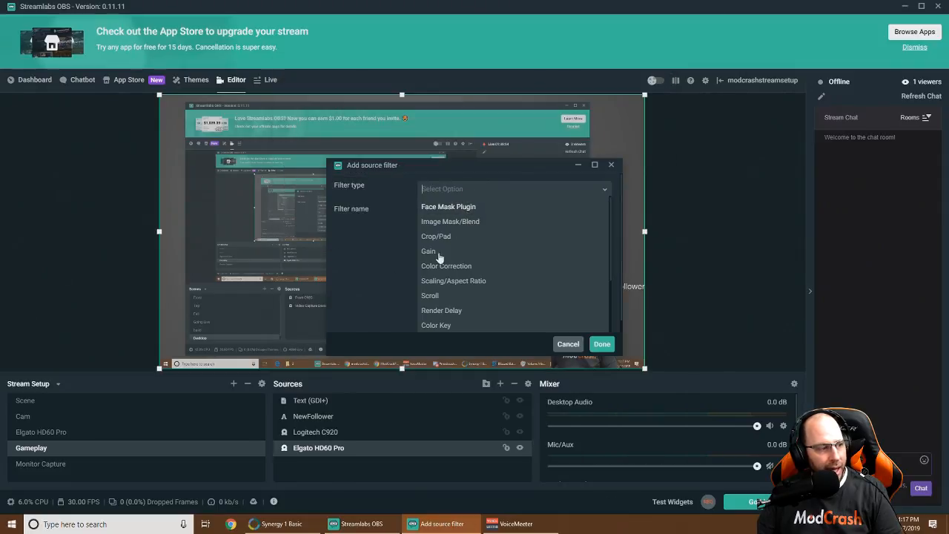
{"action": "left_click", "coordinate": [447, 270]}
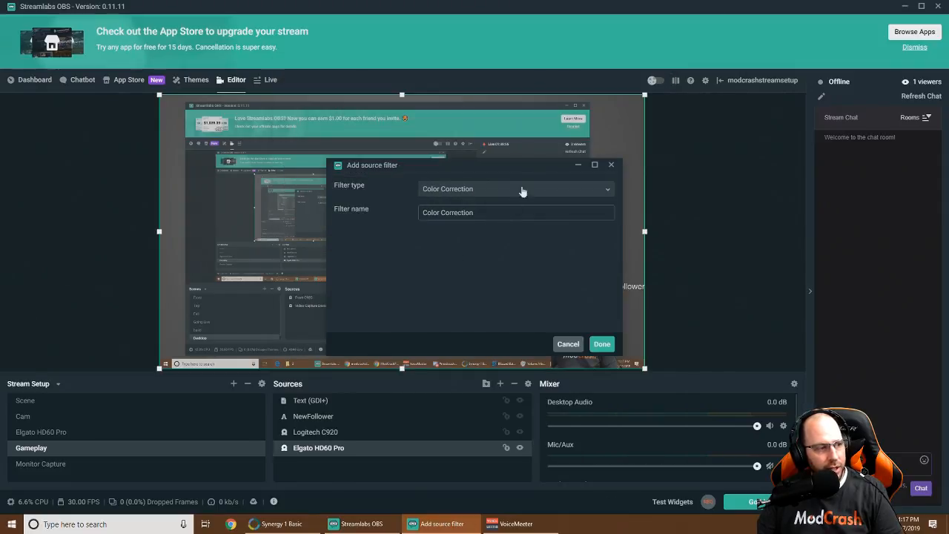
{"action": "left_click", "coordinate": [601, 343]}
{"action": "left_click_drag", "start_coordinate": [561, 68], "coordinate": [743, 100]}
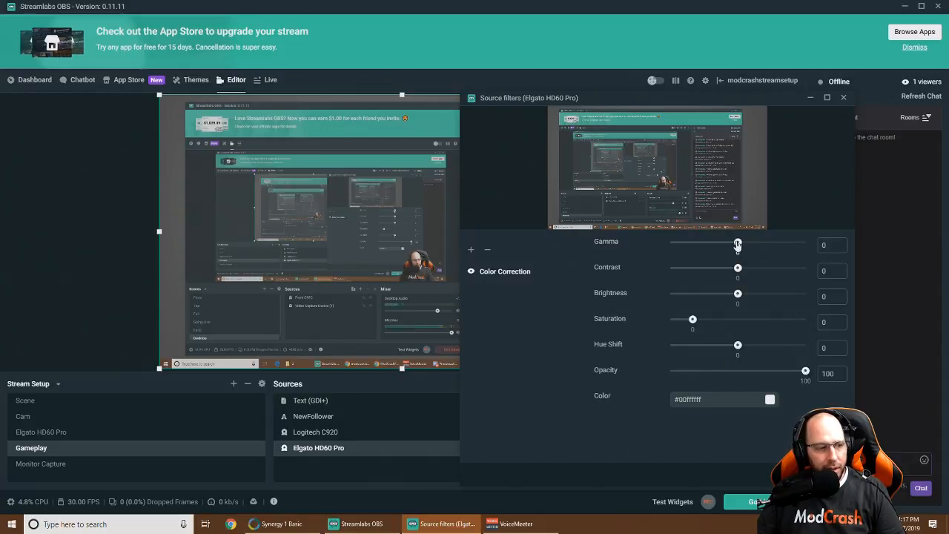
Tune the Color Correction to gamma -0.65, contrast 0.22 and brightness 0.05
{"action": "left_click_drag", "start_coordinate": [735, 244], "coordinate": [716, 245]}
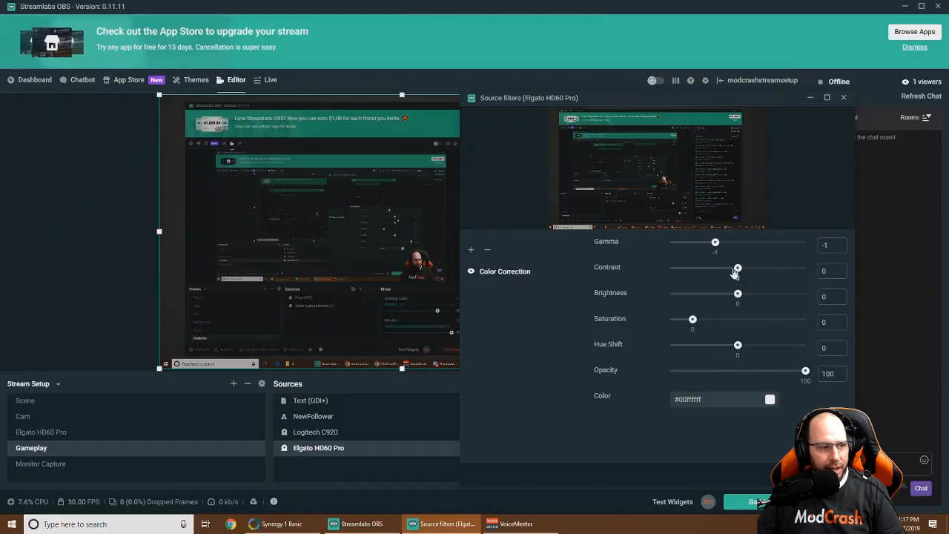
{"action": "left_click_drag", "start_coordinate": [739, 298], "coordinate": [745, 297]}
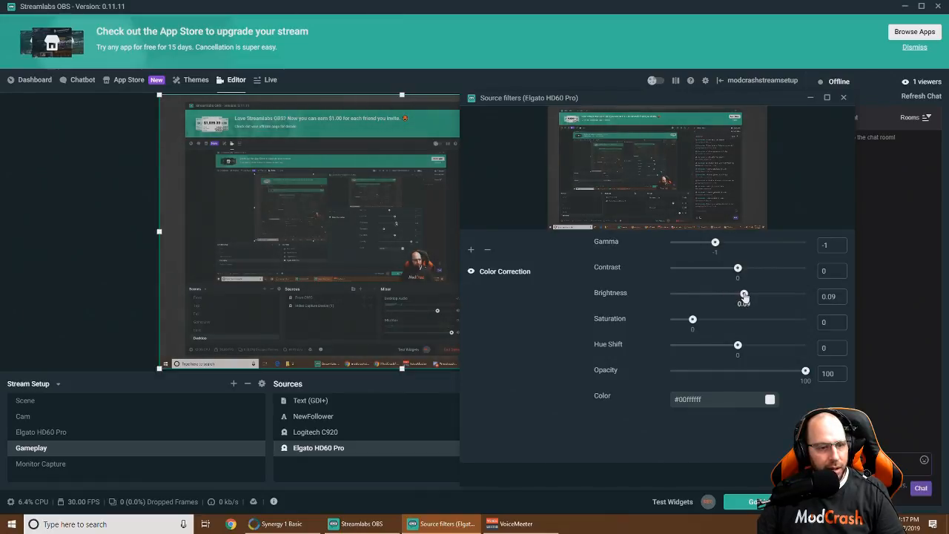
{"action": "left_click_drag", "start_coordinate": [738, 271], "coordinate": [748, 272]}
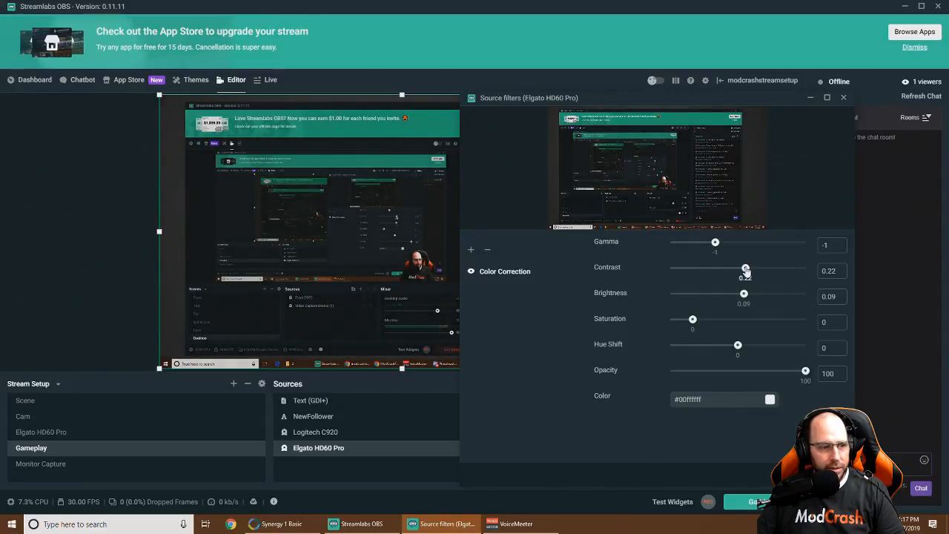
{"action": "left_click_drag", "start_coordinate": [743, 294], "coordinate": [744, 295]}
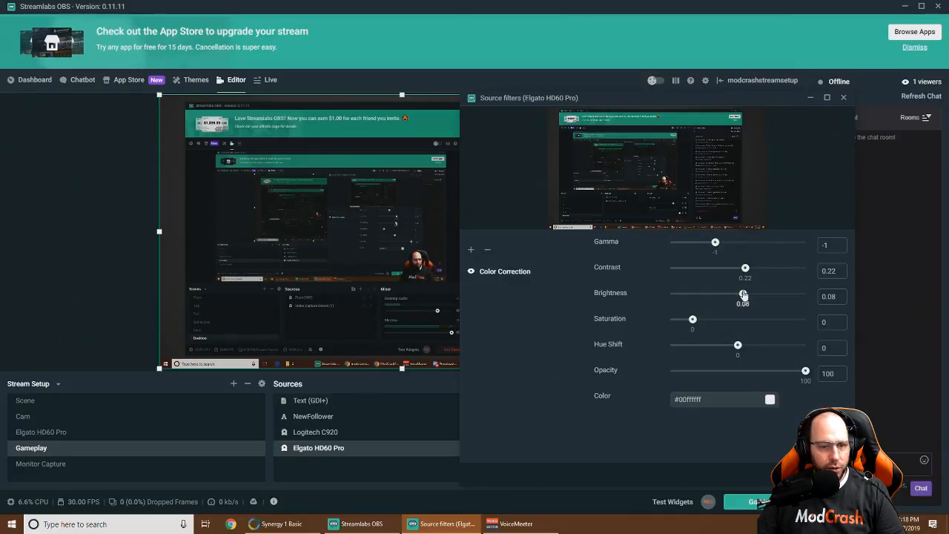
{"action": "left_click_drag", "start_coordinate": [743, 295], "coordinate": [741, 295]}
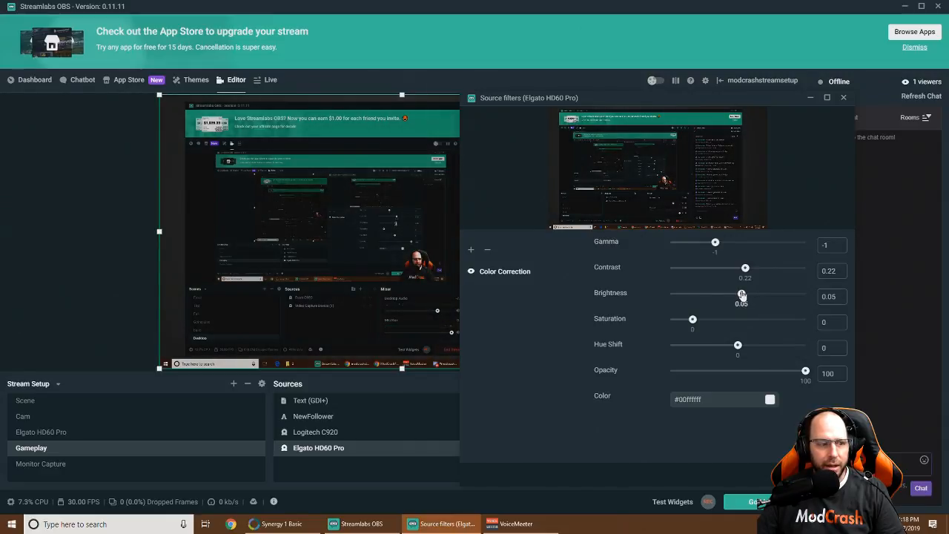
{"action": "left_click_drag", "start_coordinate": [715, 244], "coordinate": [720, 245]}
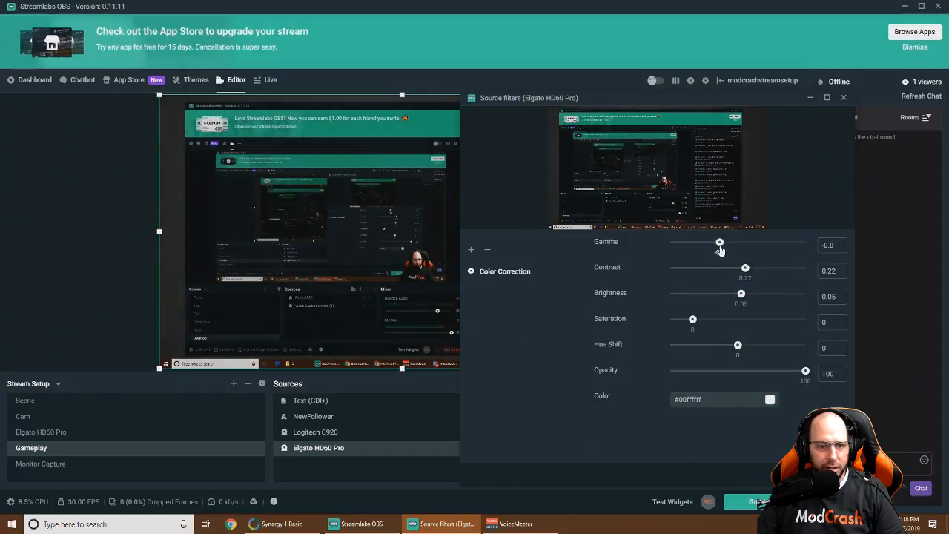
{"action": "left_click_drag", "start_coordinate": [720, 251], "coordinate": [722, 252]}
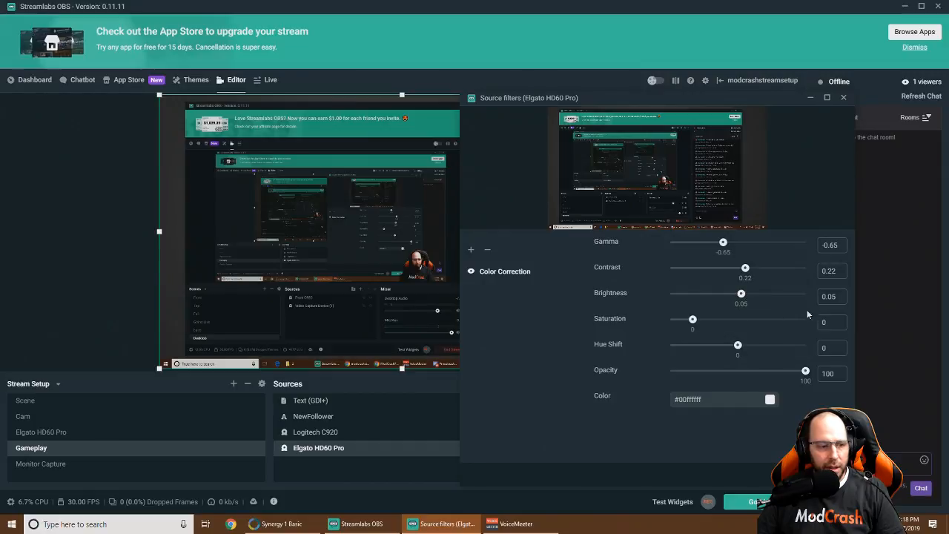
Close the Elgato filter window and switch to the Cam scene with the Logitech C920 webcam
{"action": "left_click", "coordinate": [825, 474]}
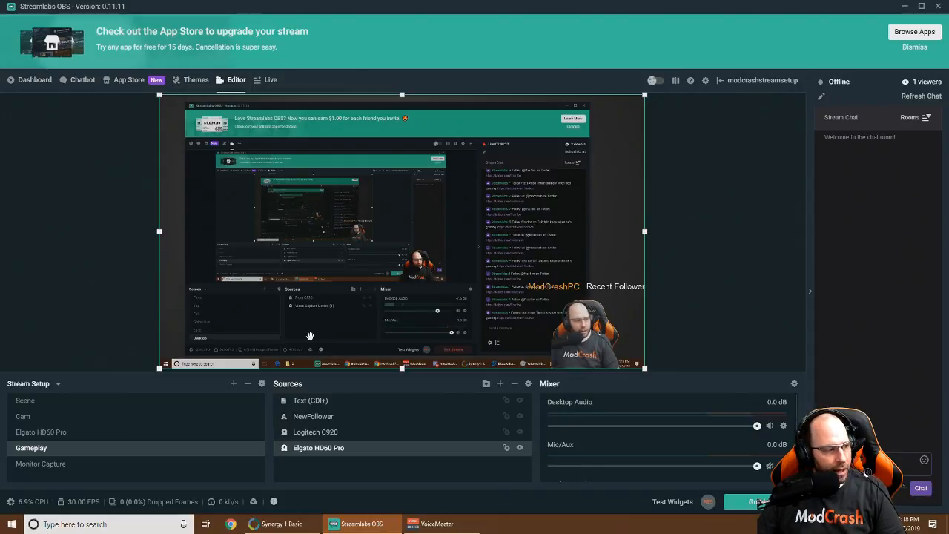
{"action": "left_click", "coordinate": [22, 418]}
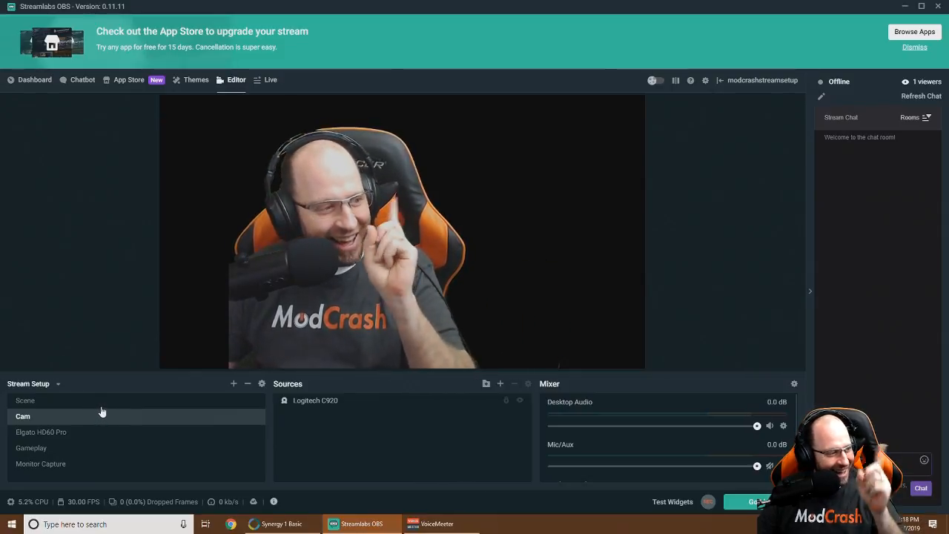
Open the Filters window for the Logitech C920 webcam source
{"action": "right_click", "coordinate": [27, 422]}
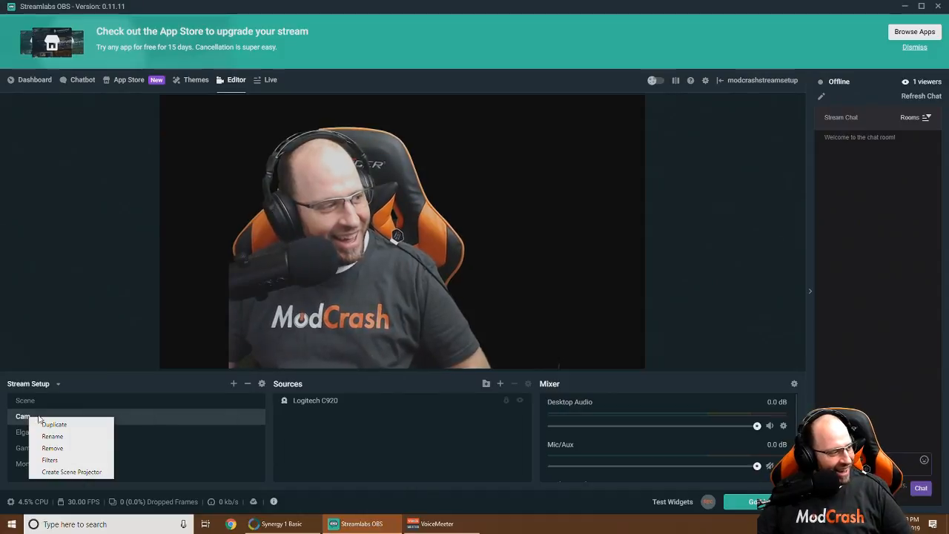
{"action": "left_click", "coordinate": [22, 422]}
{"action": "right_click", "coordinate": [320, 401]}
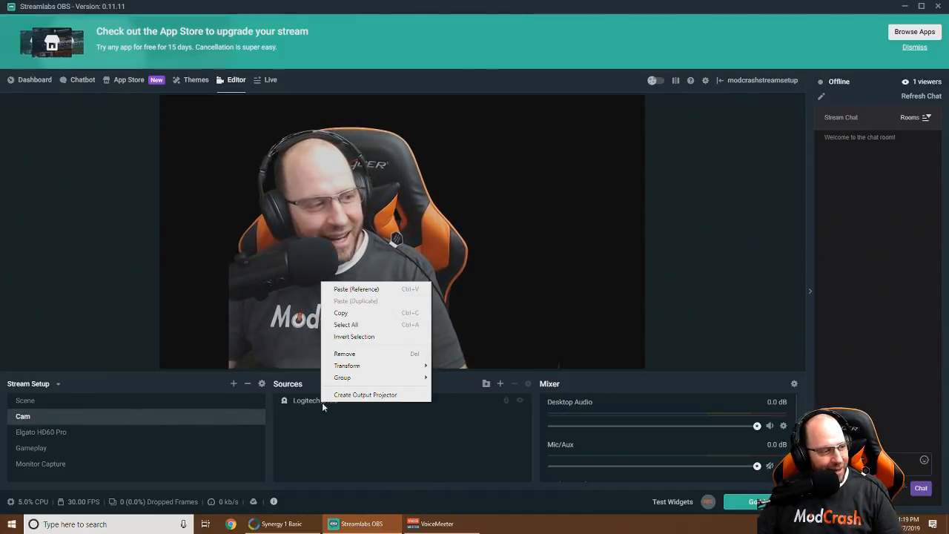
{"action": "left_click", "coordinate": [302, 404]}
{"action": "right_click", "coordinate": [304, 405]}
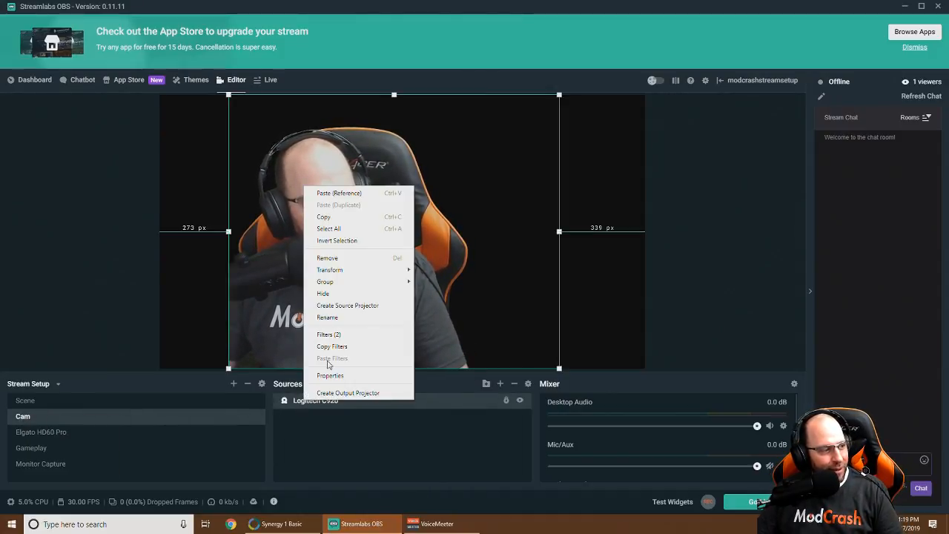
{"action": "left_click", "coordinate": [332, 335]}
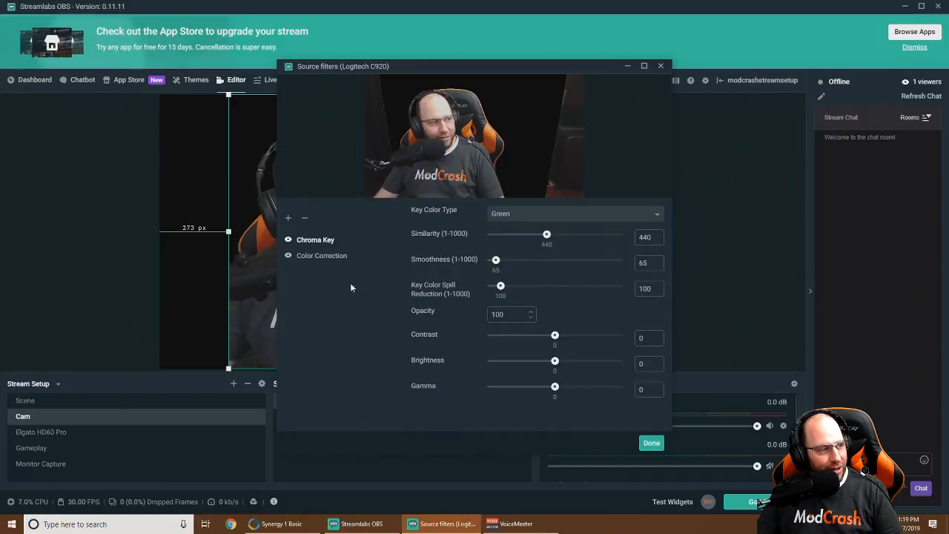
Check the webcam's Color Correction settings, close its filters, and return to the Gameplay scene
{"action": "left_click", "coordinate": [317, 257]}
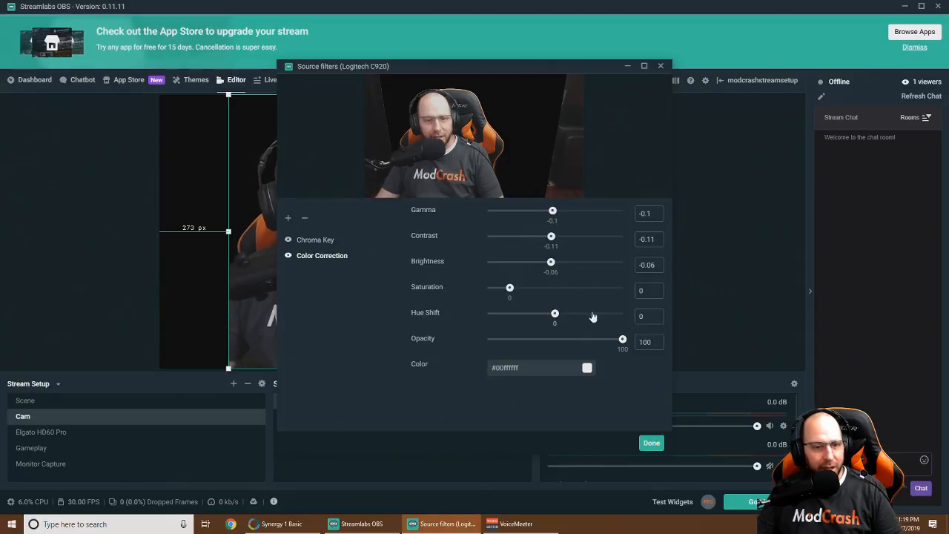
{"action": "left_click", "coordinate": [651, 442]}
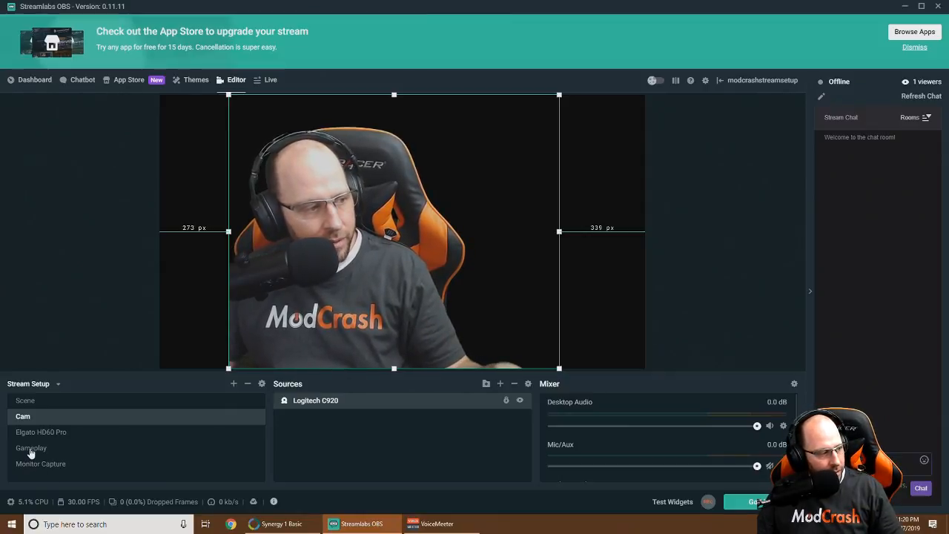
{"action": "left_click", "coordinate": [32, 449]}
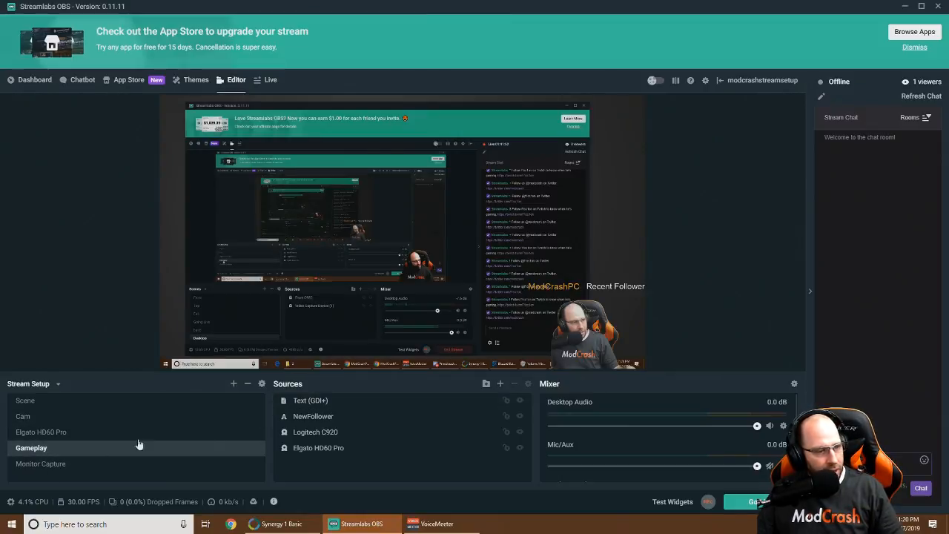